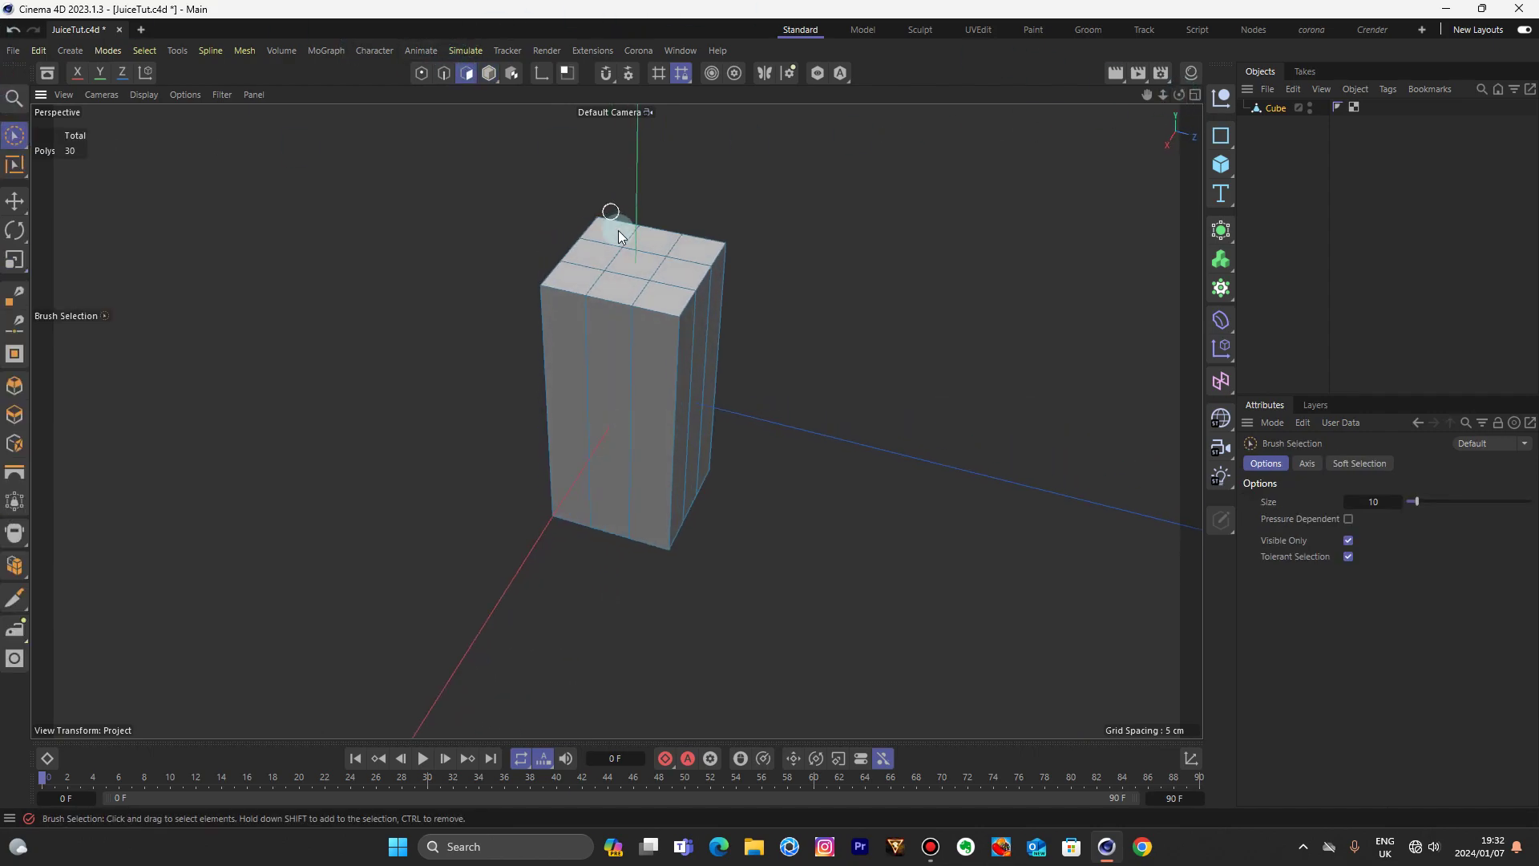
# - Select all nine polygons on the cube's upper face and extrude them upward to add a short section
pyautogui.moveTo(618, 229); pyautogui.dragTo(625, 272)
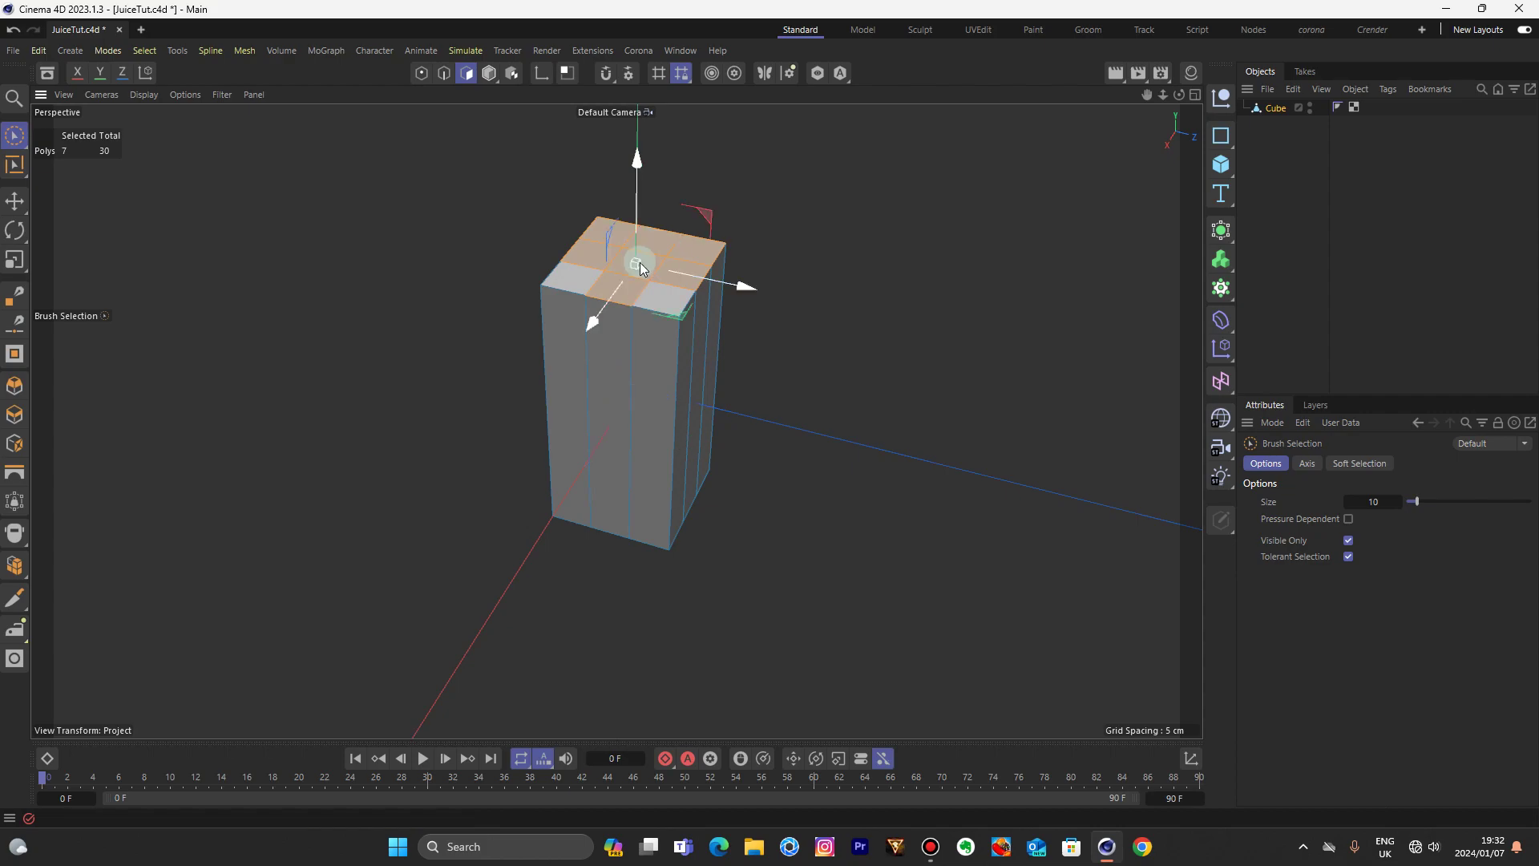
pyautogui.click(653, 276)
pyautogui.moveTo(609, 267); pyautogui.dragTo(856, 224)
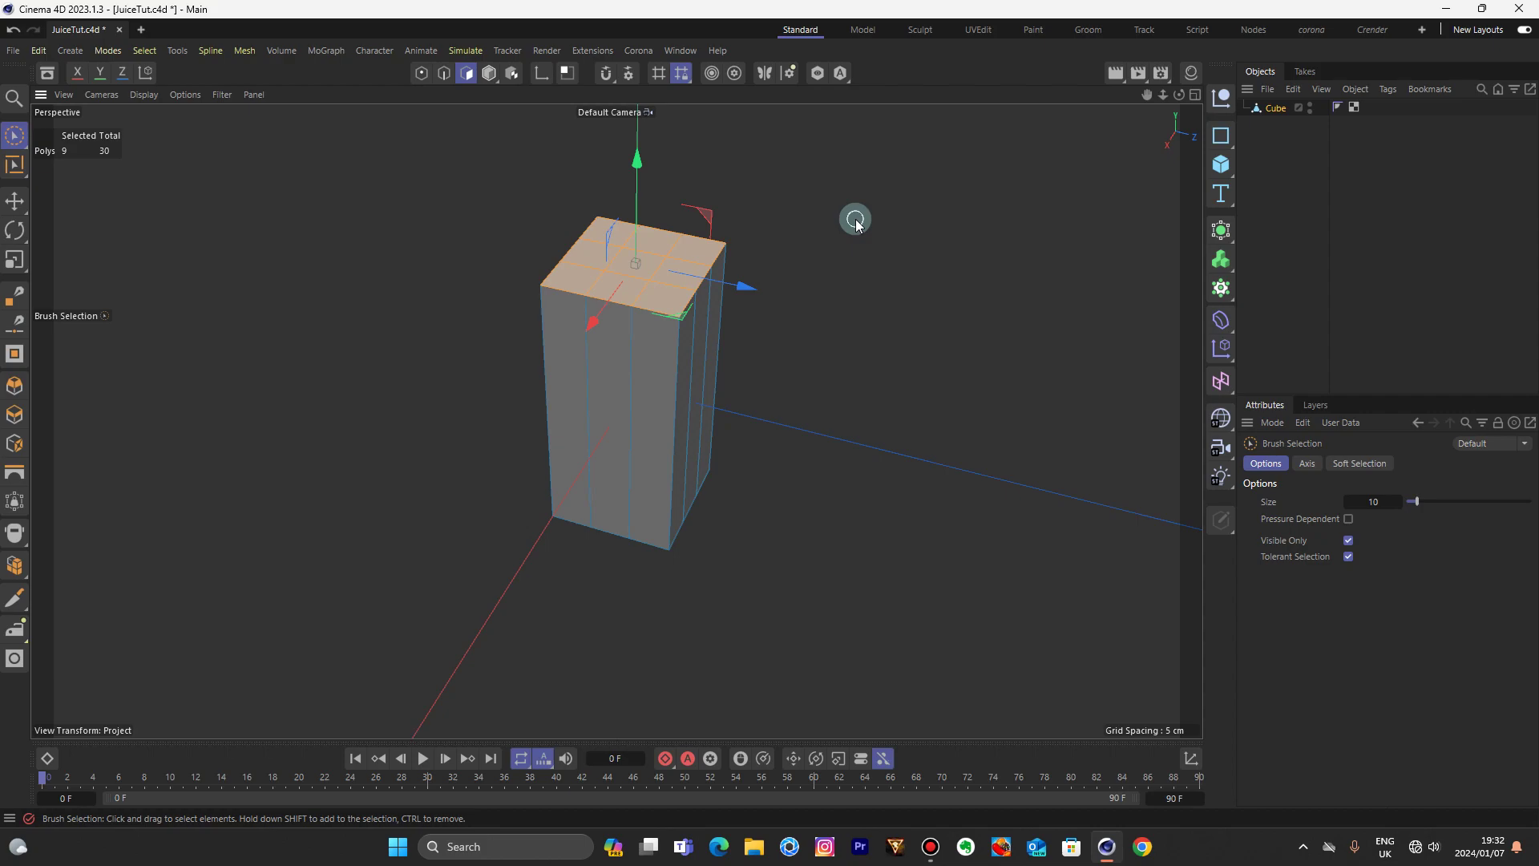
pyautogui.moveTo(1179, 94); pyautogui.dragTo(1181, 96)
pyautogui.click(617, 208)
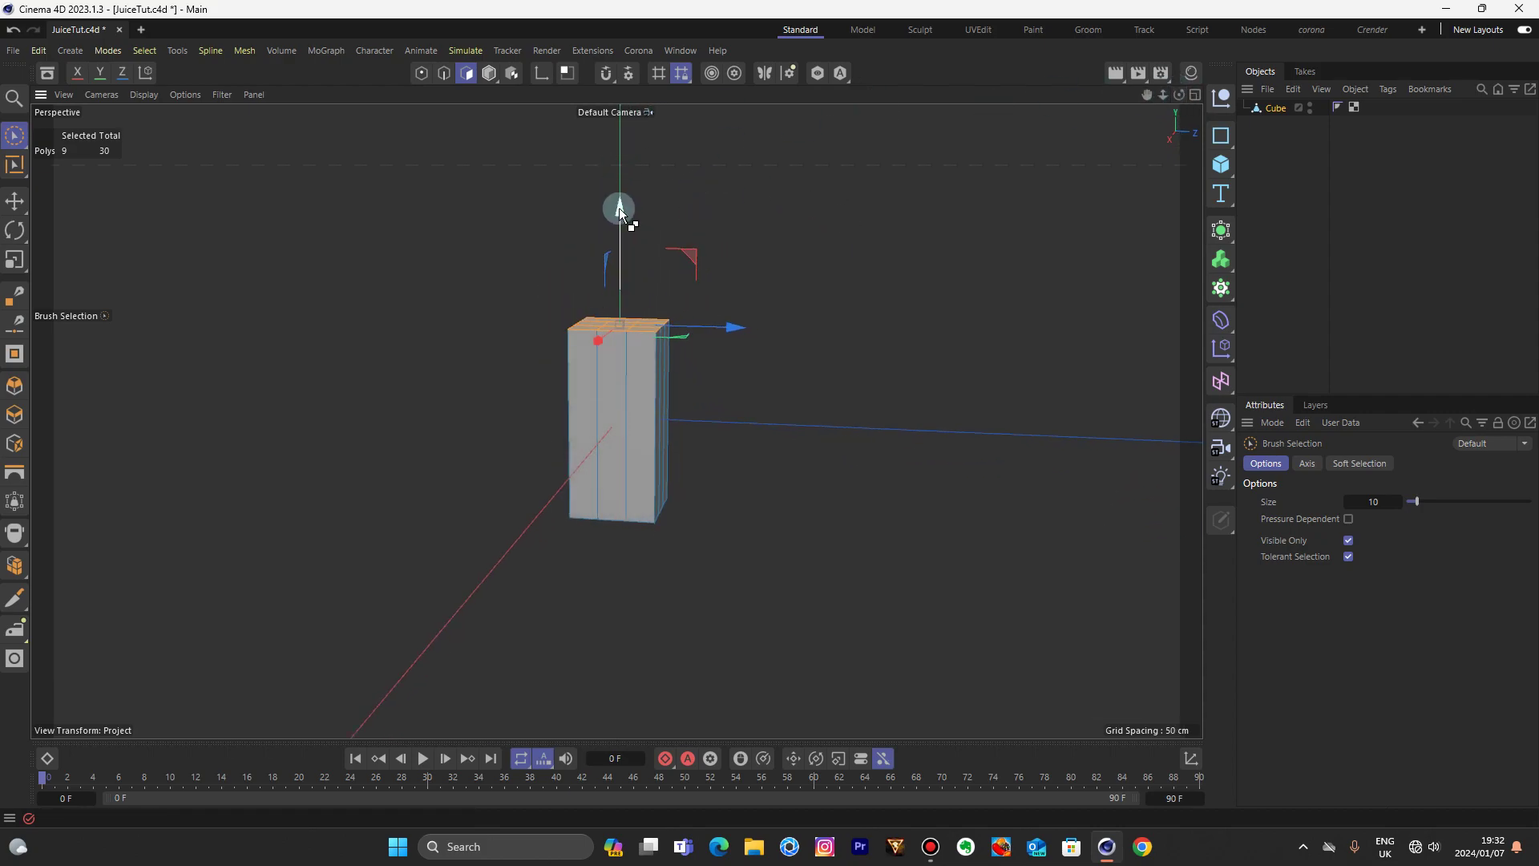
pyautogui.keyDown('ctrl'); pyautogui.moveTo(619, 208); pyautogui.dragTo(618, 170); pyautogui.keyUp('ctrl')
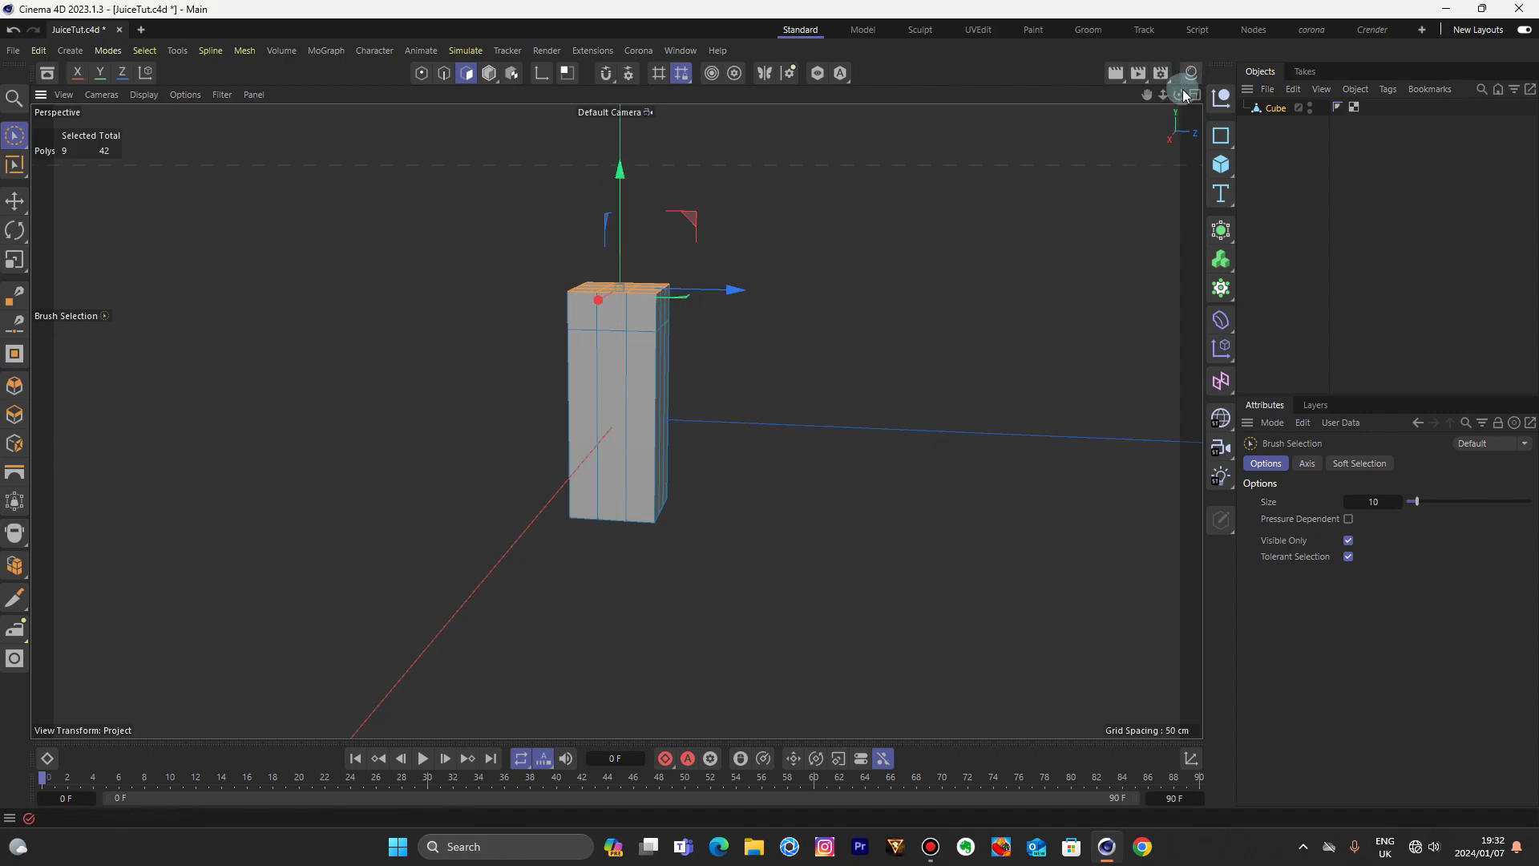
# - Scale the selected upper face inward uniformly so the new section tapers toward the opening
pyautogui.moveTo(1179, 94)
pyautogui.mouseDown()
pyautogui.moveTo(1179, 120)
pyautogui.moveTo(1180, 94)
pyautogui.mouseUp()
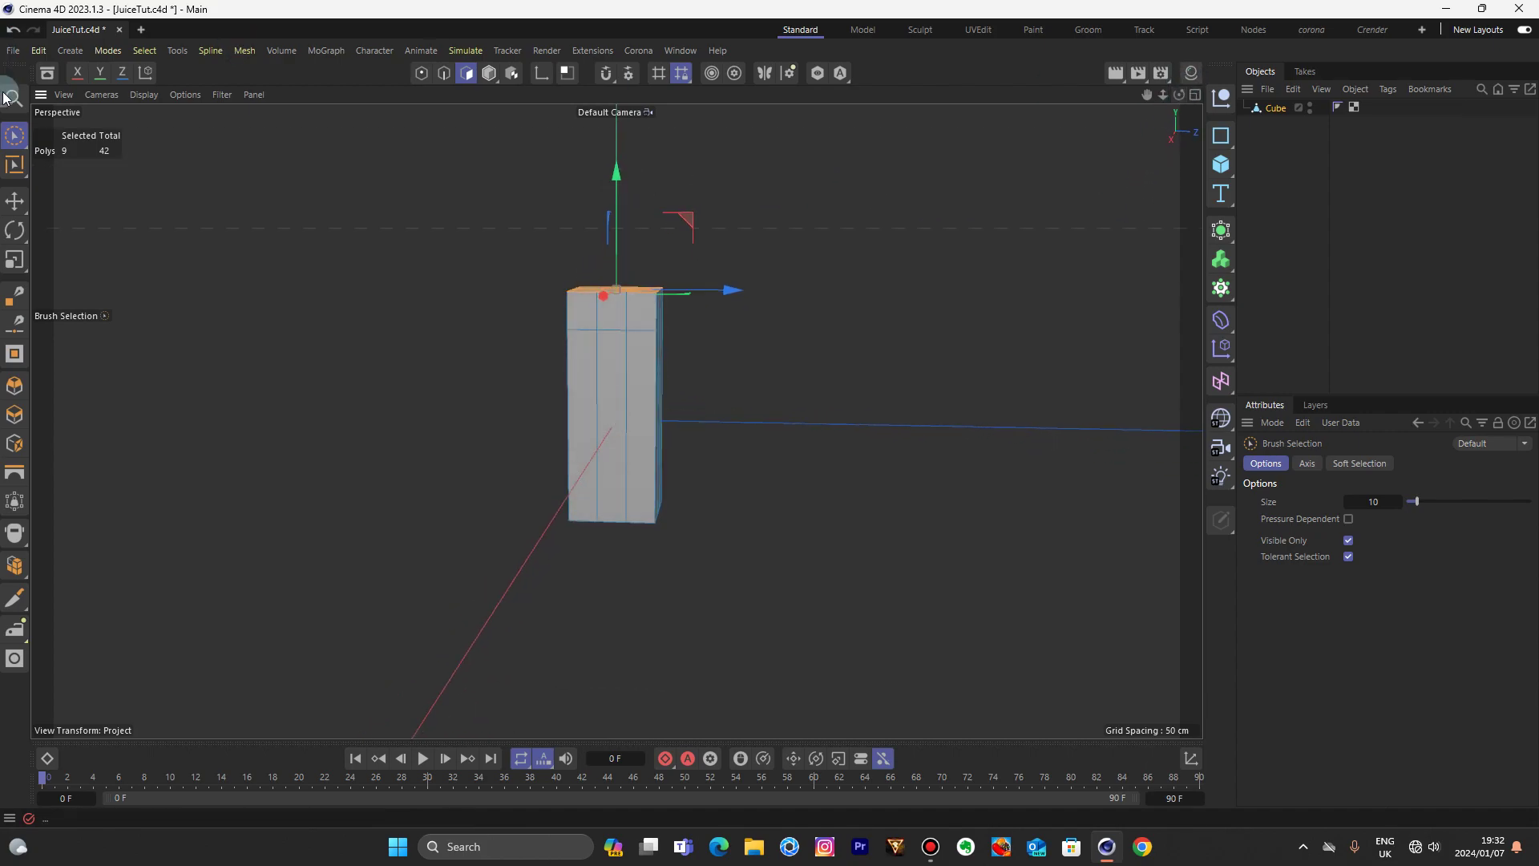
pyautogui.click(15, 259)
pyautogui.scroll(2, 430, 189)
pyautogui.moveTo(845, 338); pyautogui.dragTo(623, 341)
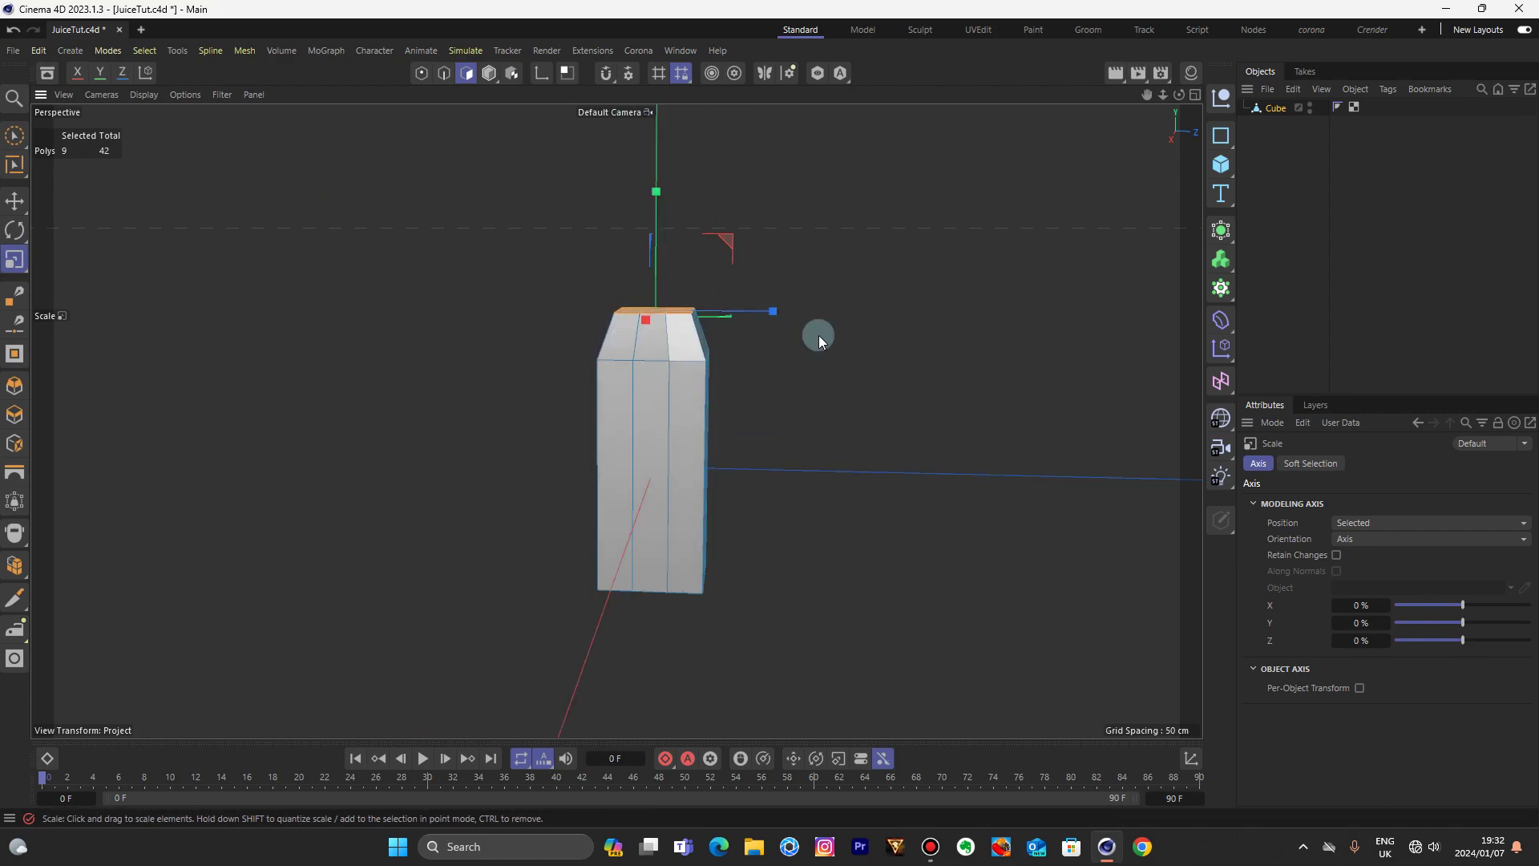
# - Delete the nine selected upper polygons to leave the tapered end of the box open
pyautogui.moveTo(1180, 94)
pyautogui.mouseDown()
pyautogui.moveTo(1096, 97)
pyautogui.moveTo(1251, 78)
pyautogui.moveTo(1180, 96)
pyautogui.mouseUp()
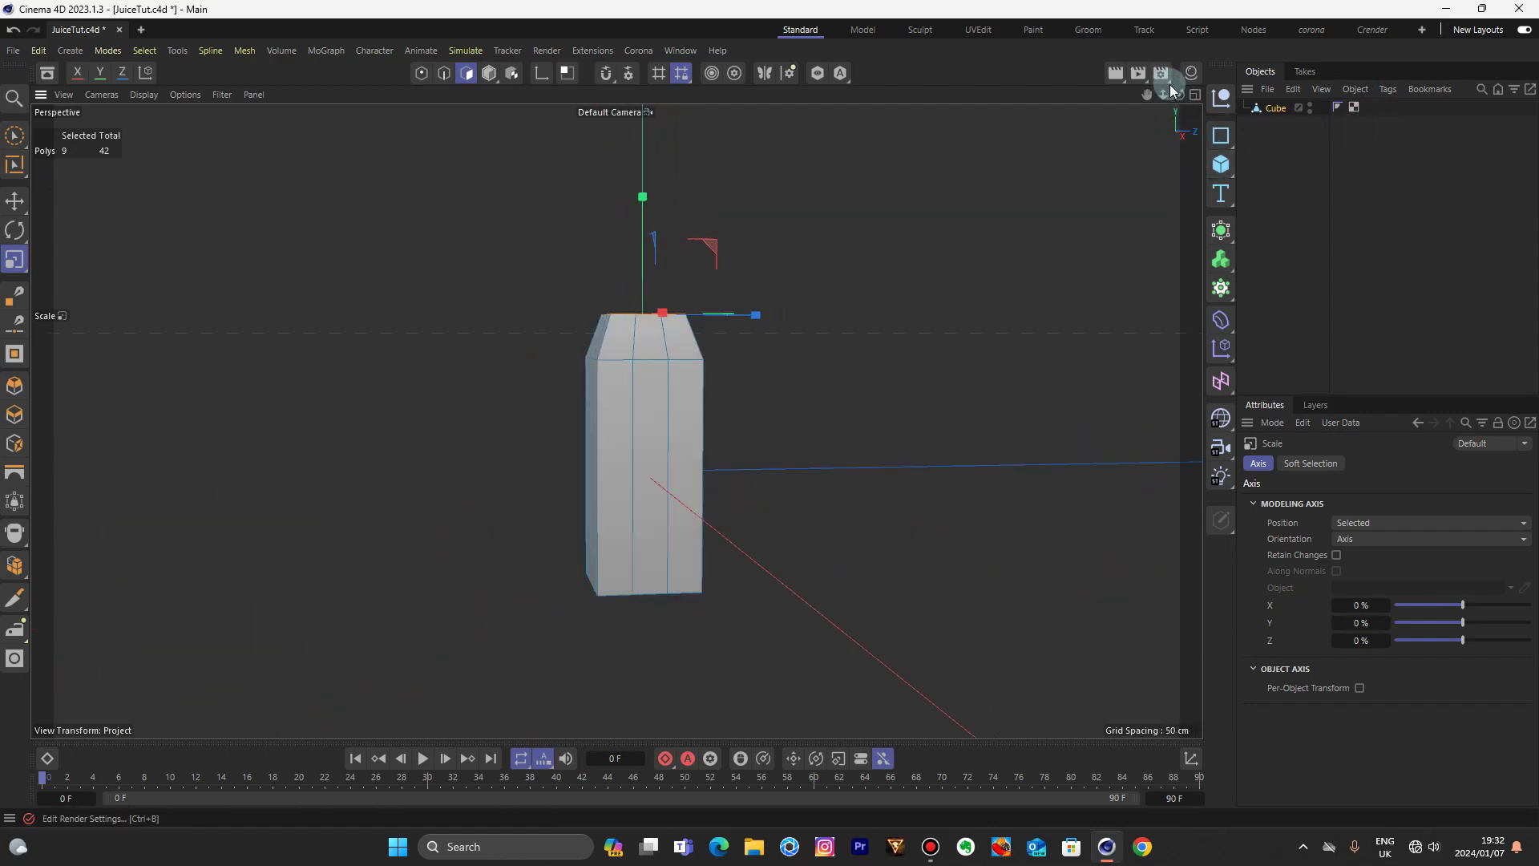
pyautogui.moveTo(1179, 94); pyautogui.dragTo(1180, 114)
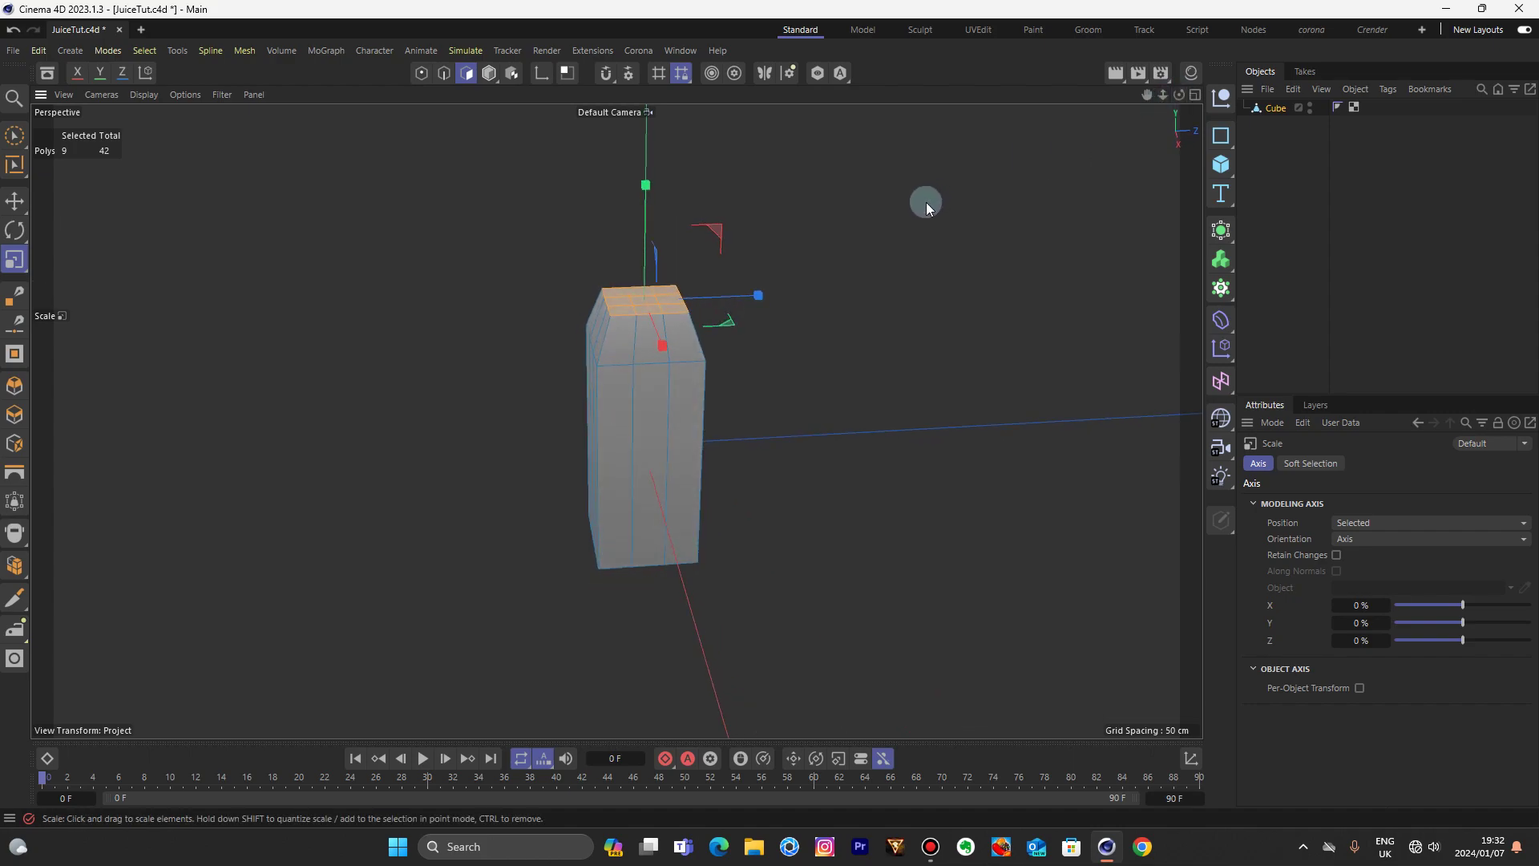
pyautogui.click(926, 203)
# - Add a Disc primitive and show it with the box in a maximized Top view
pyautogui.click(1206, 177)
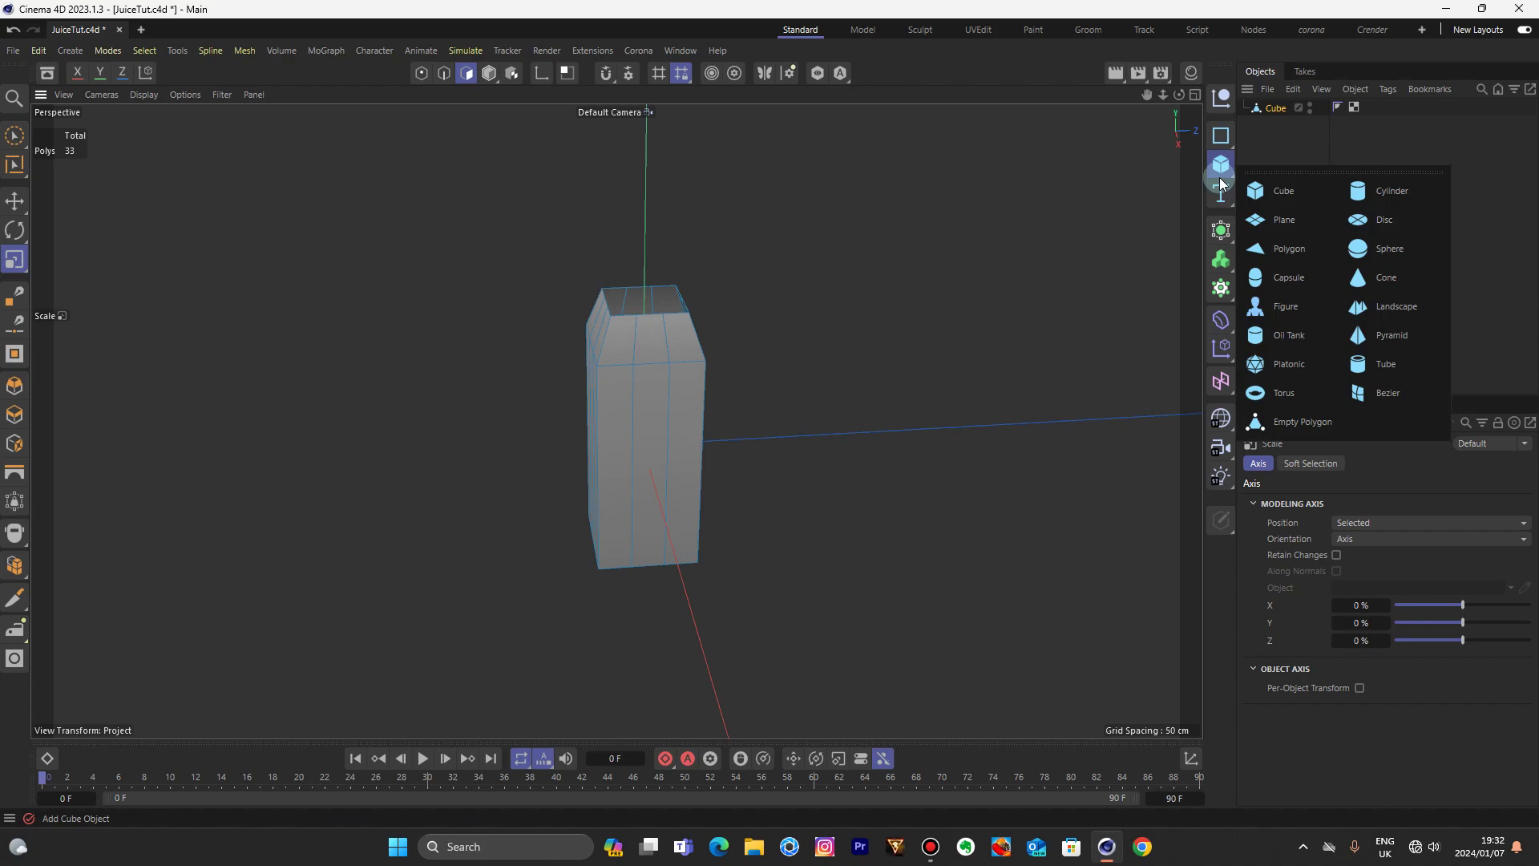
pyautogui.click(1358, 215)
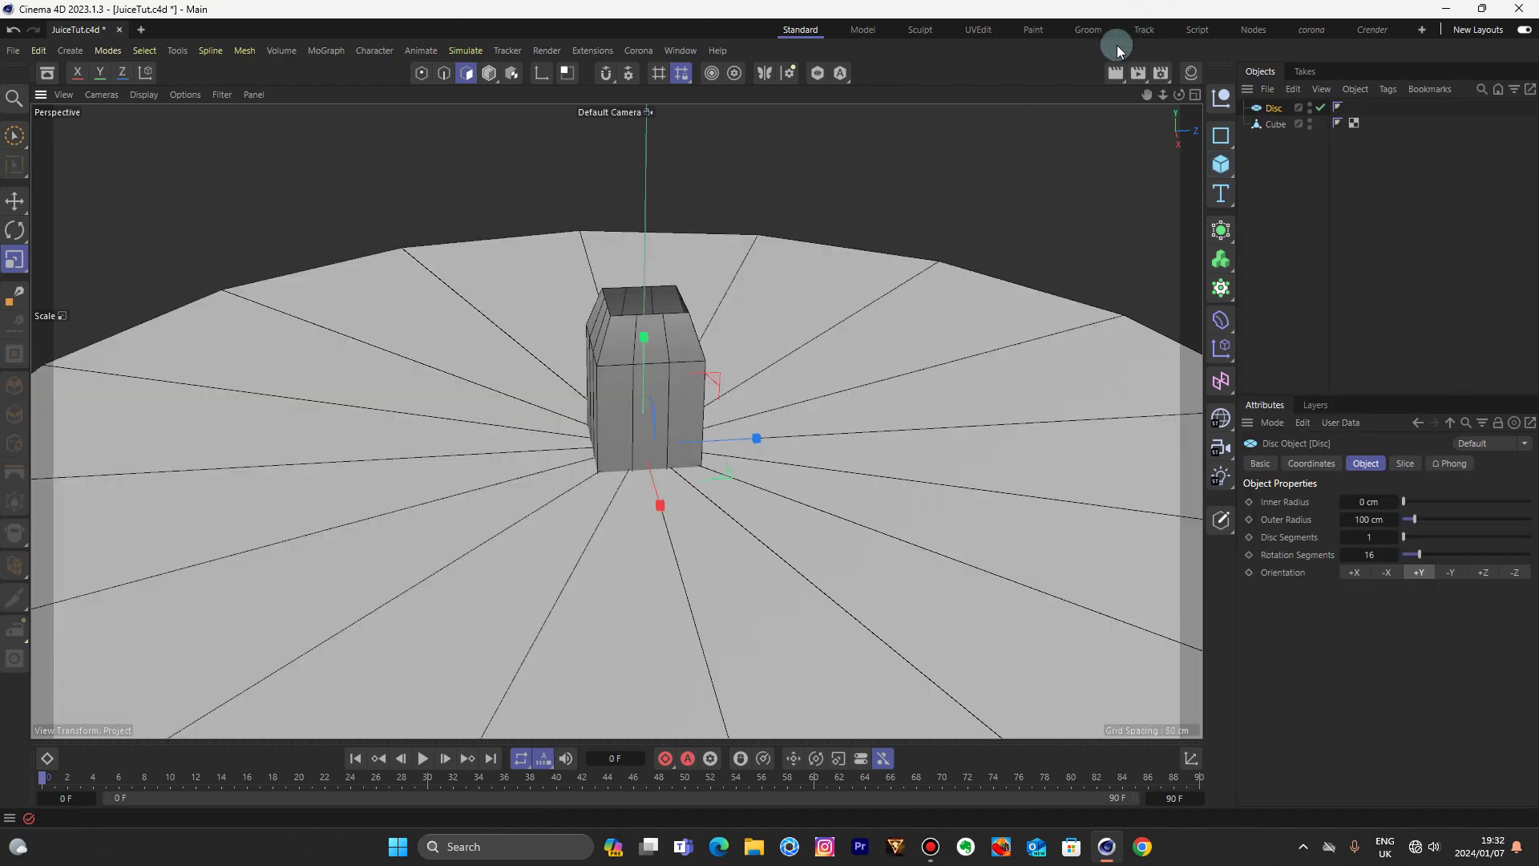
pyautogui.click(1192, 96)
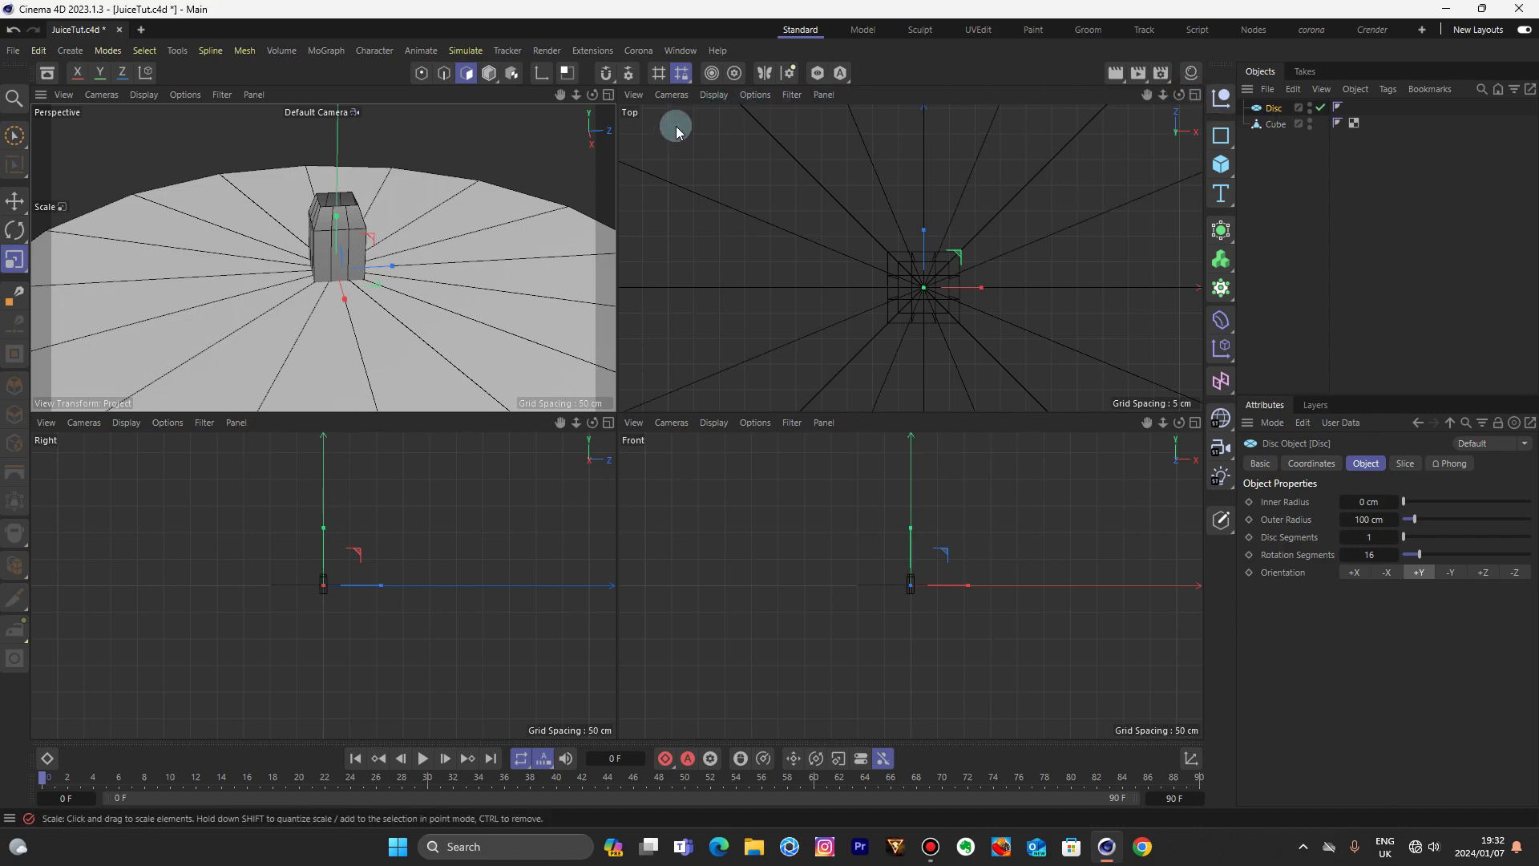
pyautogui.click(1201, 94)
pyautogui.scroll(-8, 965, 209)
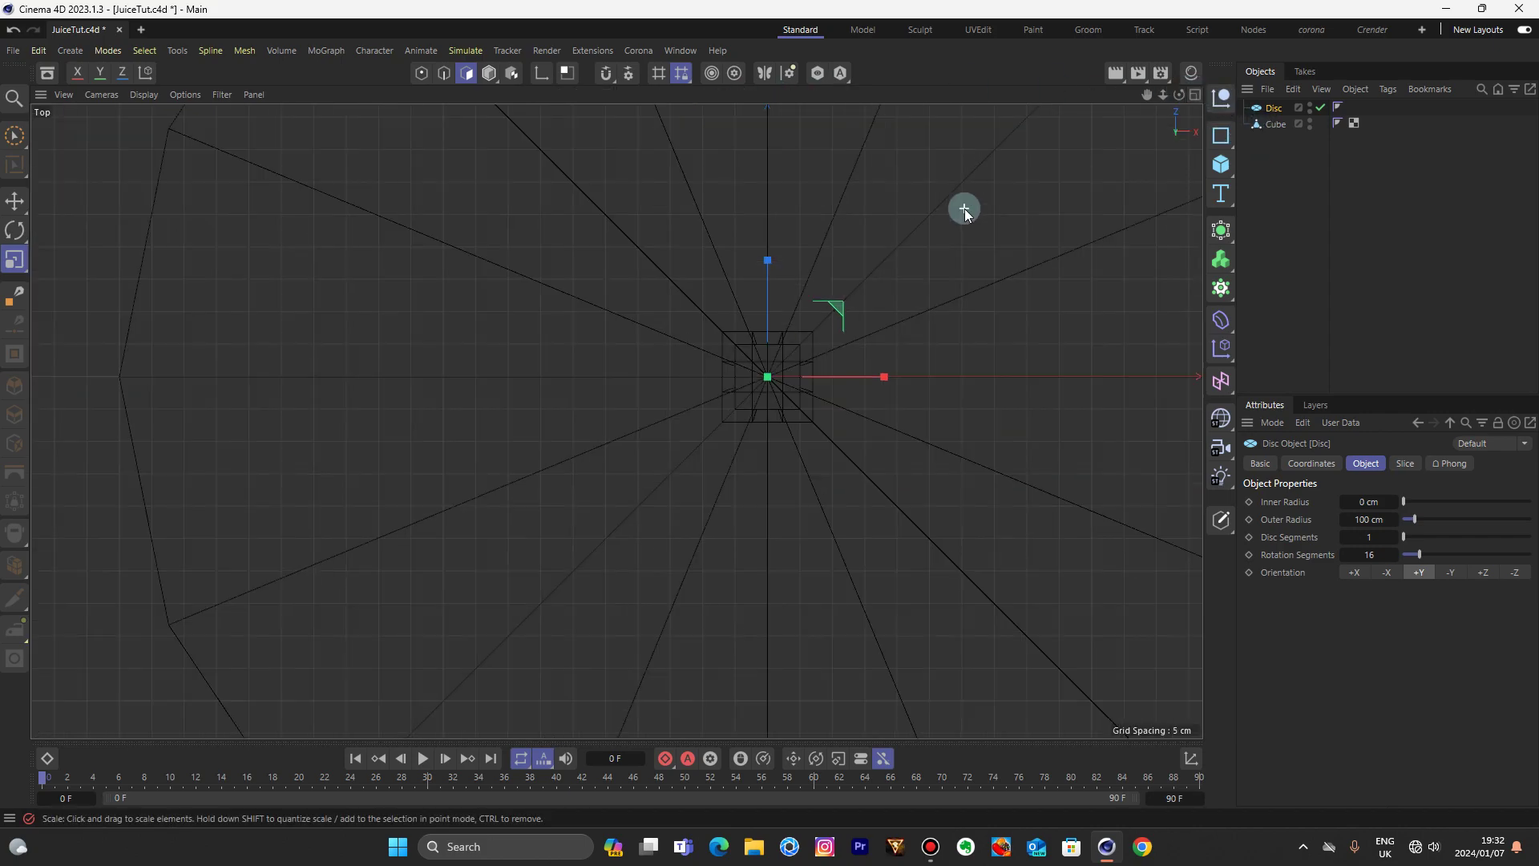
pyautogui.moveTo(1152, 94); pyautogui.dragTo(593, 437)
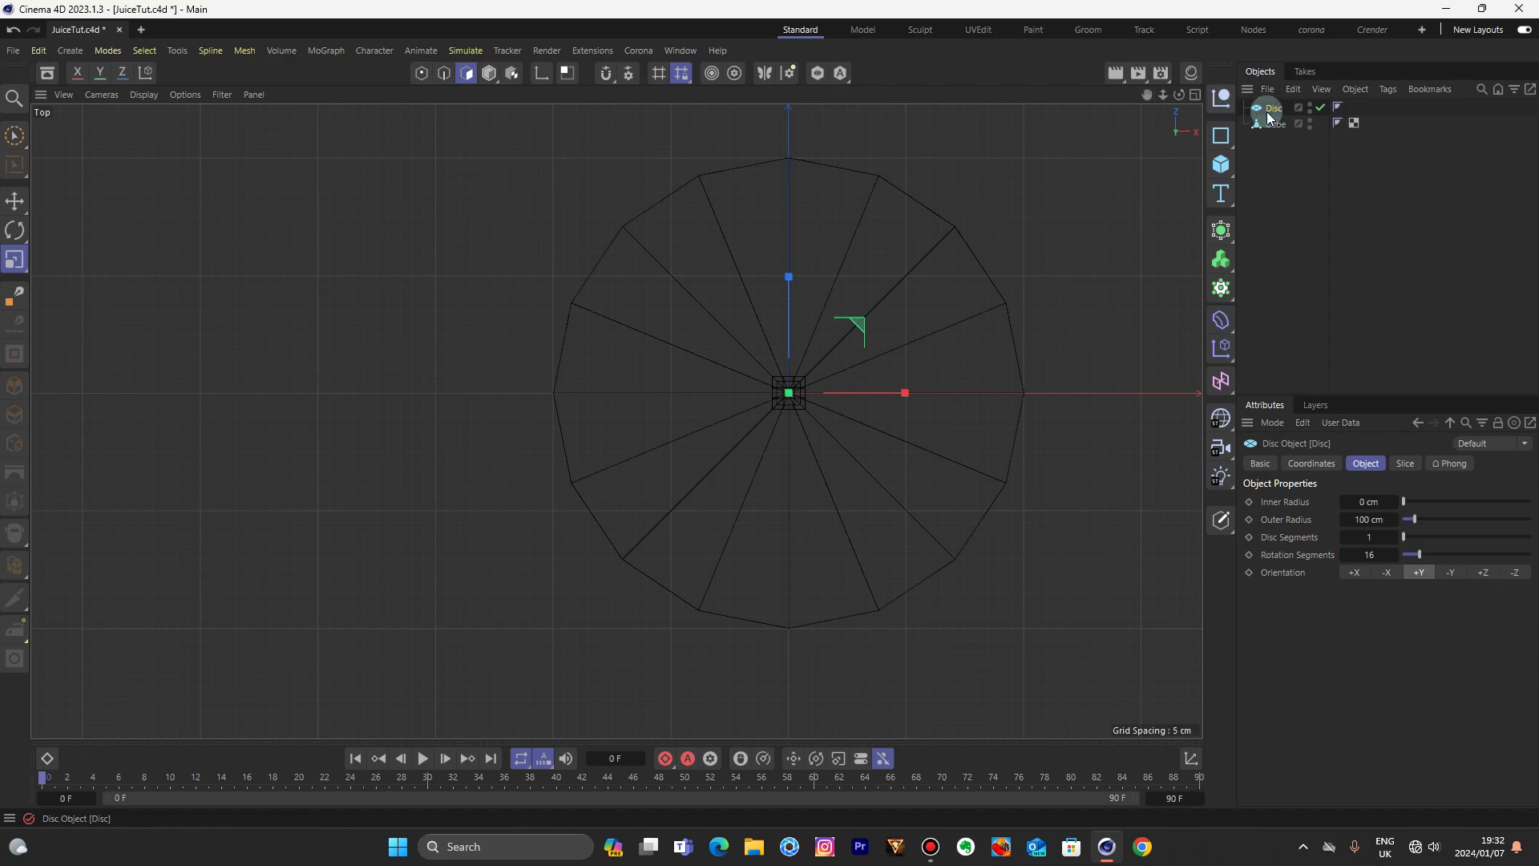
# - Switch to Model mode and shrink the disc's outer radius to about 10 cm
pyautogui.click(489, 73)
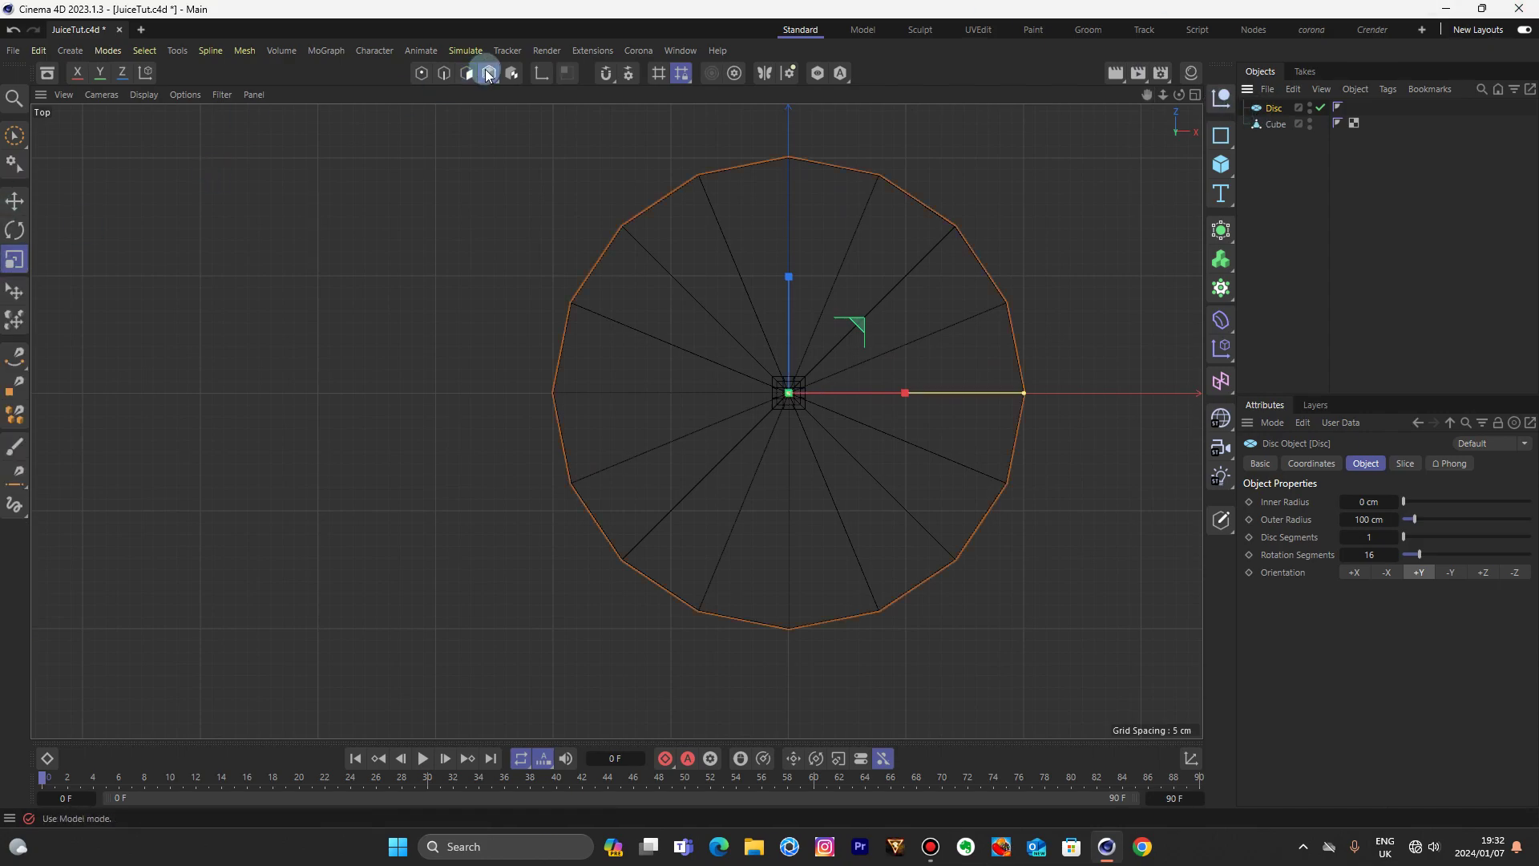
pyautogui.moveTo(1007, 396); pyautogui.dragTo(776, 382)
pyautogui.scroll(8, 788, 394)
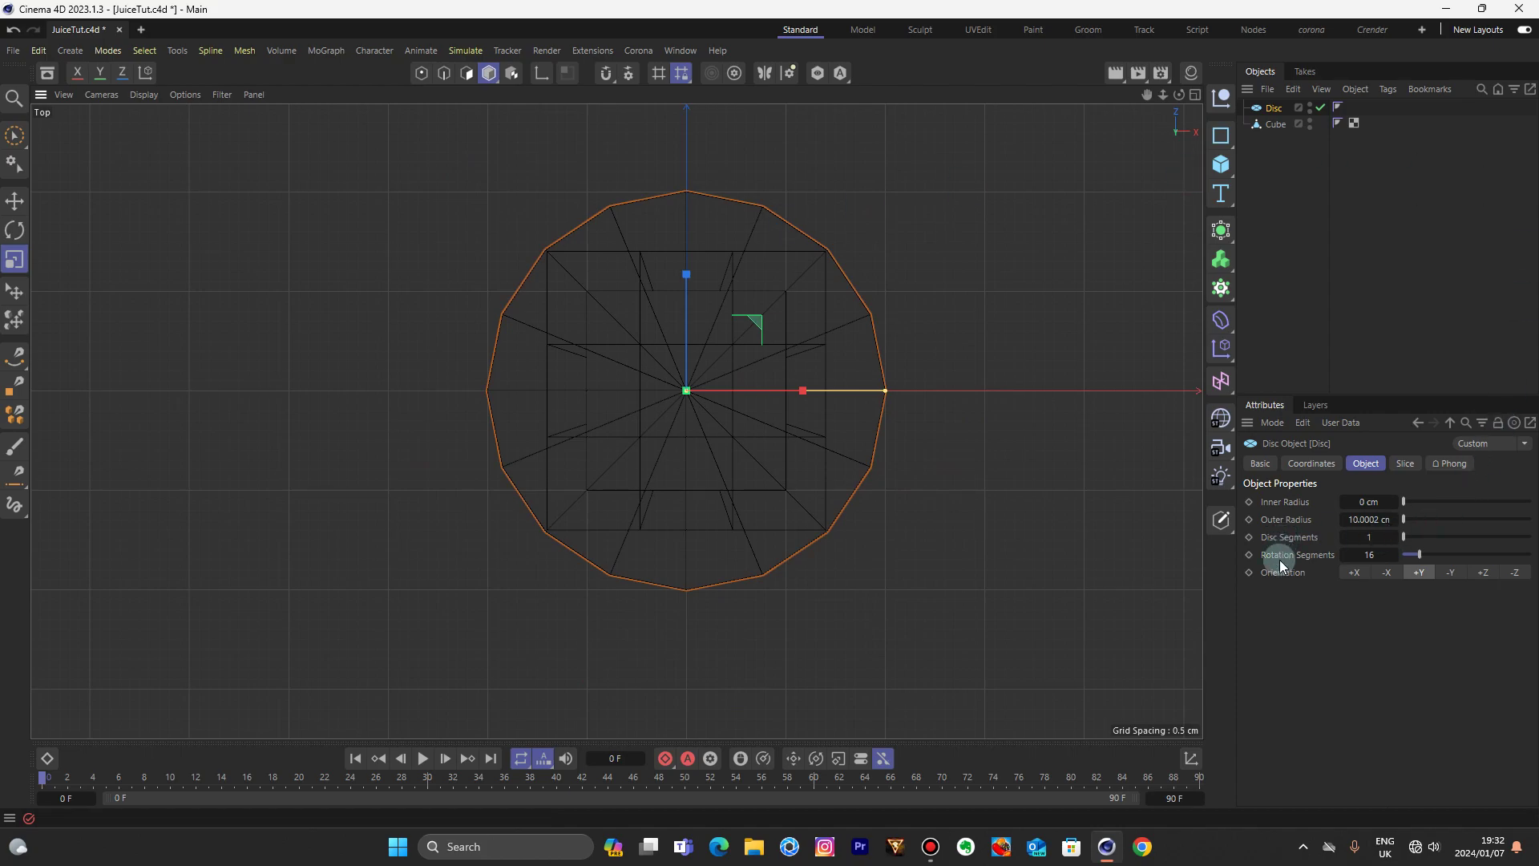
# - Set the disc's rotation segments to 12 and enlarge its outer radius to about 11 cm
pyautogui.click(1346, 555)
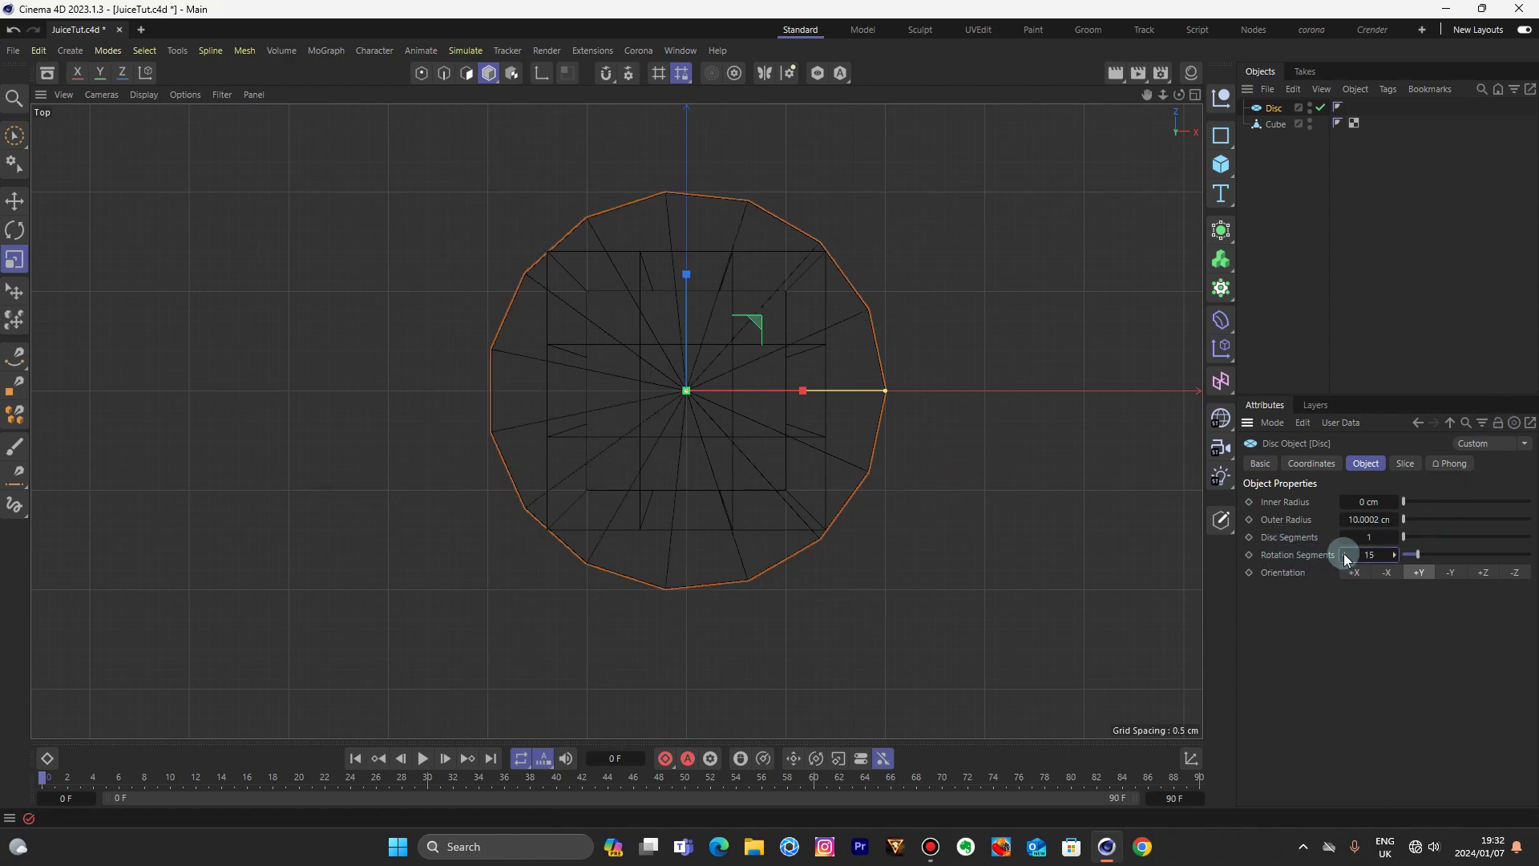
pyautogui.click(1346, 555)
pyautogui.click(1346, 555)
pyautogui.click(1346, 555)
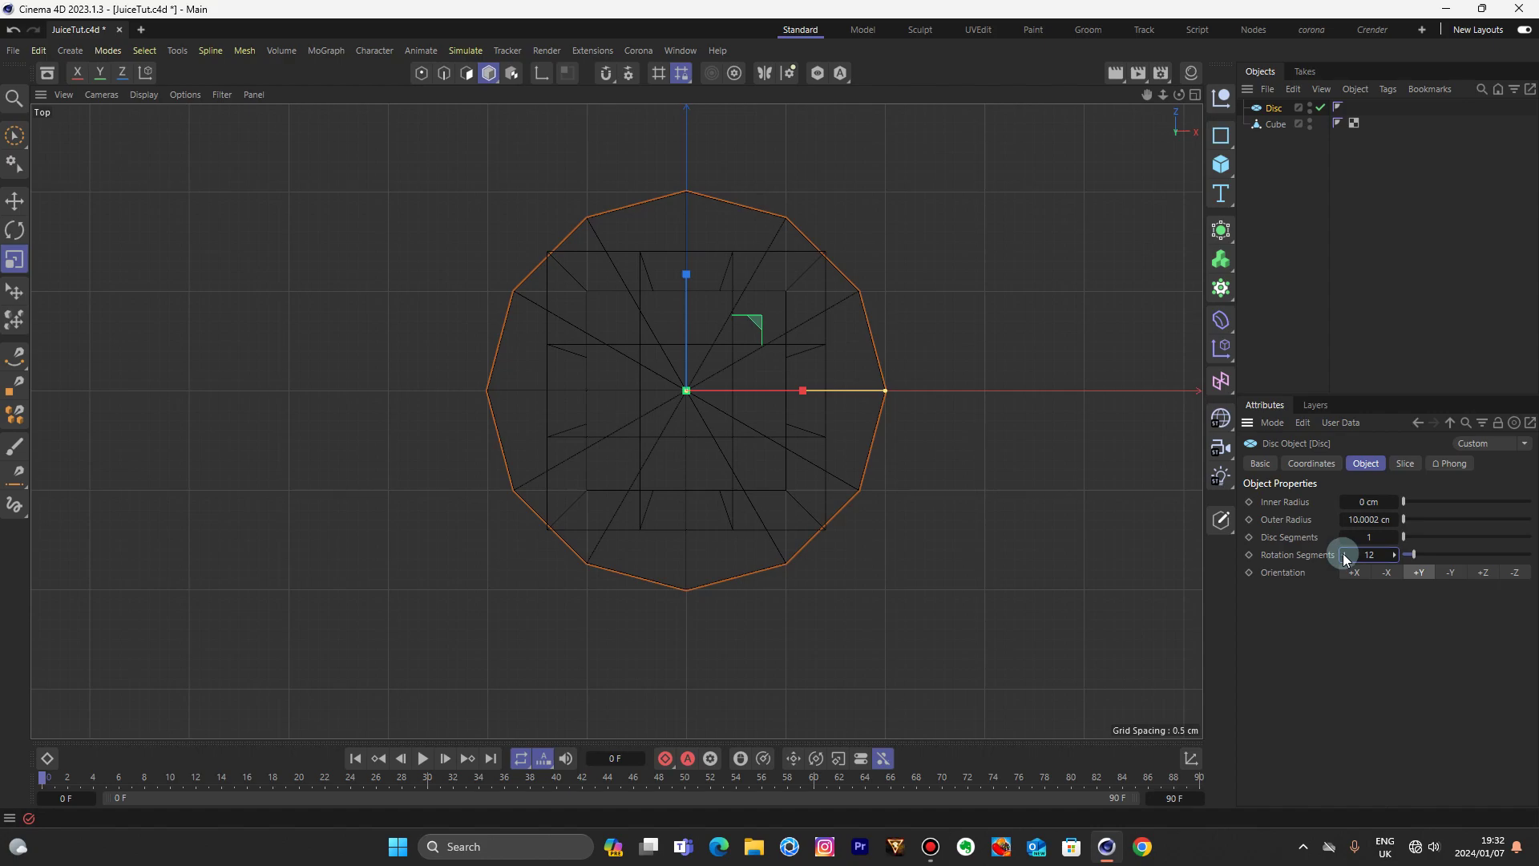
pyautogui.scroll(3, 791, 289)
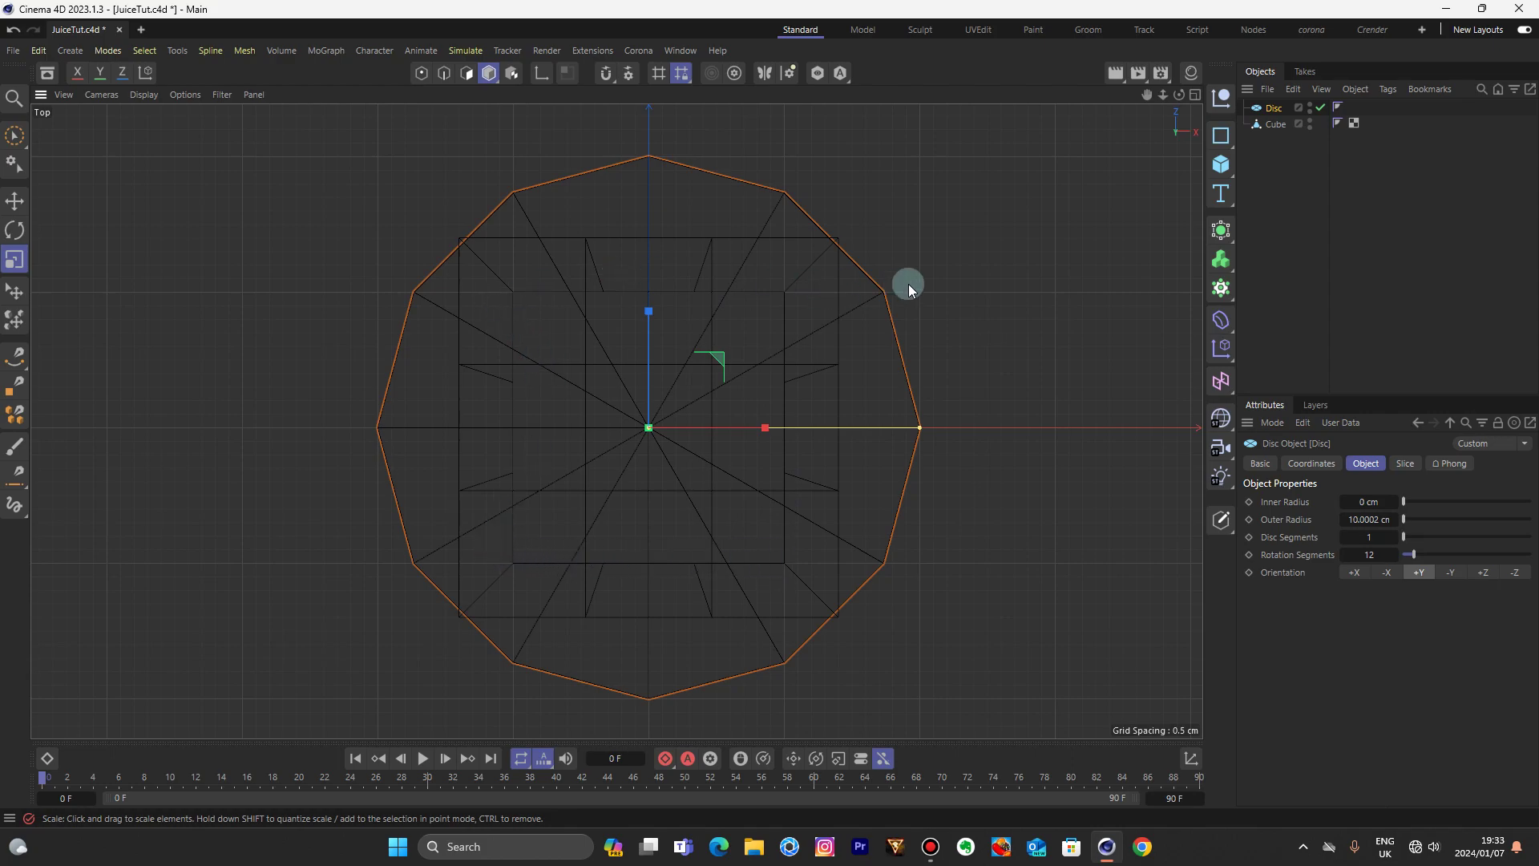
pyautogui.moveTo(914, 420); pyautogui.dragTo(990, 412)
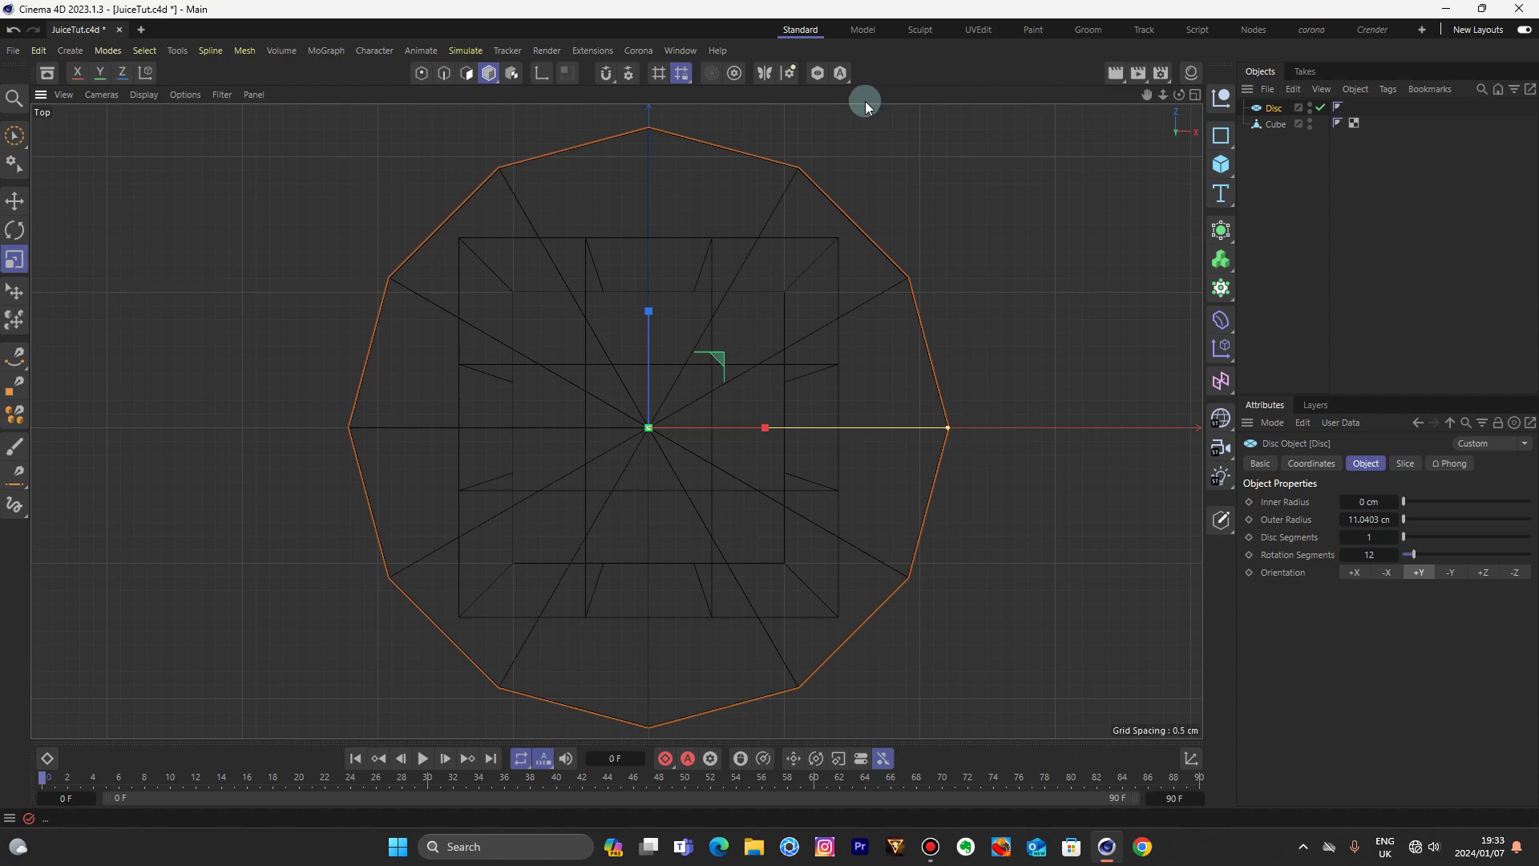
# - Turn on snapping and toggle the Edge snap option in the snap settings
pyautogui.click(619, 76)
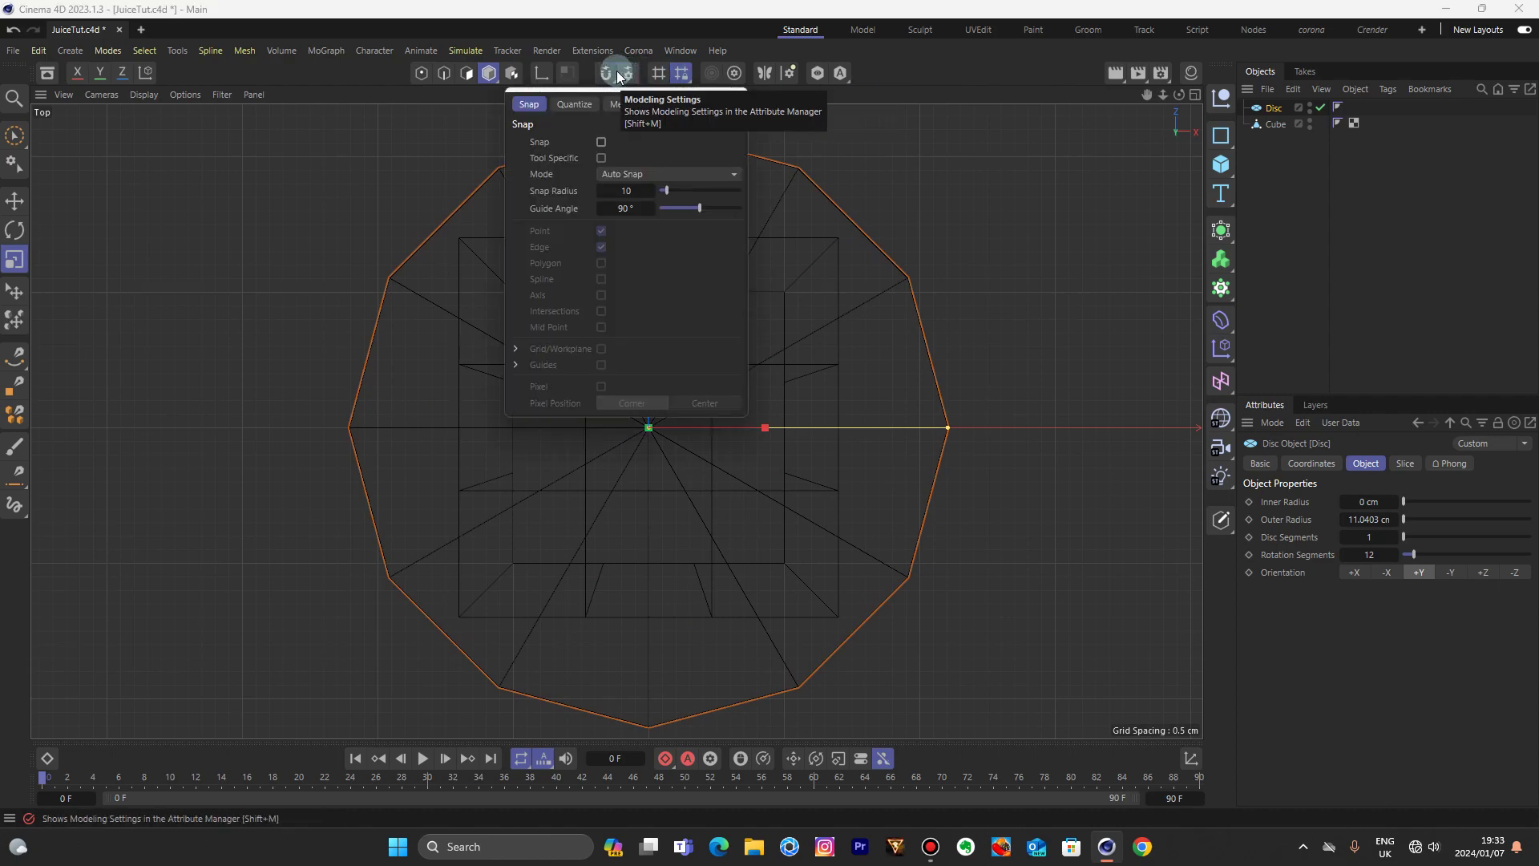
pyautogui.click(601, 142)
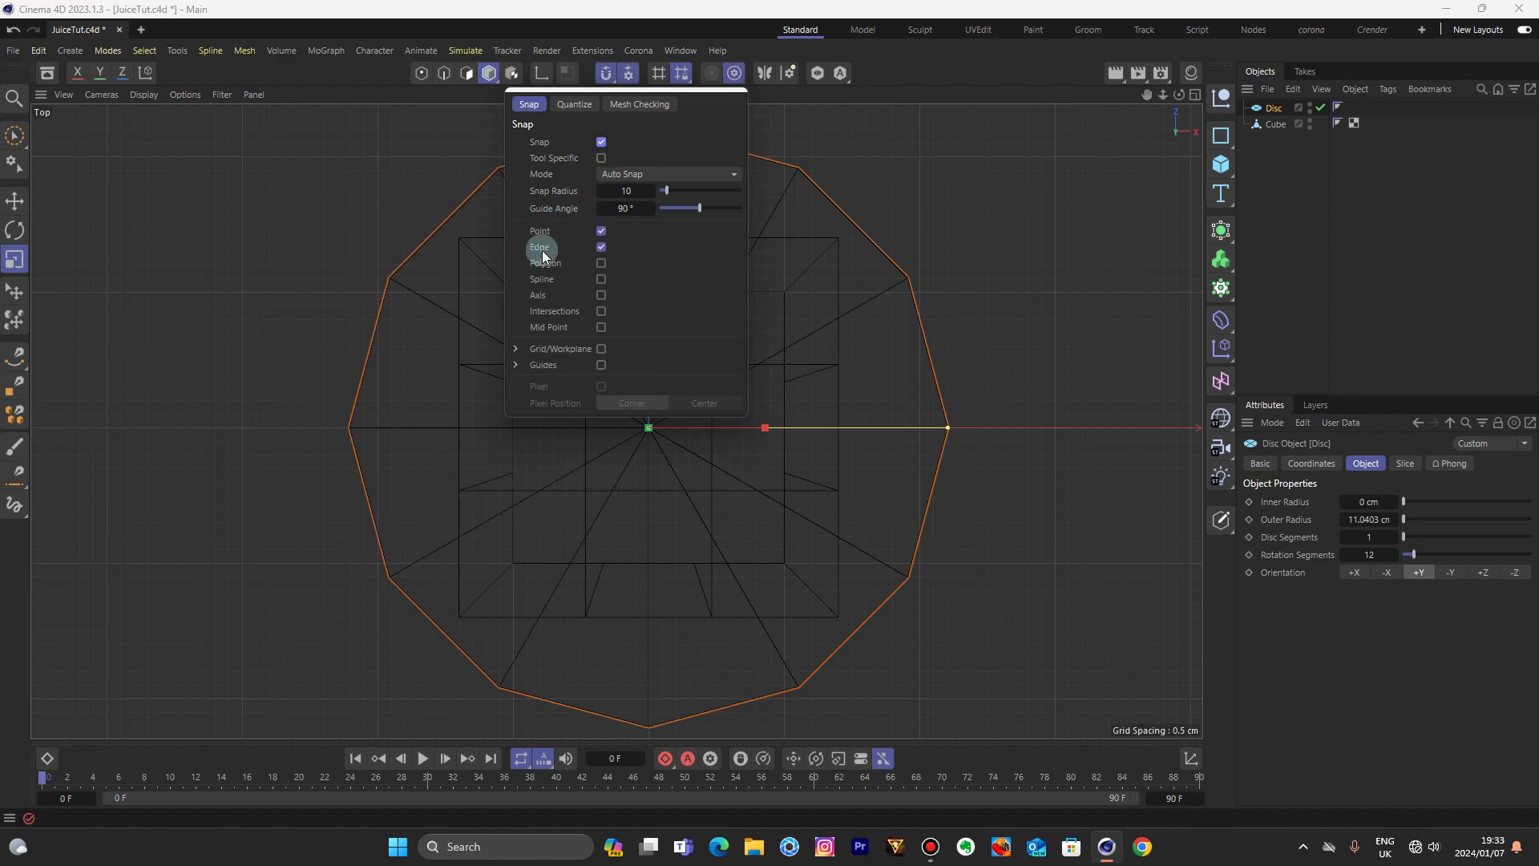
pyautogui.click(601, 248)
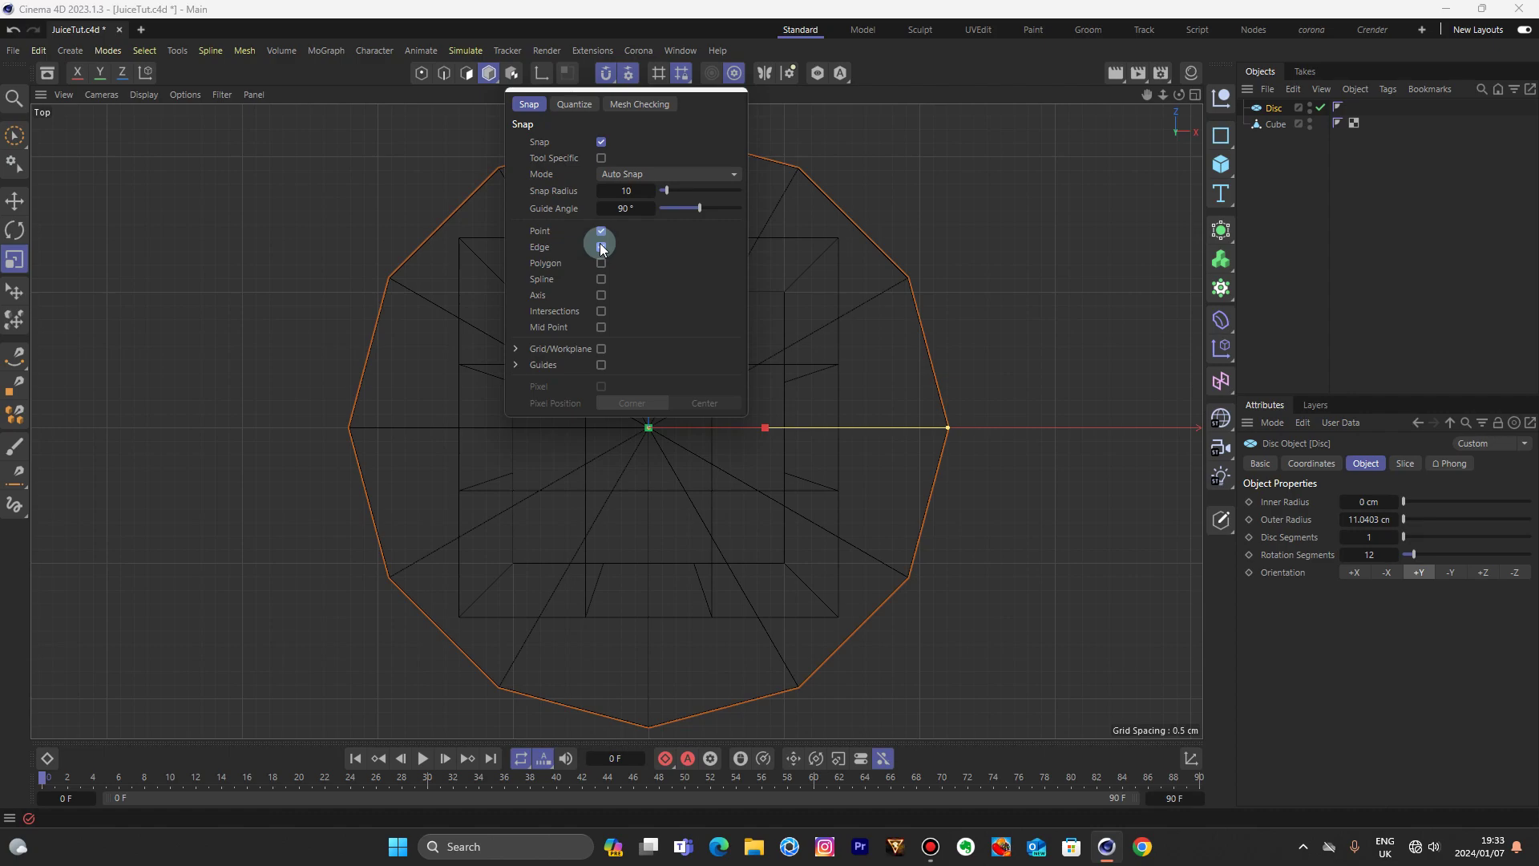
pyautogui.click(794, 116)
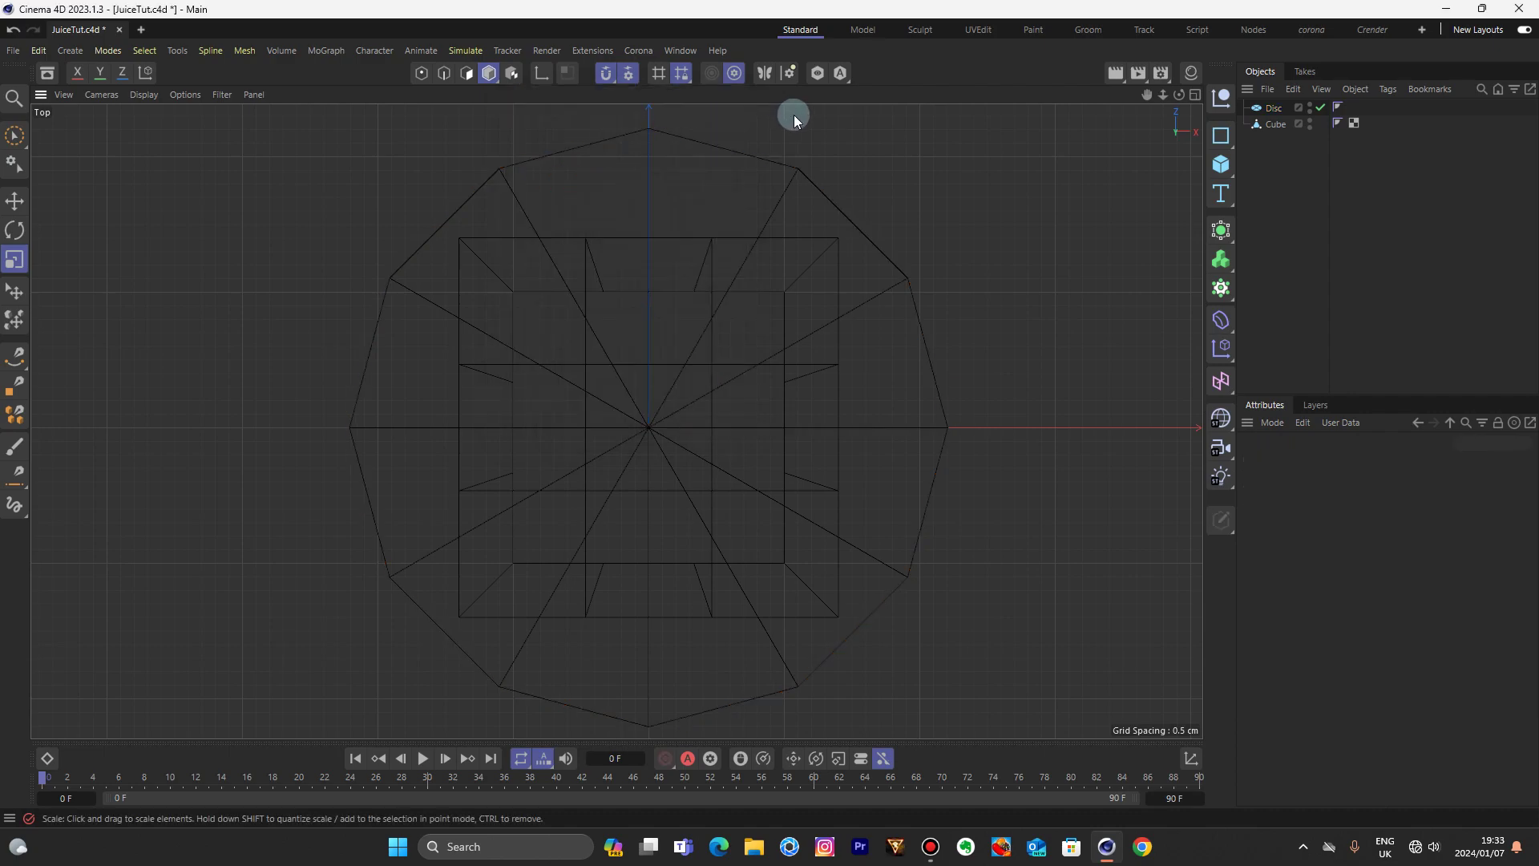
# - Reduce the disc's outer radius to about 5 cm to match the edge of the box opening
pyautogui.click(1273, 107)
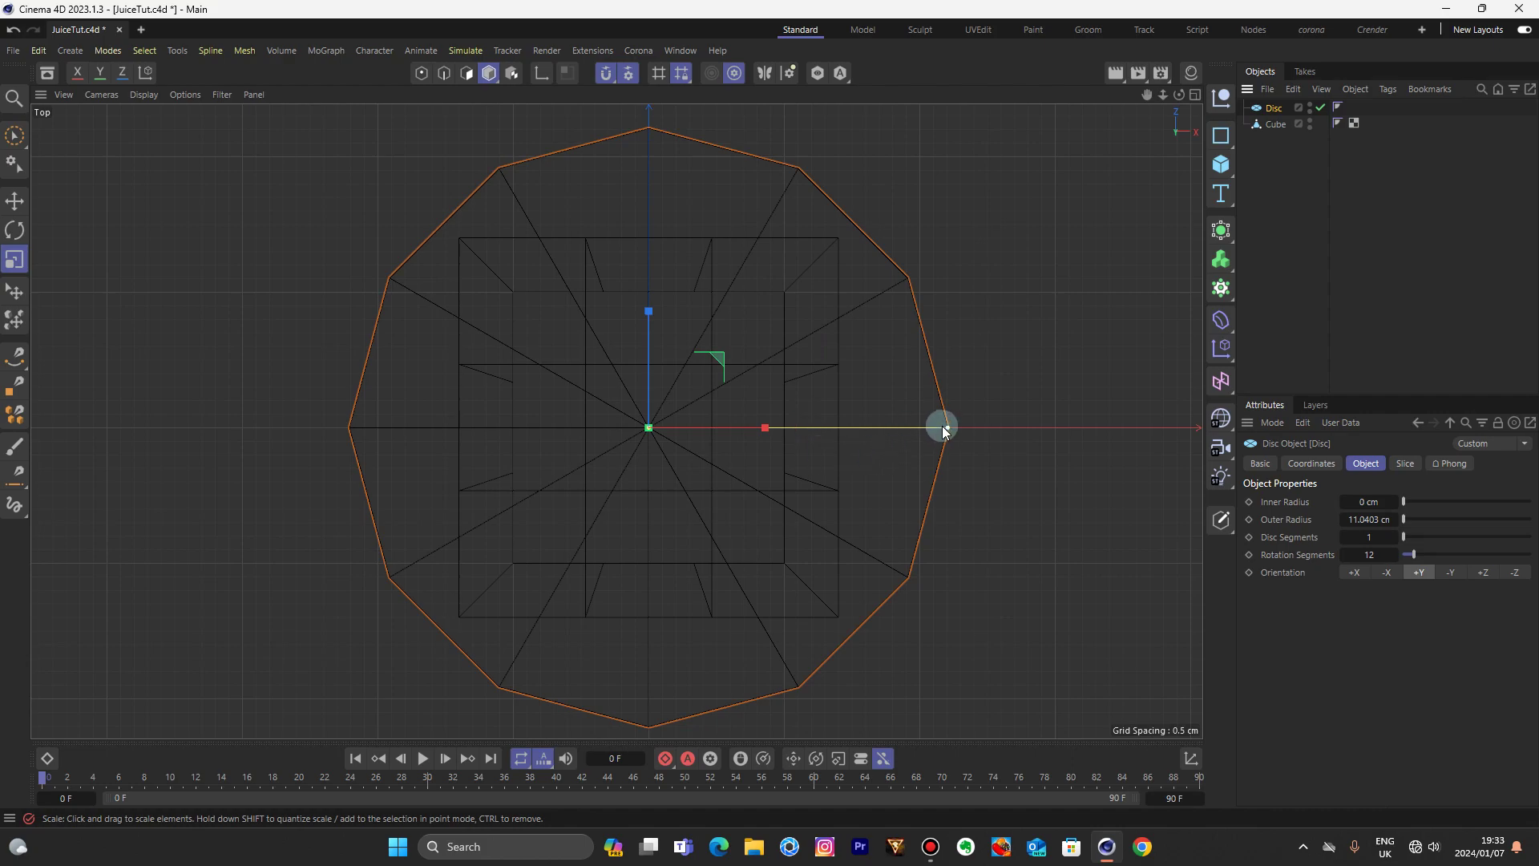
pyautogui.moveTo(942, 425); pyautogui.dragTo(786, 418)
pyautogui.scroll(5, 786, 418)
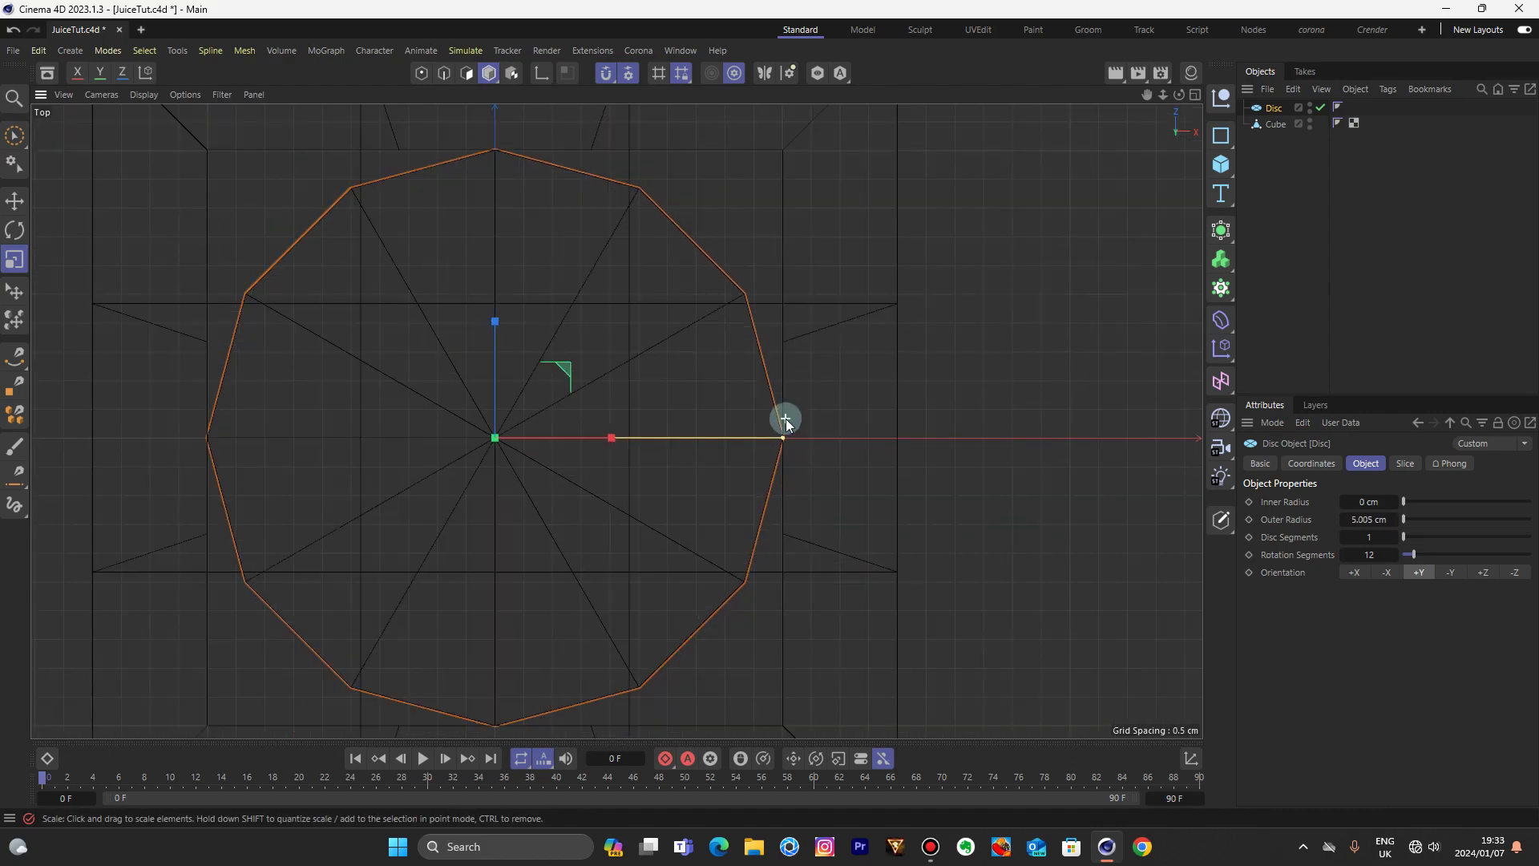
pyautogui.scroll(-5, 785, 418)
# - Switch the cube to point editing with the Brush Selection tool
pyautogui.click(1275, 124)
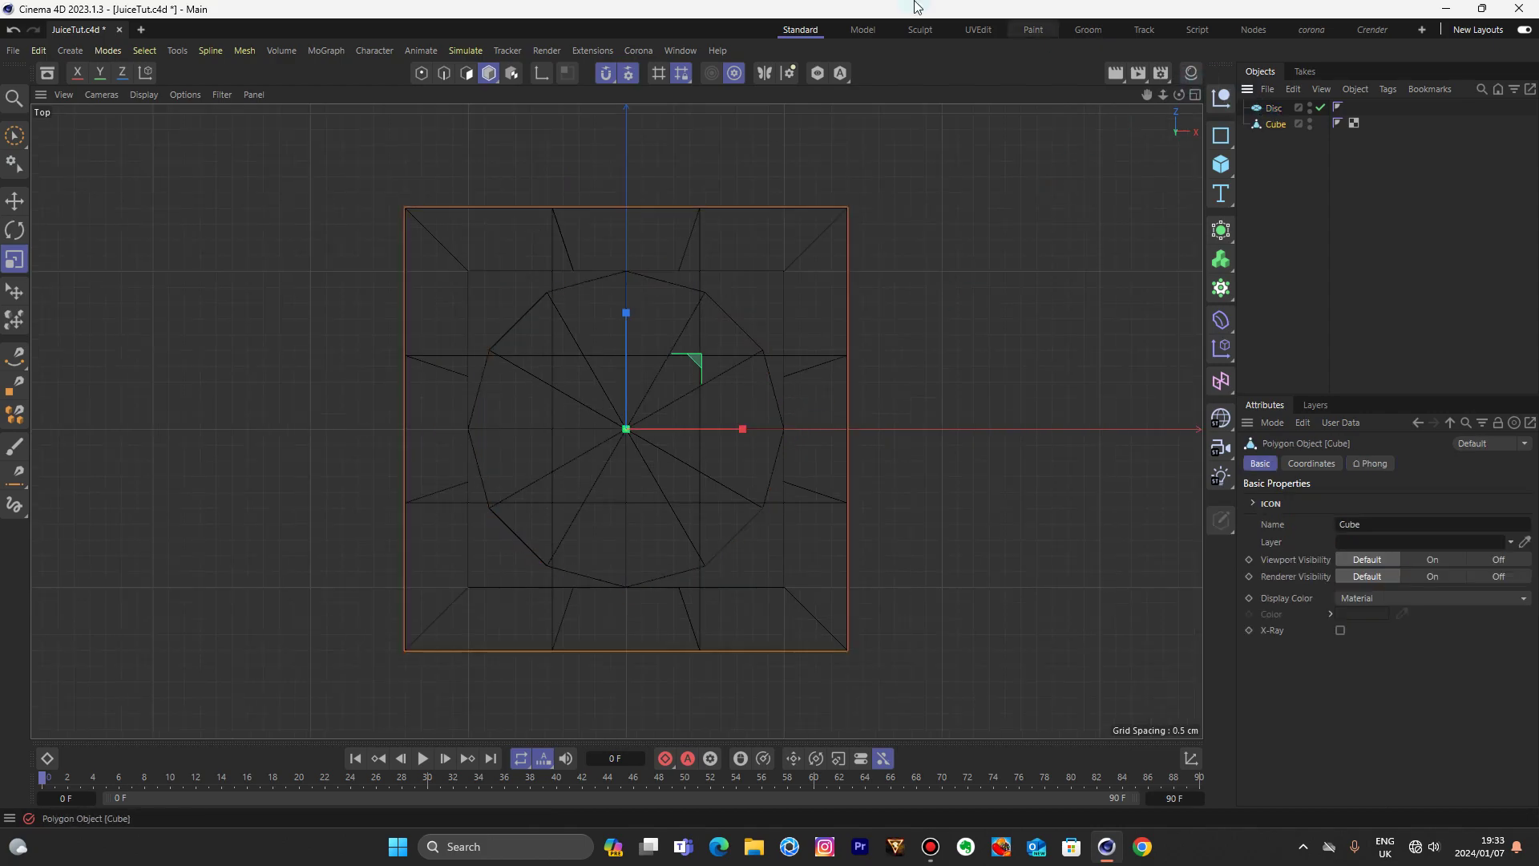
pyautogui.click(422, 73)
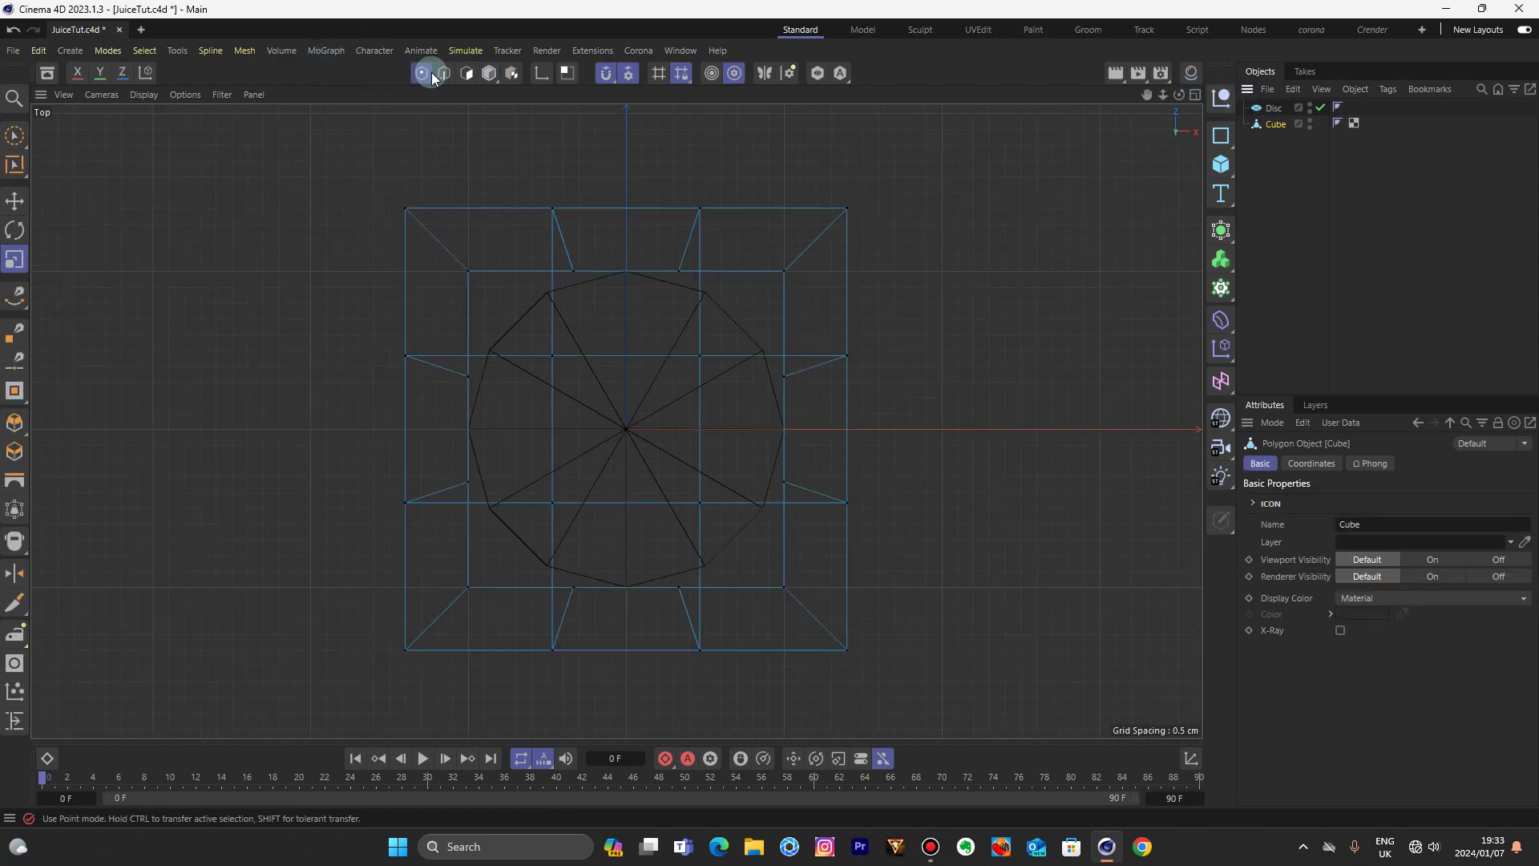
pyautogui.click(18, 137)
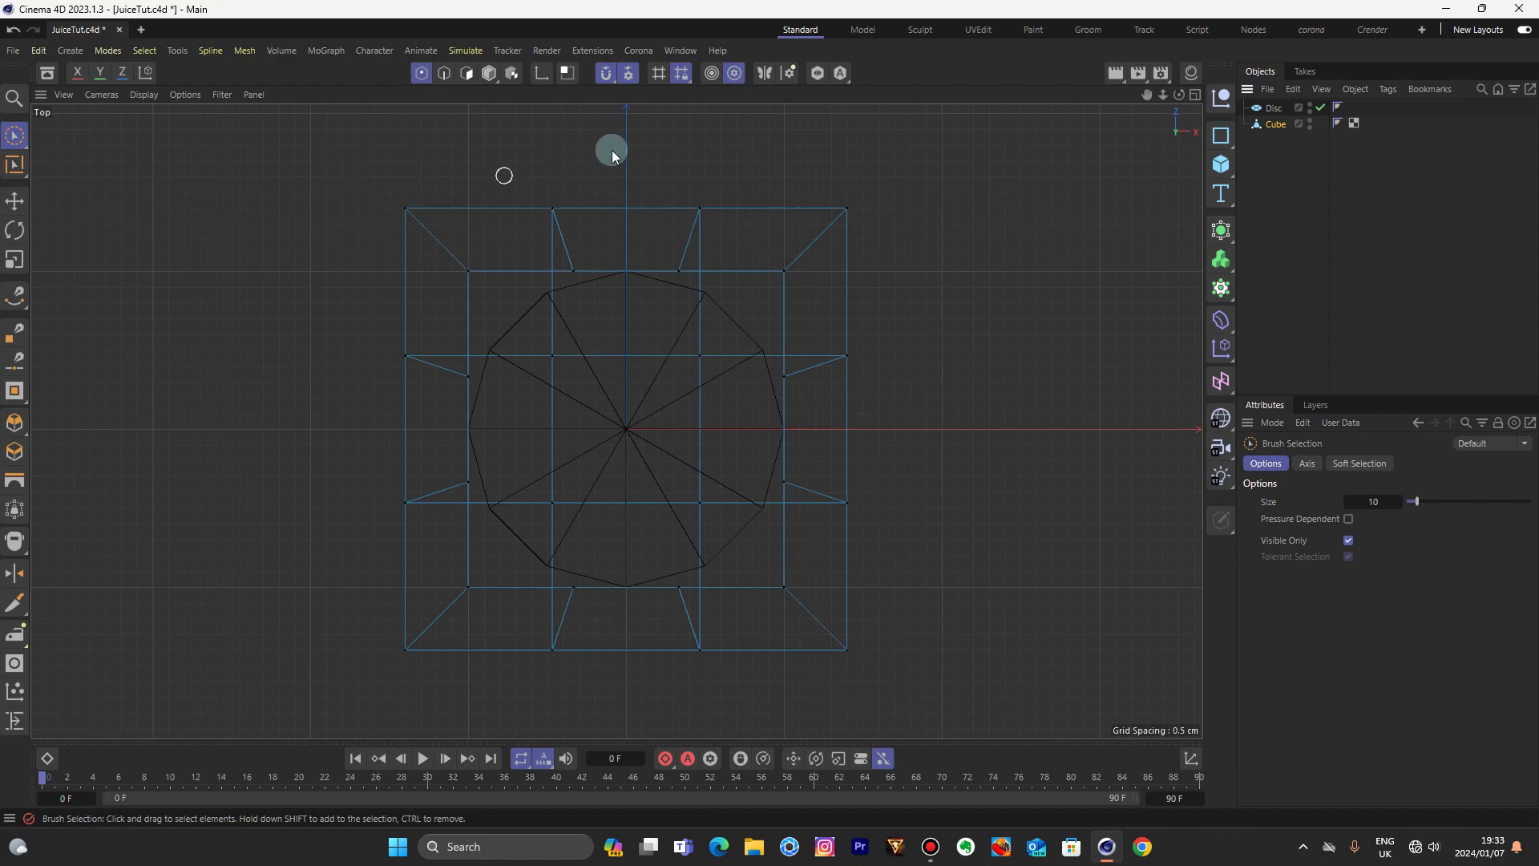
# - Rotate the disc to a heading (R.H) of 15° so its vertices line up with the opening's points
pyautogui.click(1275, 112)
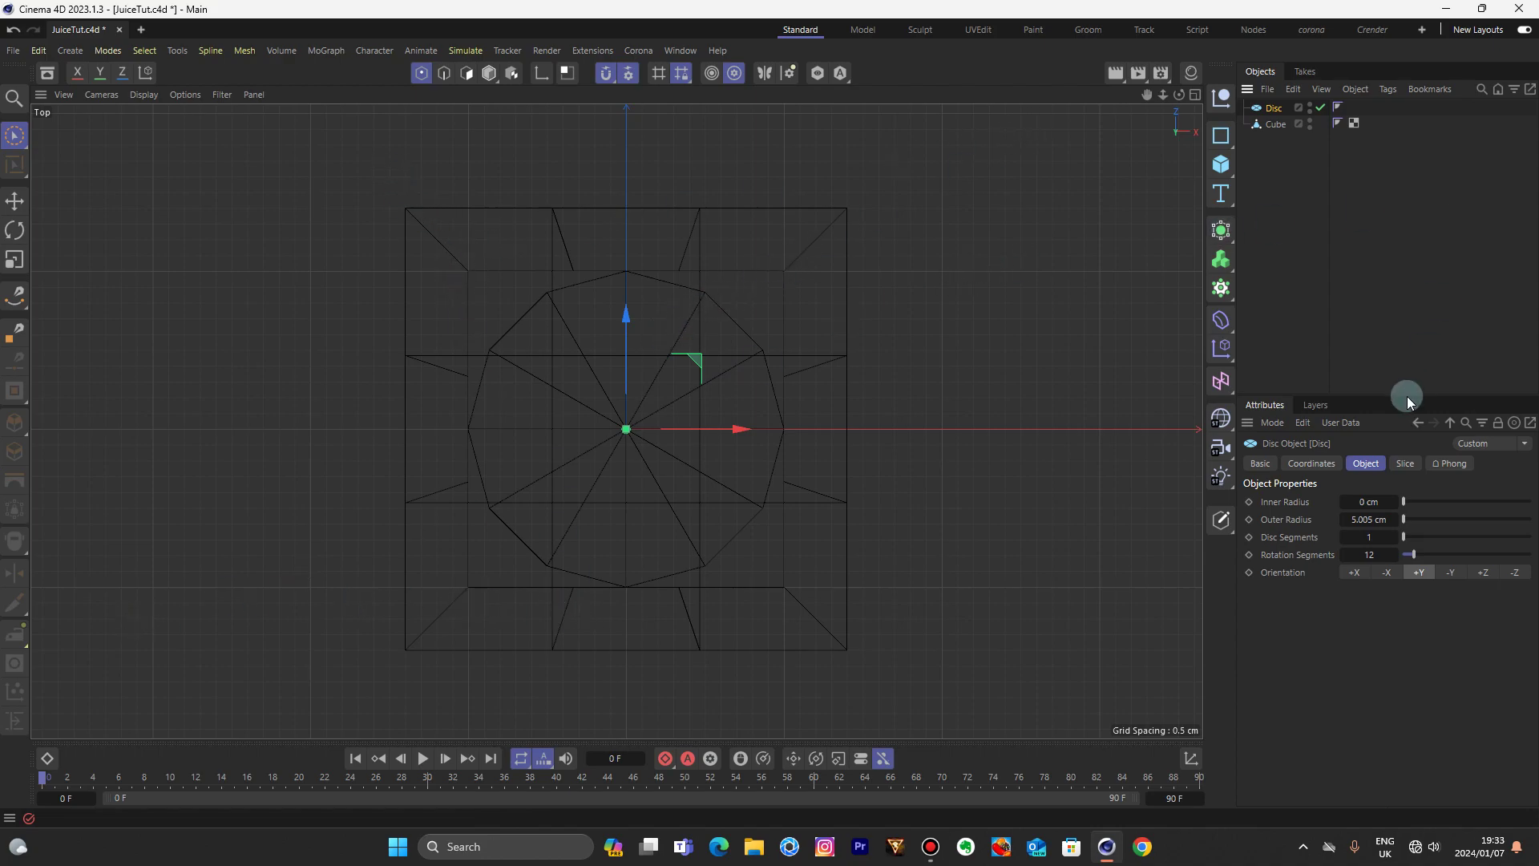
pyautogui.click(1313, 463)
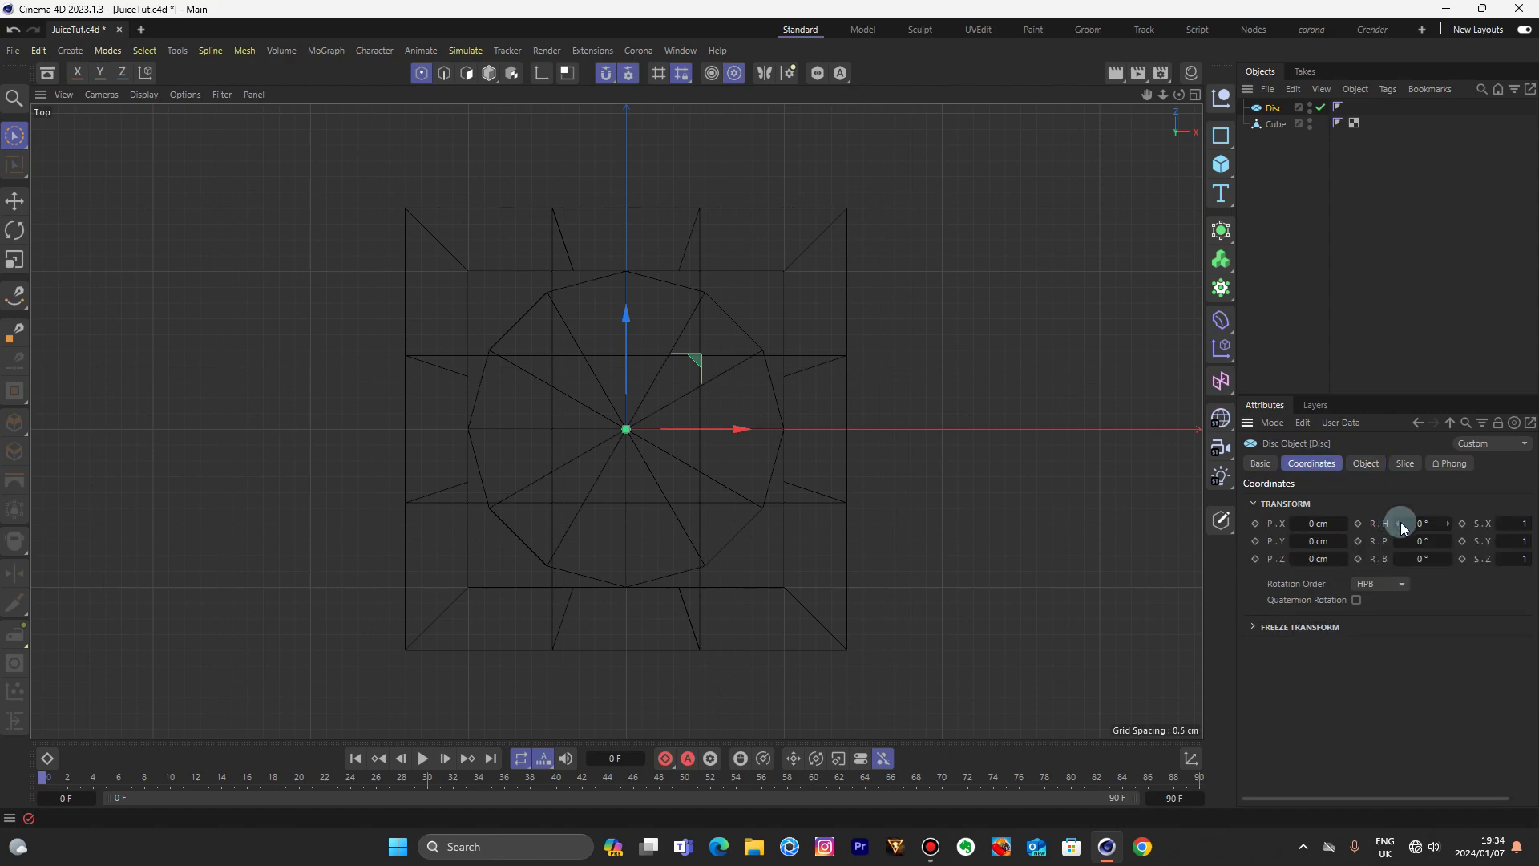
pyautogui.moveTo(1447, 525); pyautogui.dragTo(1446, 525)
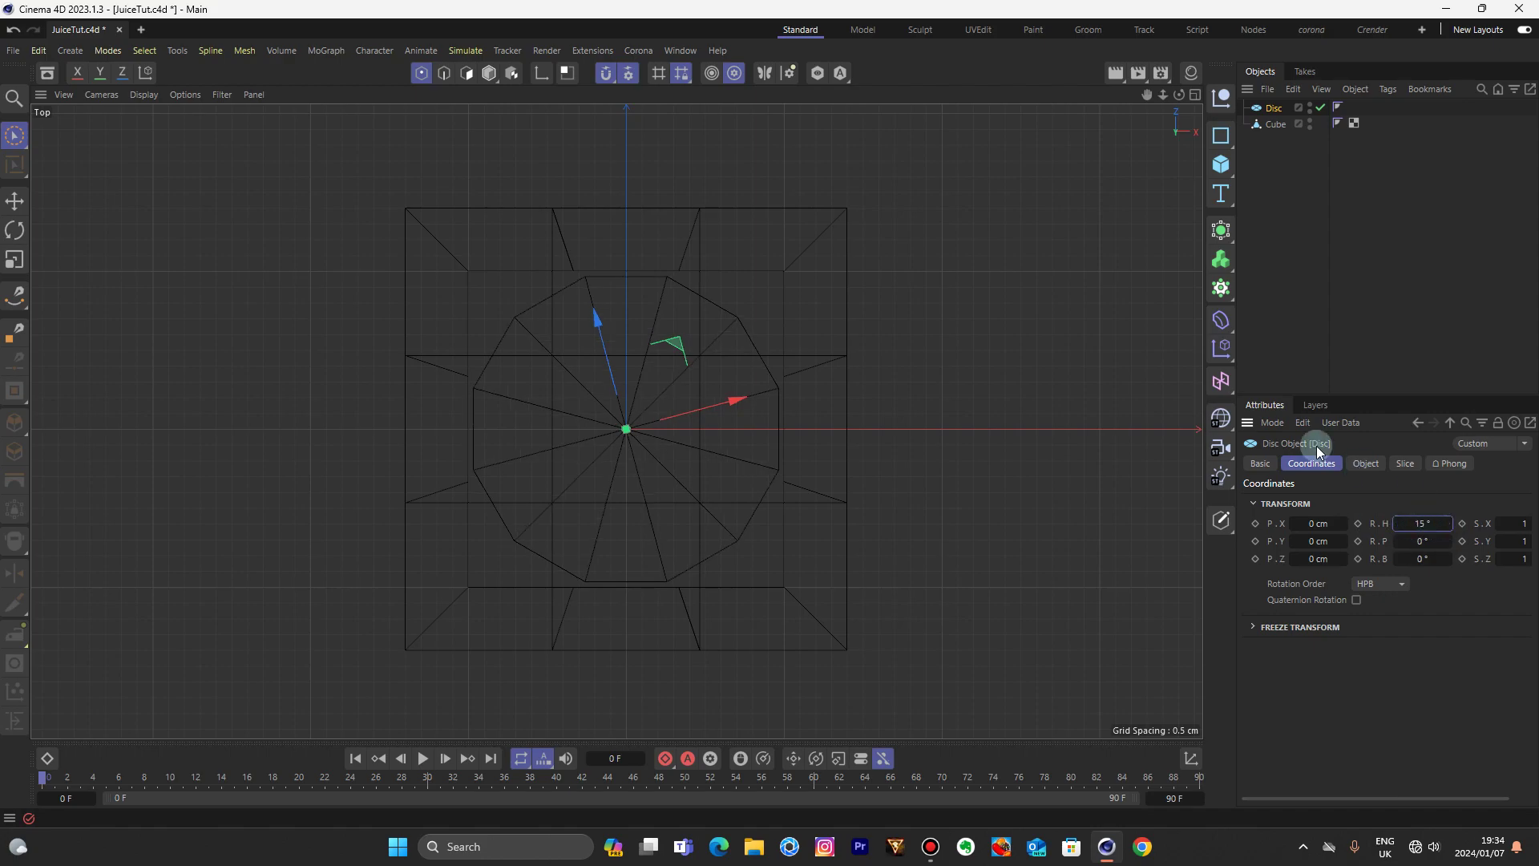
pyautogui.scroll(2, 704, 294)
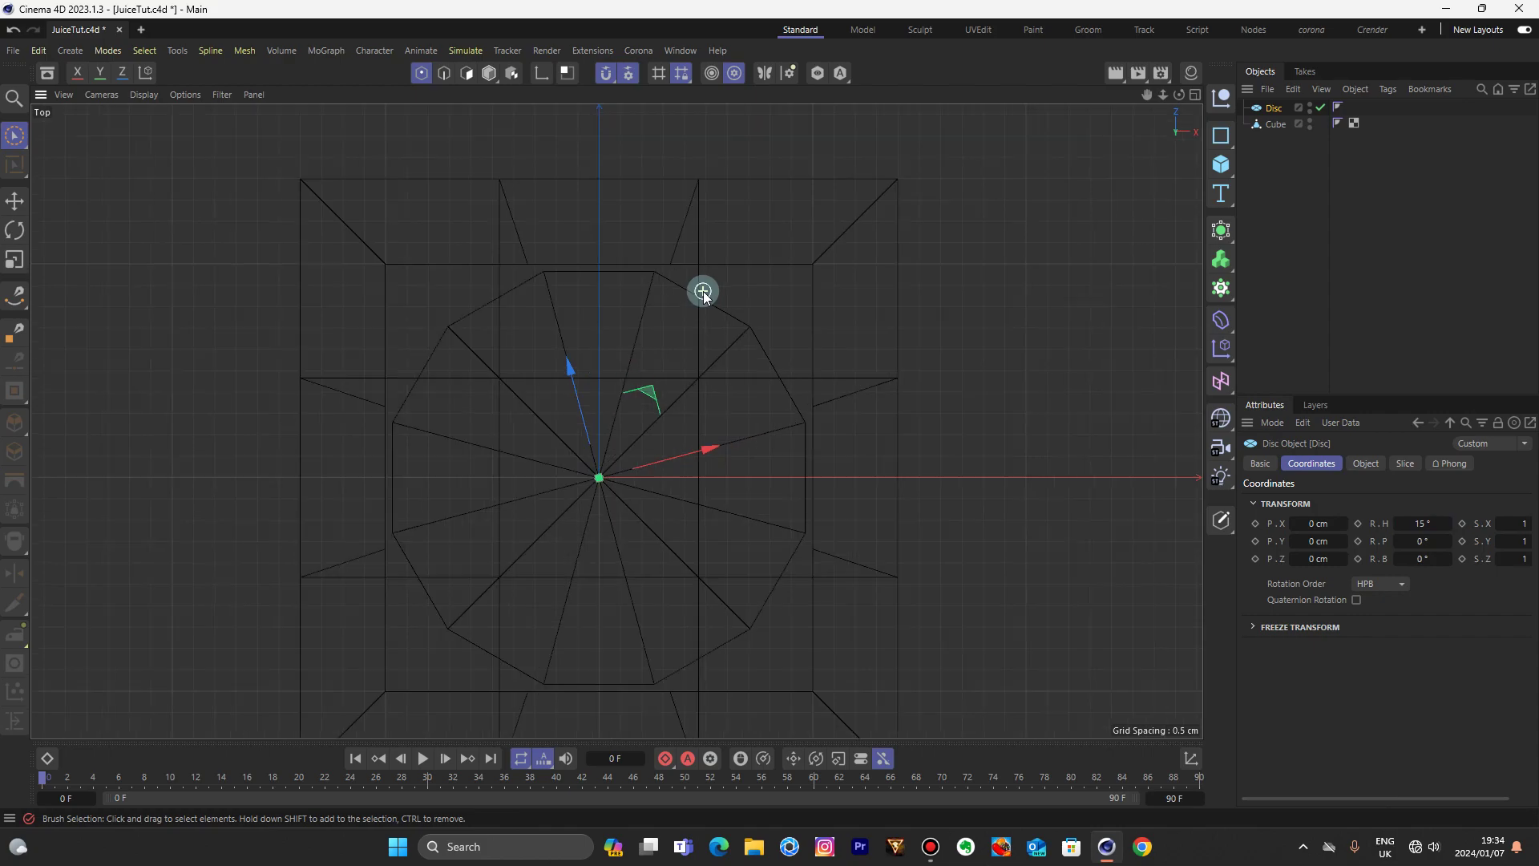
# - Move the cube opening's upper-right corner point in the Top view onto the nearest diagonal vertex of the disc
pyautogui.click(1280, 123)
pyautogui.scroll(-2, 907, 204)
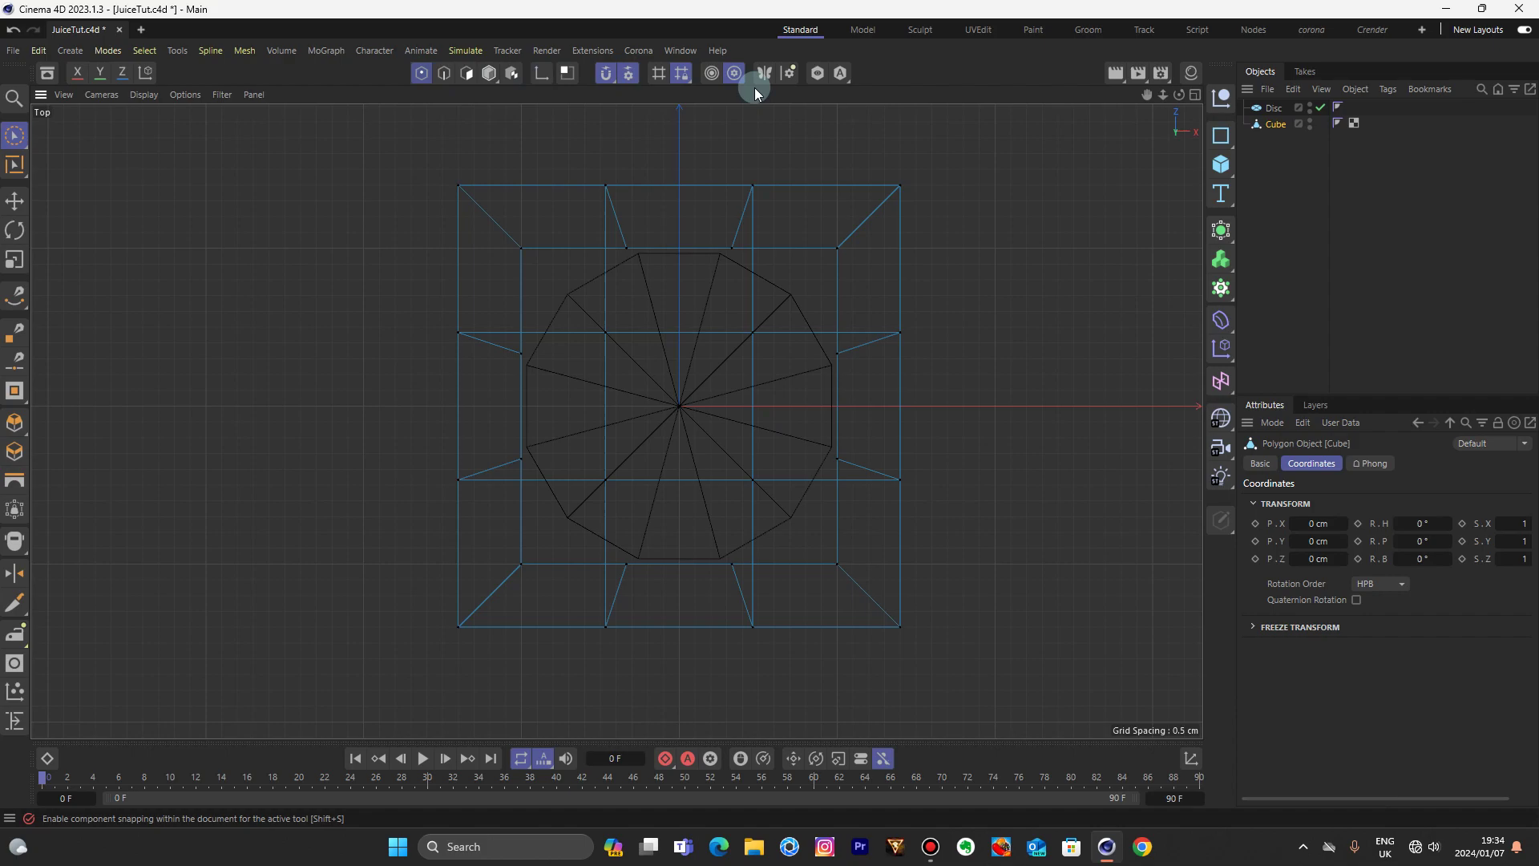
pyautogui.click(834, 247)
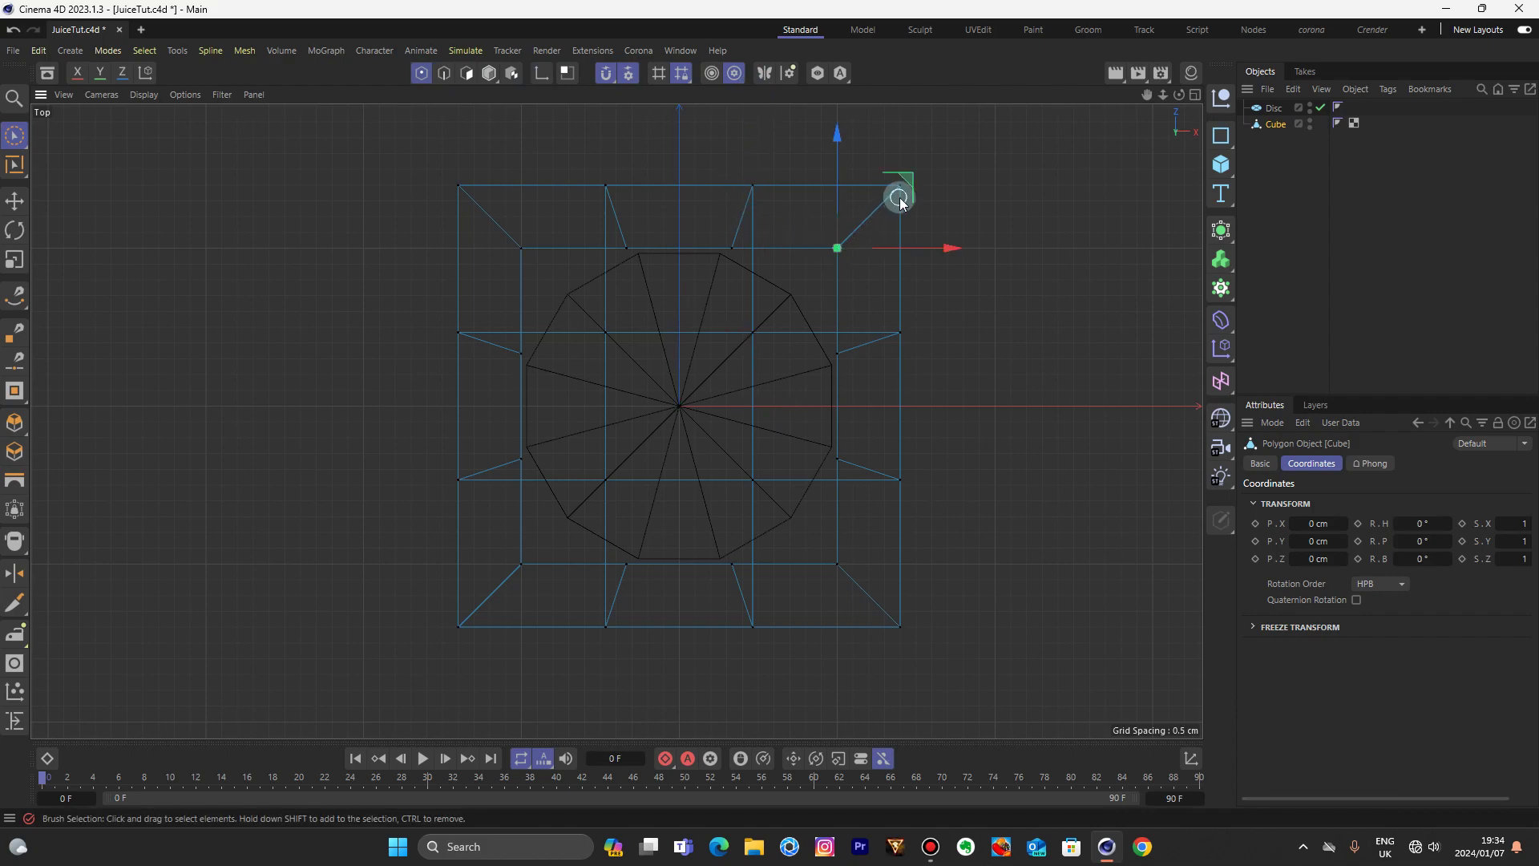
pyautogui.scroll(1, 901, 200)
pyautogui.moveTo(896, 186); pyautogui.dragTo(848, 232)
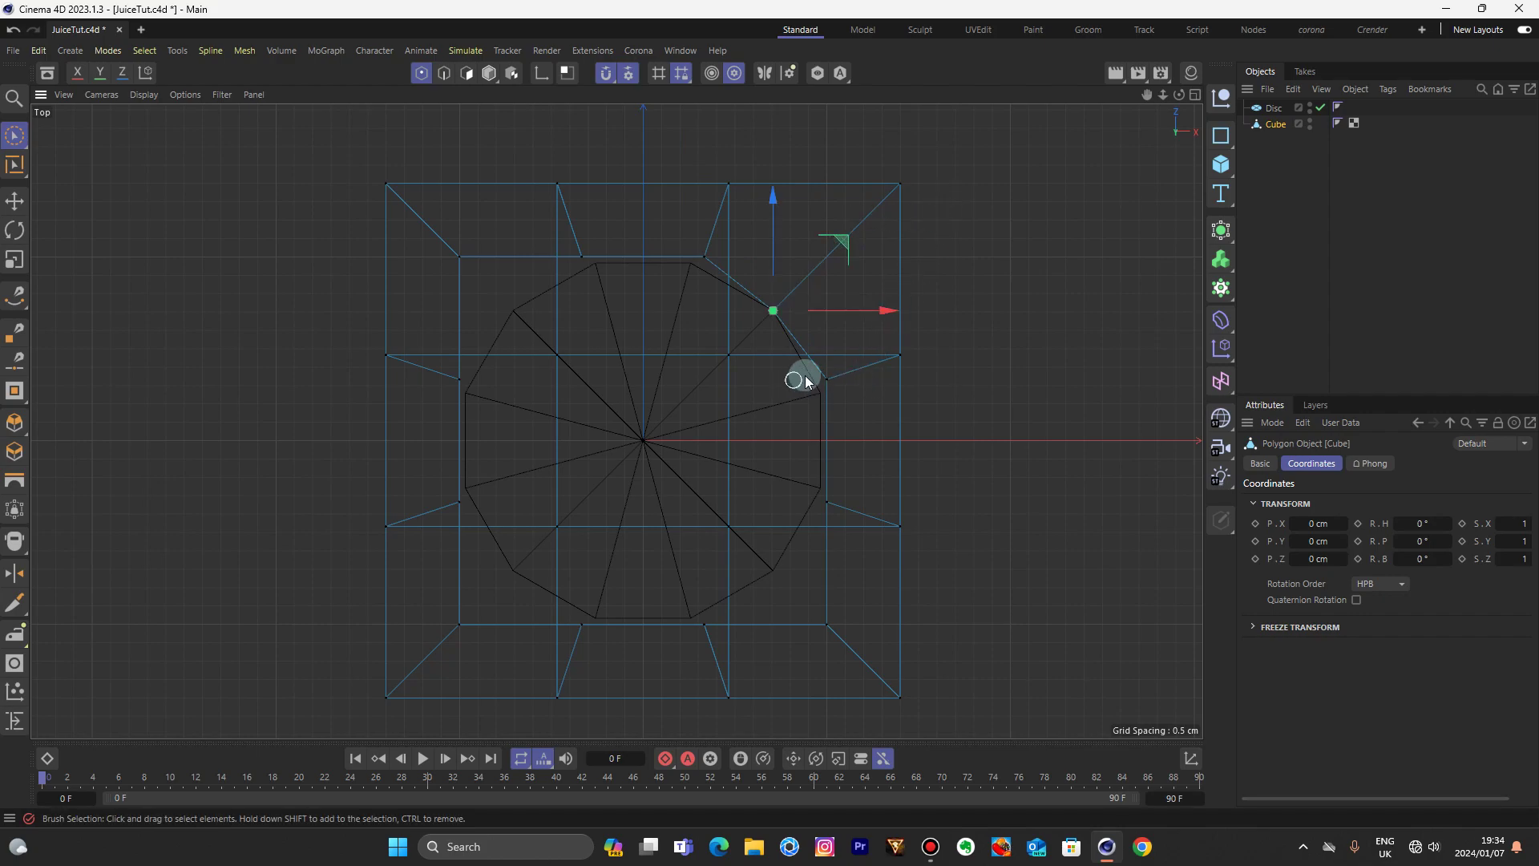
# - Move the two points on the right side of the cube opening onto the nearest disc vertices
pyautogui.click(835, 378)
pyautogui.click(826, 376)
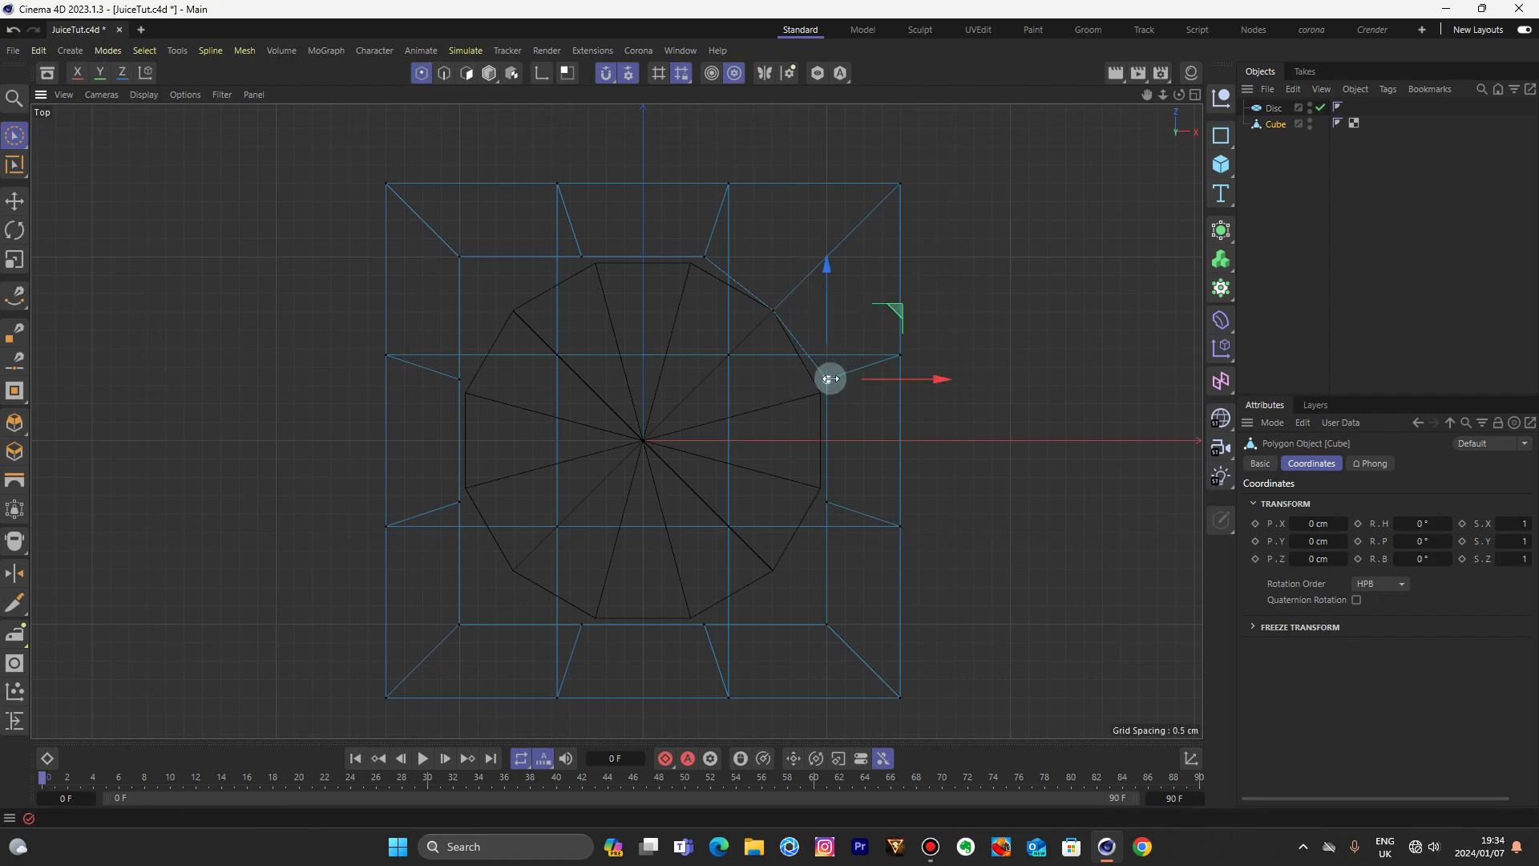
pyautogui.moveTo(825, 373); pyautogui.dragTo(895, 328)
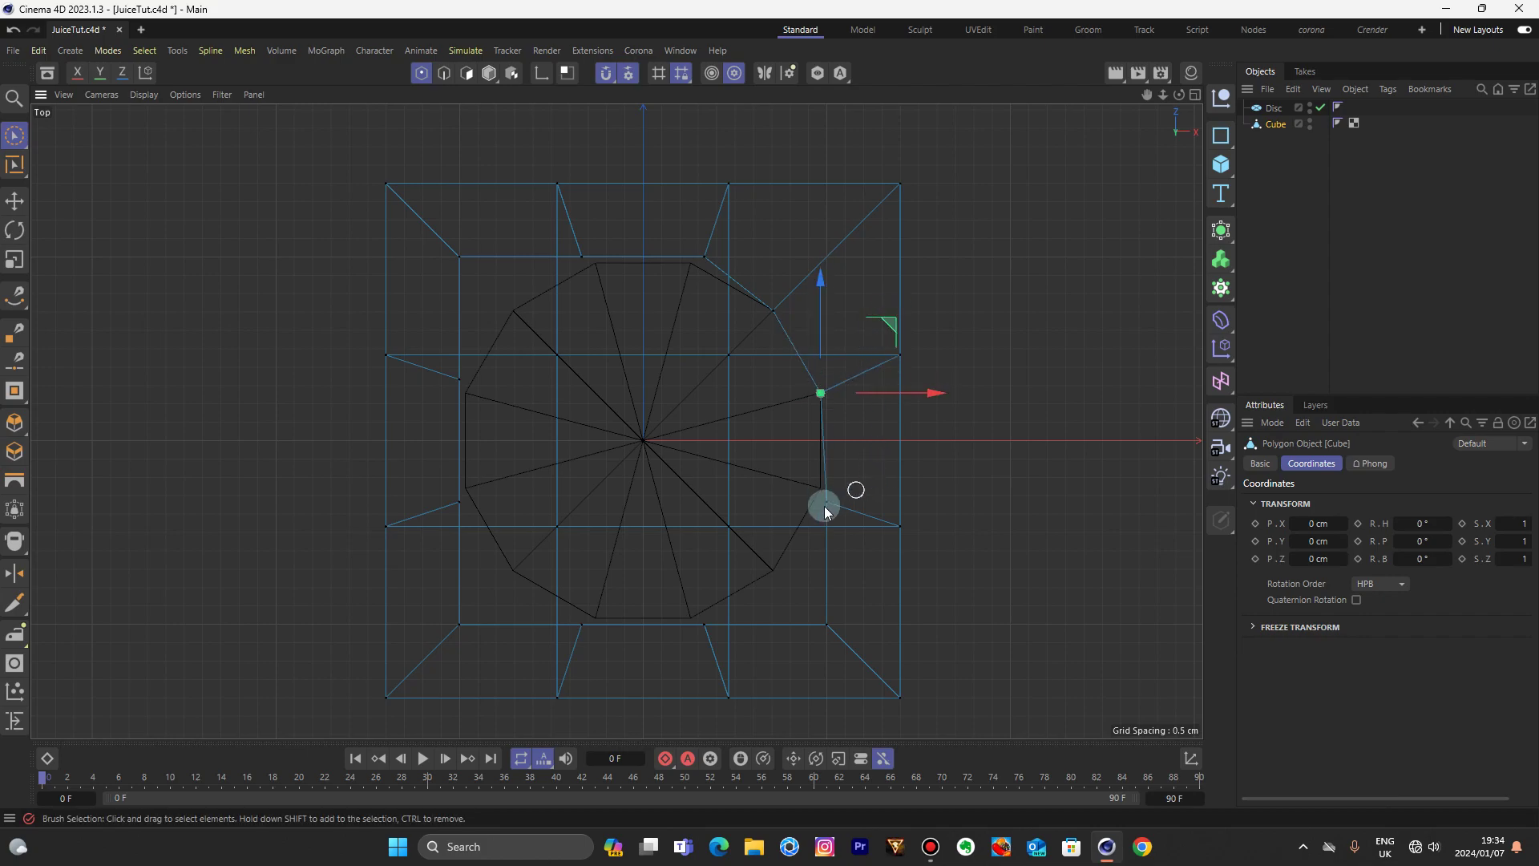
pyautogui.click(827, 502)
pyautogui.moveTo(897, 431); pyautogui.dragTo(889, 421)
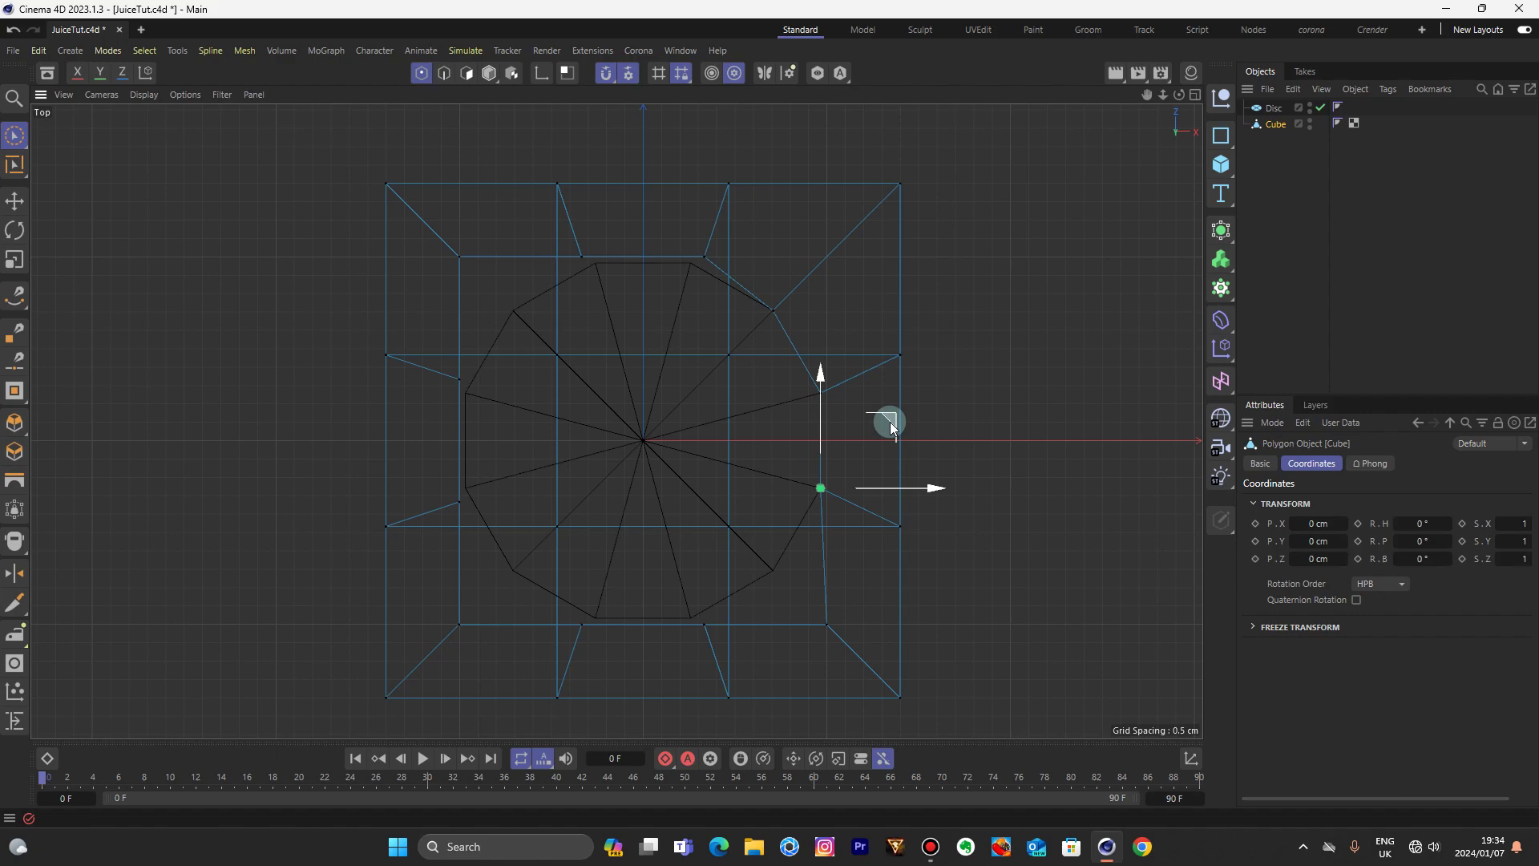
# - Move the opening's lower-right corner point and both lower-side points onto the matching disc vertices
pyautogui.click(828, 628)
pyautogui.moveTo(893, 555); pyautogui.dragTo(725, 547)
pyautogui.scroll(6, 700, 623)
pyautogui.moveTo(1146, 94); pyautogui.dragTo(1371, 17)
pyautogui.click(420, 561)
pyautogui.moveTo(490, 488); pyautogui.dragTo(544, 469)
pyautogui.moveTo(1144, 95); pyautogui.dragTo(1487, 129)
pyautogui.scroll(-5, 748, 473)
# - Move the opening's lower-left corner point and both left-side points onto the matching disc vertices
pyautogui.click(496, 534)
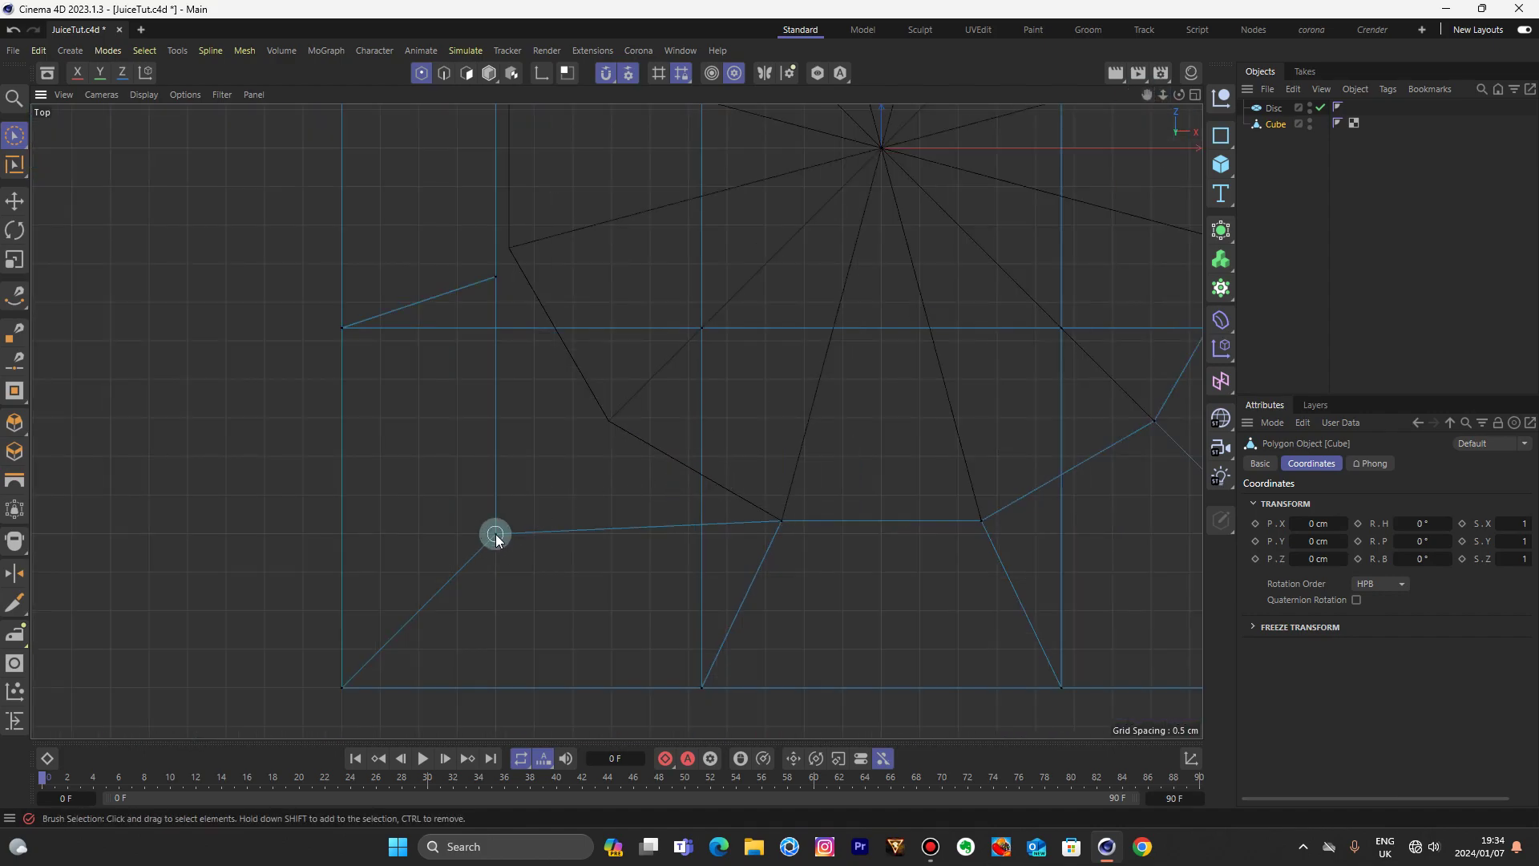
pyautogui.click(497, 538)
pyautogui.moveTo(560, 457); pyautogui.dragTo(676, 358)
pyautogui.moveTo(1147, 95); pyautogui.dragTo(1130, 435)
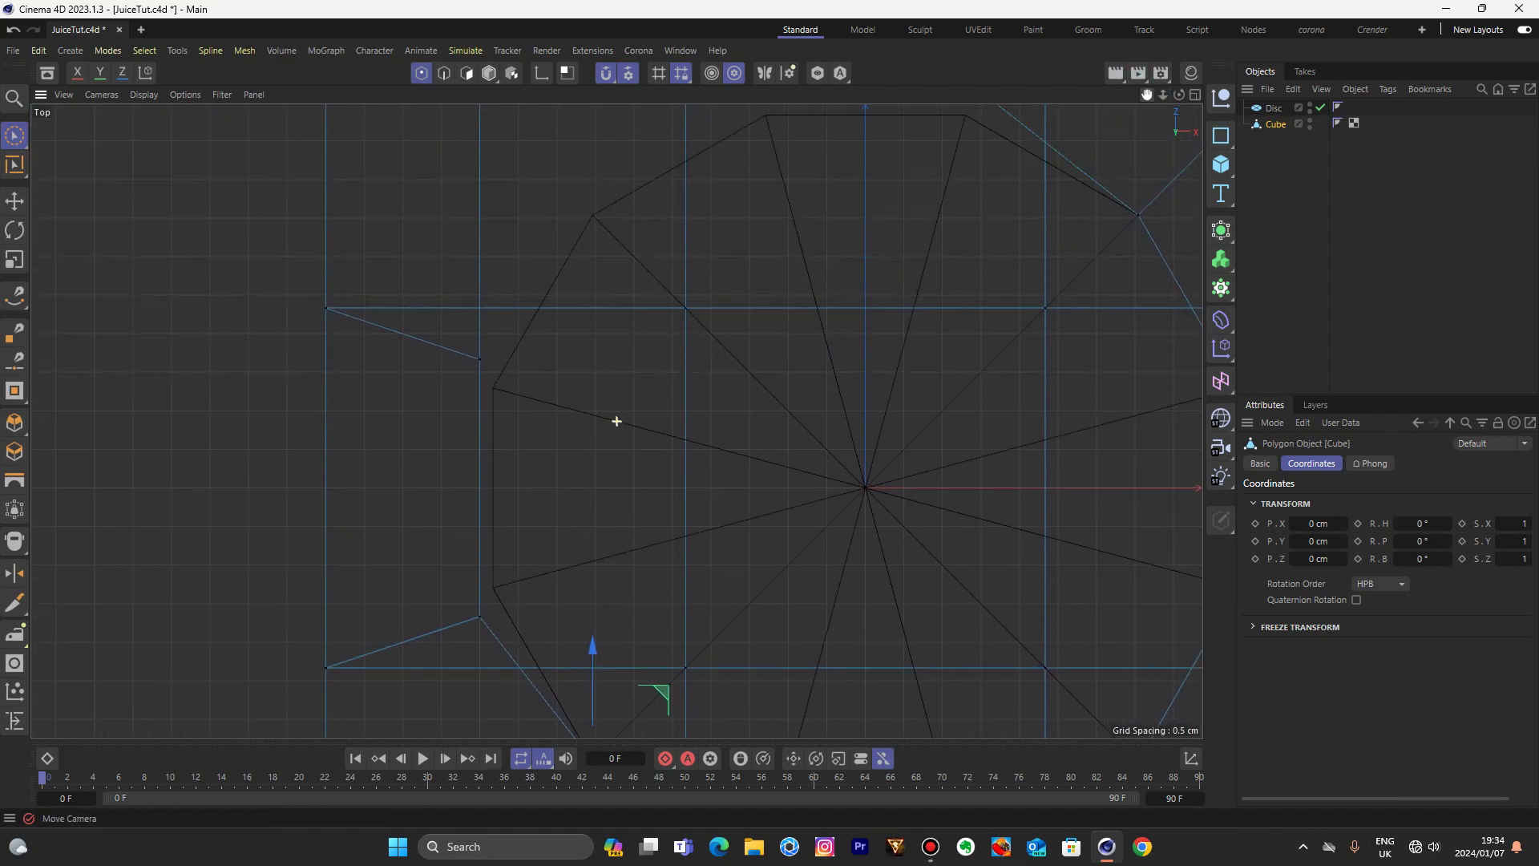
pyautogui.click(480, 619)
pyautogui.moveTo(540, 560); pyautogui.dragTo(560, 522)
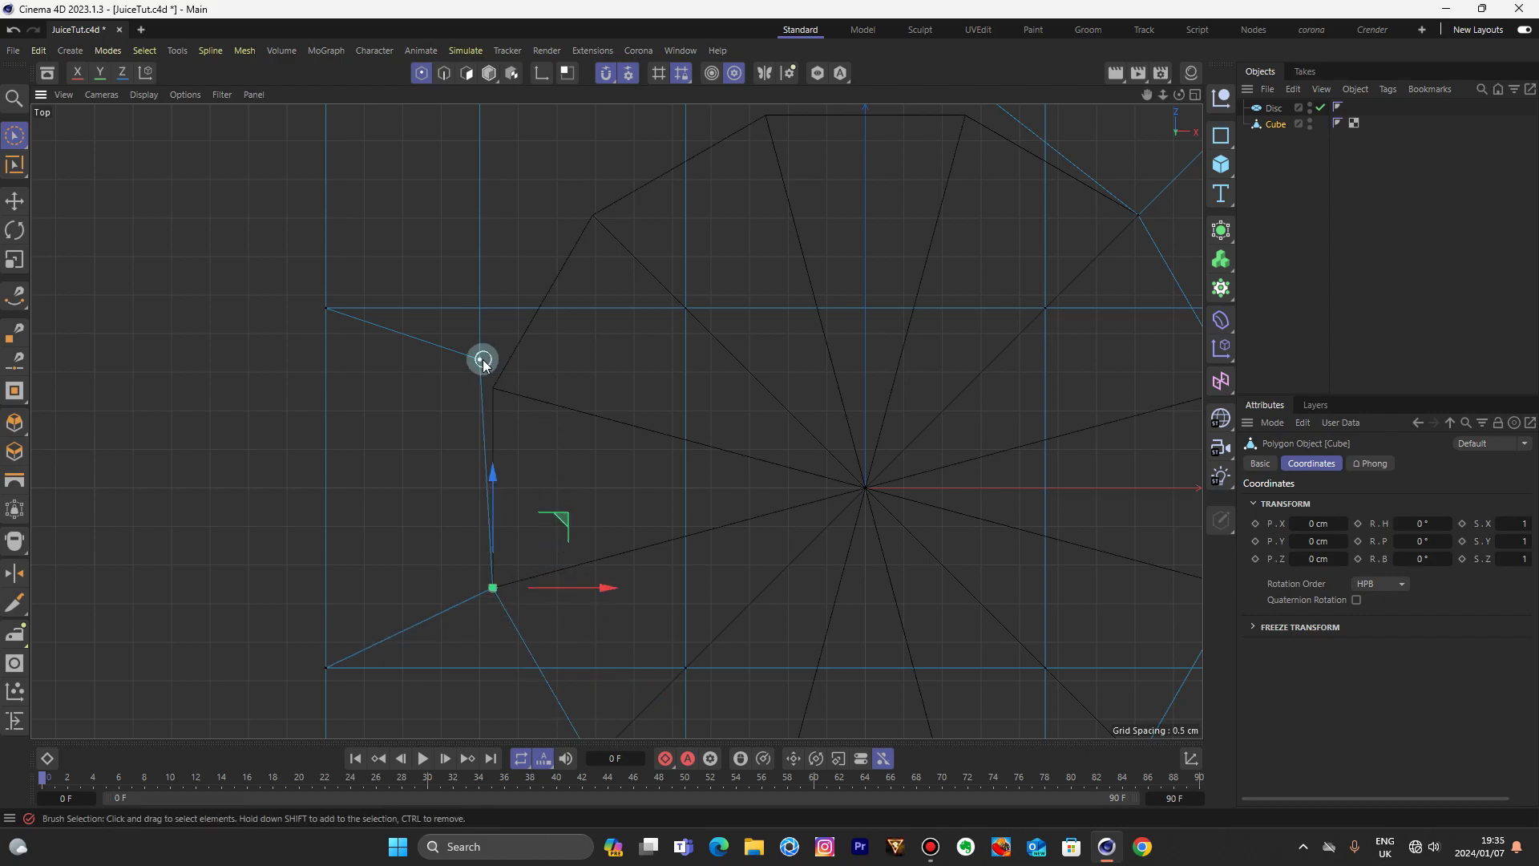
pyautogui.click(482, 360)
pyautogui.moveTo(550, 285); pyautogui.dragTo(558, 311)
# - Move the opening's upper-left corner point and the remaining upper-side points onto the disc vertices to complete the circle
pyautogui.moveTo(1147, 95); pyautogui.dragTo(1052, 331)
pyautogui.click(389, 338)
pyautogui.moveTo(449, 272); pyautogui.dragTo(557, 381)
pyautogui.click(641, 337)
pyautogui.moveTo(701, 289); pyautogui.dragTo(830, 331)
pyautogui.scroll(5, 927, 309)
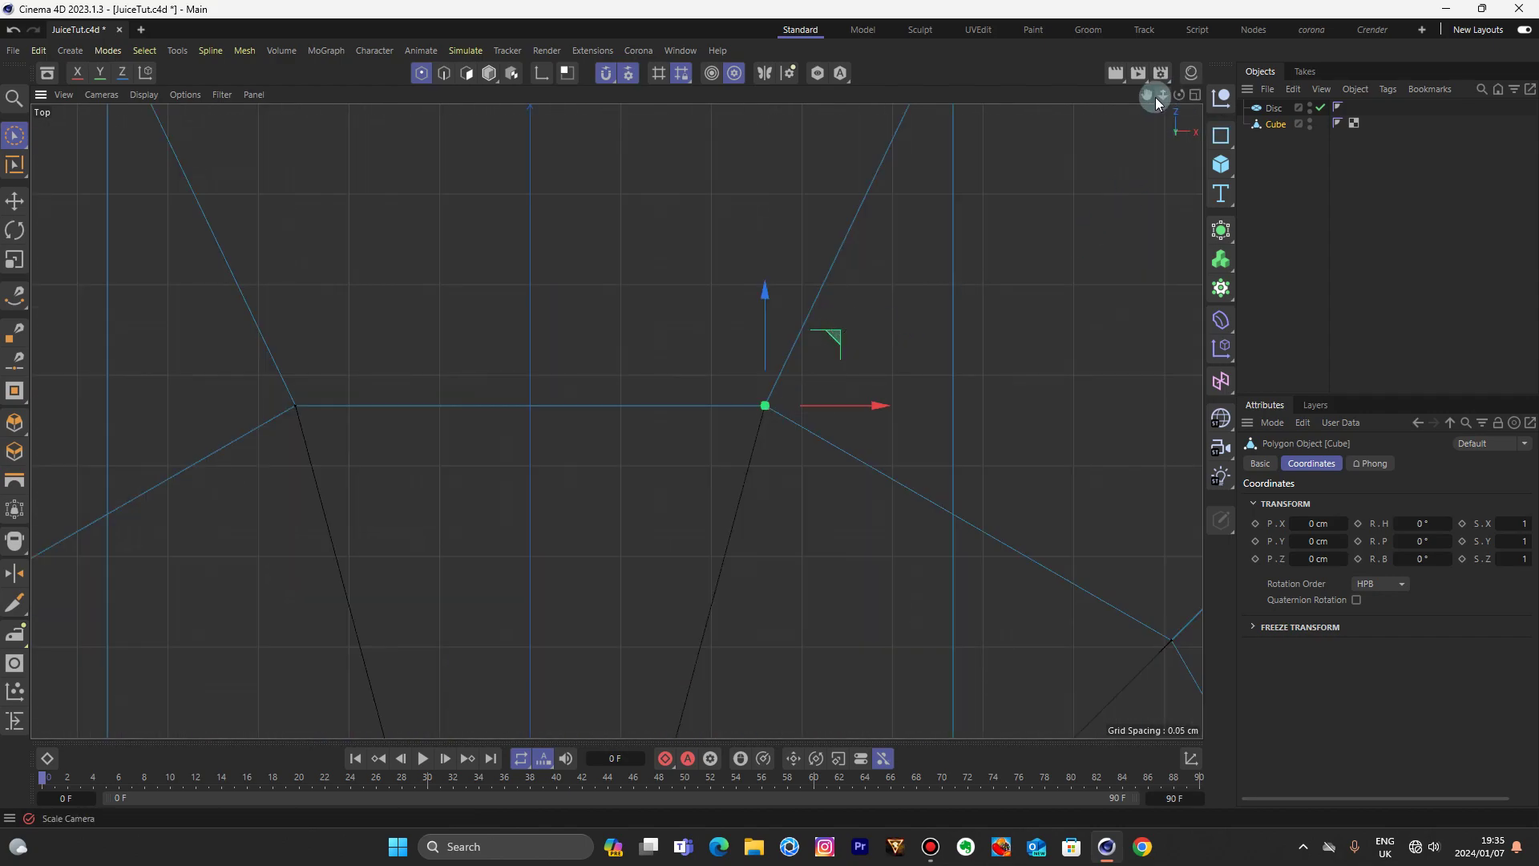
pyautogui.moveTo(1160, 96); pyautogui.dragTo(1042, 96)
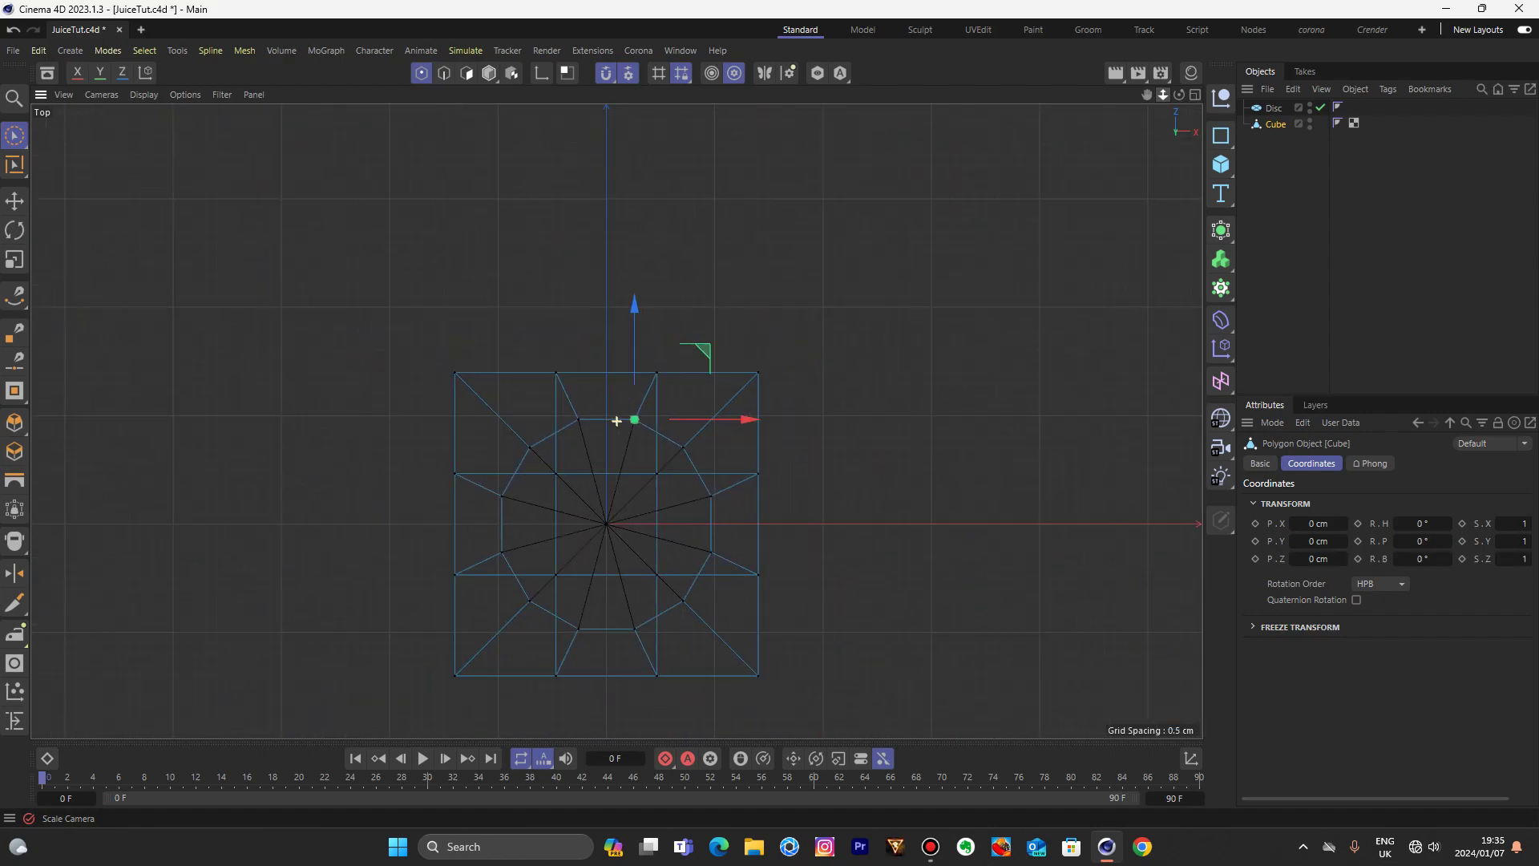
# - Return to the Perspective view, switch the cube to edge editing with the Move tool, and disable snapping
pyautogui.click(1194, 98)
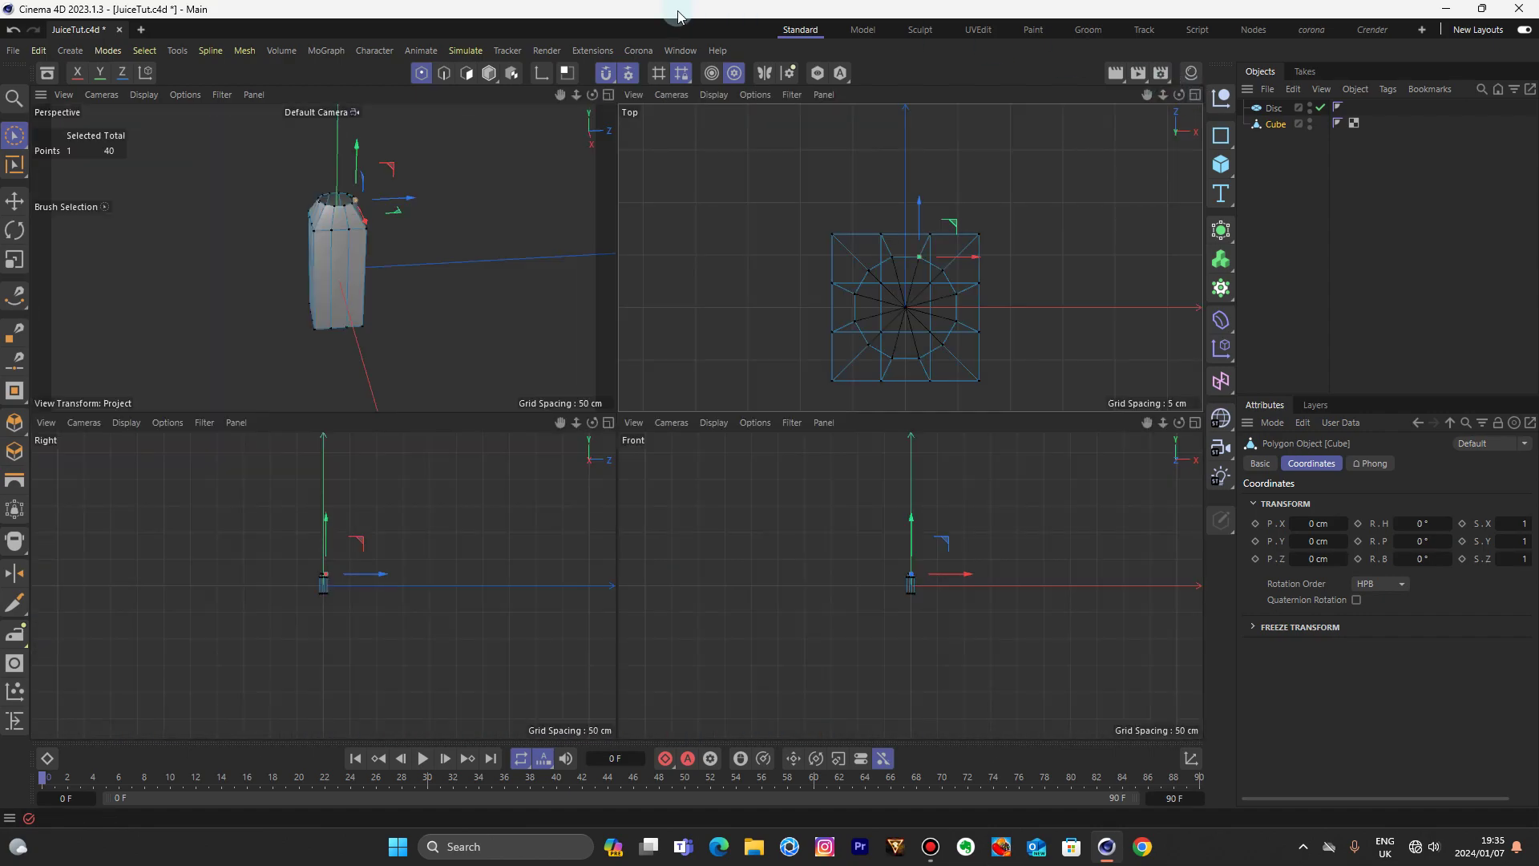
pyautogui.click(609, 95)
pyautogui.moveTo(1179, 95); pyautogui.dragTo(643, 100)
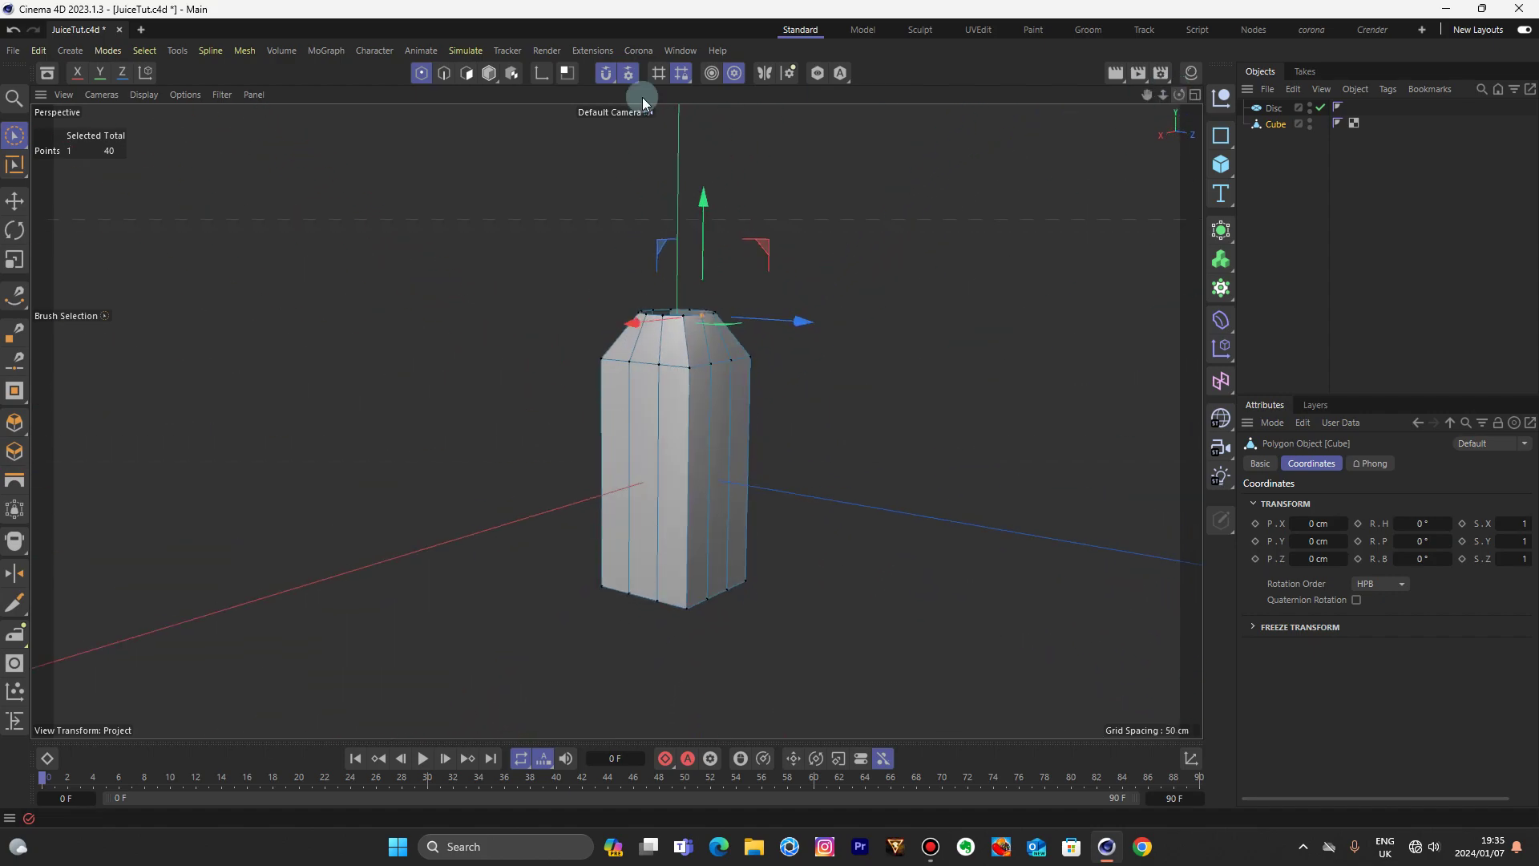
pyautogui.click(444, 73)
pyautogui.click(14, 200)
pyautogui.scroll(2, 588, 363)
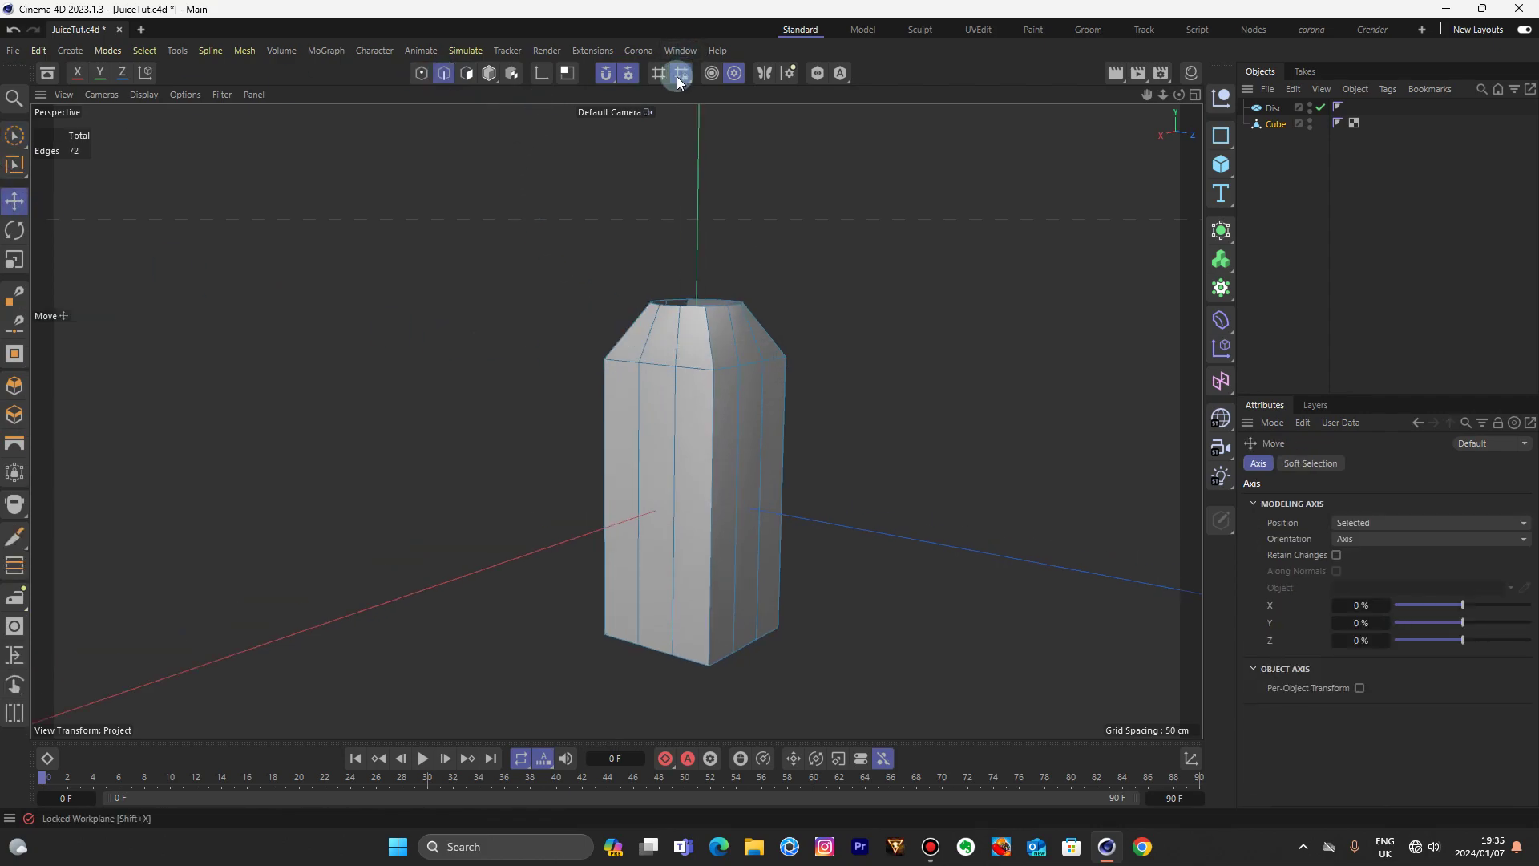
pyautogui.click(633, 73)
pyautogui.click(631, 75)
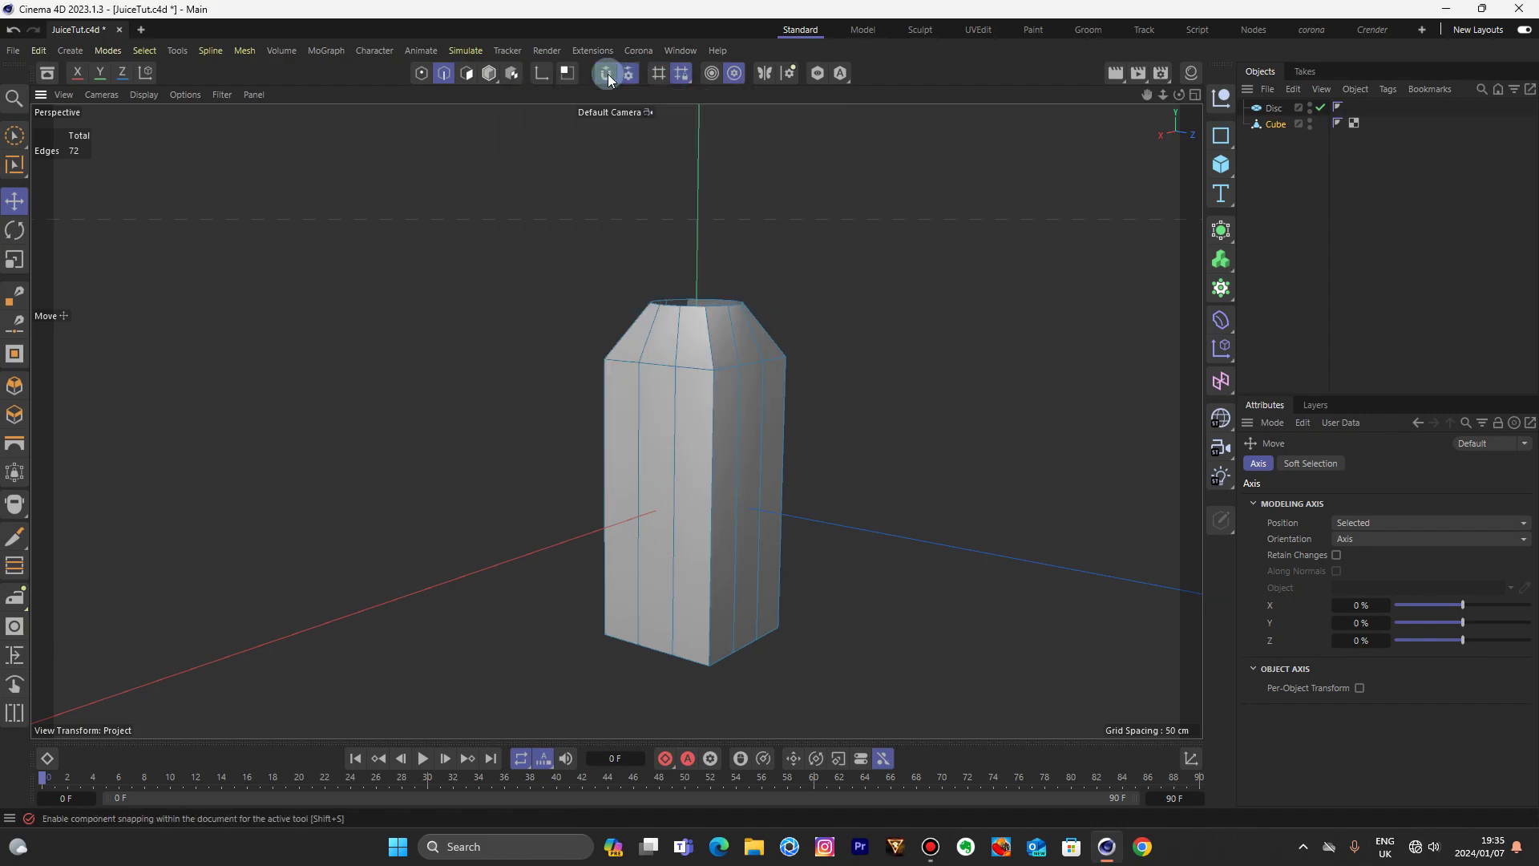
pyautogui.click(737, 145)
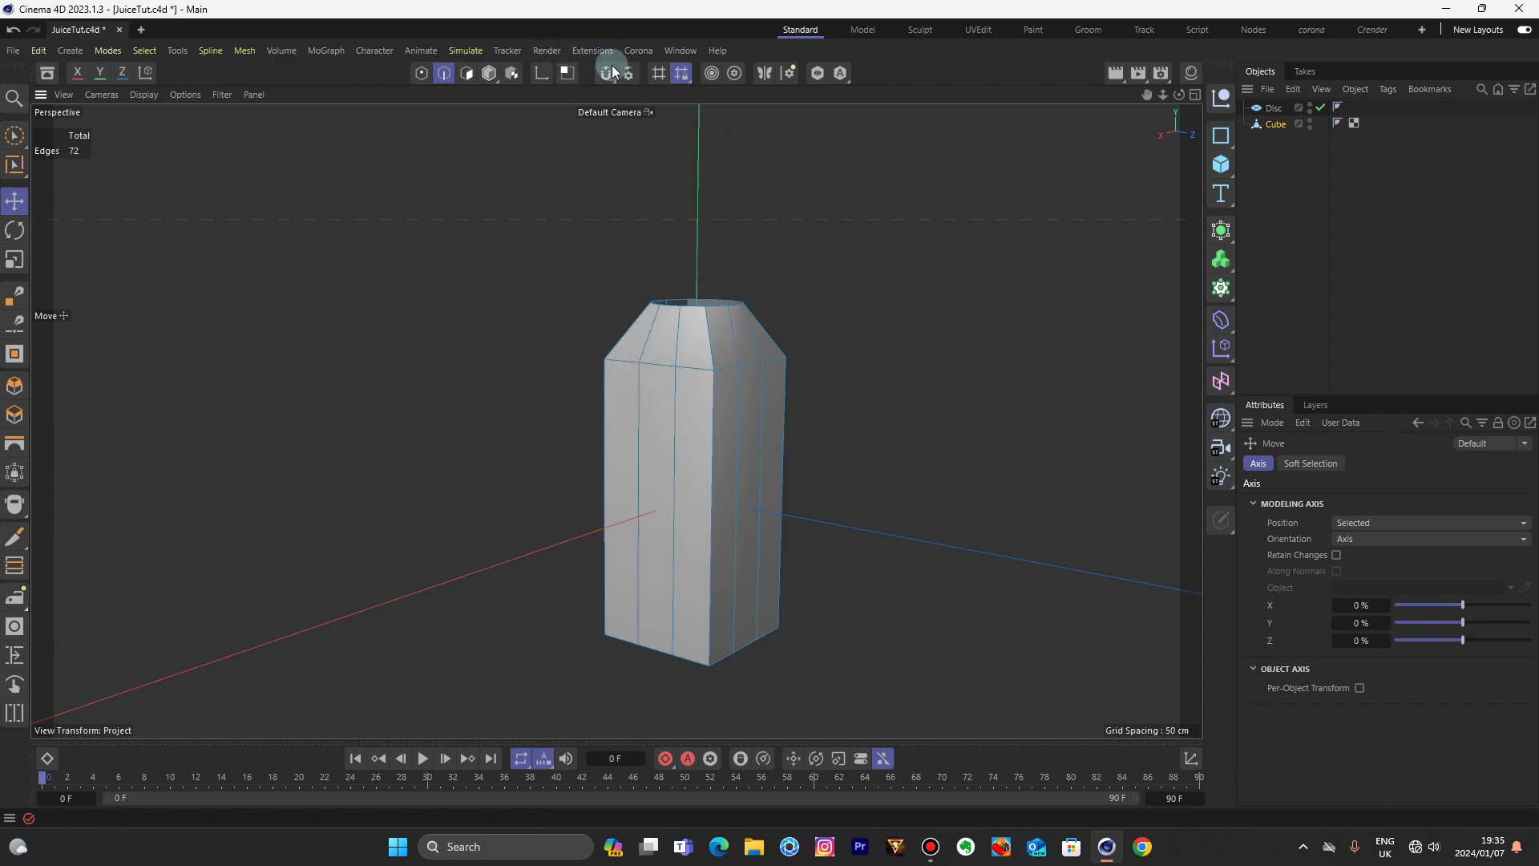
# - Select the middle edge of the shoulder line on all four sides of the carton and raise these edges slightly
pyautogui.click(672, 387)
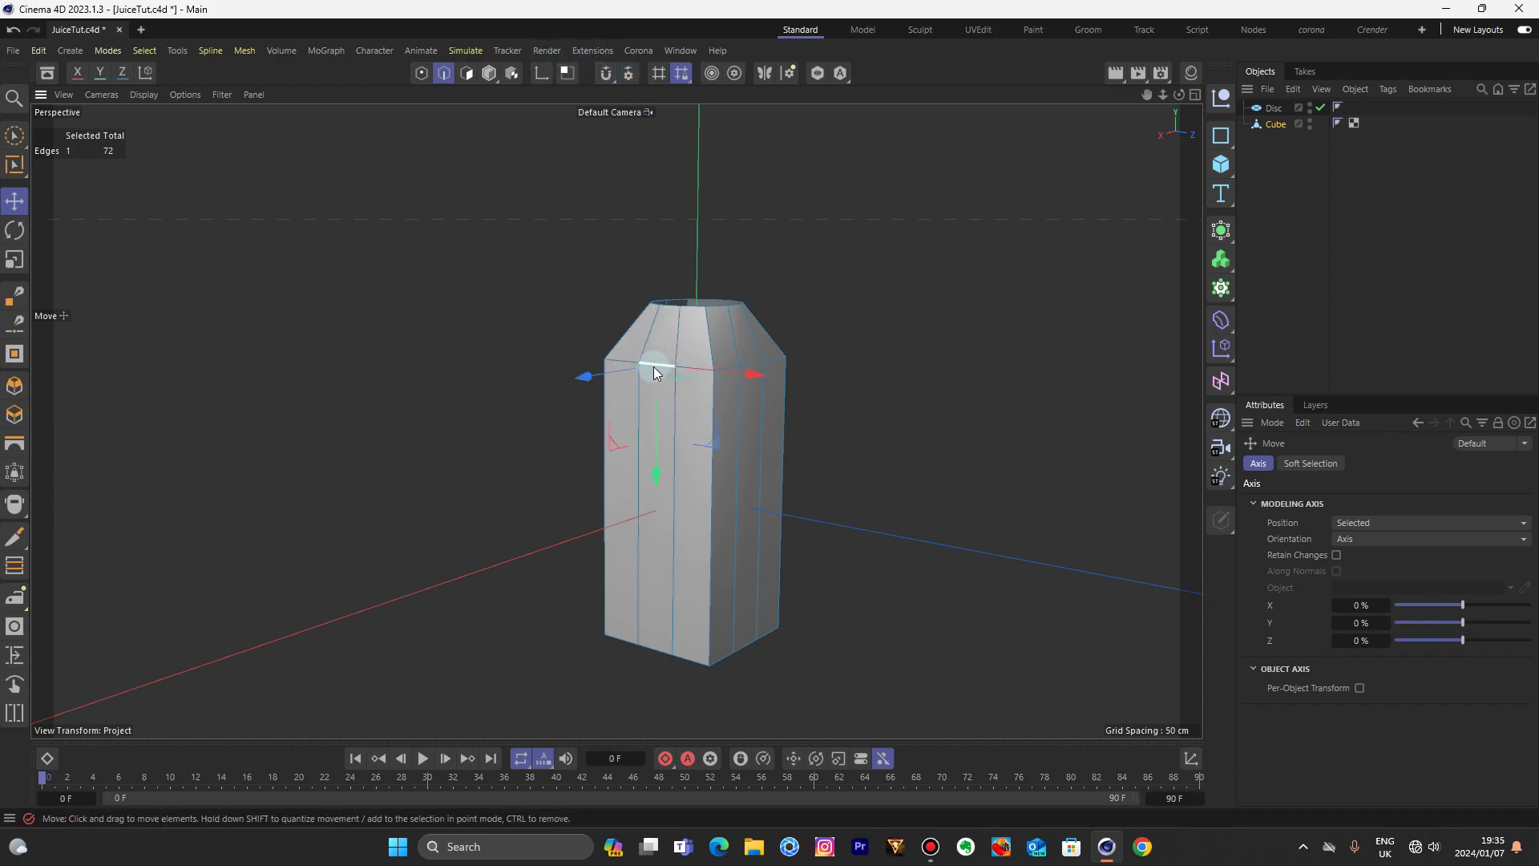
pyautogui.click(653, 367)
pyautogui.moveTo(1179, 100); pyautogui.dragTo(1083, 108)
pyautogui.keyDown('shift'); pyautogui.click(704, 364); pyautogui.keyUp('shift')
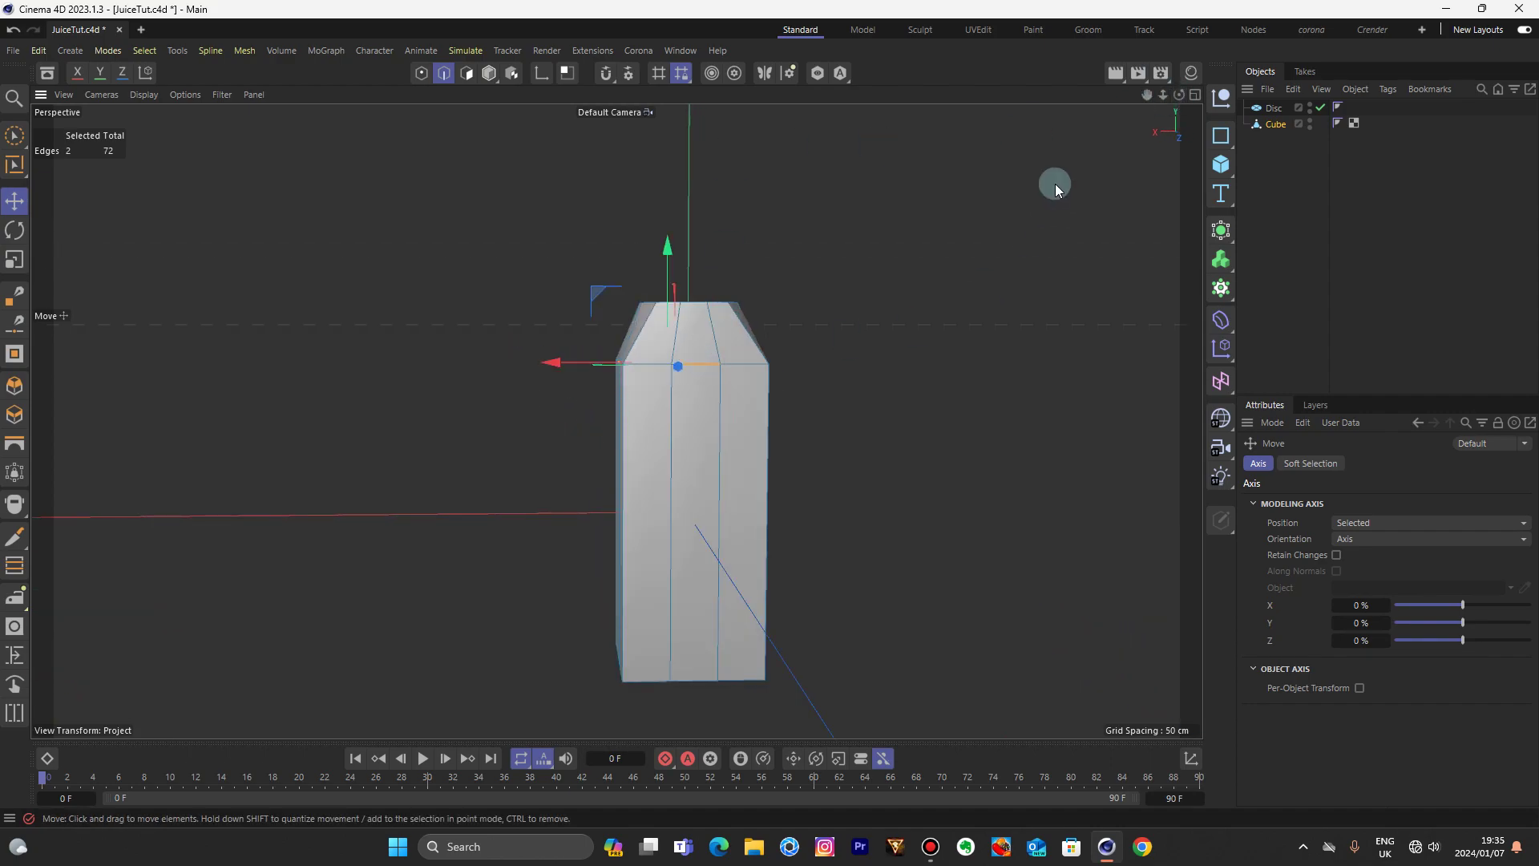
pyautogui.moveTo(1177, 96); pyautogui.dragTo(1050, 104)
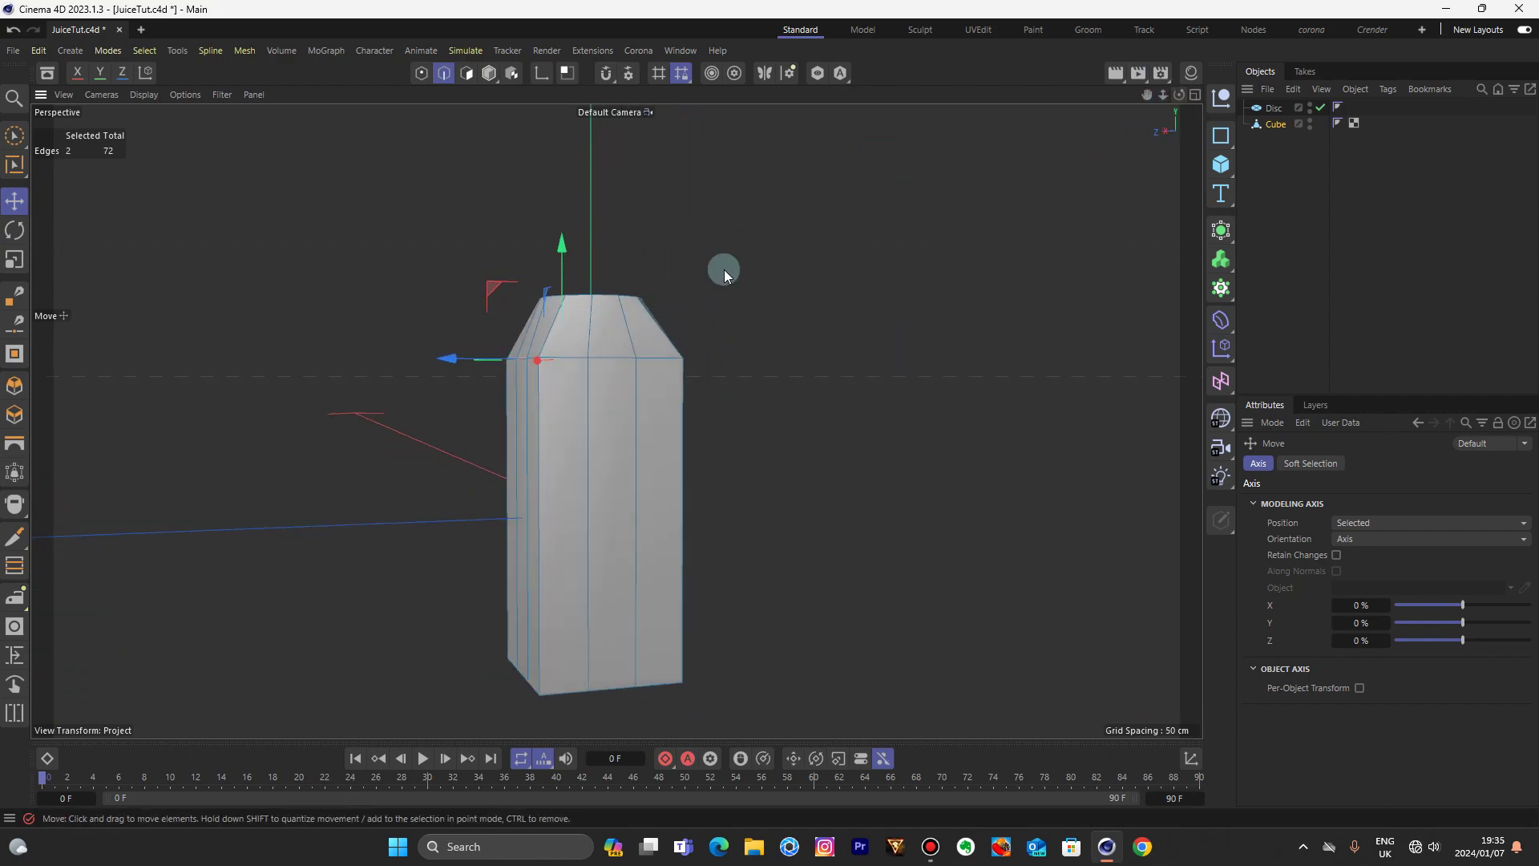
pyautogui.keyDown('shift'); pyautogui.click(622, 359); pyautogui.keyUp('shift')
pyautogui.keyDown('alt'); pyautogui.moveTo(794, 416); pyautogui.dragTo(615, 422); pyautogui.keyUp('alt')
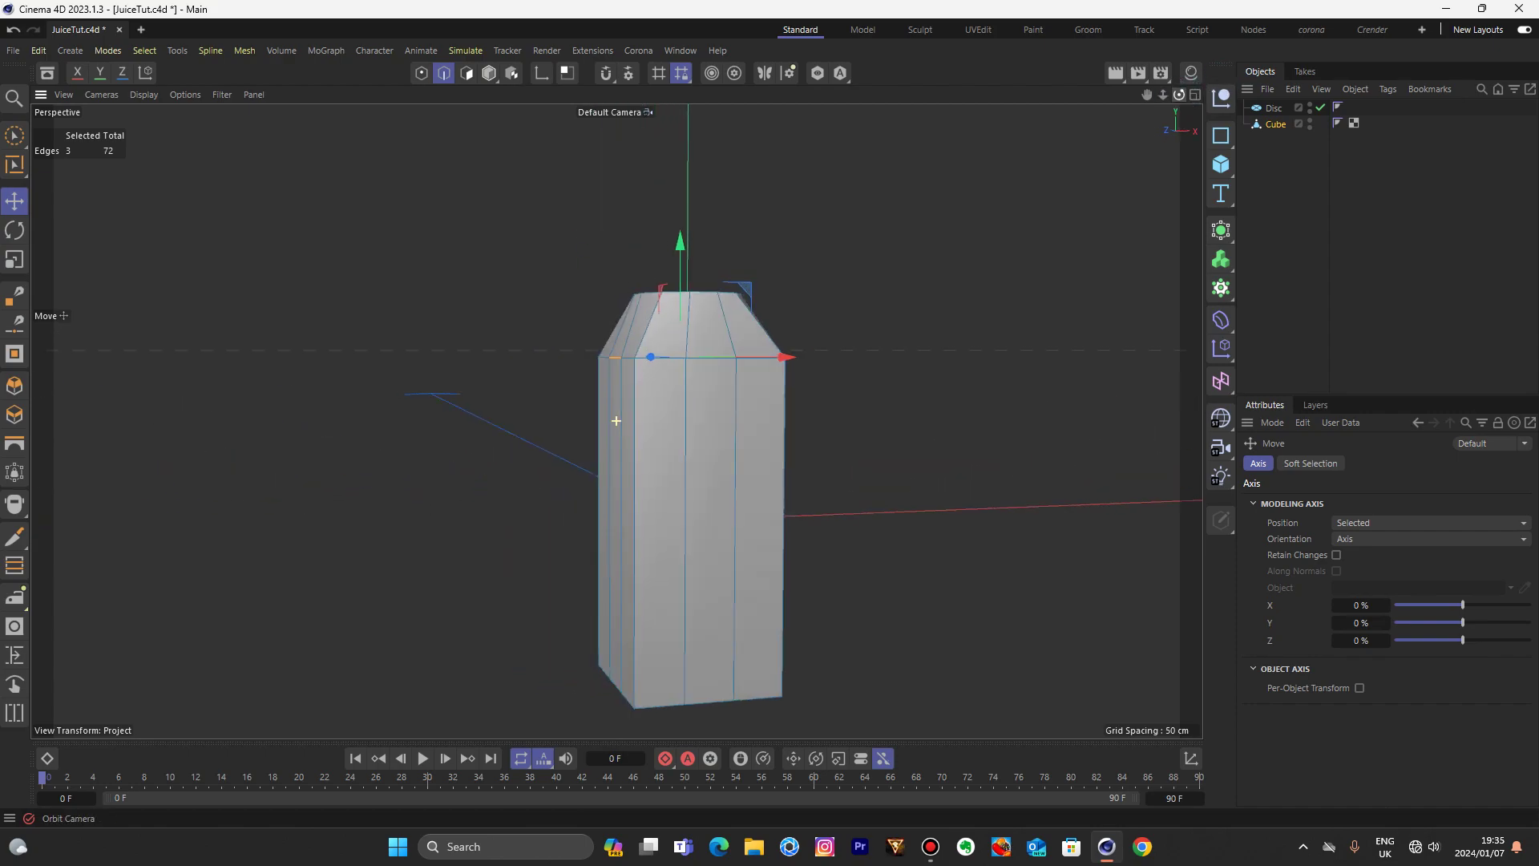
pyautogui.scroll(3, 742, 359)
pyautogui.scroll(2, 730, 361)
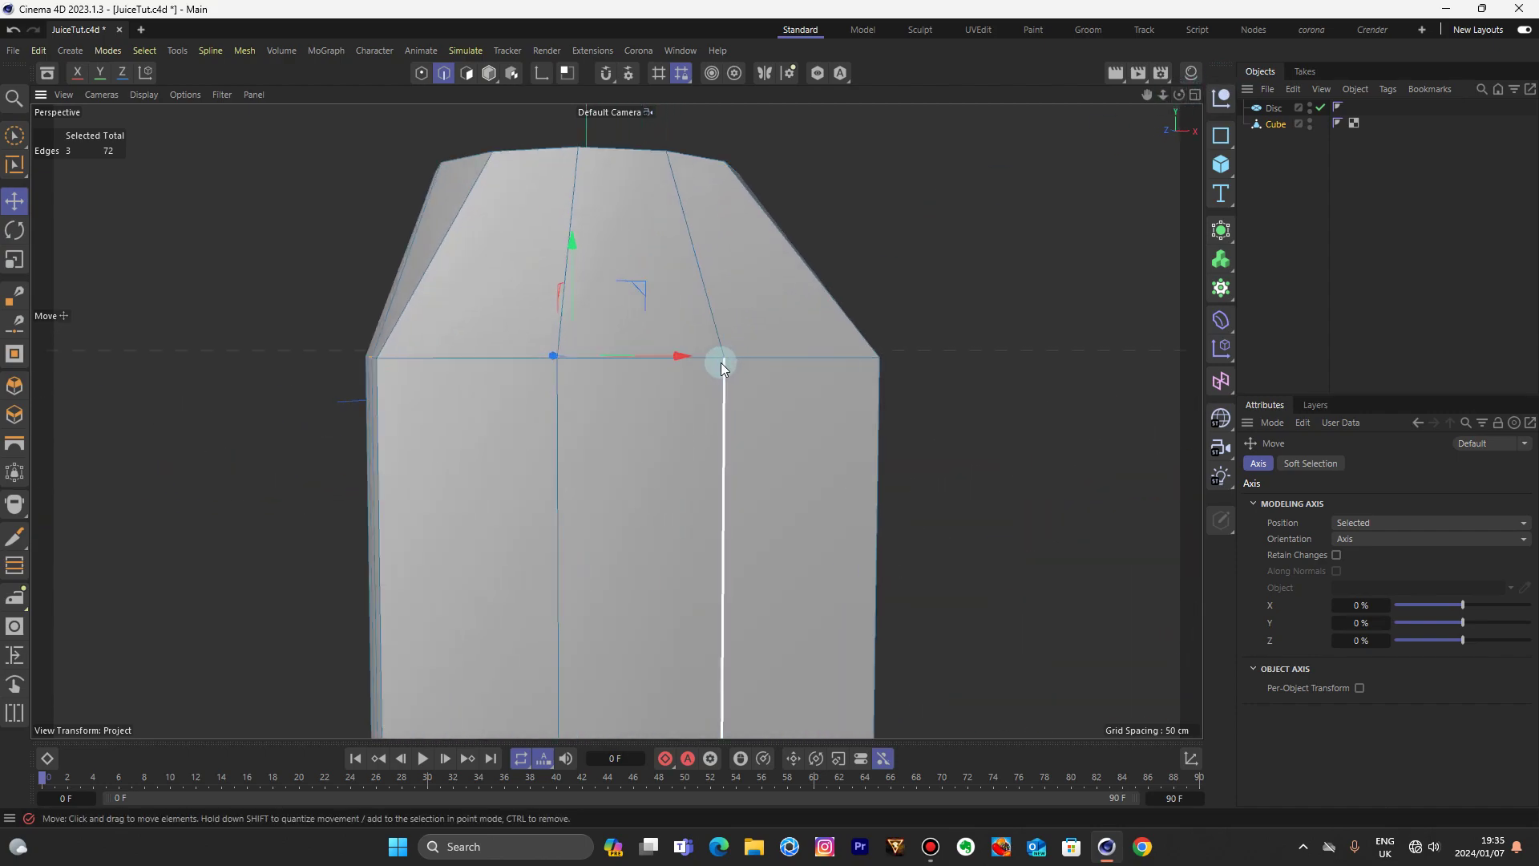
pyautogui.keyDown('shift'); pyautogui.click(715, 363); pyautogui.keyUp('shift')
pyautogui.moveTo(1172, 93)
pyautogui.mouseDown()
pyautogui.moveTo(1122, 111)
pyautogui.moveTo(1155, 120)
pyautogui.moveTo(1126, 90)
pyautogui.moveTo(1183, 103)
pyautogui.mouseUp()
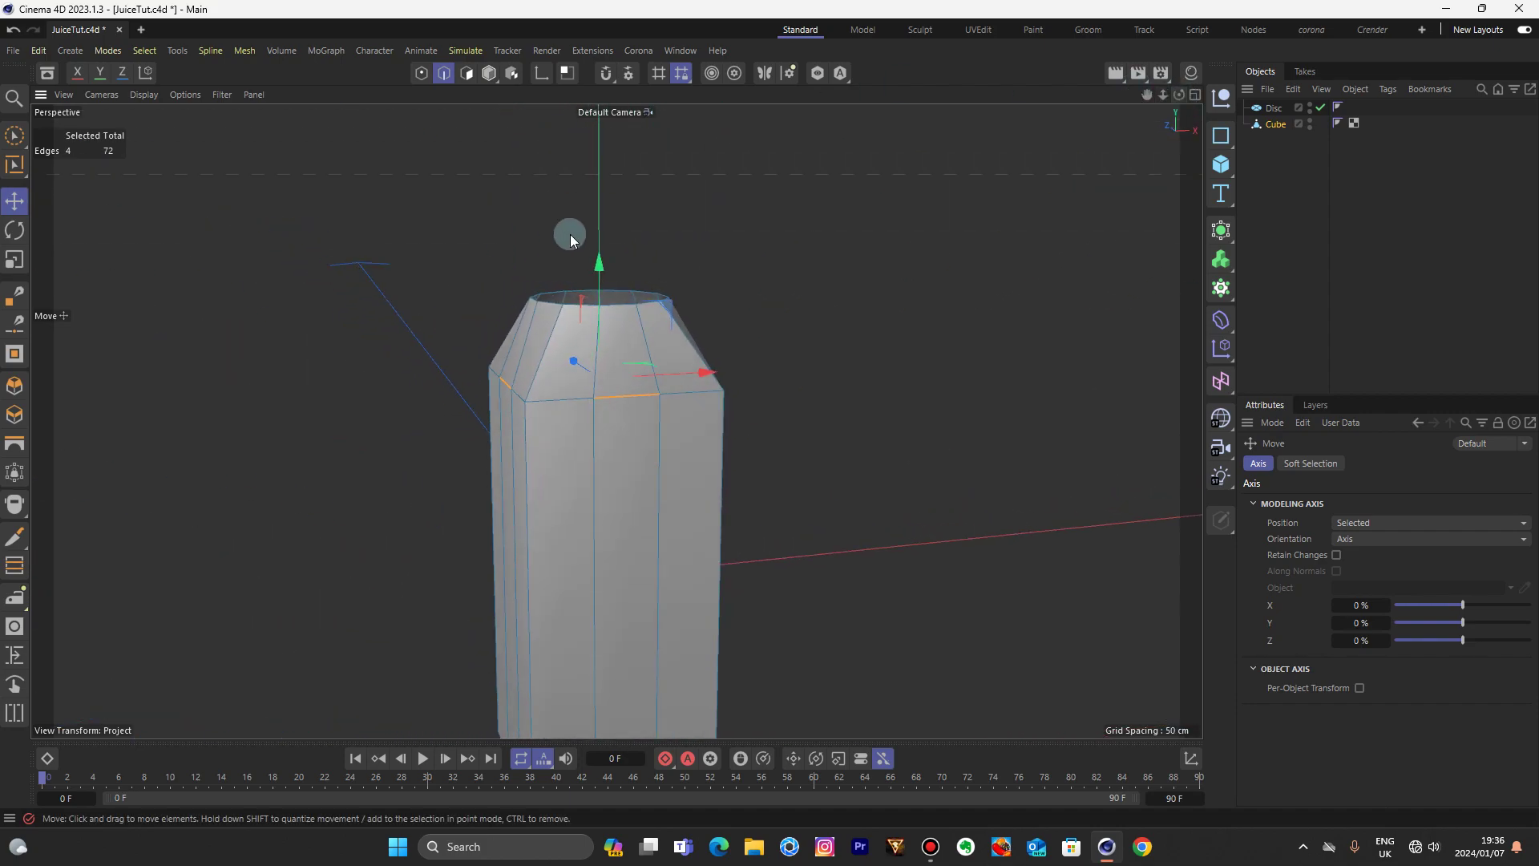
pyautogui.moveTo(601, 268); pyautogui.dragTo(598, 244)
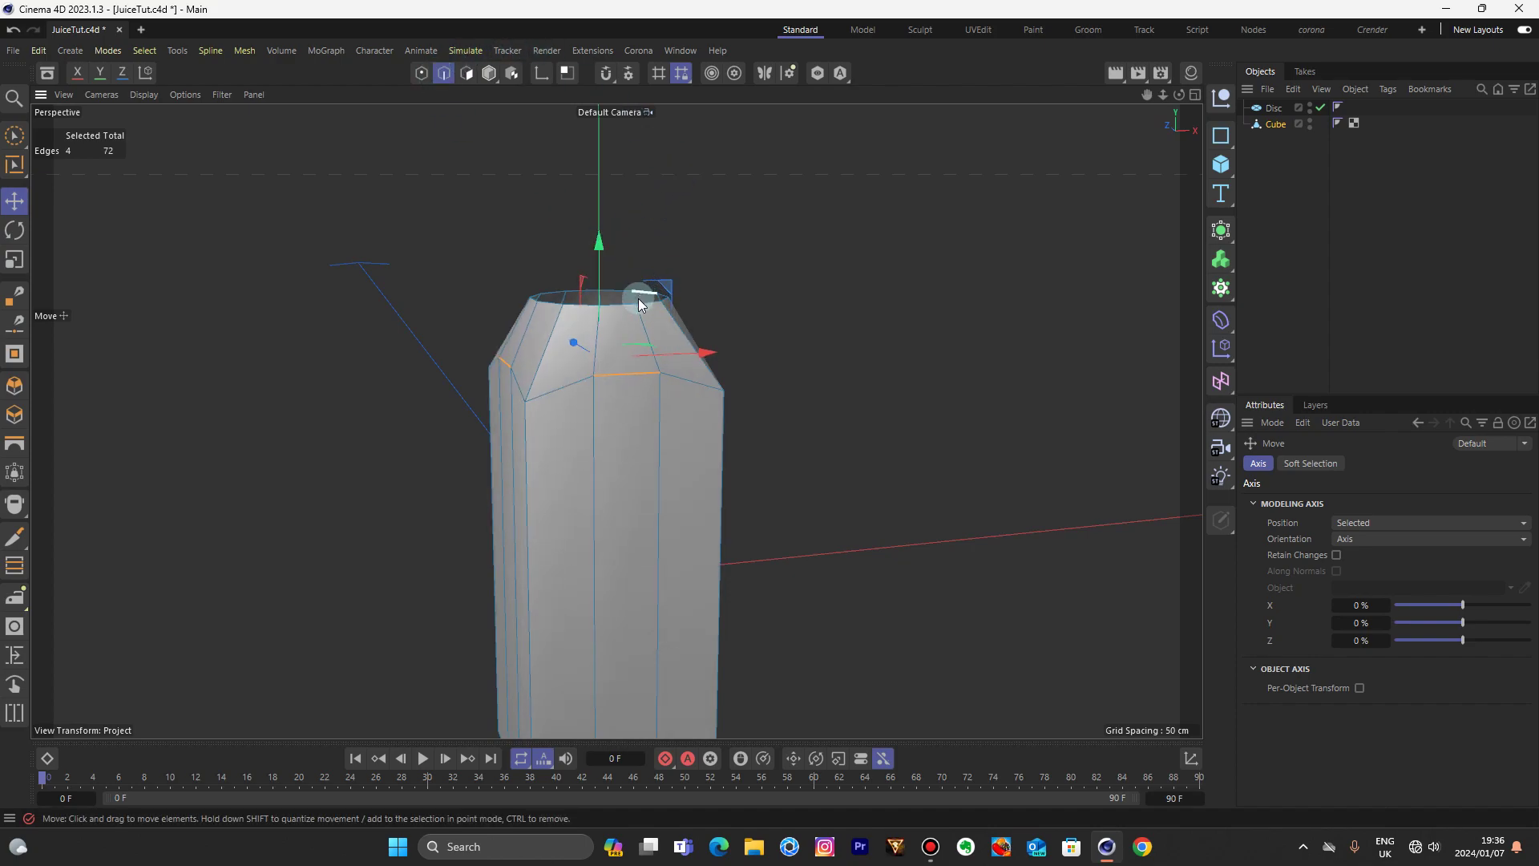
pyautogui.click(794, 306)
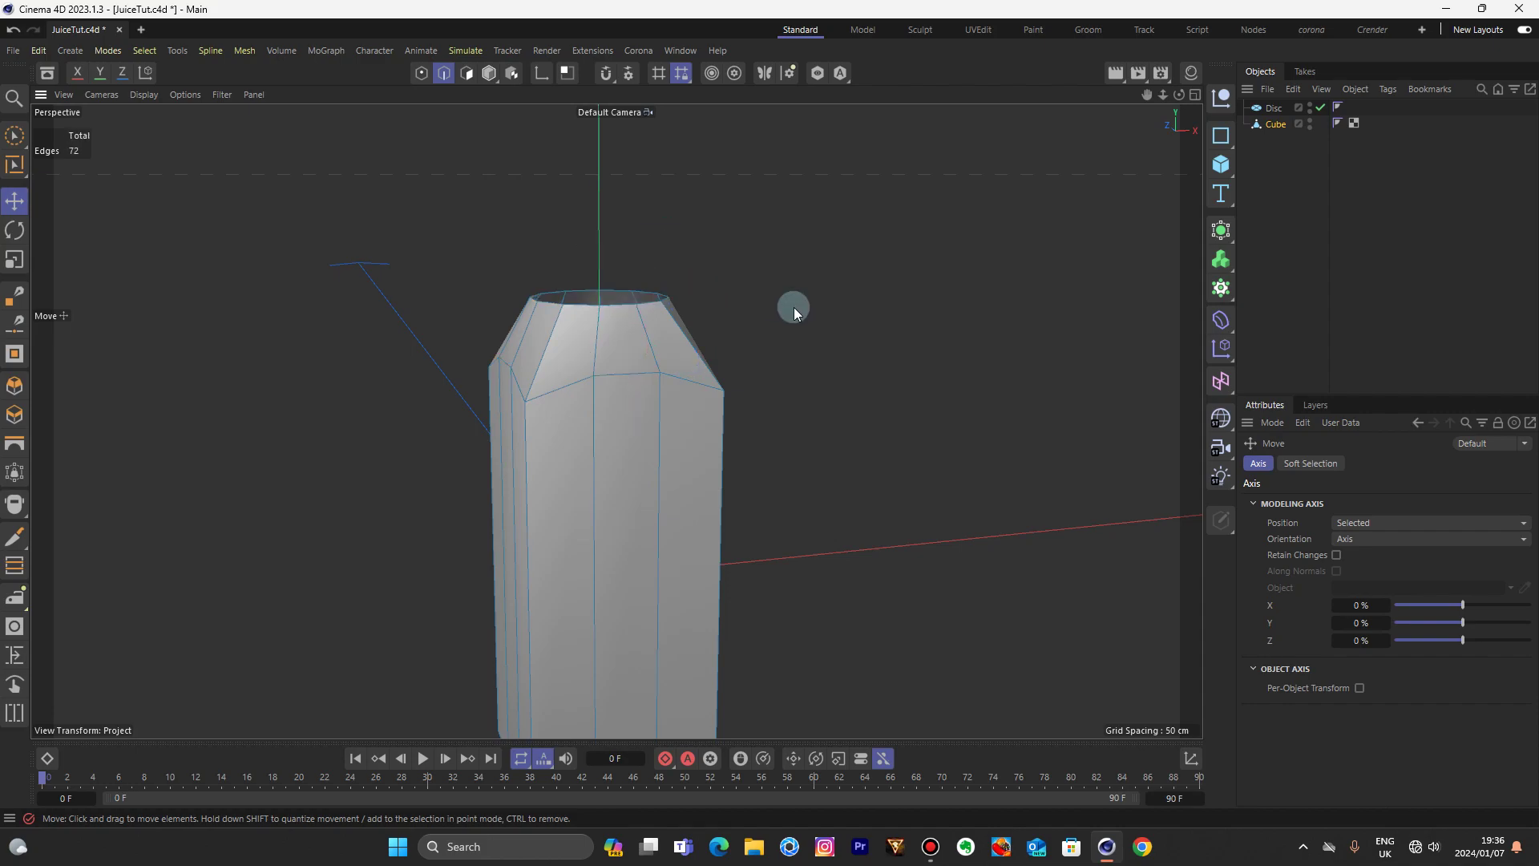
# - Loop-select the edge around the circular opening and extrude it straight upward to form the carton's neck
pyautogui.press('u')
pyautogui.press('l')
pyautogui.click(627, 301)
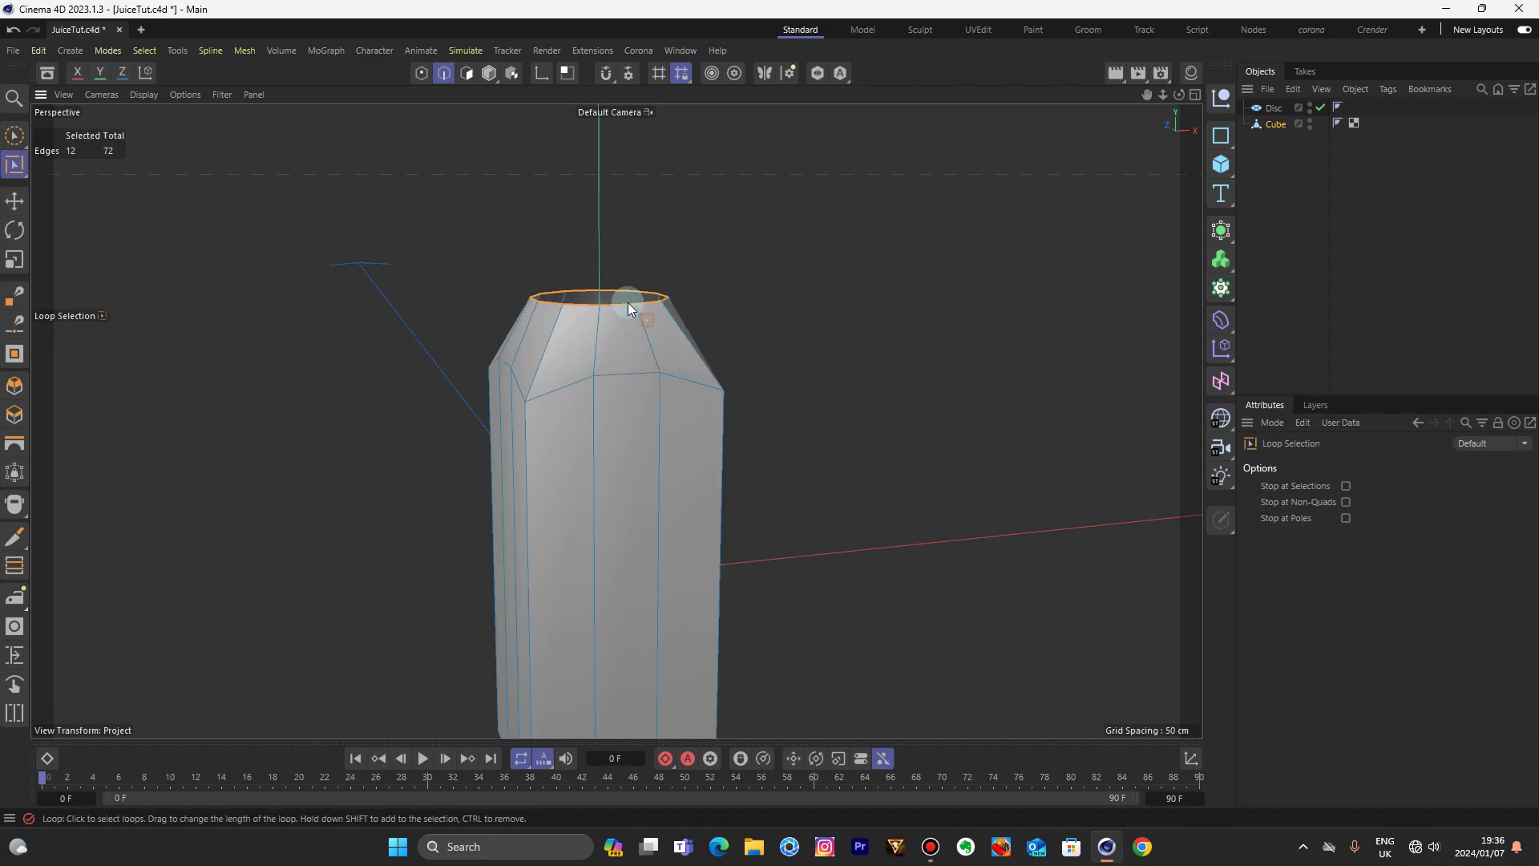
pyautogui.click(14, 203)
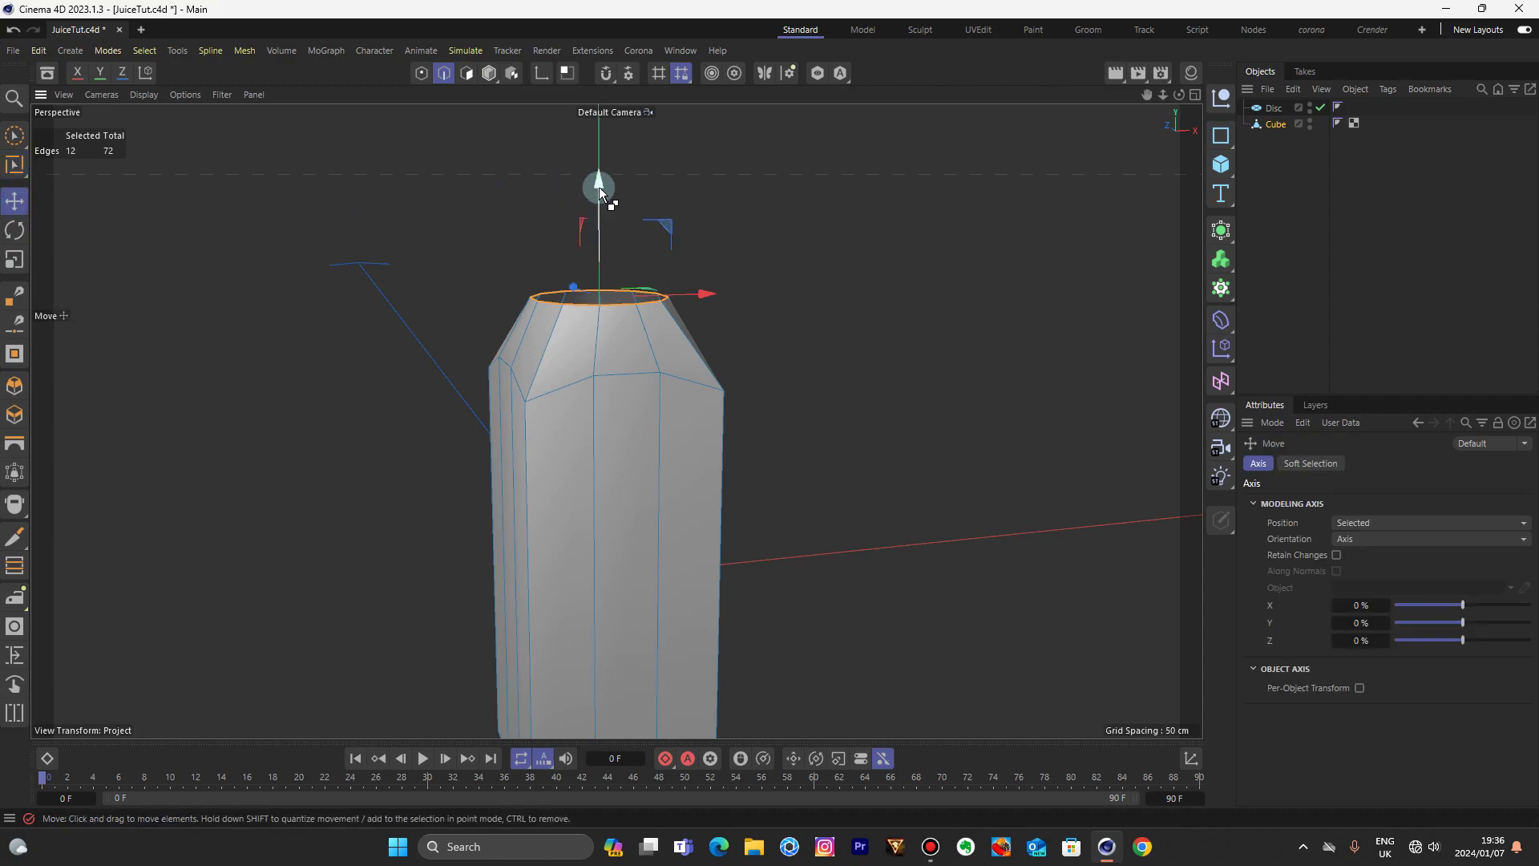
pyautogui.keyDown('ctrl'); pyautogui.moveTo(599, 186); pyautogui.dragTo(601, 123); pyautogui.keyUp('ctrl')
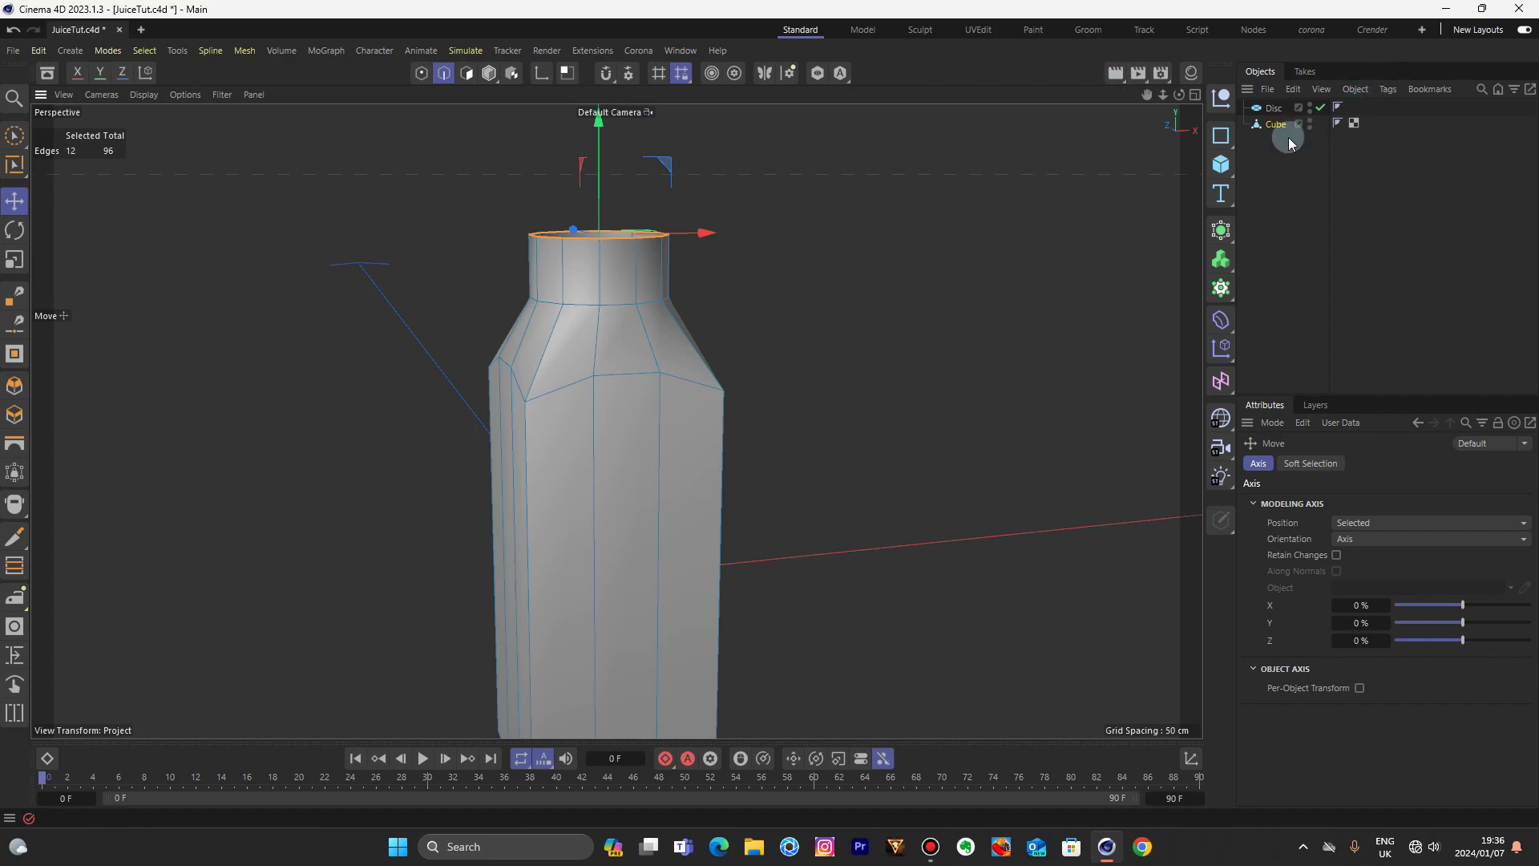
# - Place the cube under a new Subdivision Surface and reselect the cube
pyautogui.keyDown('alt'); pyautogui.click(1221, 234); pyautogui.keyUp('alt')
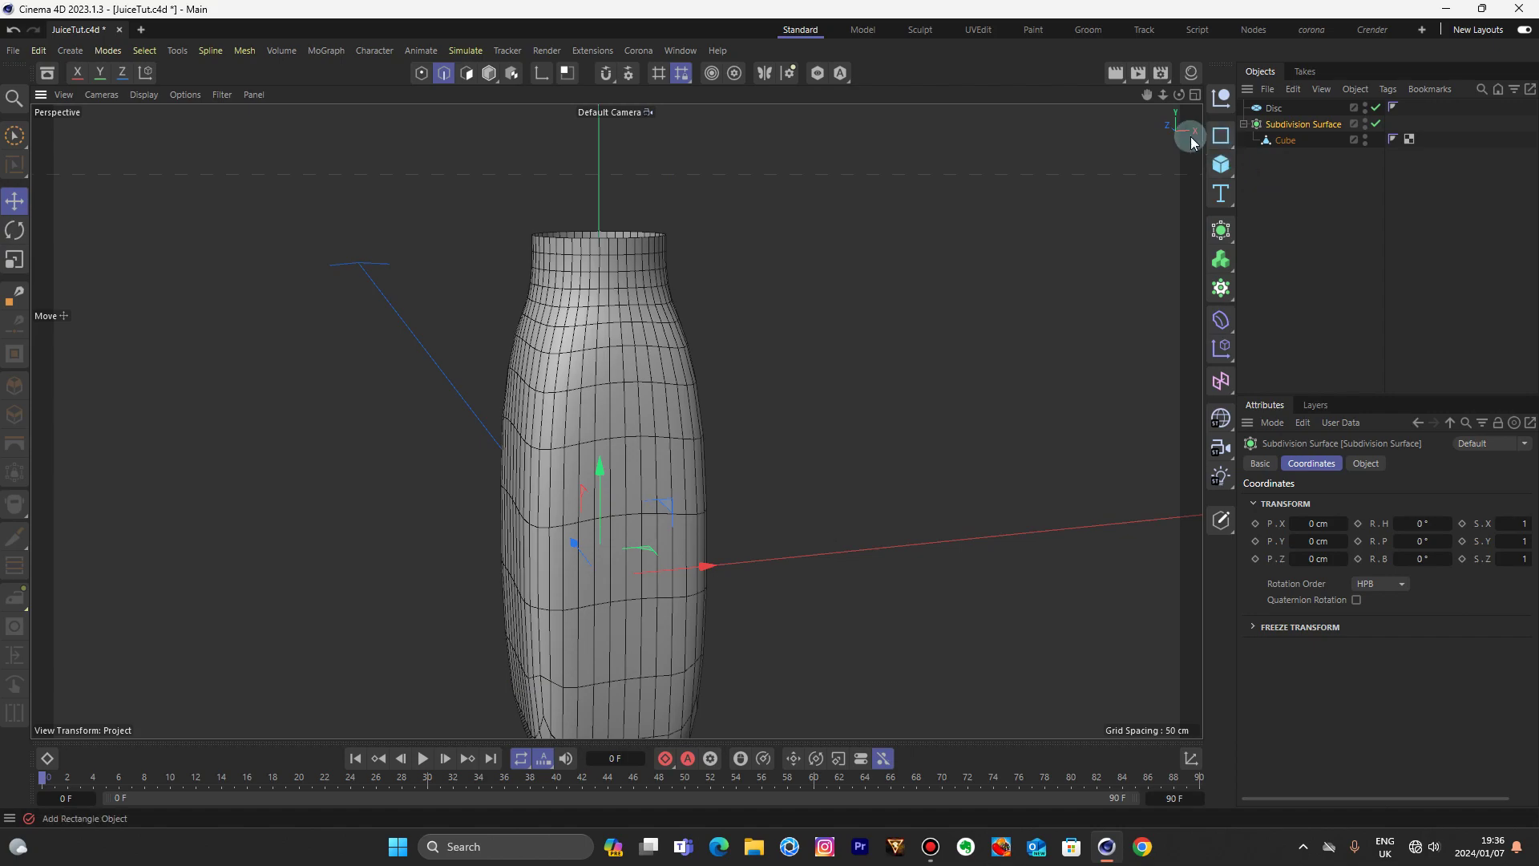
pyautogui.moveTo(1162, 96); pyautogui.dragTo(1199, 103)
pyautogui.click(1275, 146)
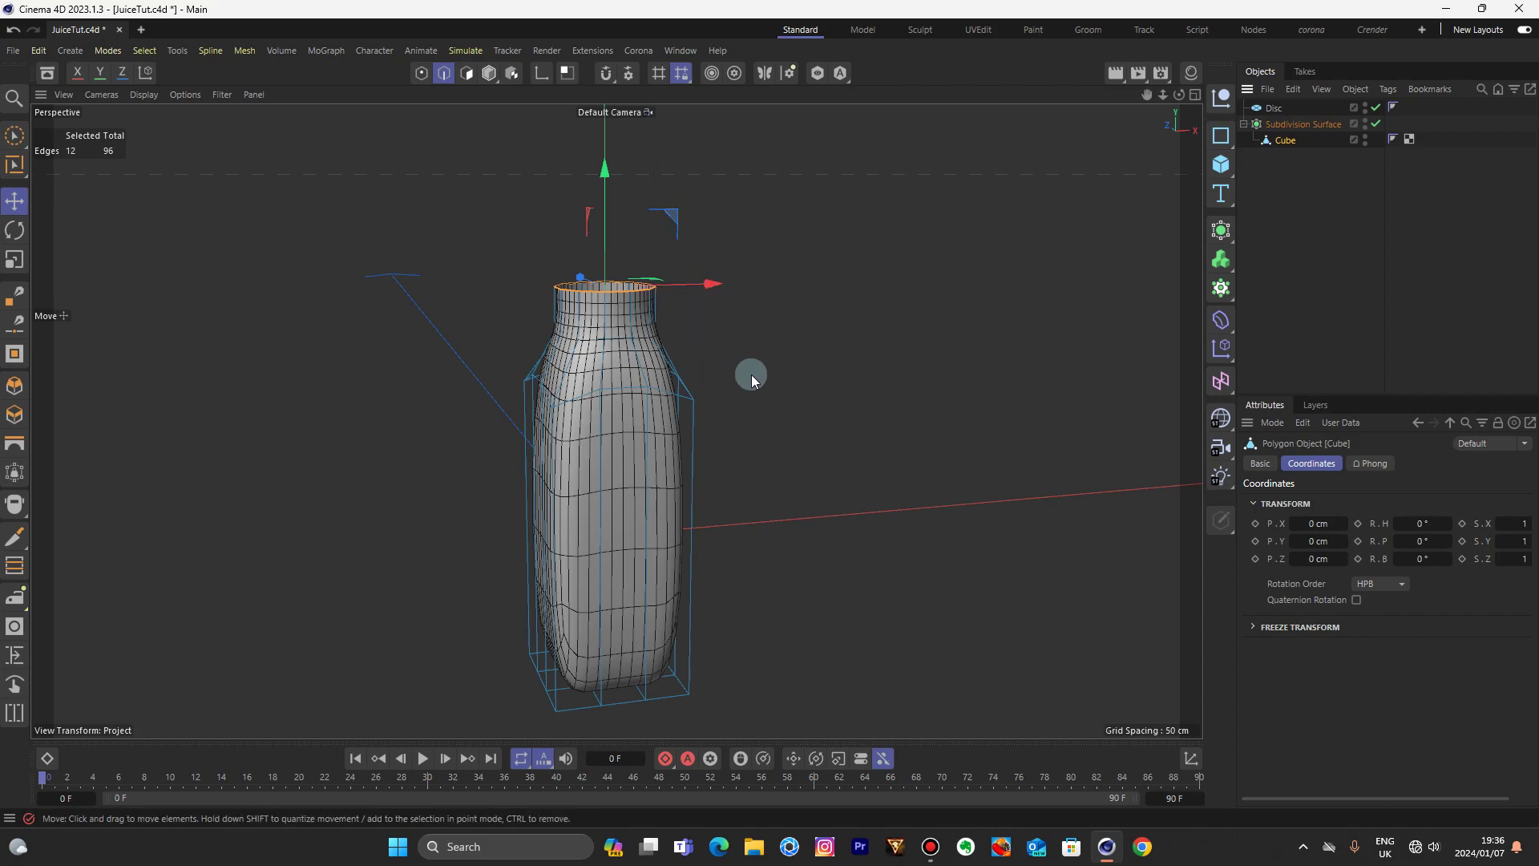
# - Add symmetrical loop cuts near the upper and lower ends of the carton's body at an offset of about 6.4%
pyautogui.press('k')
pyautogui.press('l')
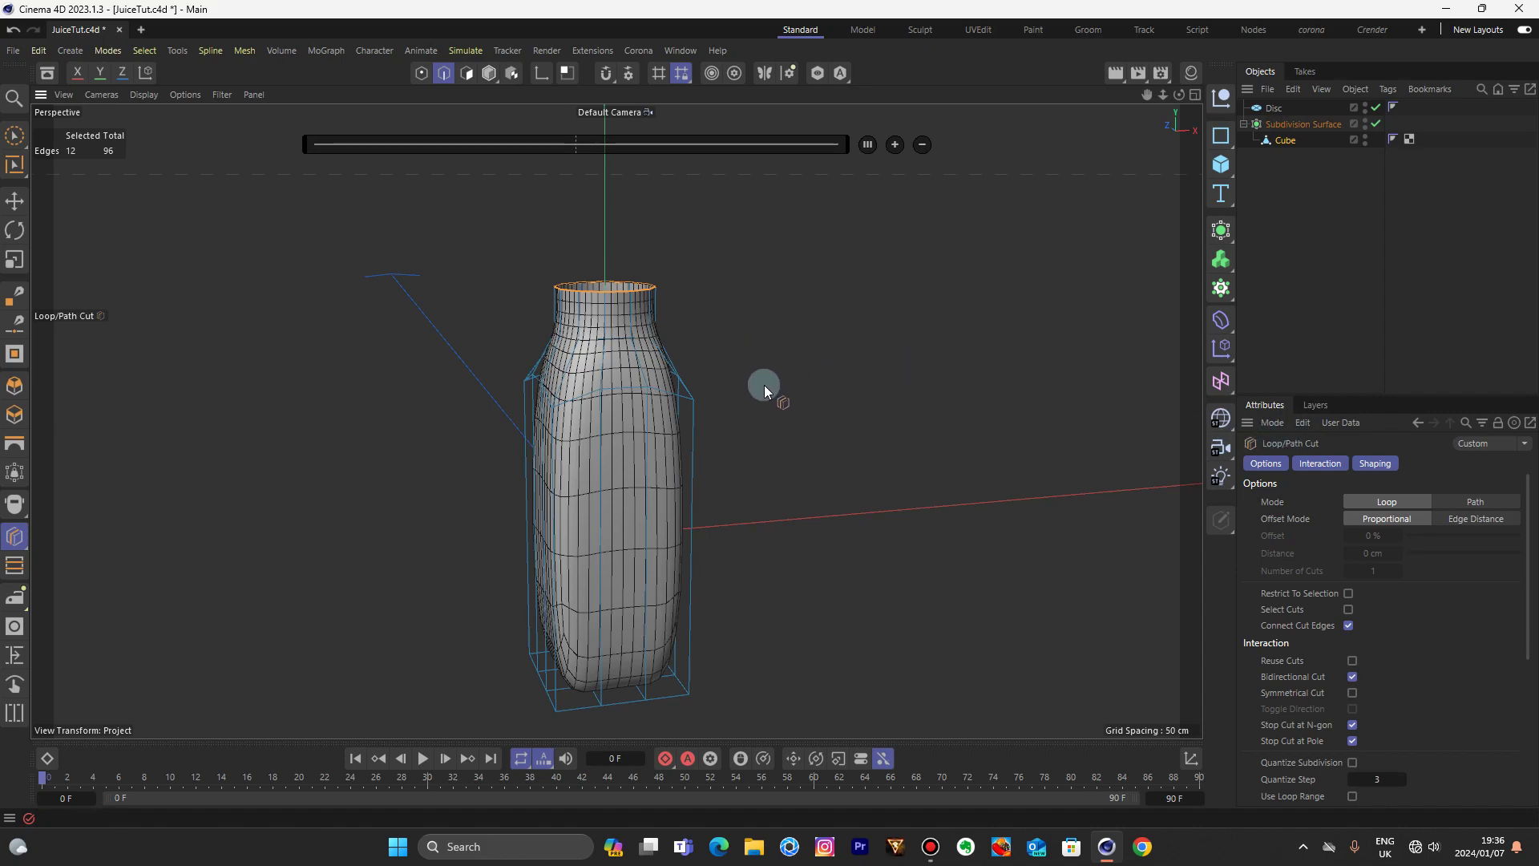
pyautogui.click(1354, 695)
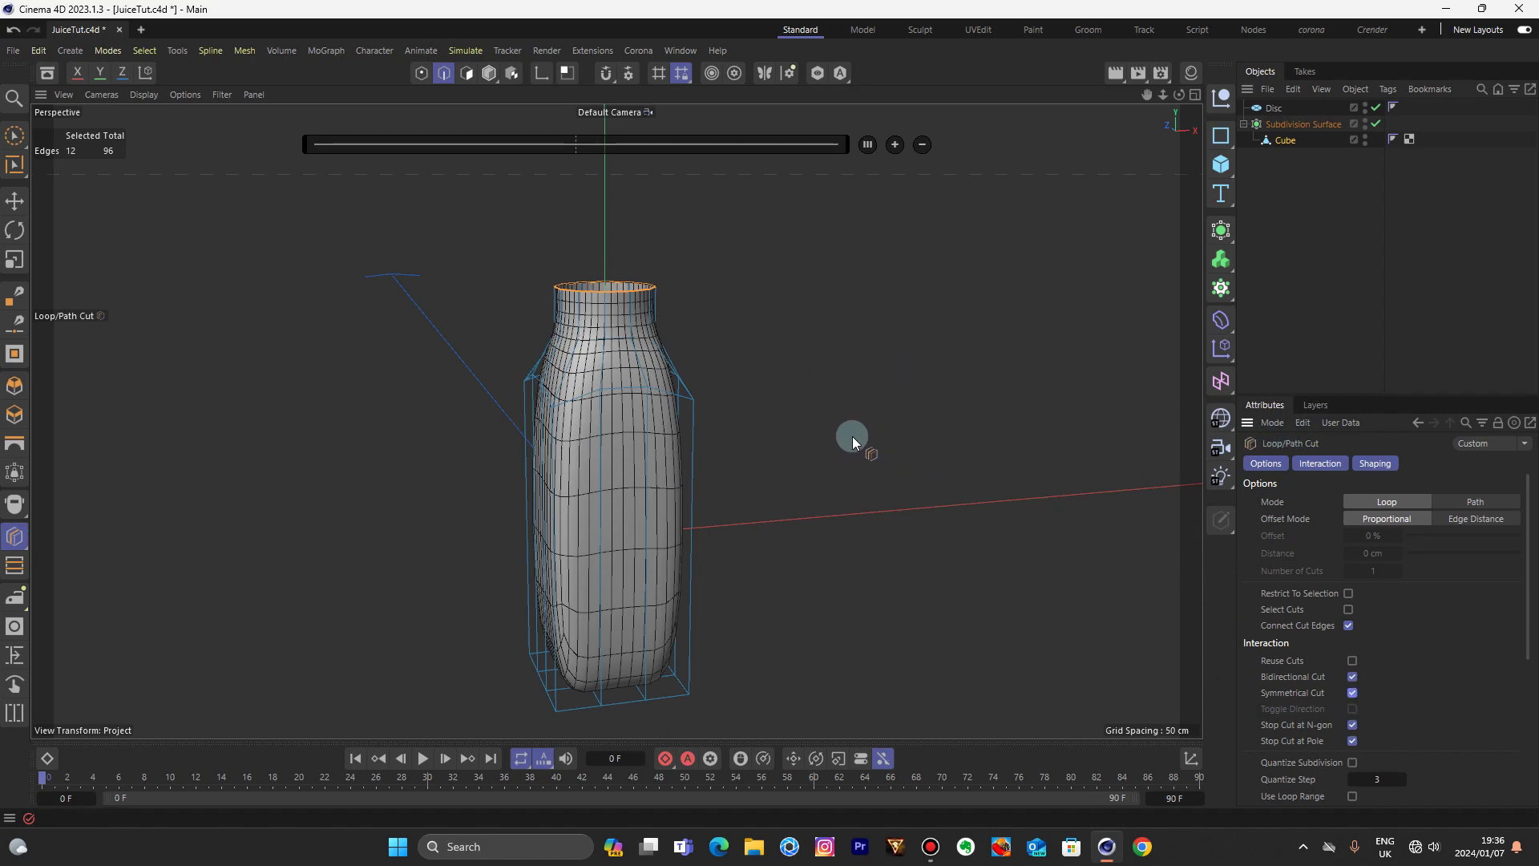
pyautogui.scroll(4, 849, 437)
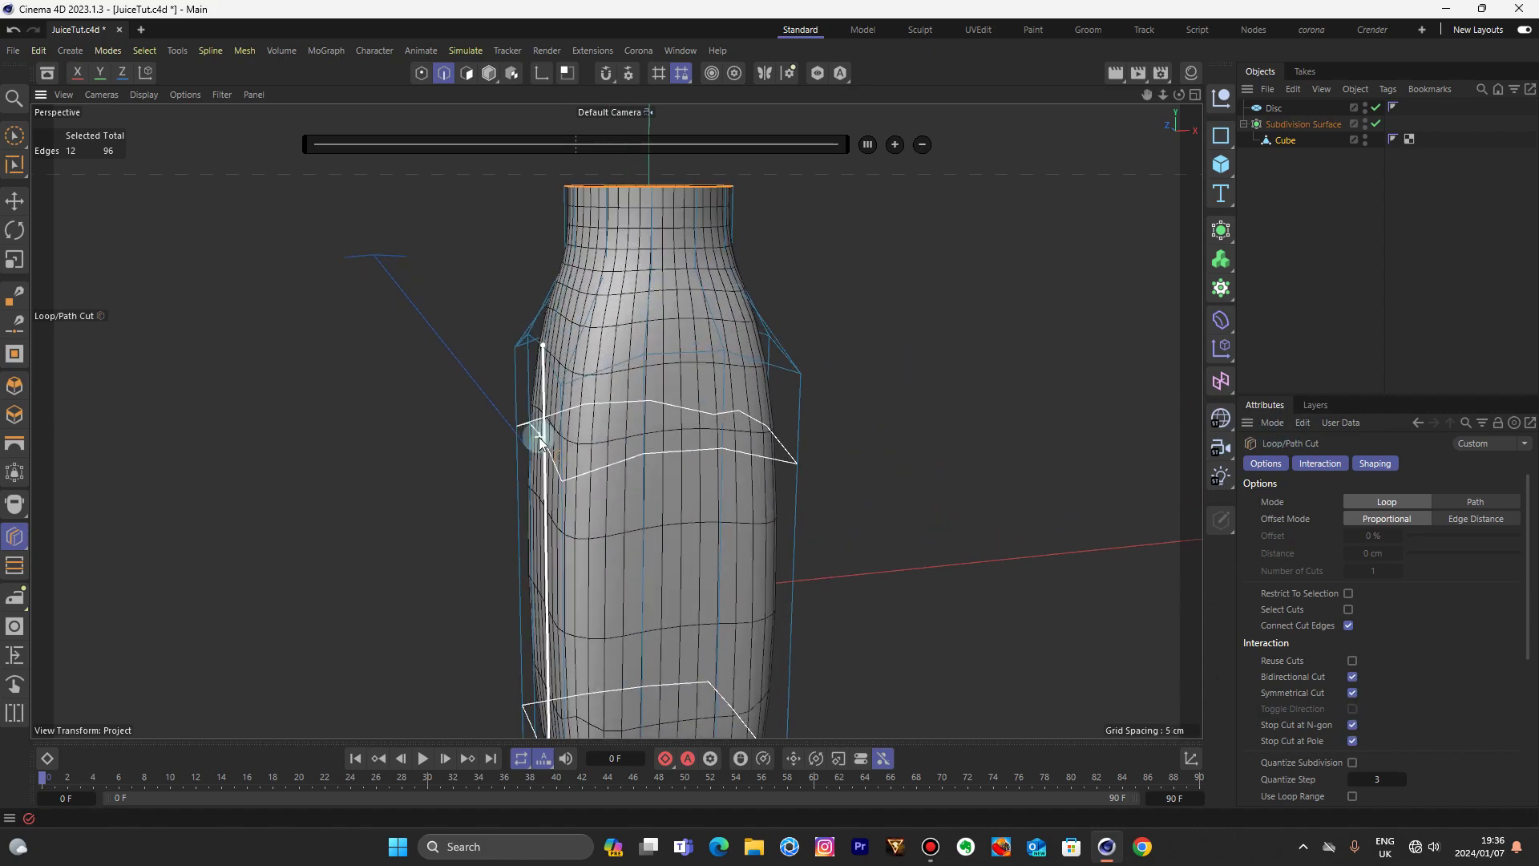
pyautogui.click(799, 407)
pyautogui.moveTo(1162, 97); pyautogui.dragTo(1166, 104)
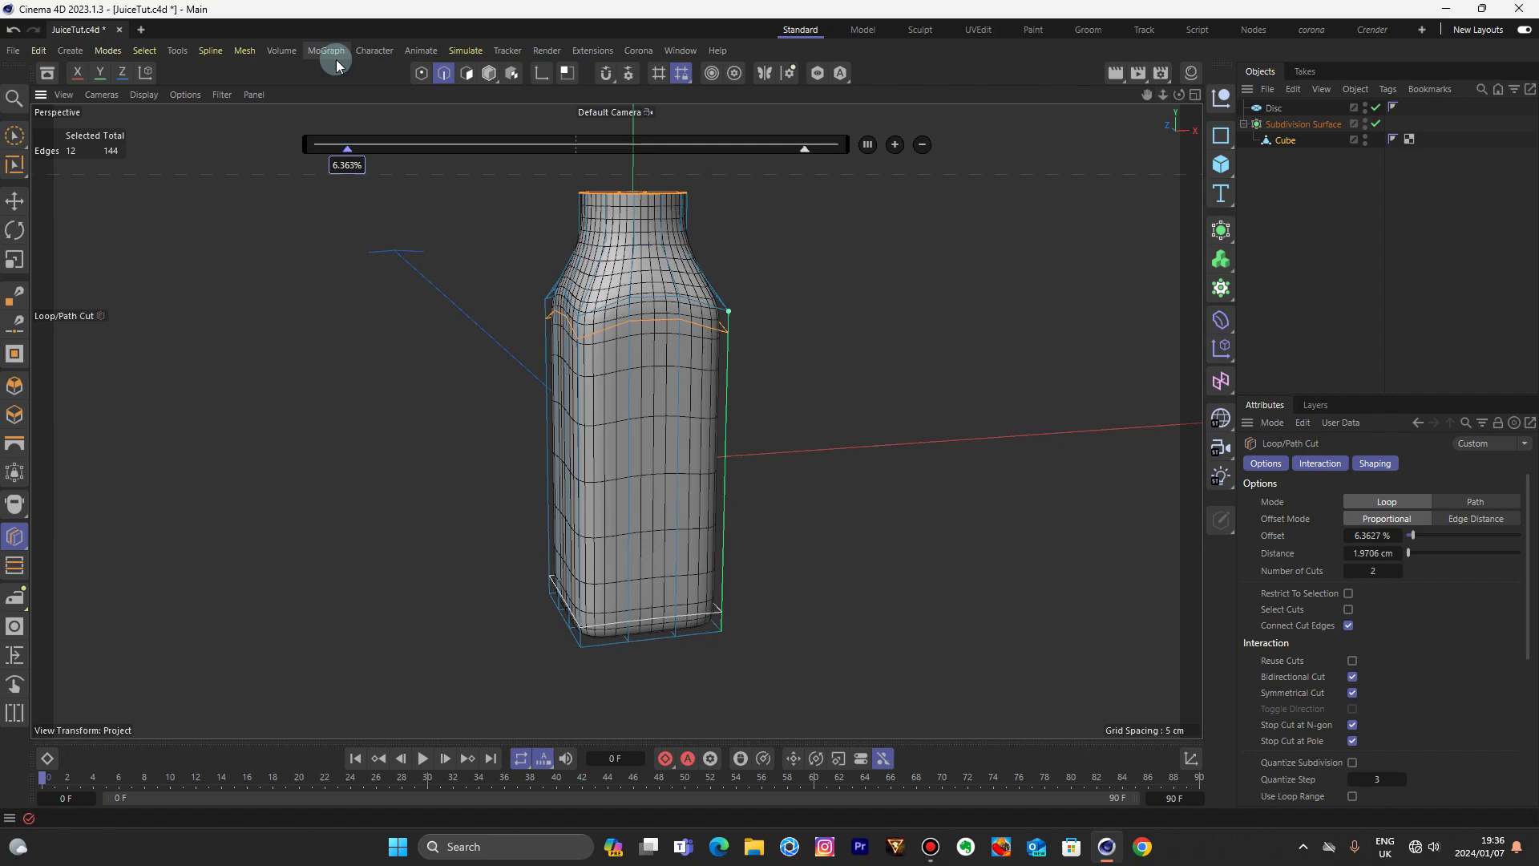
# - Turn off Symmetrical Cut and add a single loop cut around the sloped shoulder at an offset of about 46.7%
pyautogui.click(1352, 694)
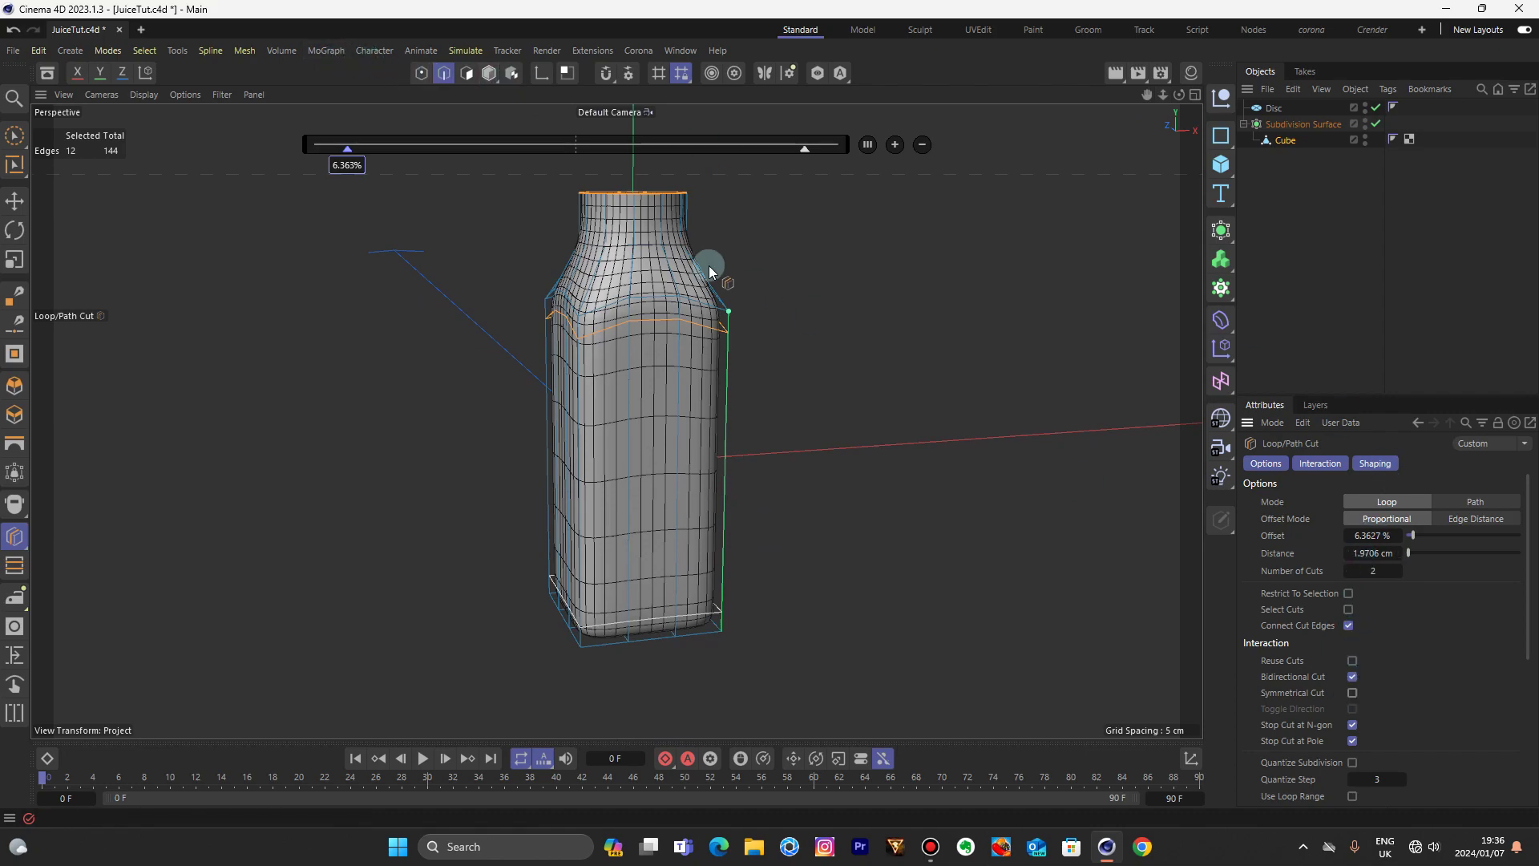
pyautogui.scroll(3, 574, 299)
pyautogui.click(574, 300)
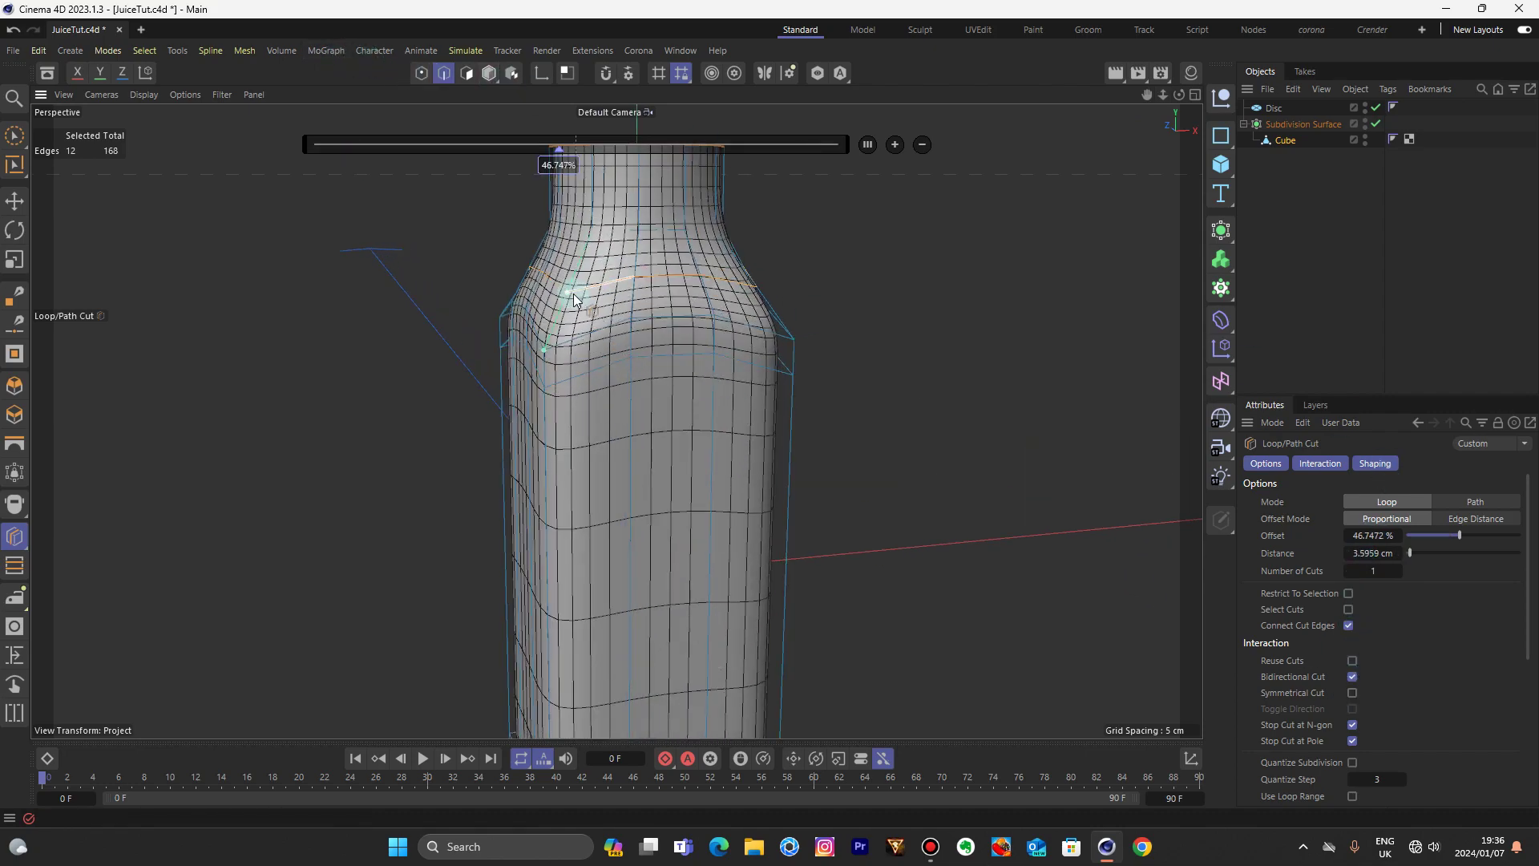
# - Set the viewport to Gouraud Shading without lines, switch to Model mode with the Move tool, and deselect the carton
pyautogui.click(922, 391)
pyautogui.press('n')
pyautogui.press('a')
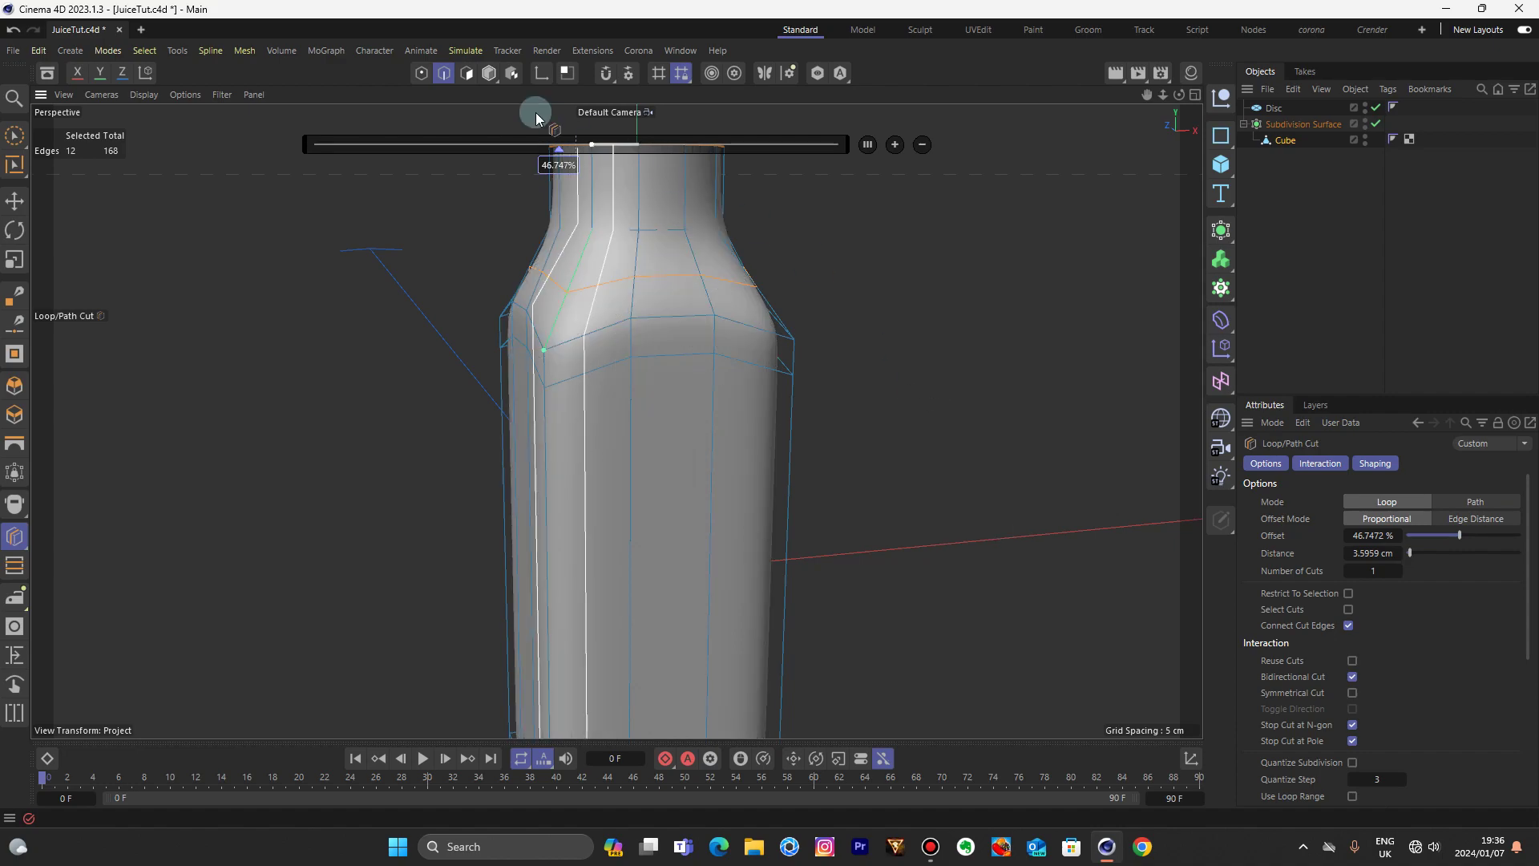
pyautogui.click(489, 75)
pyautogui.click(15, 200)
pyautogui.click(964, 290)
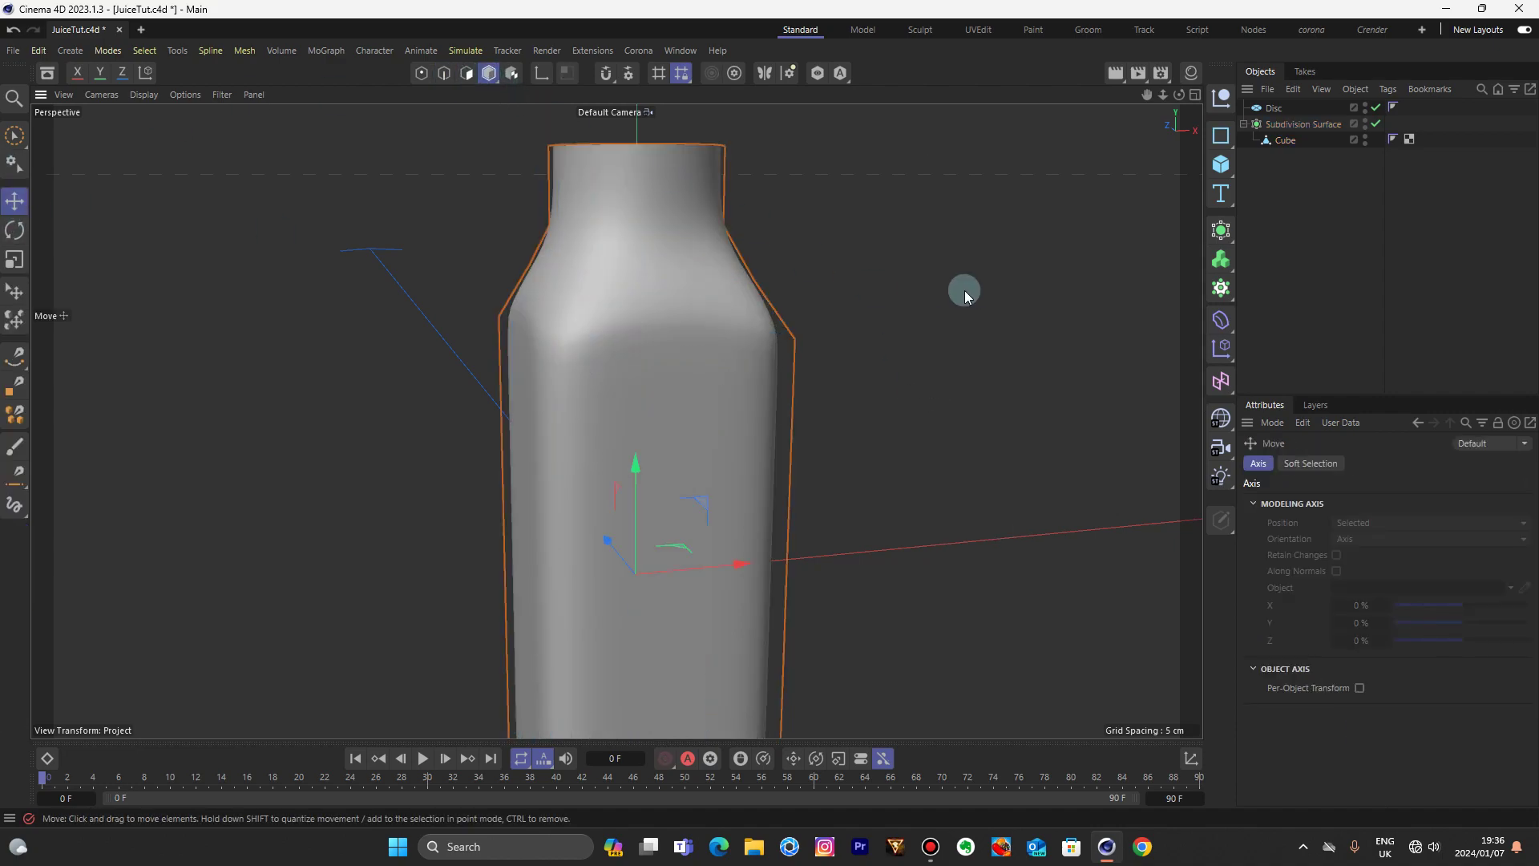
pyautogui.scroll(-6, 965, 290)
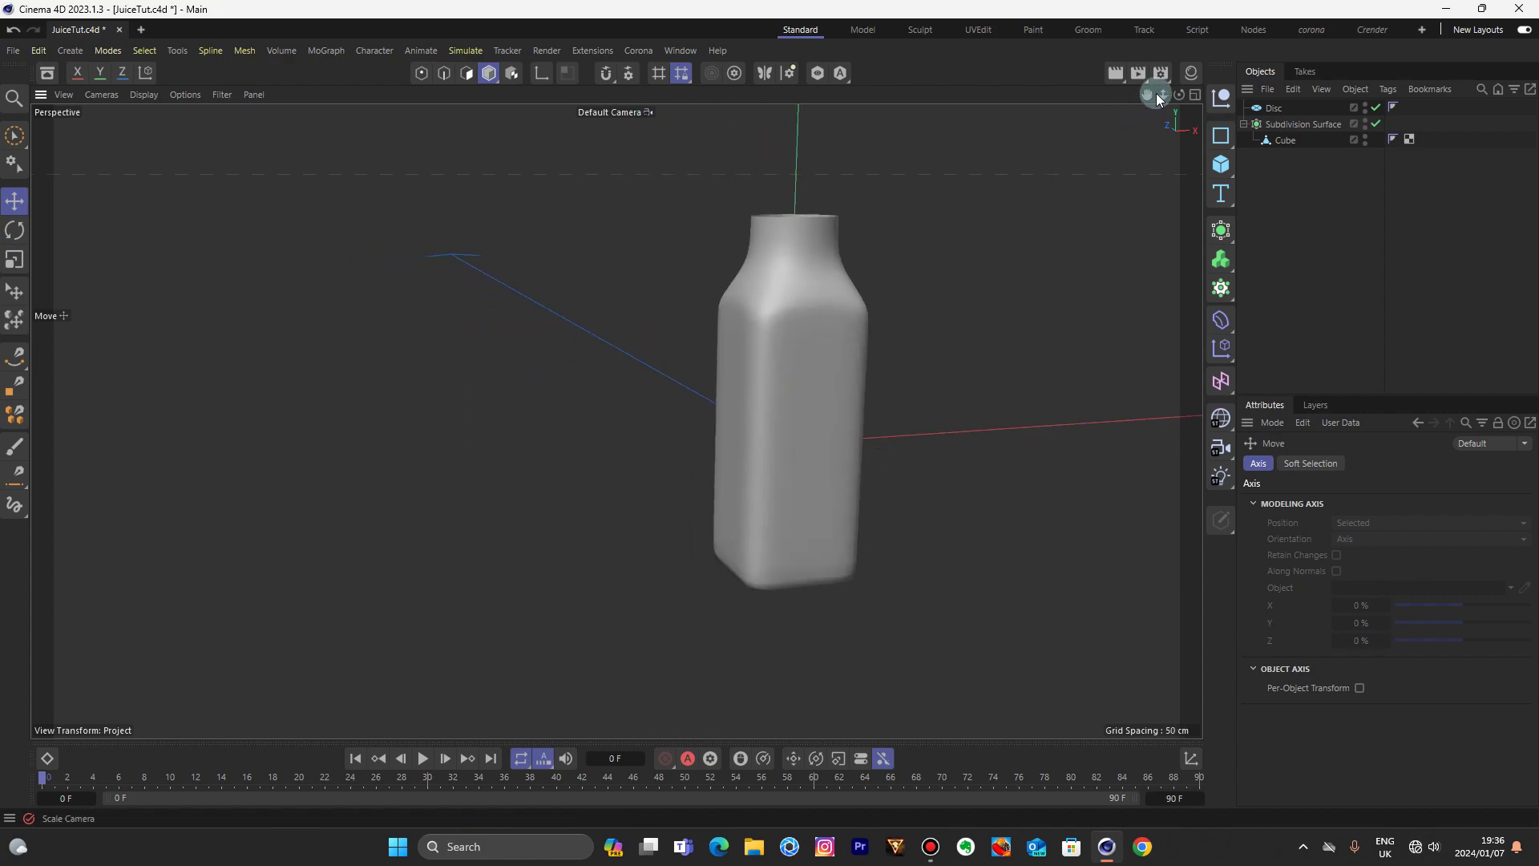
# - Examine the smoothed carton from several angles and review the Subdivision Surface's object properties
pyautogui.moveTo(1148, 94); pyautogui.dragTo(1139, 16)
pyautogui.keyDown('alt'); pyautogui.moveTo(616, 420); pyautogui.dragTo(618, 419); pyautogui.keyUp('alt')
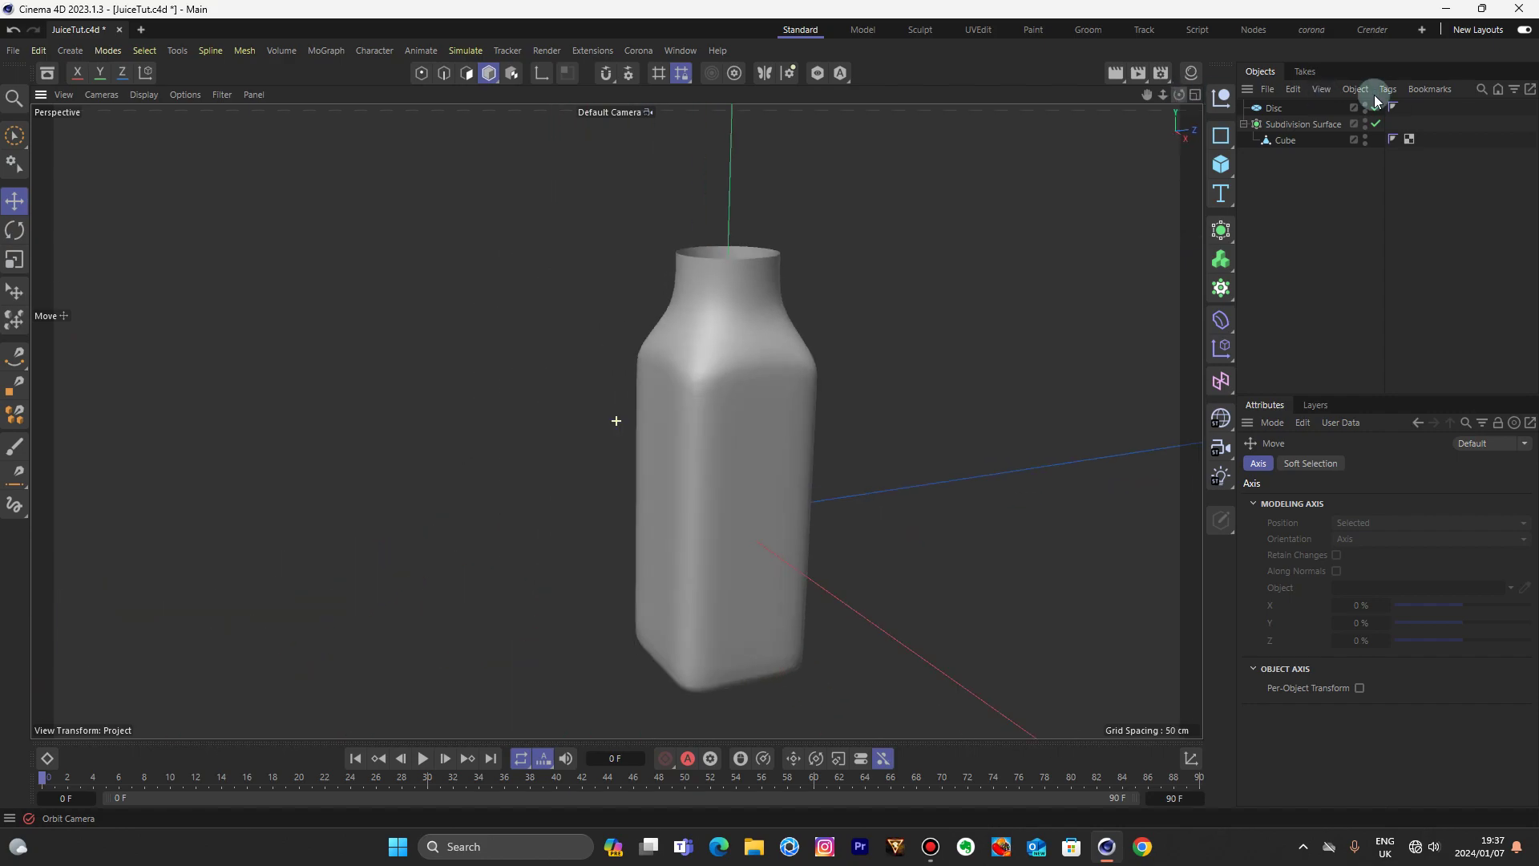
pyautogui.click(1300, 125)
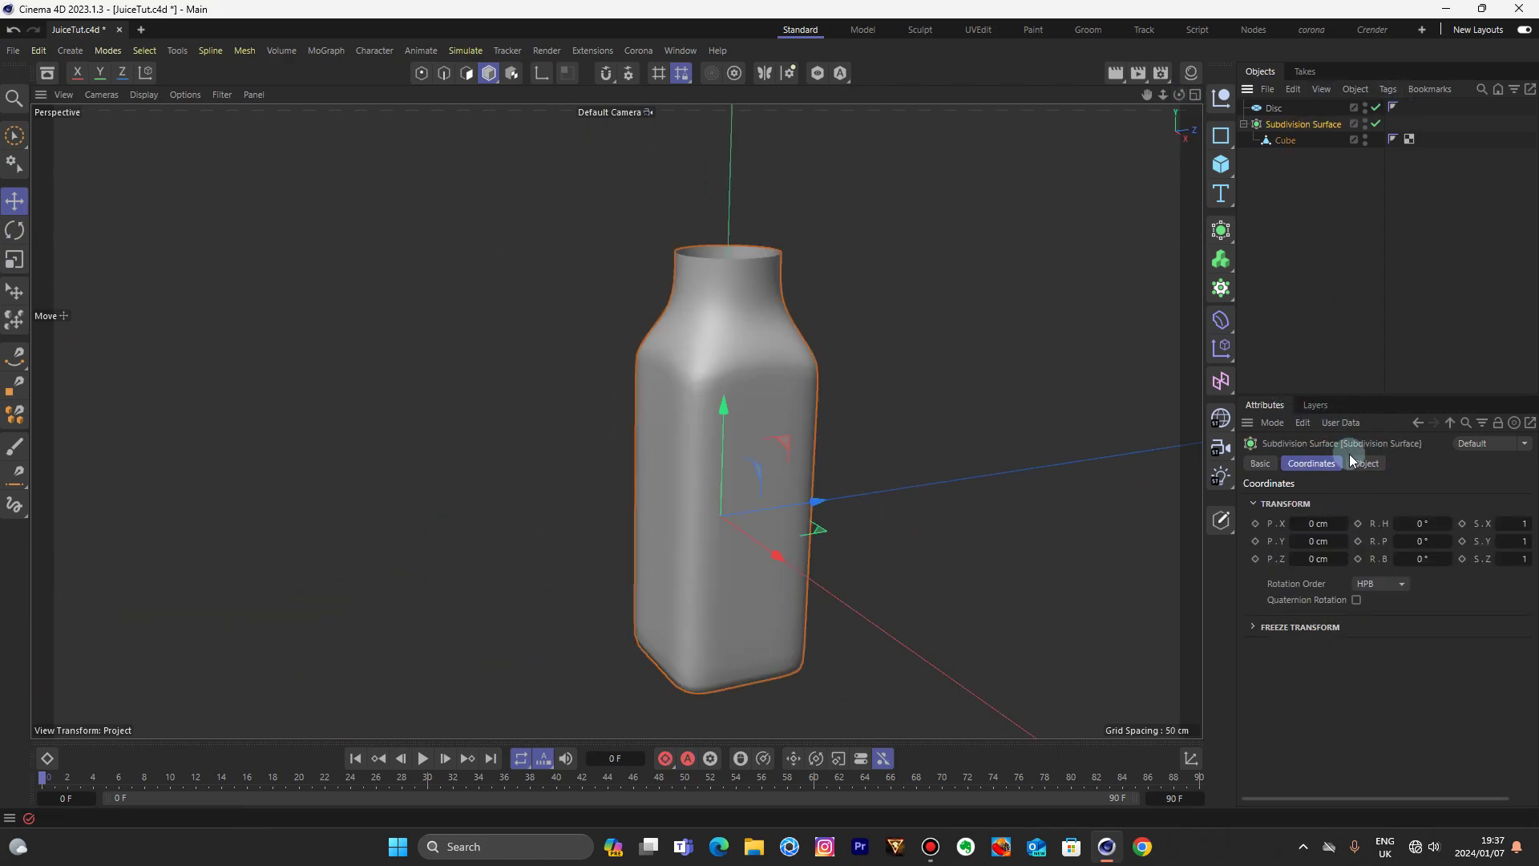
pyautogui.click(1362, 464)
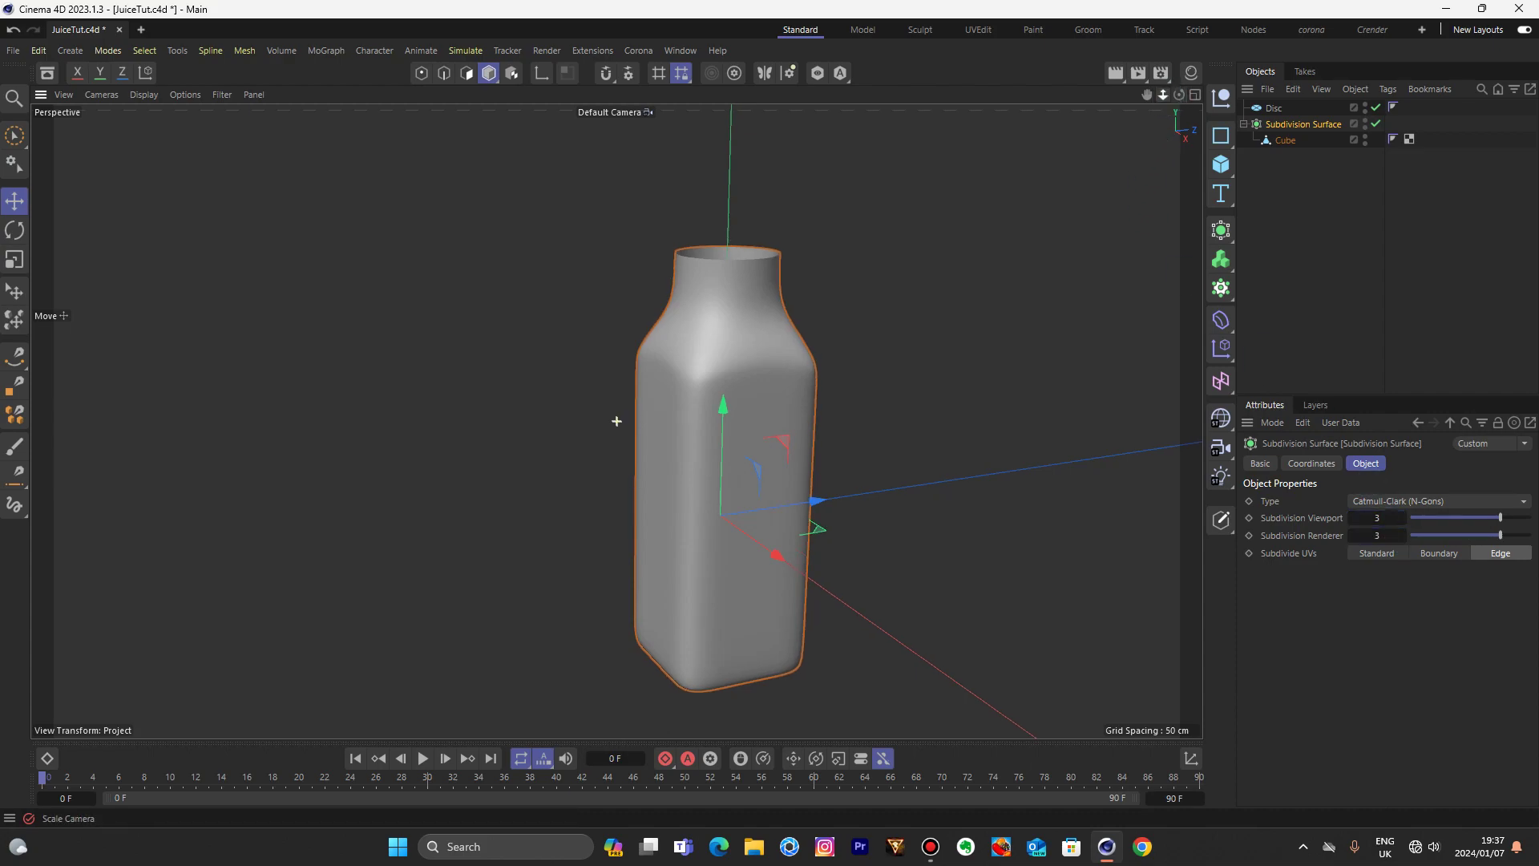
pyautogui.click(1158, 134)
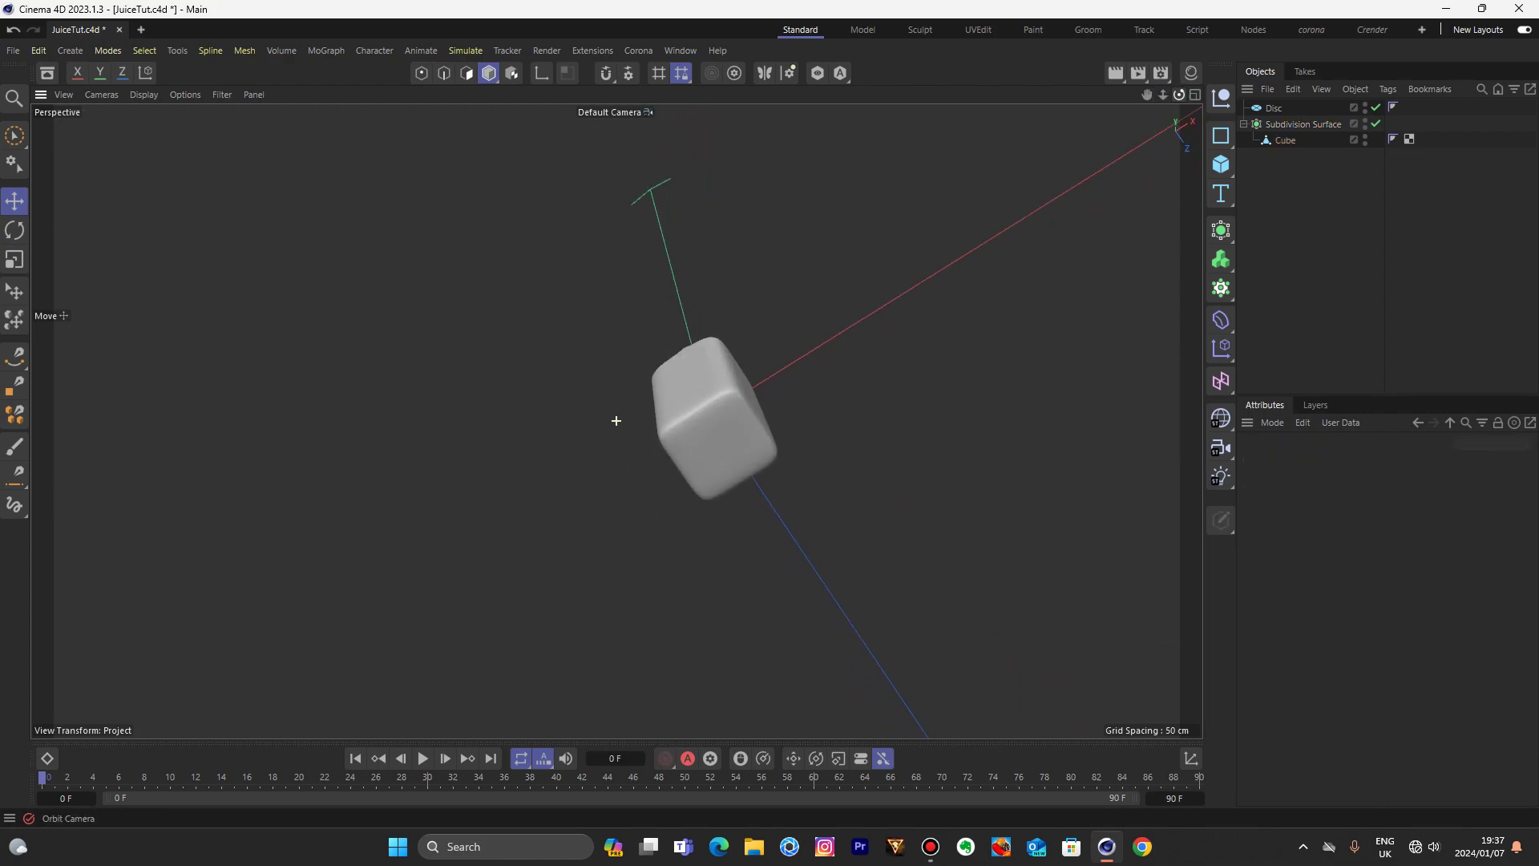
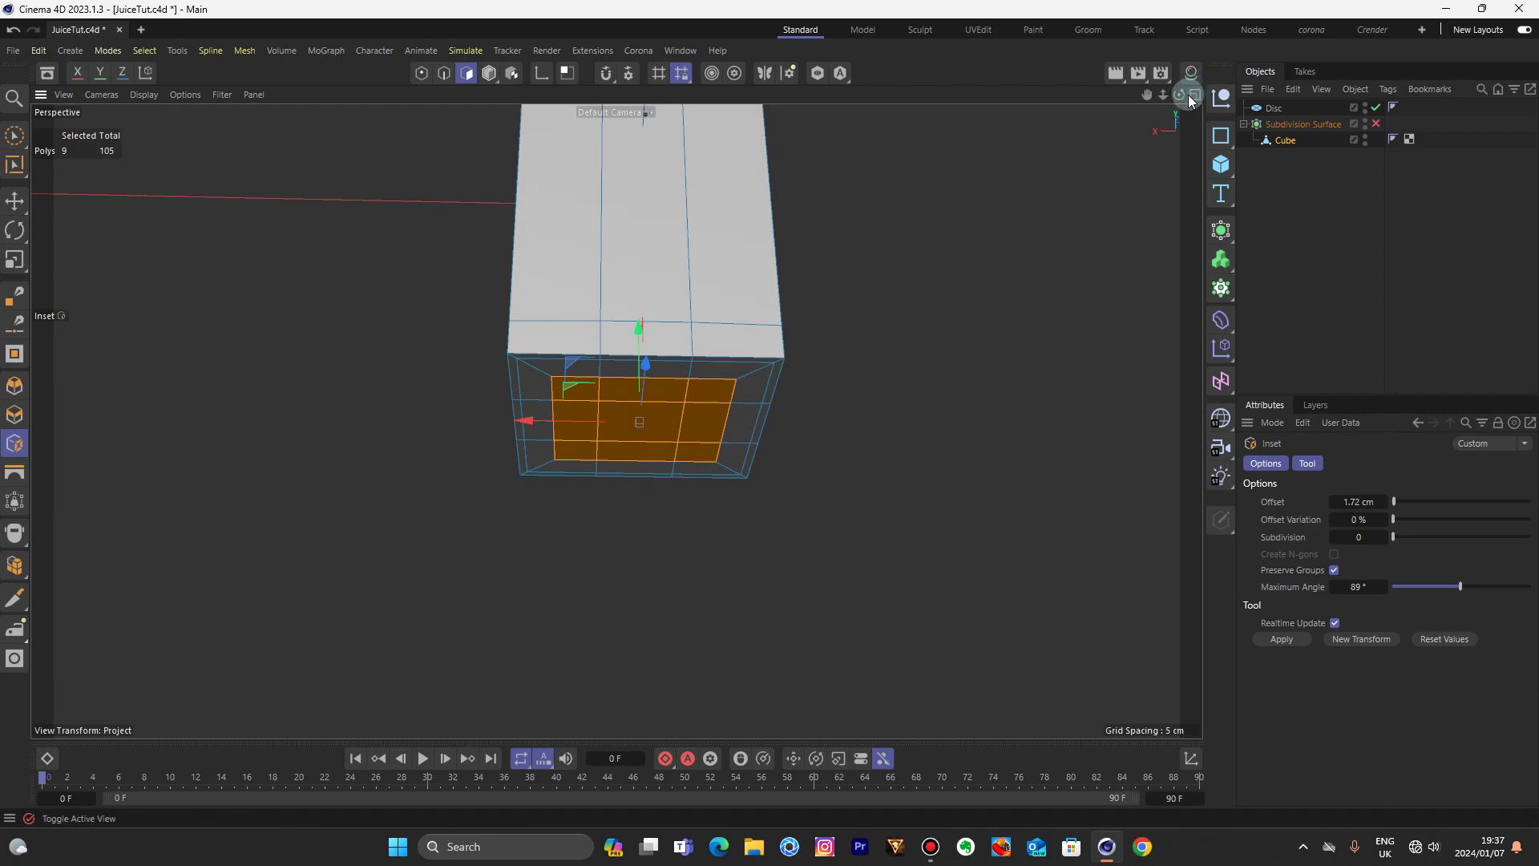
# - Extrude the inset bottom faces a short way up into the carton and scale them down slightly for a tapered recess
pyautogui.moveTo(1178, 95); pyautogui.dragTo(1339, 95)
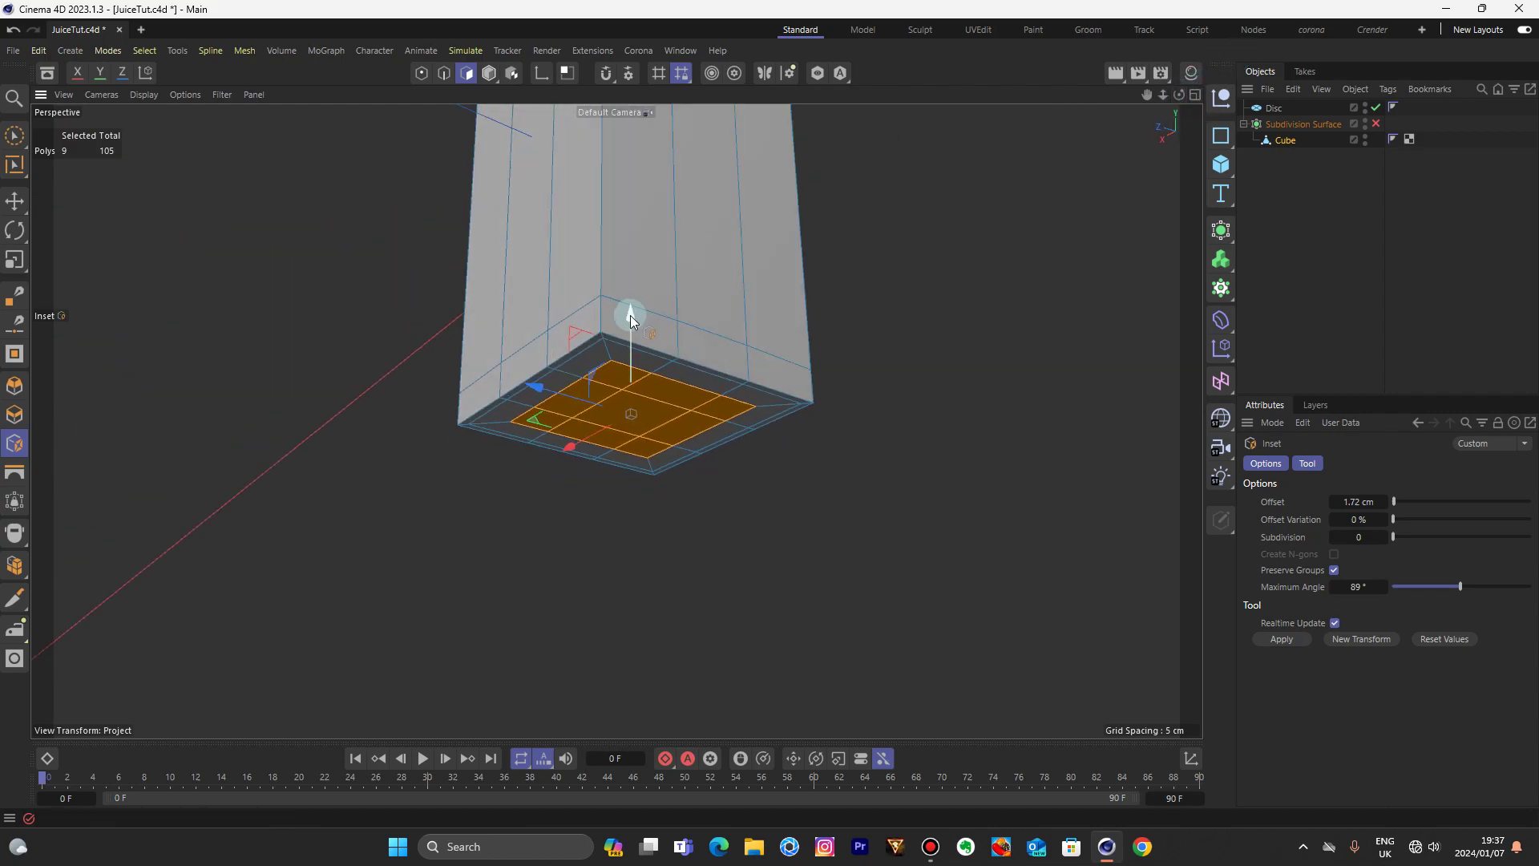
pyautogui.moveTo(630, 314); pyautogui.dragTo(632, 290)
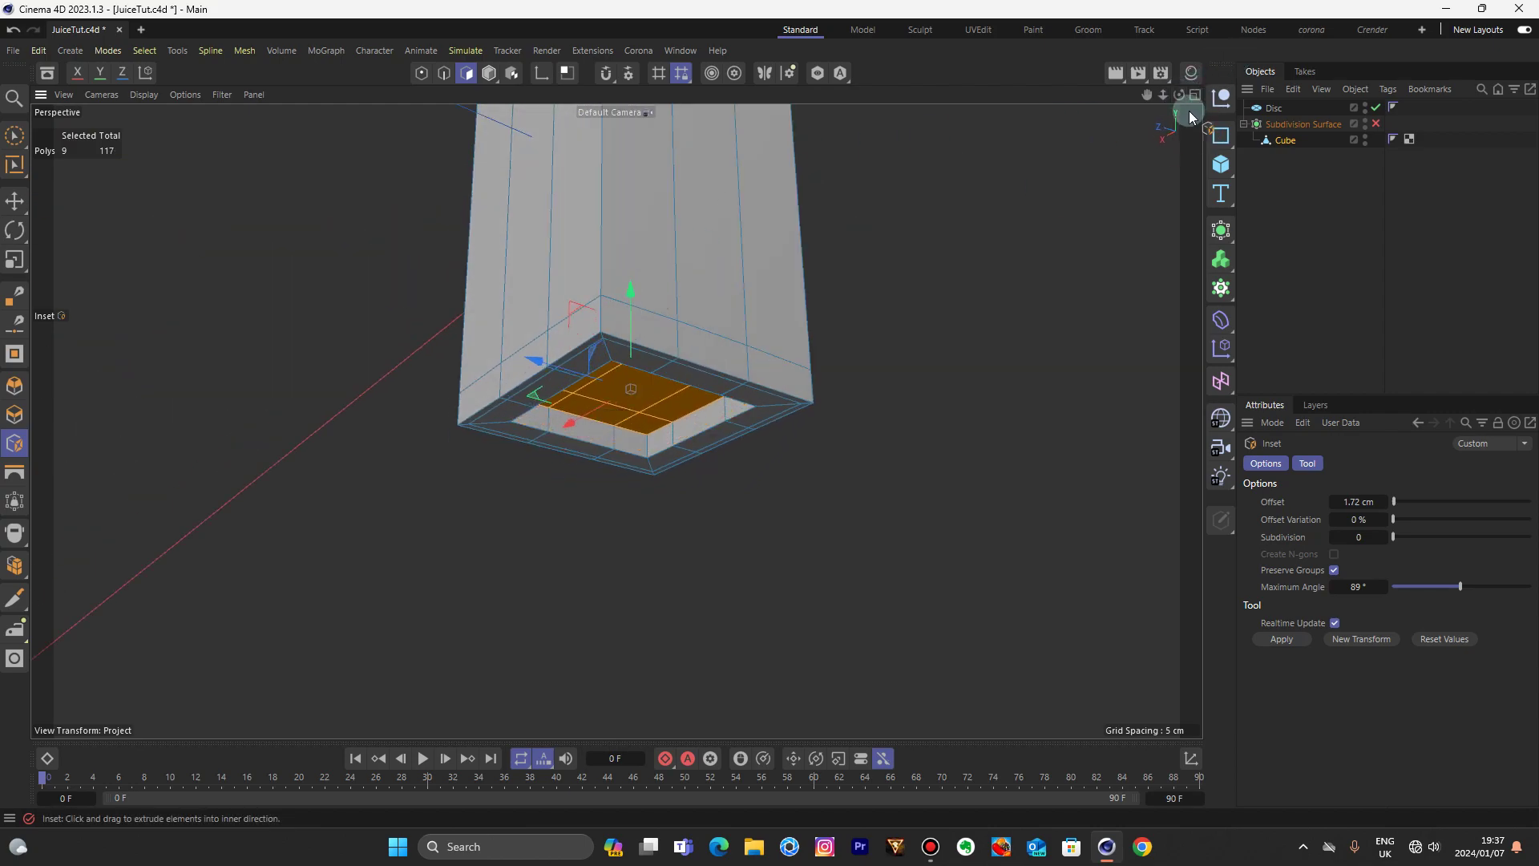
pyautogui.moveTo(1177, 96); pyautogui.dragTo(1171, 33)
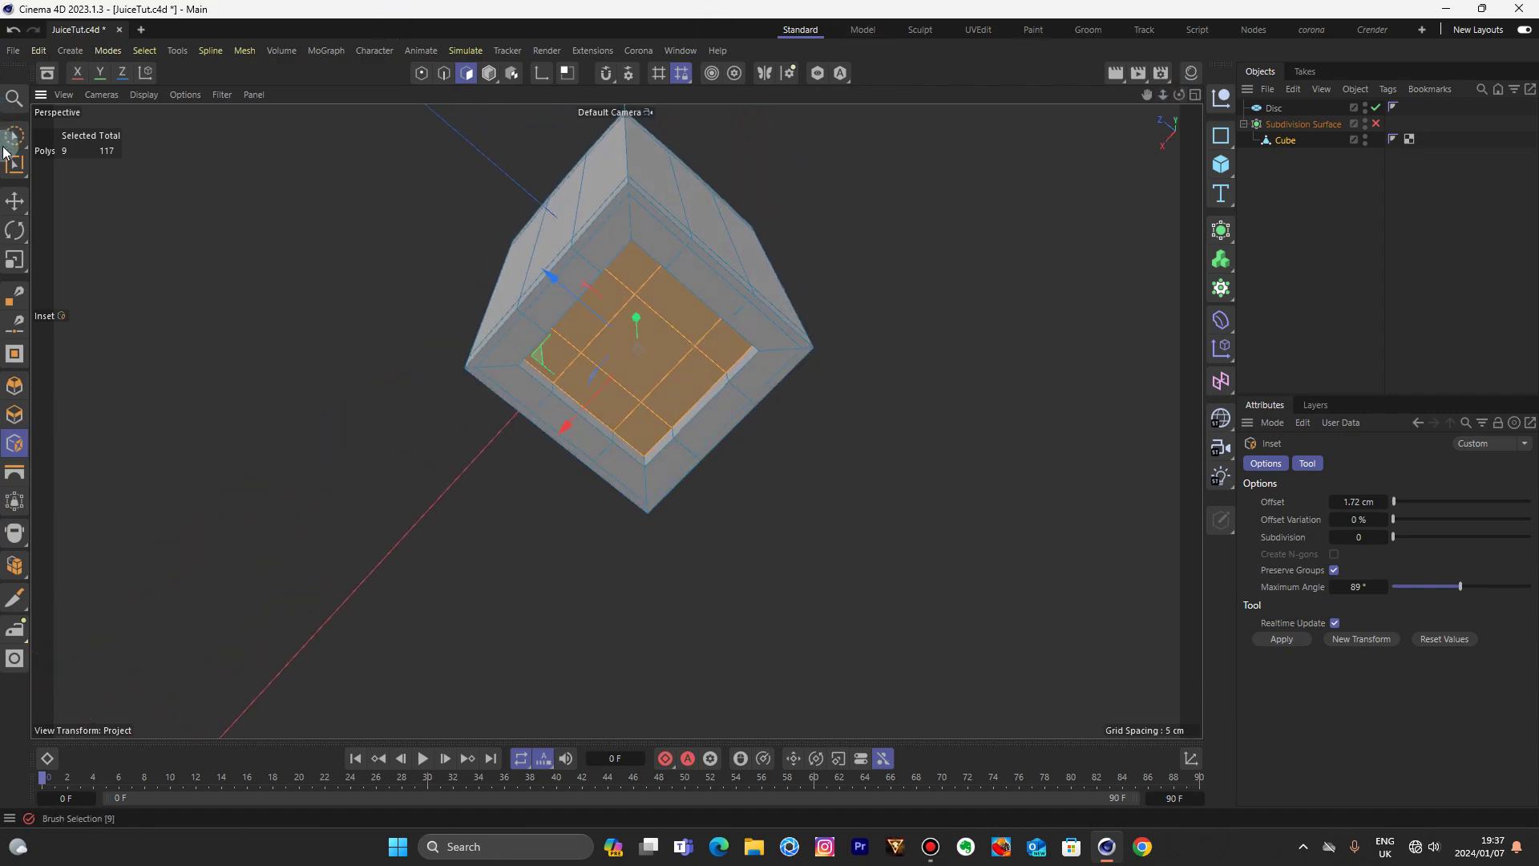
pyautogui.click(14, 259)
pyautogui.moveTo(859, 393); pyautogui.dragTo(768, 423)
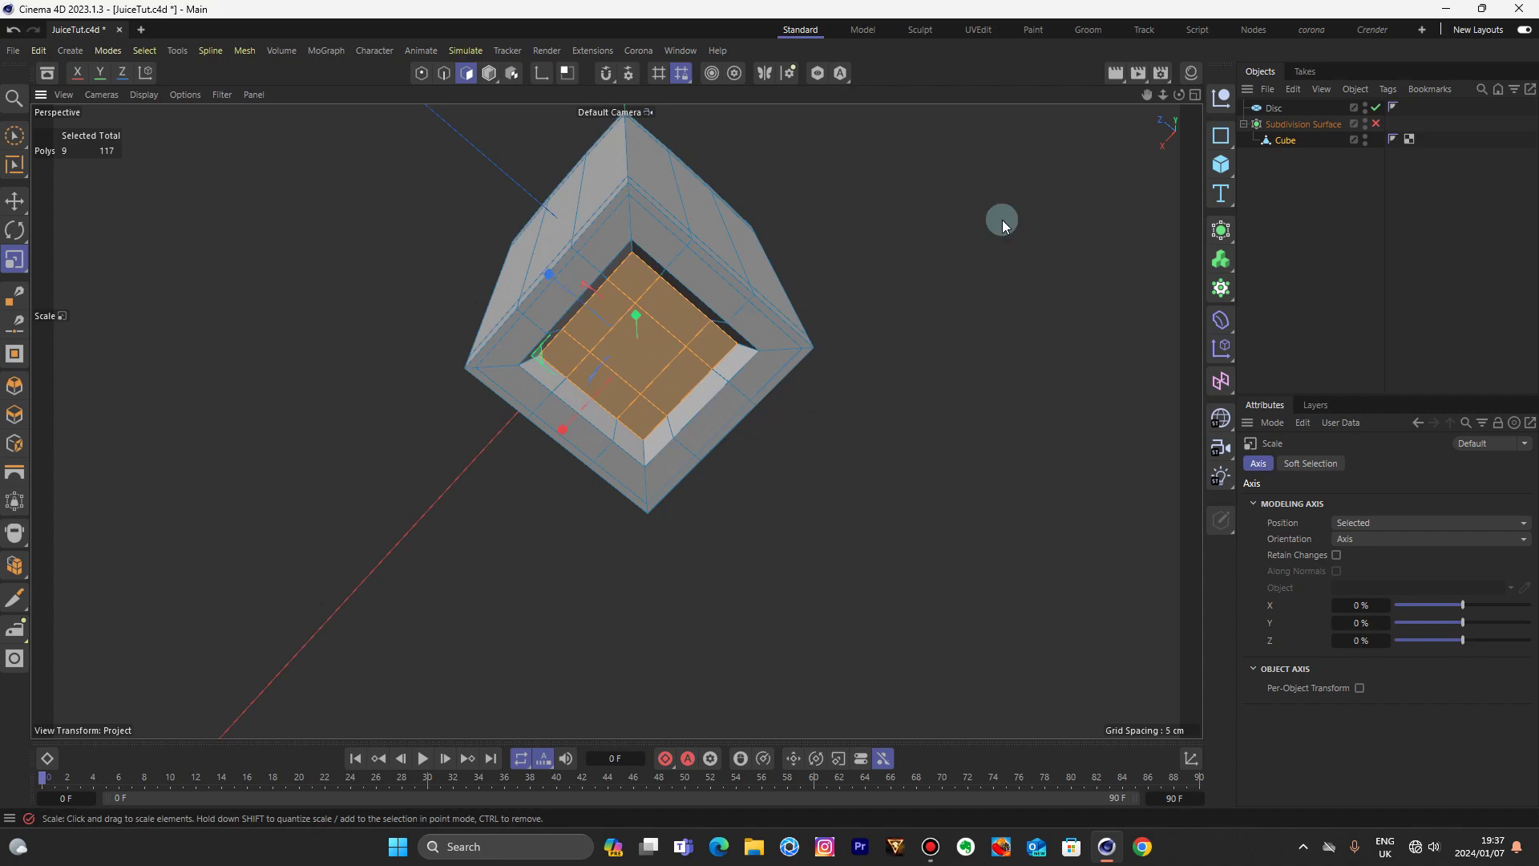
pyautogui.moveTo(1180, 95)
pyautogui.mouseDown()
pyautogui.moveTo(1074, 144)
pyautogui.moveTo(1107, 185)
pyautogui.moveTo(1196, 94)
pyautogui.mouseUp()
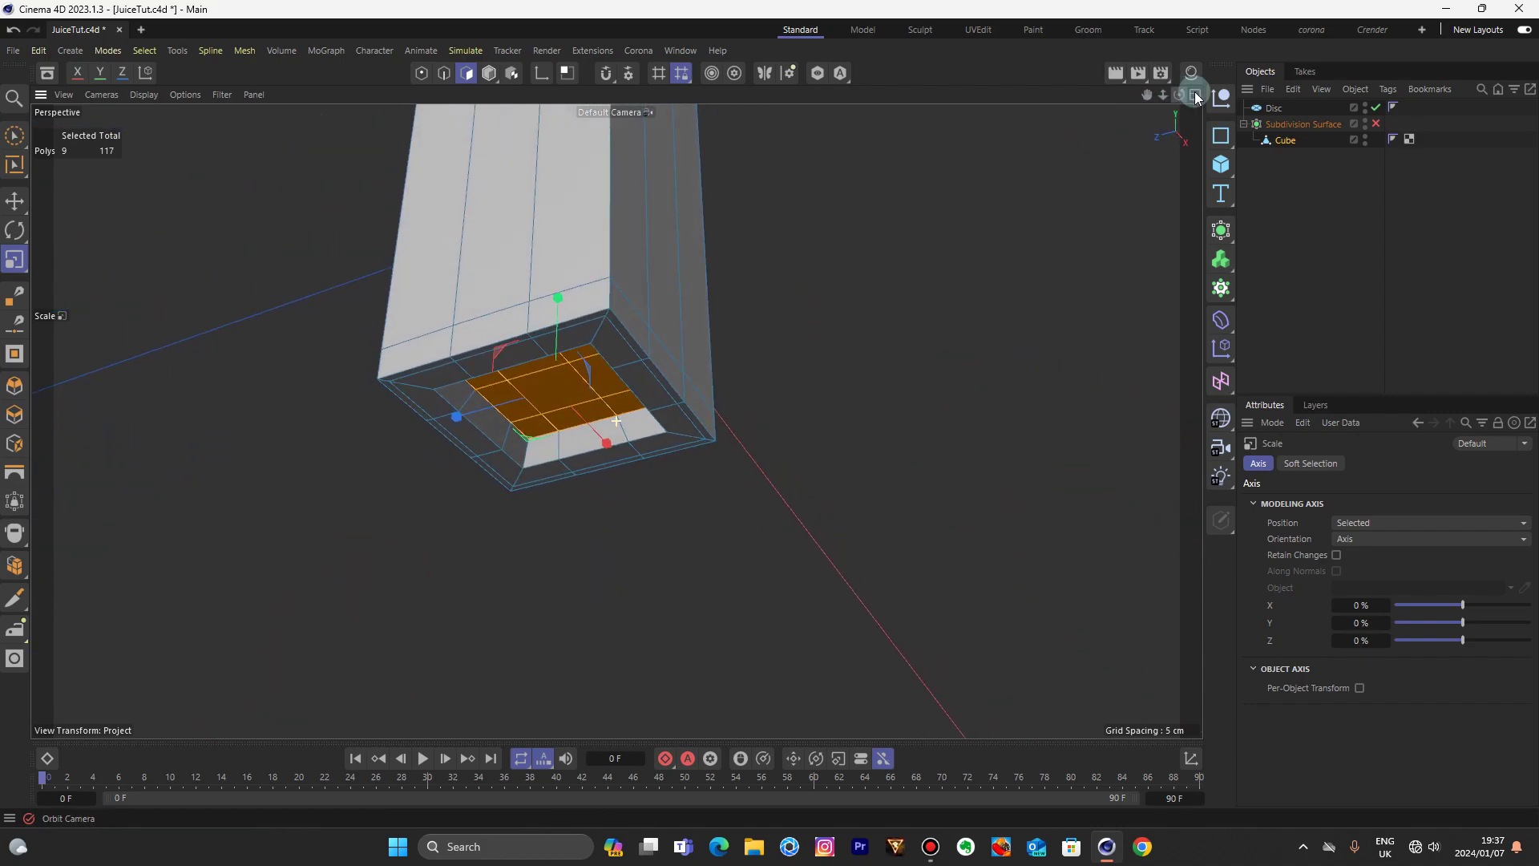
# - Re-enable the Subdivision Surface, return to Model mode with the Move tool, and deselect the carton
pyautogui.click(1374, 125)
pyautogui.click(492, 74)
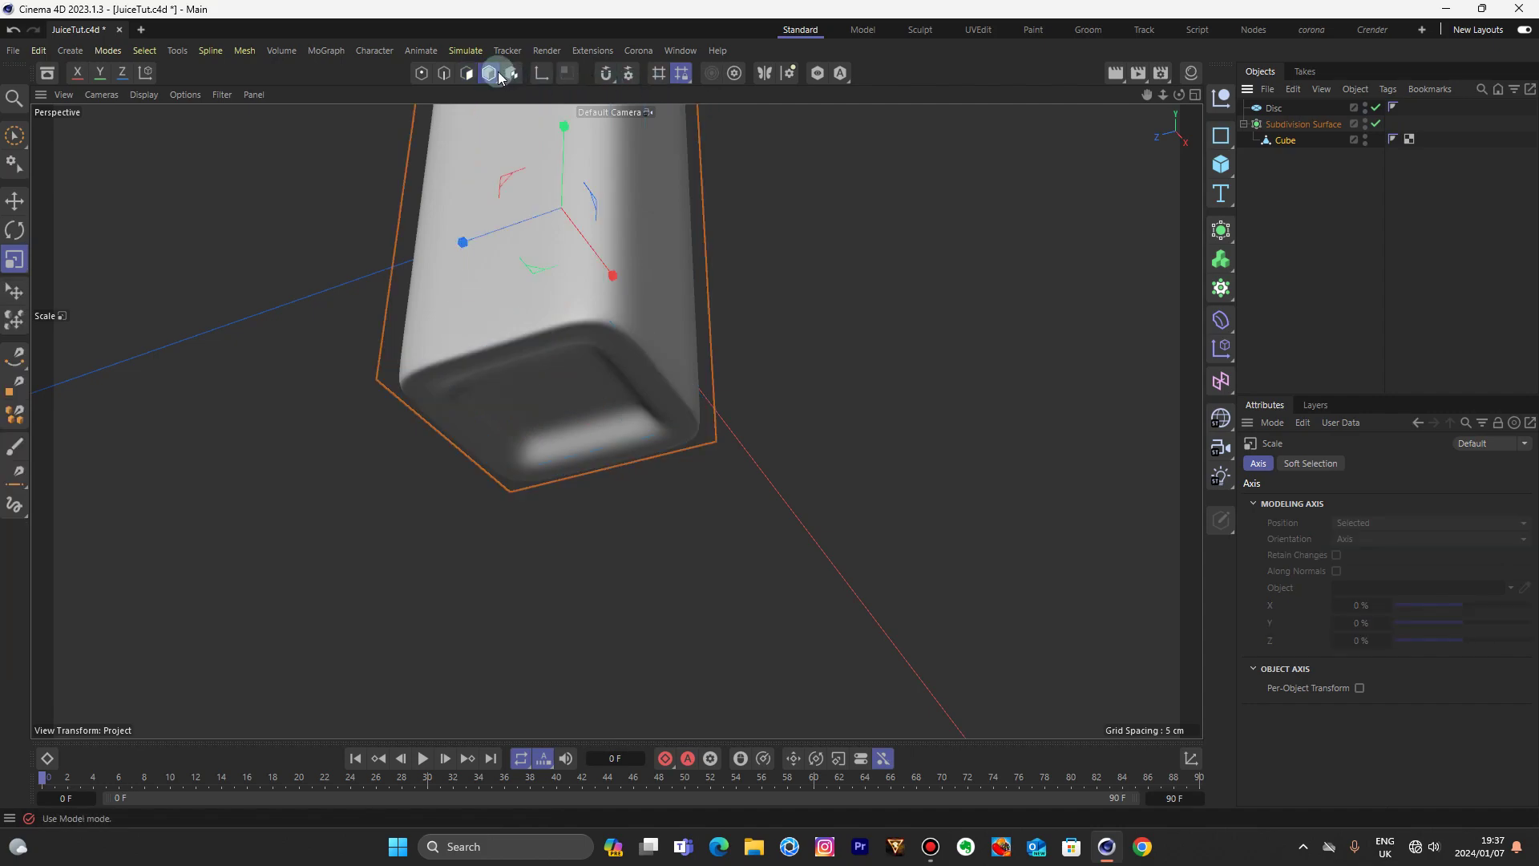
pyautogui.click(15, 200)
pyautogui.click(957, 238)
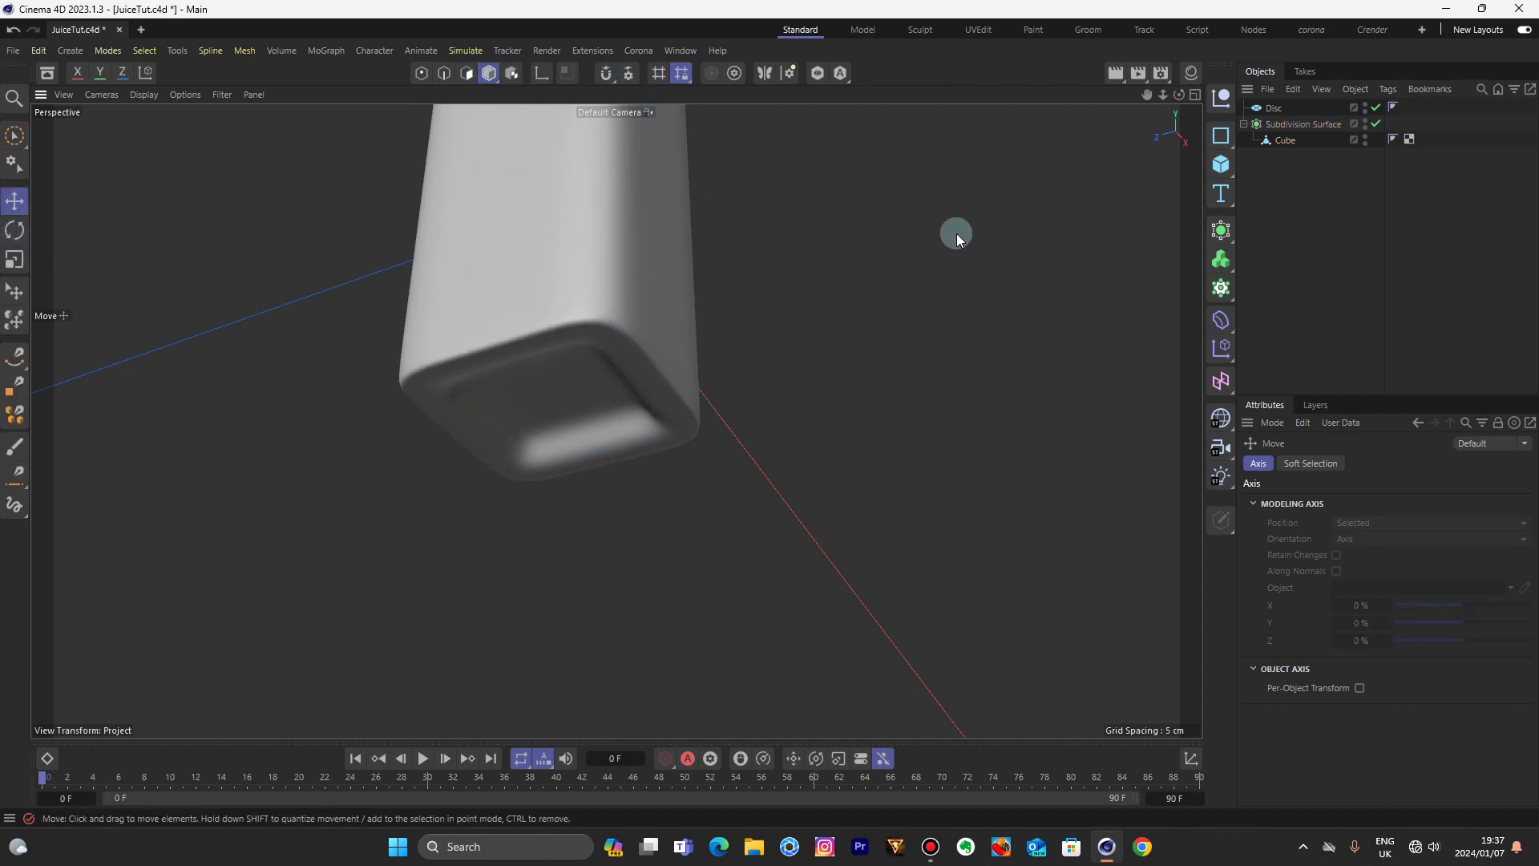
# - Select the cube in Edge mode and add a loop cut on the shoulder just below the neck at an offset of about 40.5%
pyautogui.moveTo(1178, 94); pyautogui.dragTo(1169, 241)
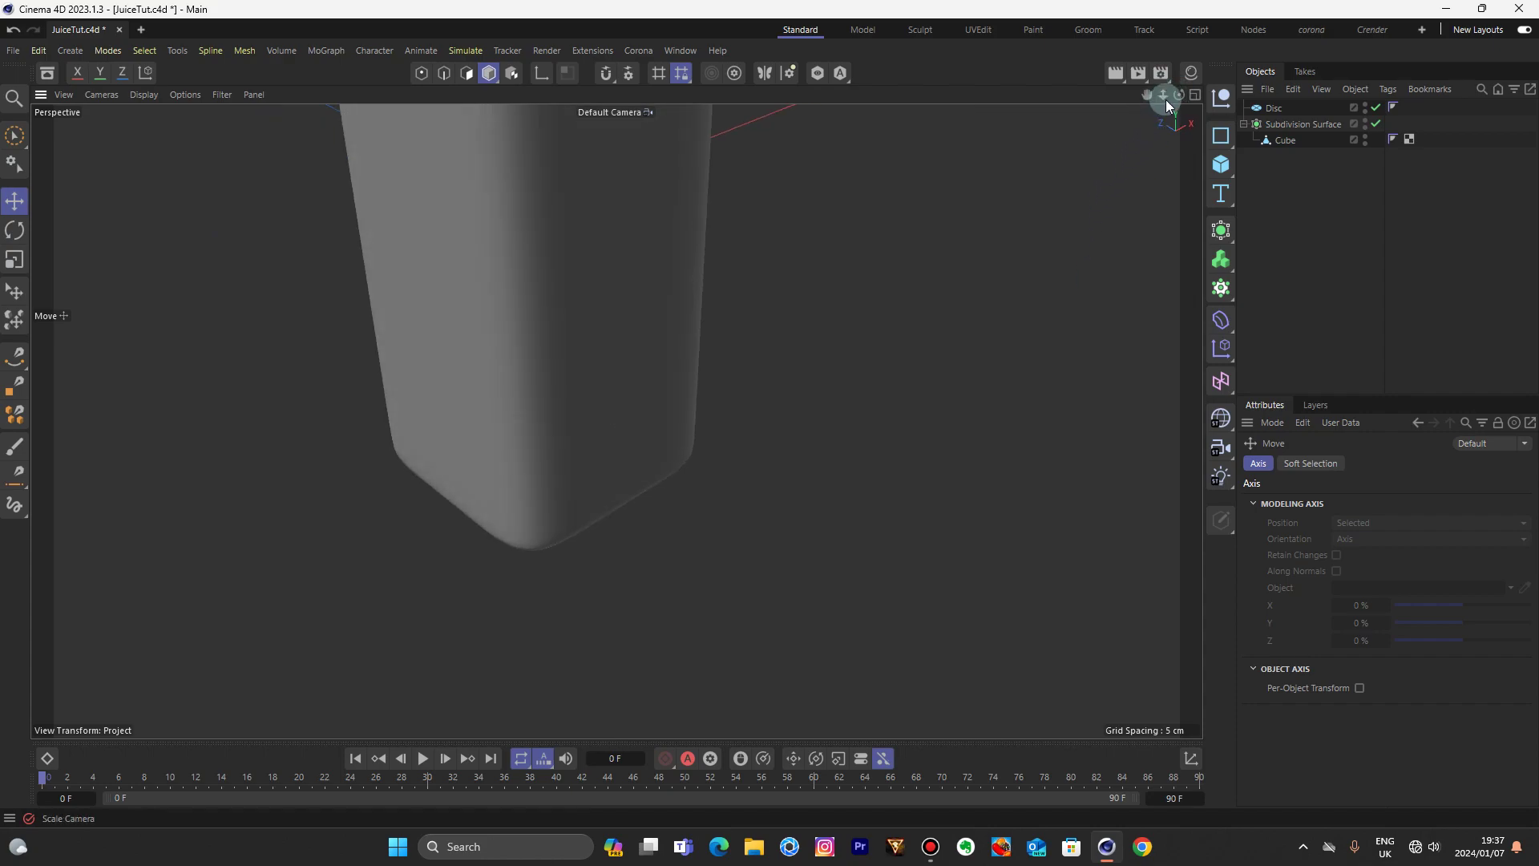
pyautogui.moveTo(1165, 99); pyautogui.dragTo(587, 239)
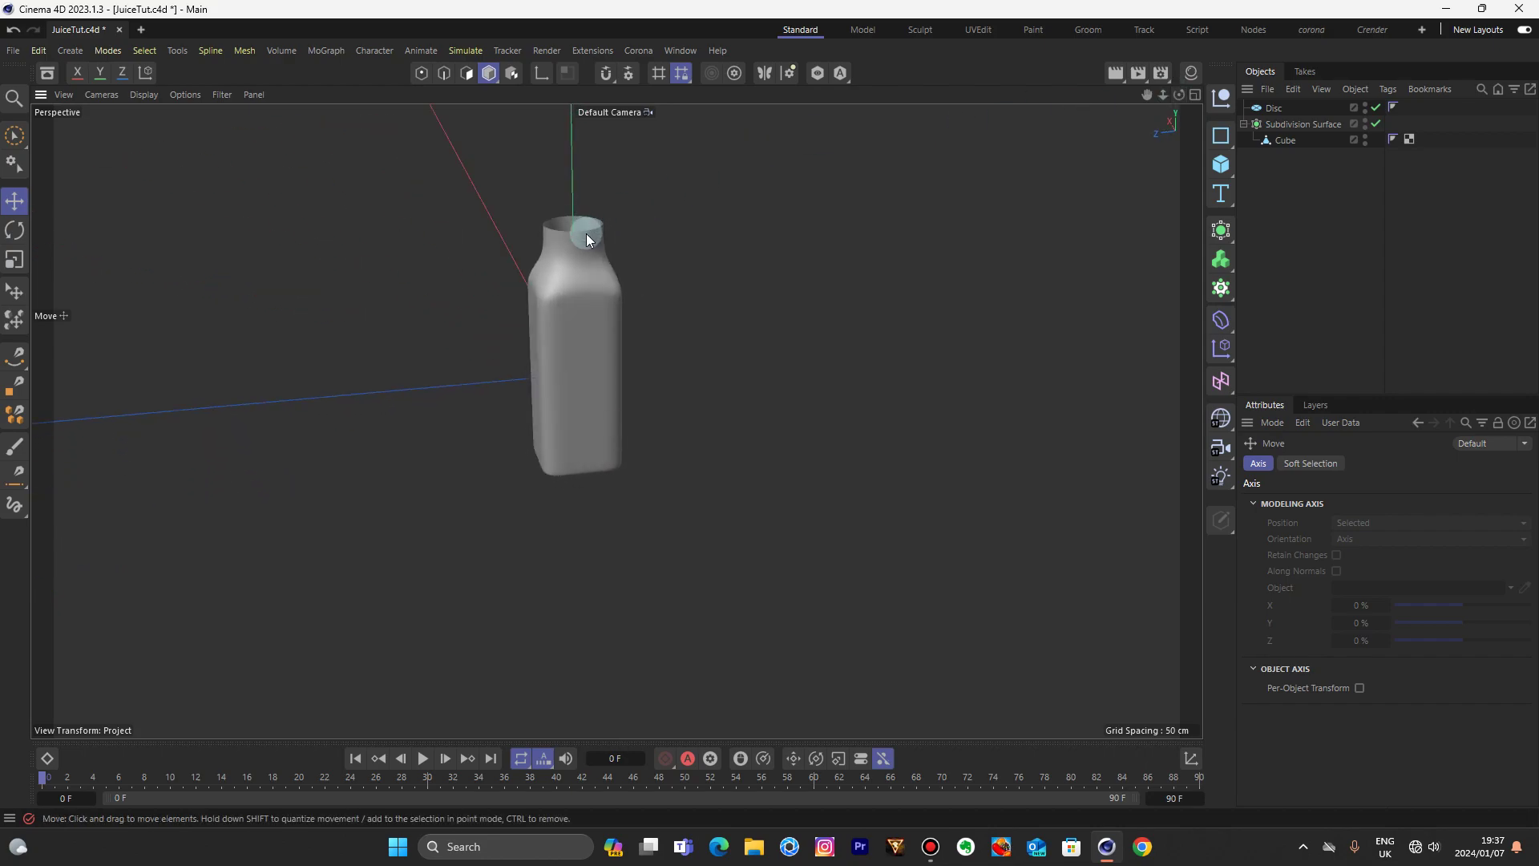
pyautogui.scroll(8, 579, 248)
pyautogui.click(1293, 141)
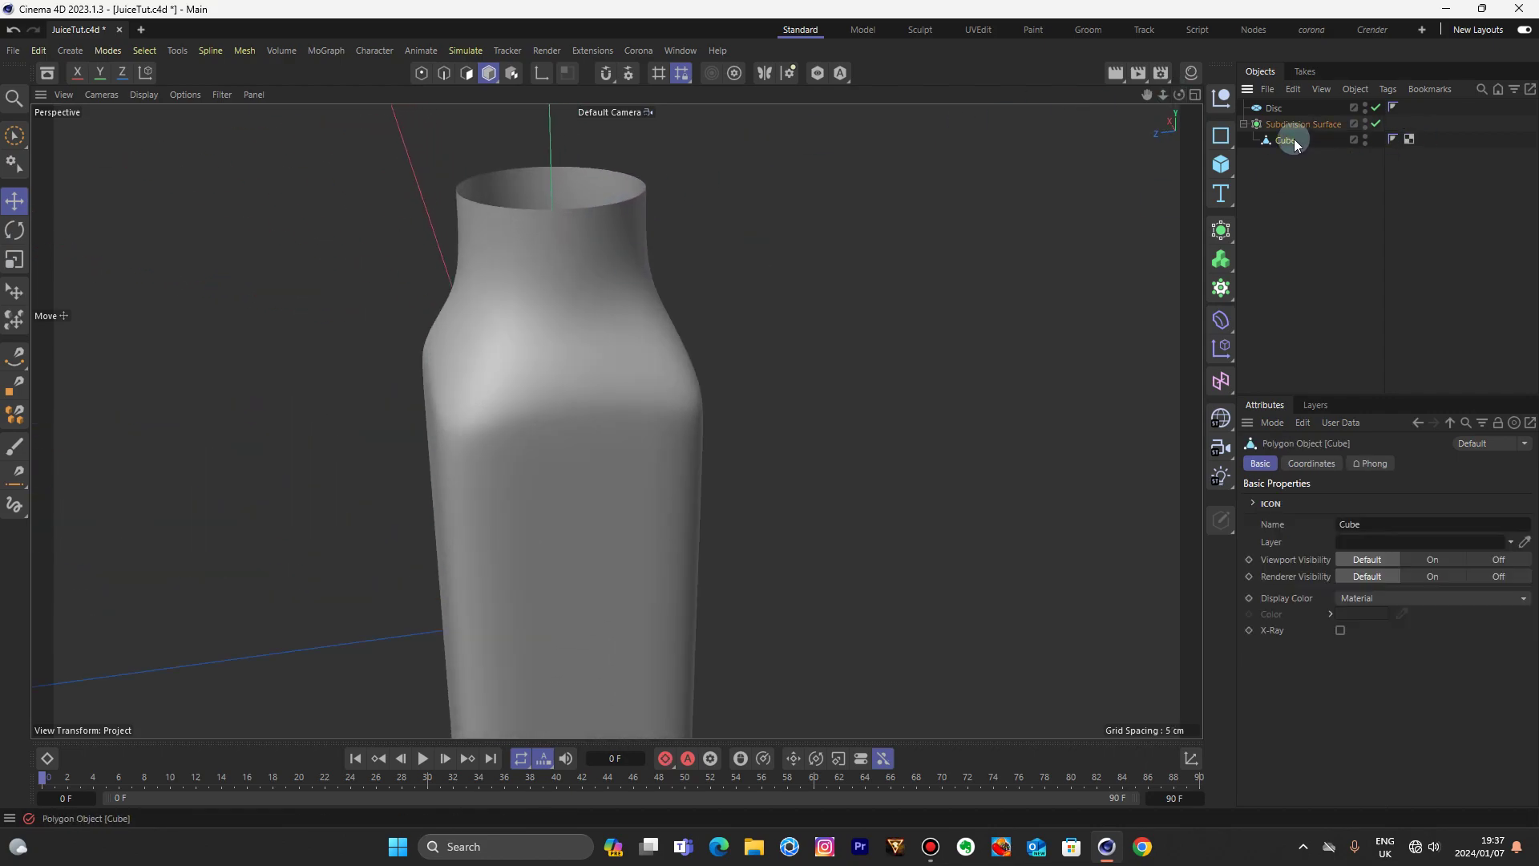
pyautogui.click(444, 73)
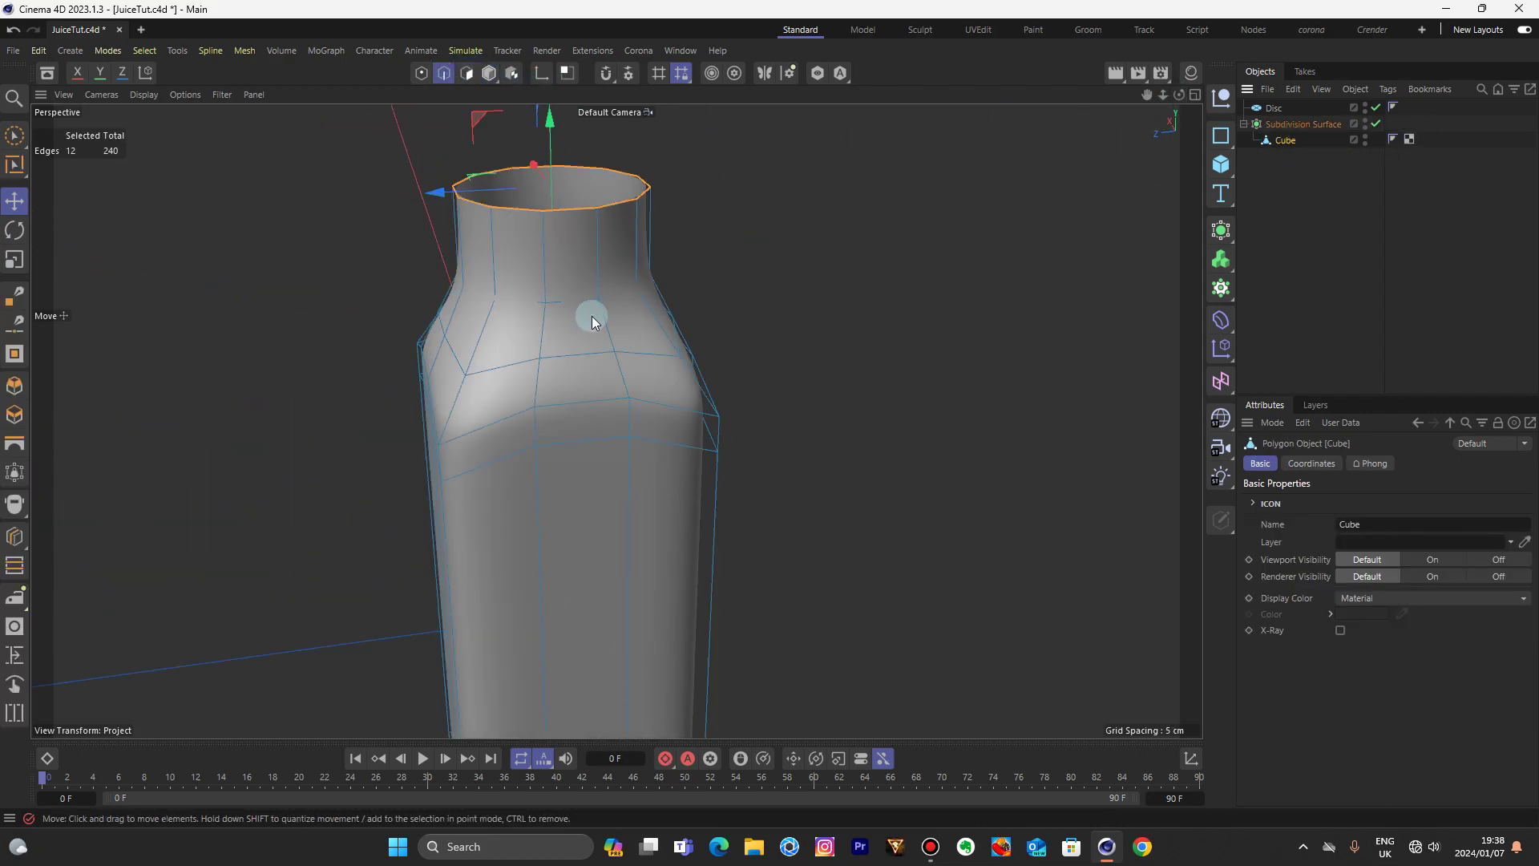
pyautogui.press('k')
pyautogui.press('l')
pyautogui.scroll(3, 577, 321)
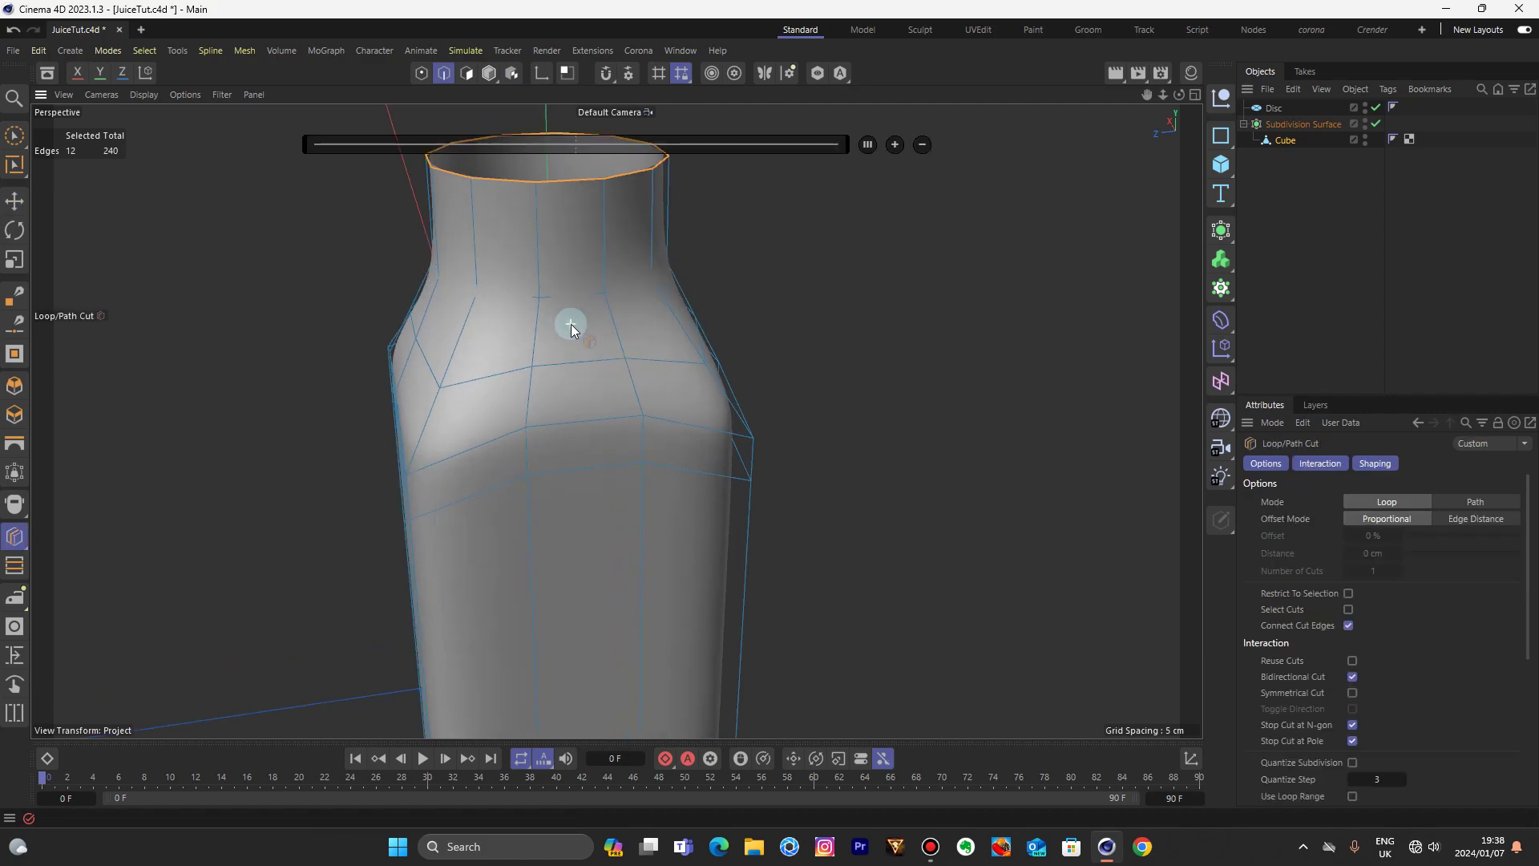
pyautogui.click(532, 325)
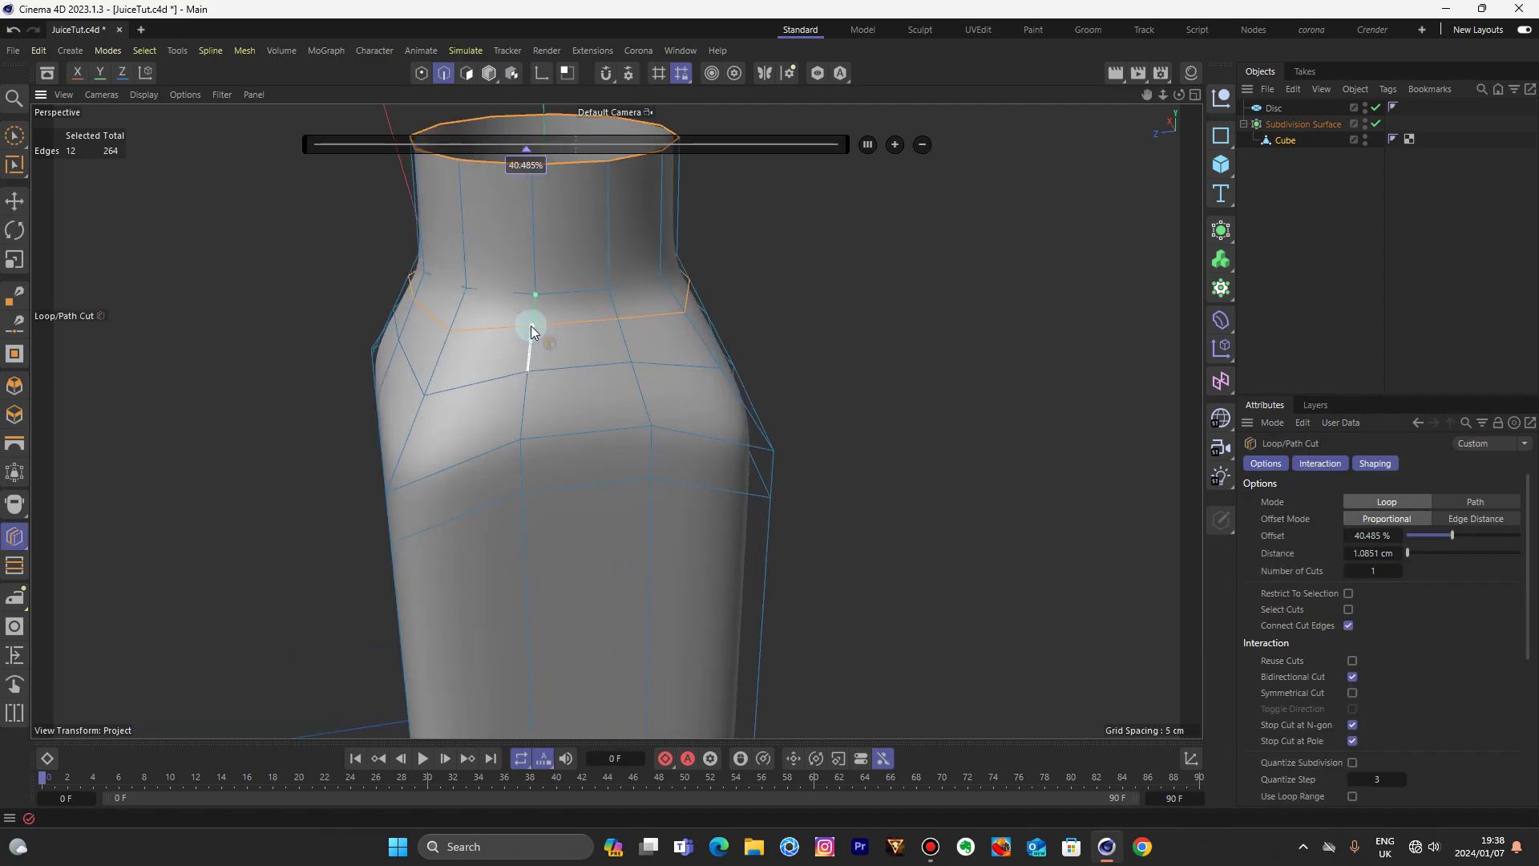
# - Add two closely spaced loop cuts around the lower neck at offsets of about 62.1% and 76.6%
pyautogui.scroll(1, 534, 248)
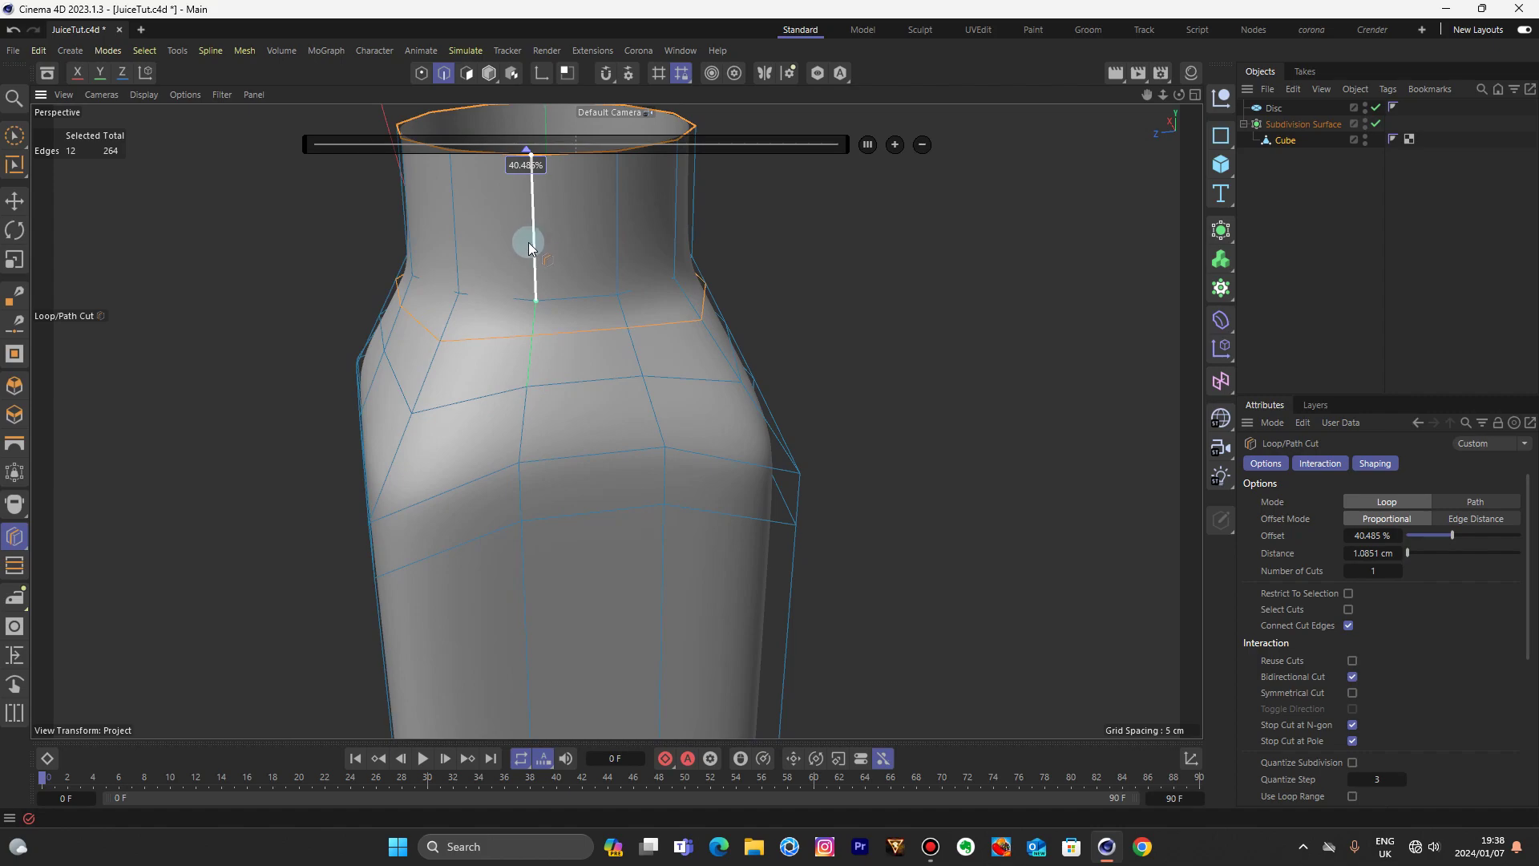
pyautogui.click(455, 241)
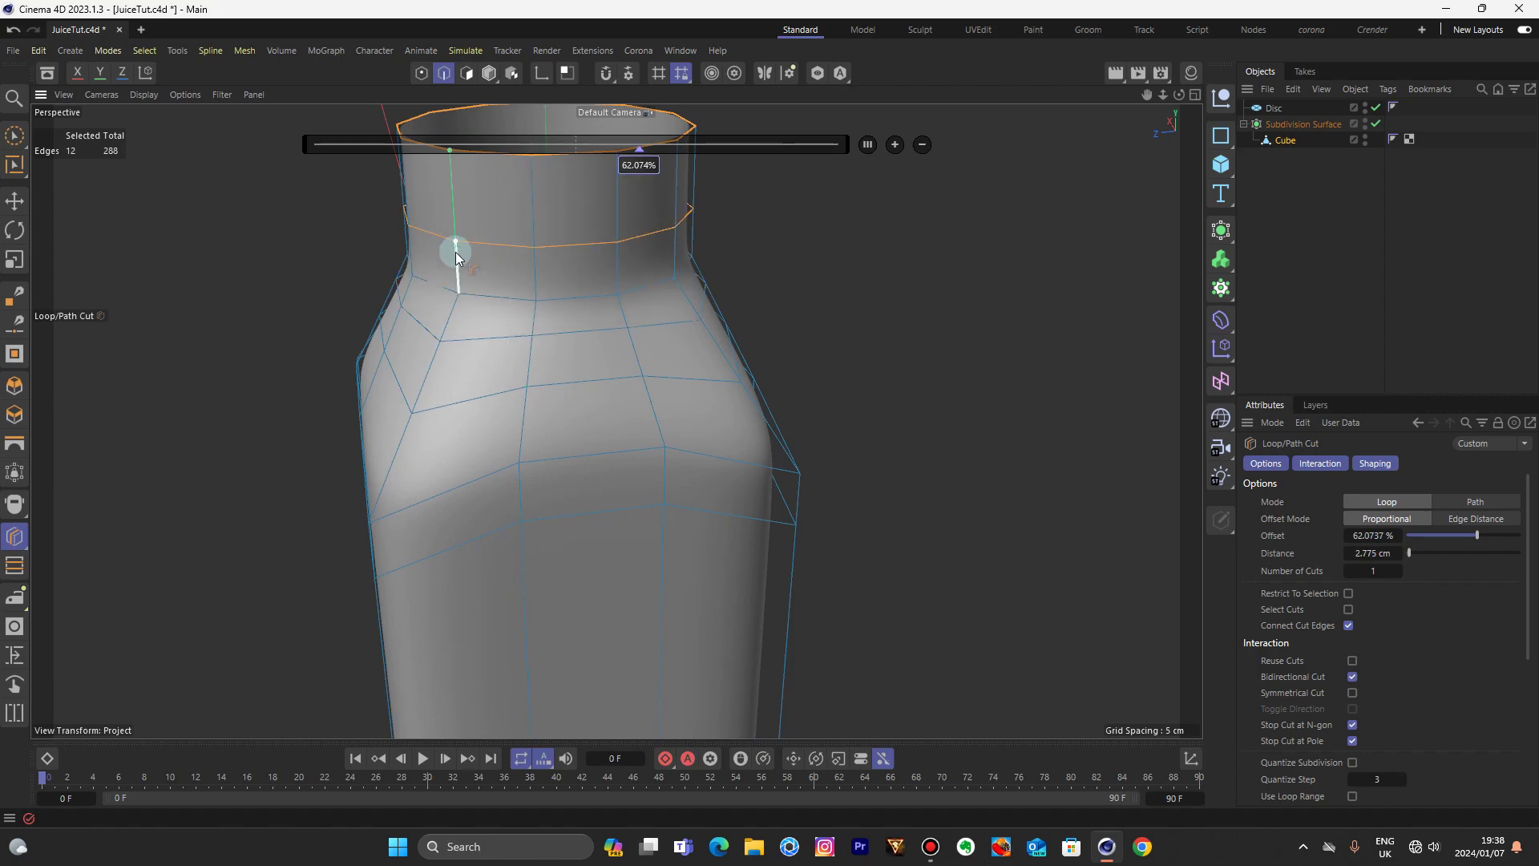
pyautogui.click(457, 254)
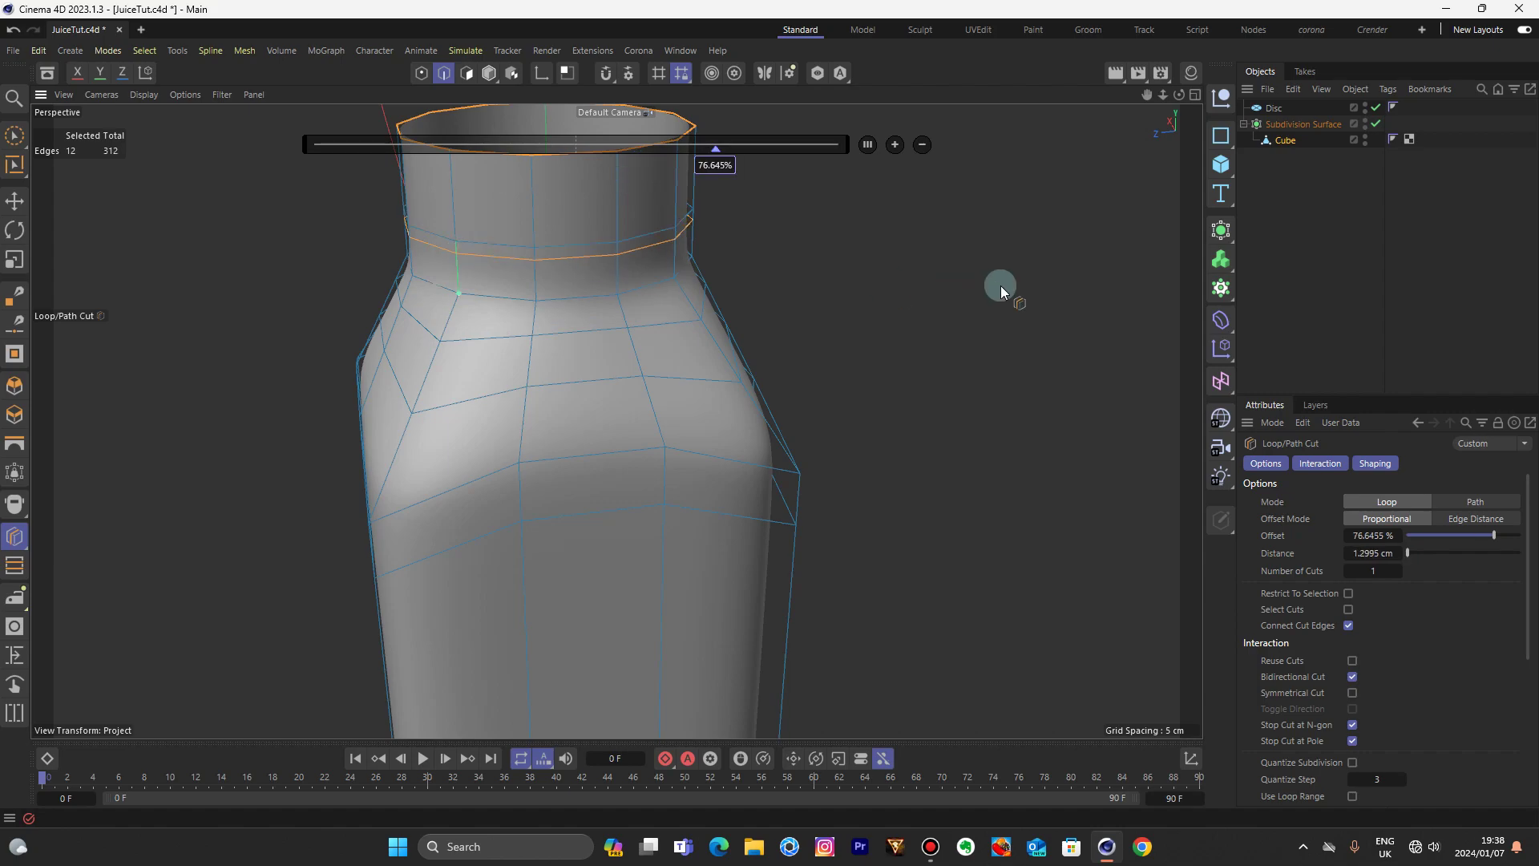
# - Loop-select the narrow polygon band around the neck, disable the Subdivision Surface, and extrude the band outward by 0.38 cm
pyautogui.press('u')
pyautogui.press('l')
pyautogui.click(467, 75)
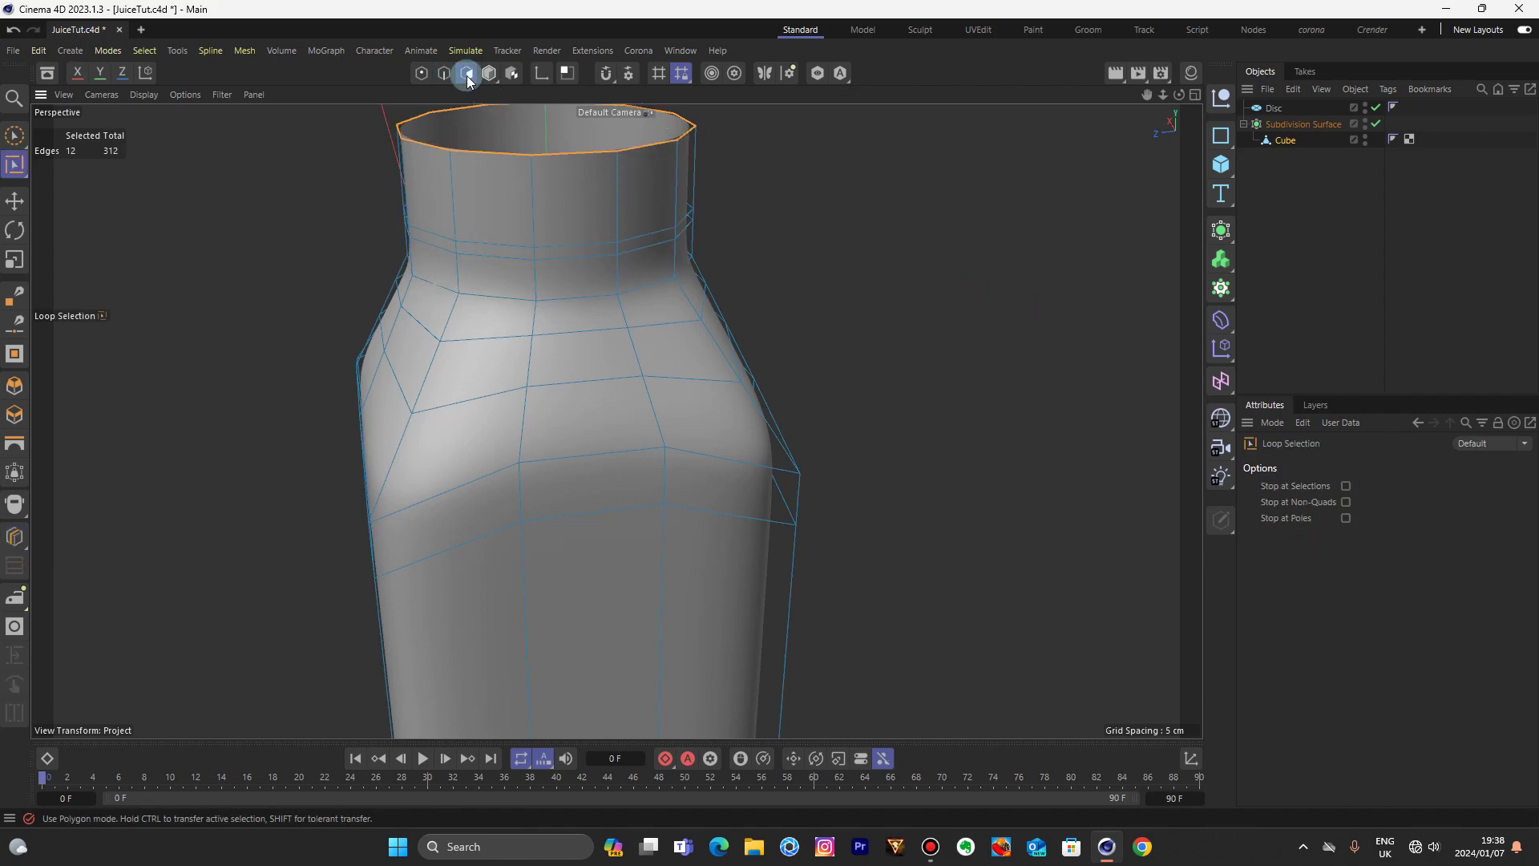
pyautogui.click(459, 248)
pyautogui.press('q')
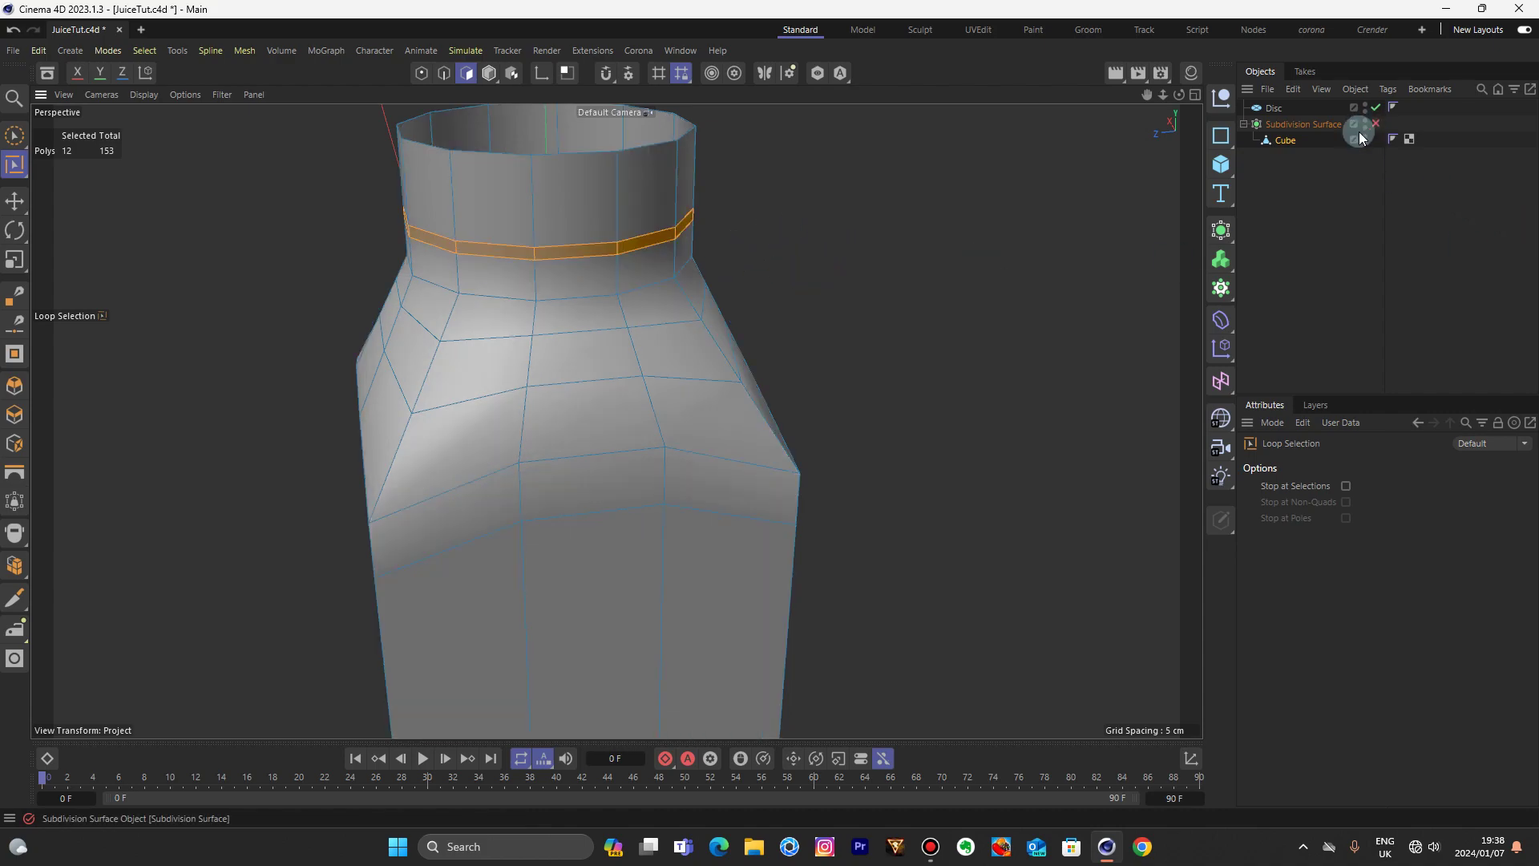
pyautogui.press('d')
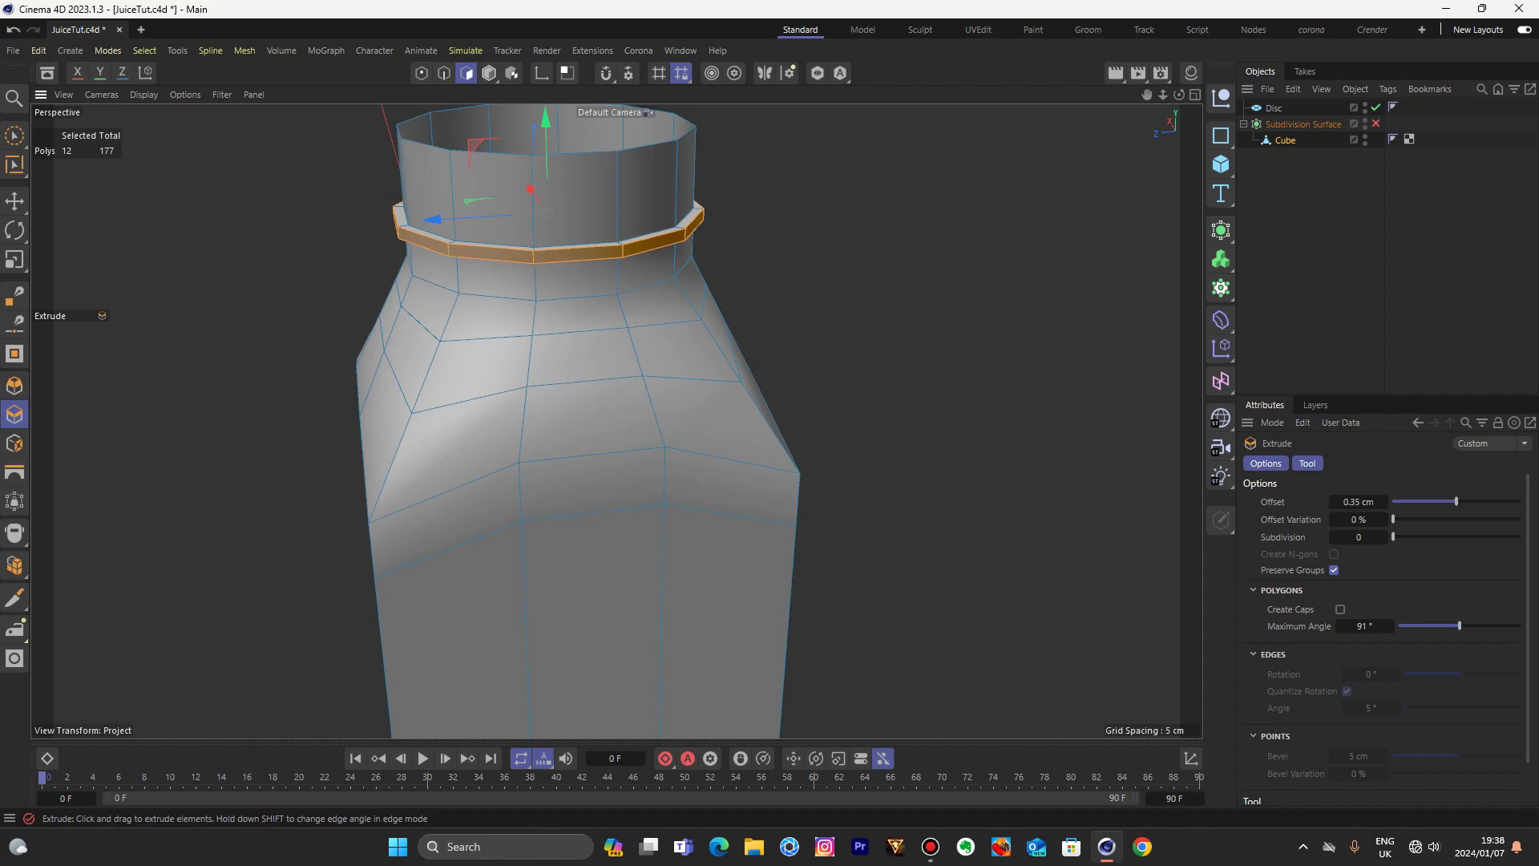
# - Turn the Subdivision Surface back on, switch to Model mode with the Move tool, and clear the object selection
pyautogui.click(1377, 123)
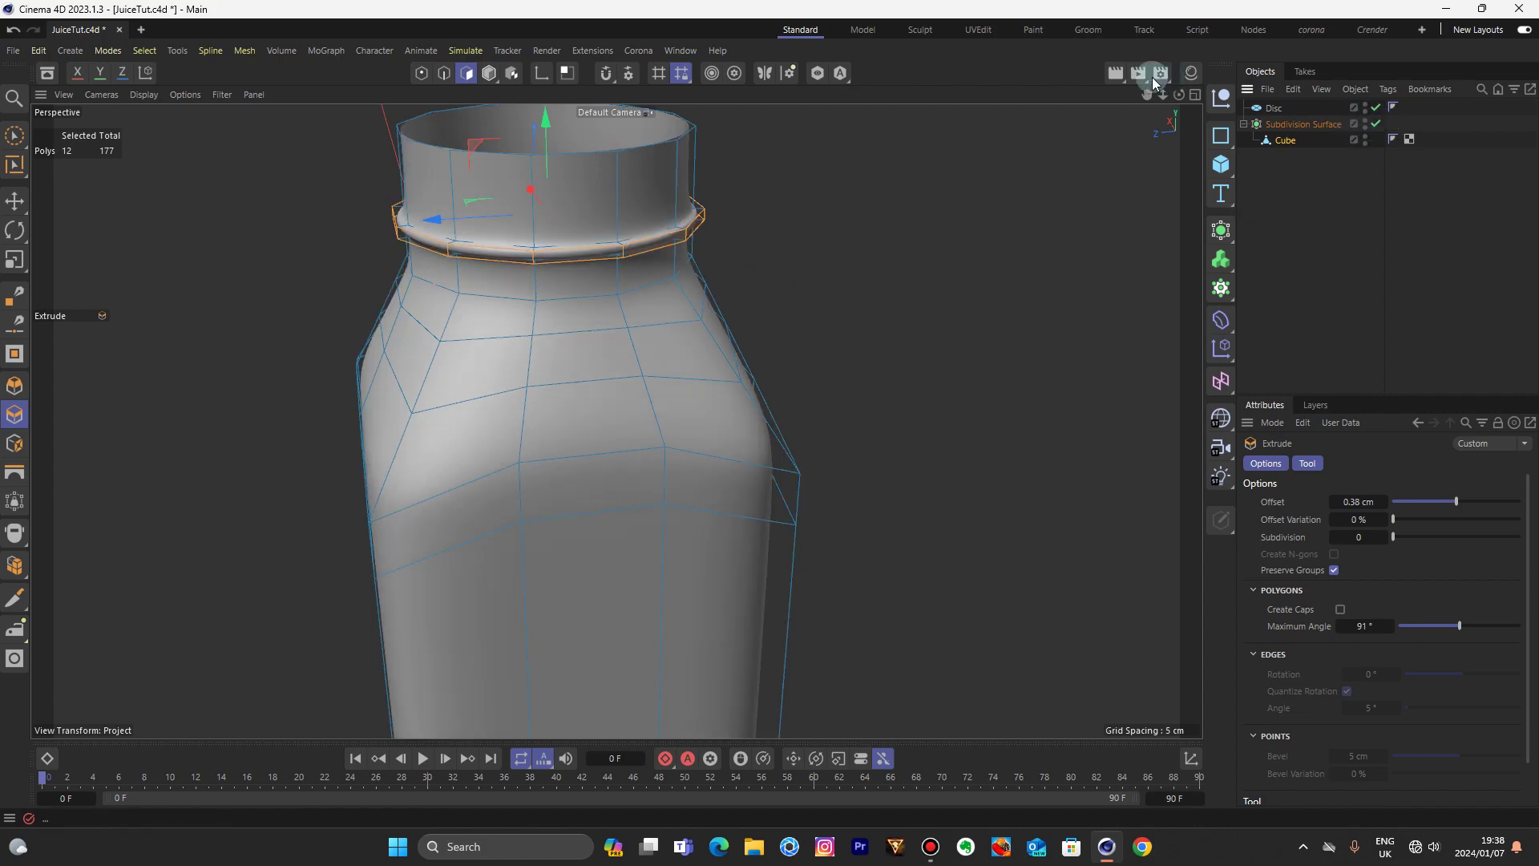
pyautogui.click(489, 74)
pyautogui.click(19, 200)
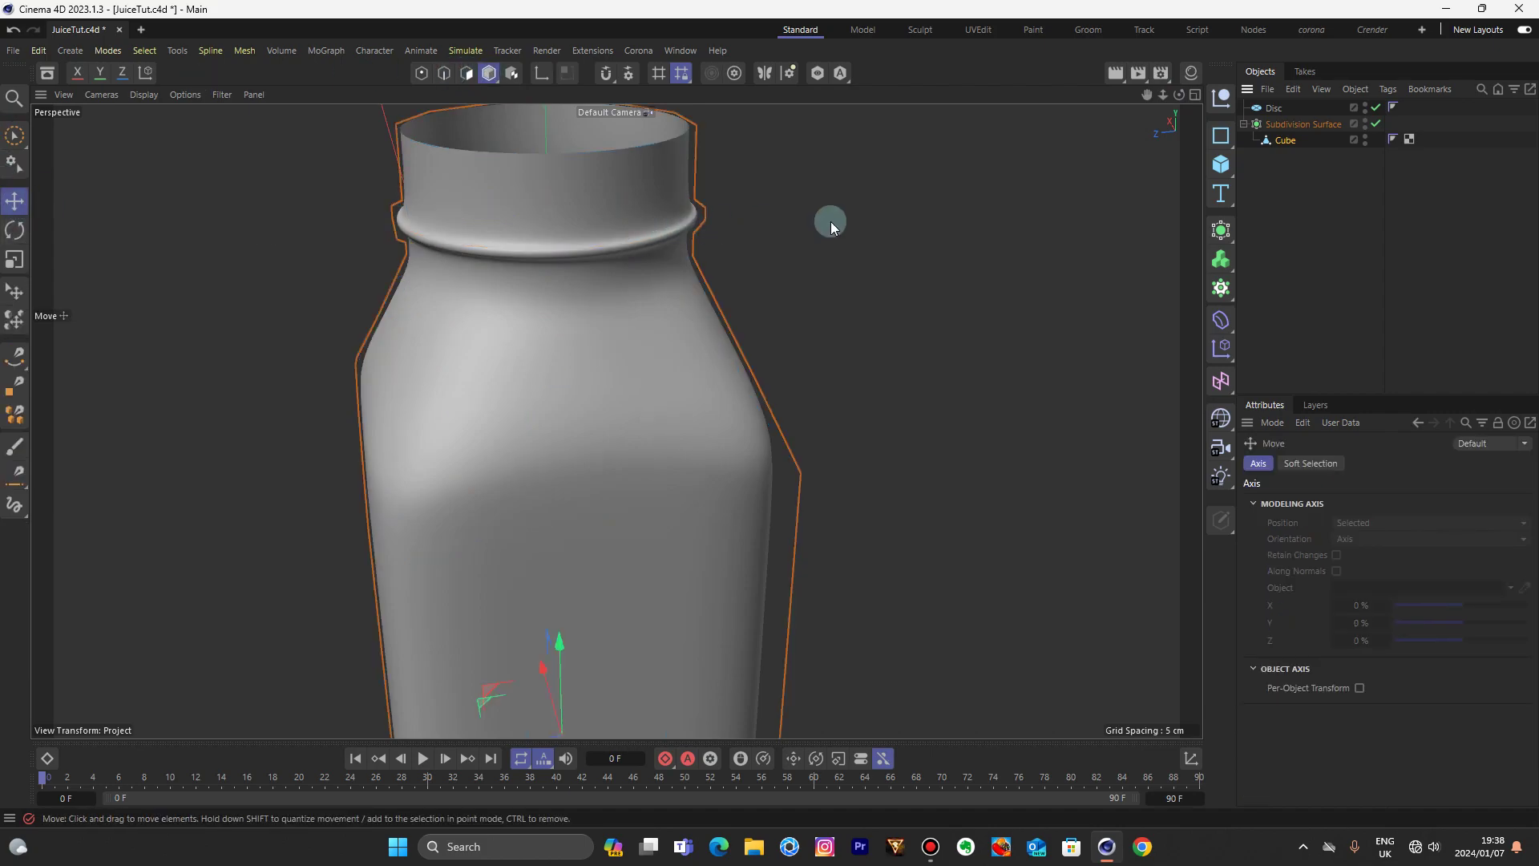
pyautogui.click(831, 221)
# - Save an incremental version of the project
pyautogui.moveTo(1160, 97); pyautogui.dragTo(1182, 56)
pyautogui.moveTo(615, 420); pyautogui.dragTo(616, 420)
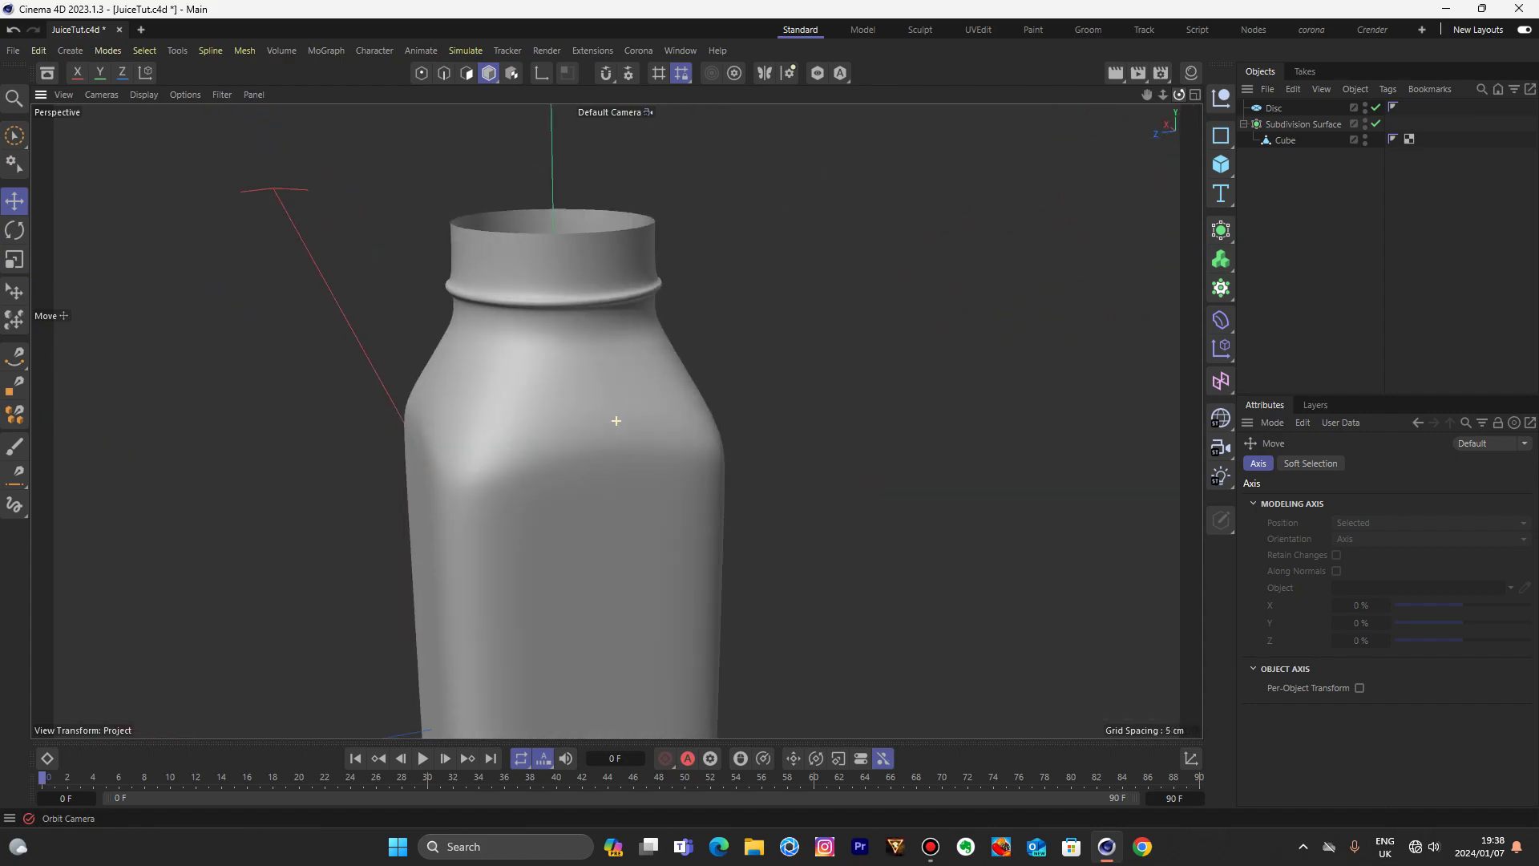
pyautogui.moveTo(1162, 98); pyautogui.dragTo(1162, 98)
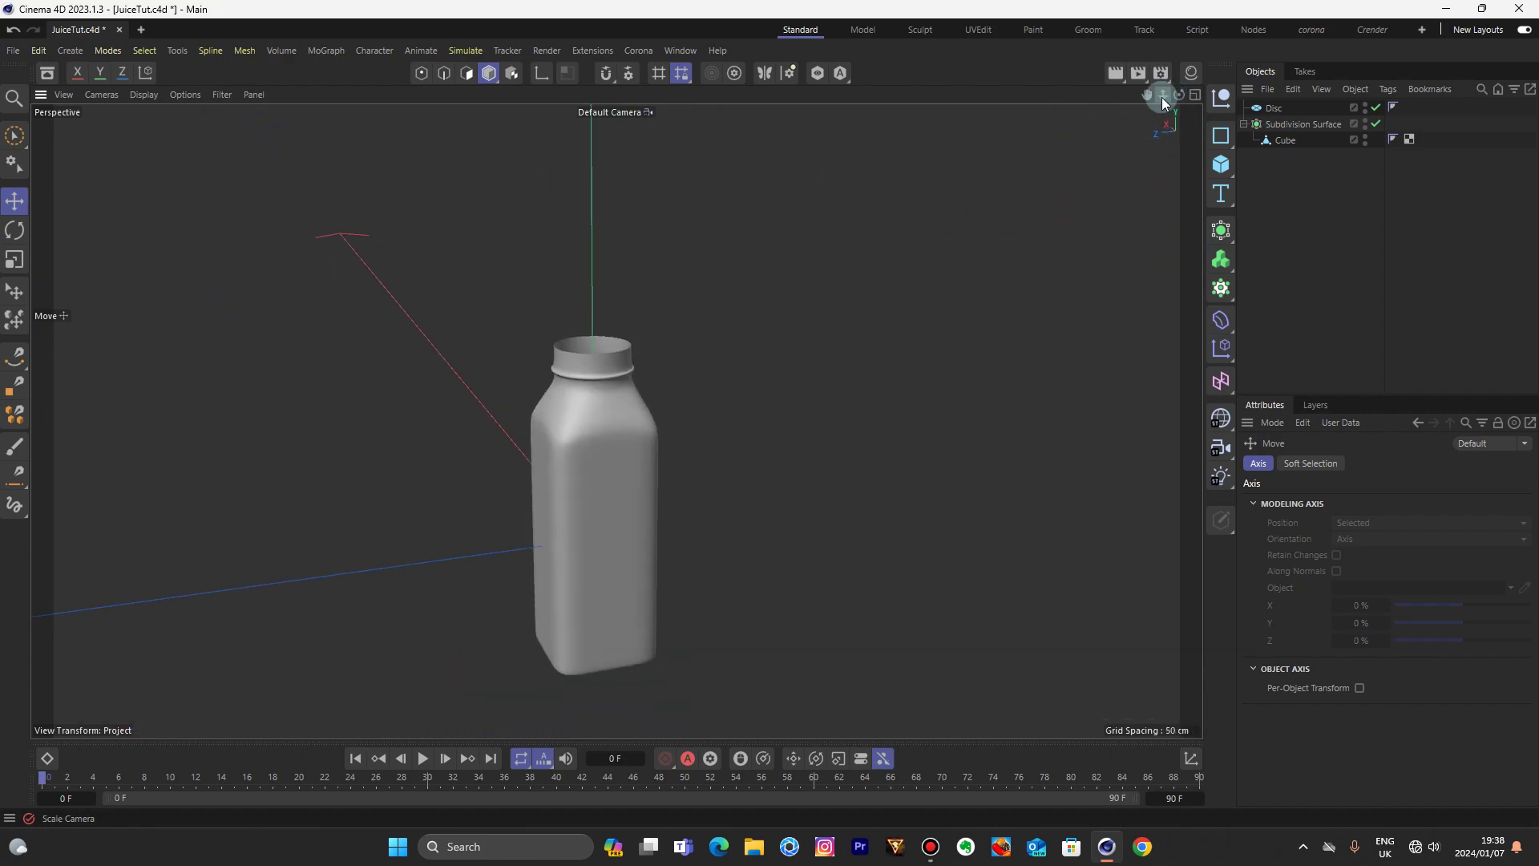
pyautogui.click(14, 53)
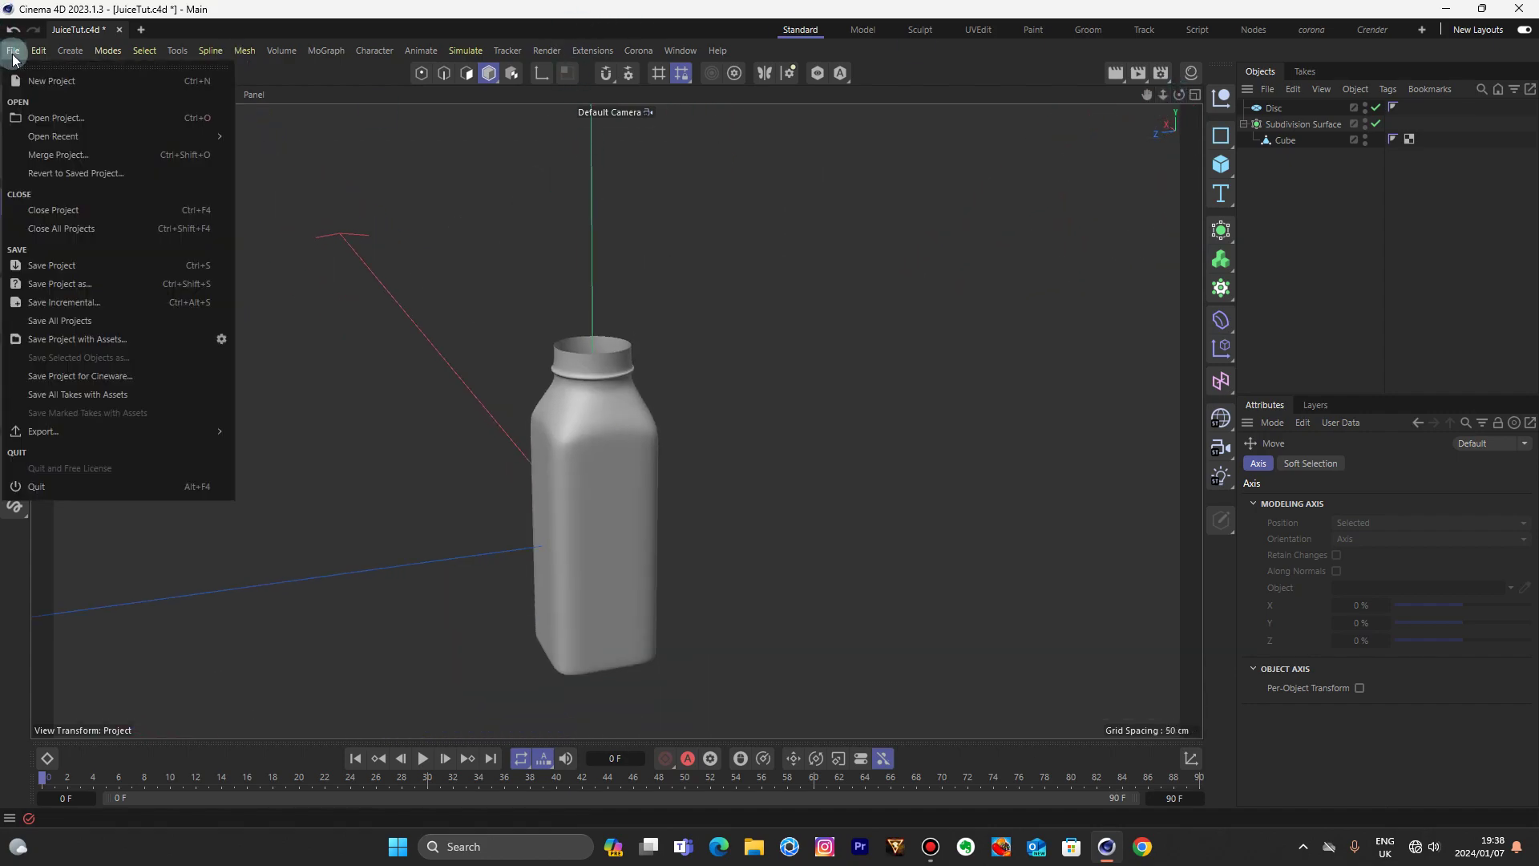
pyautogui.click(57, 302)
# - Select the Cube and disable the Subdivision Surface to work on the bottle's neck
pyautogui.moveTo(1147, 94); pyautogui.dragTo(1104, 95)
pyautogui.click(1284, 141)
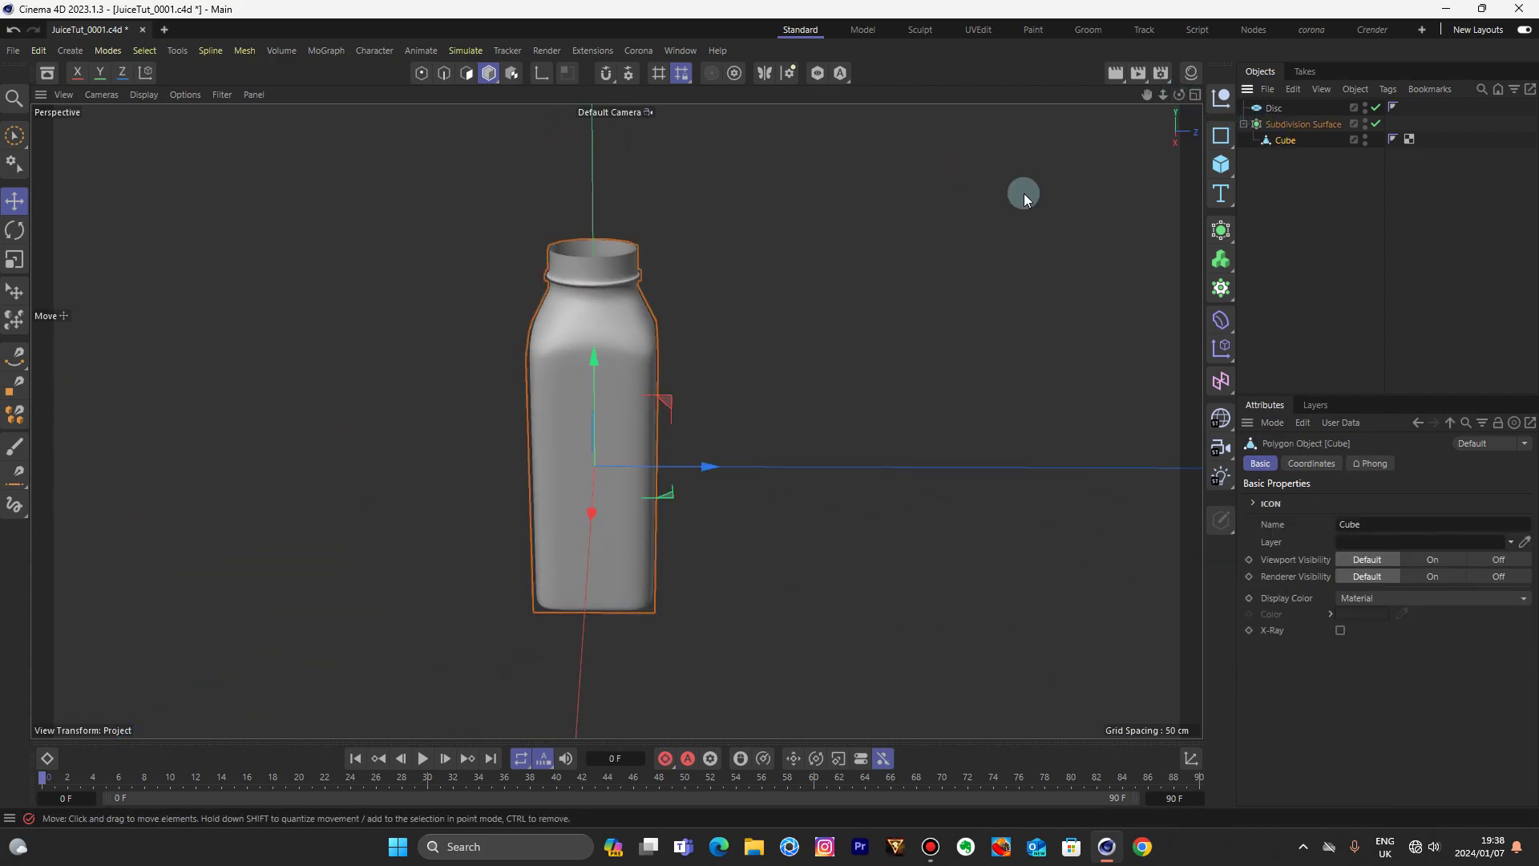
pyautogui.scroll(3, 713, 314)
pyautogui.press('q')
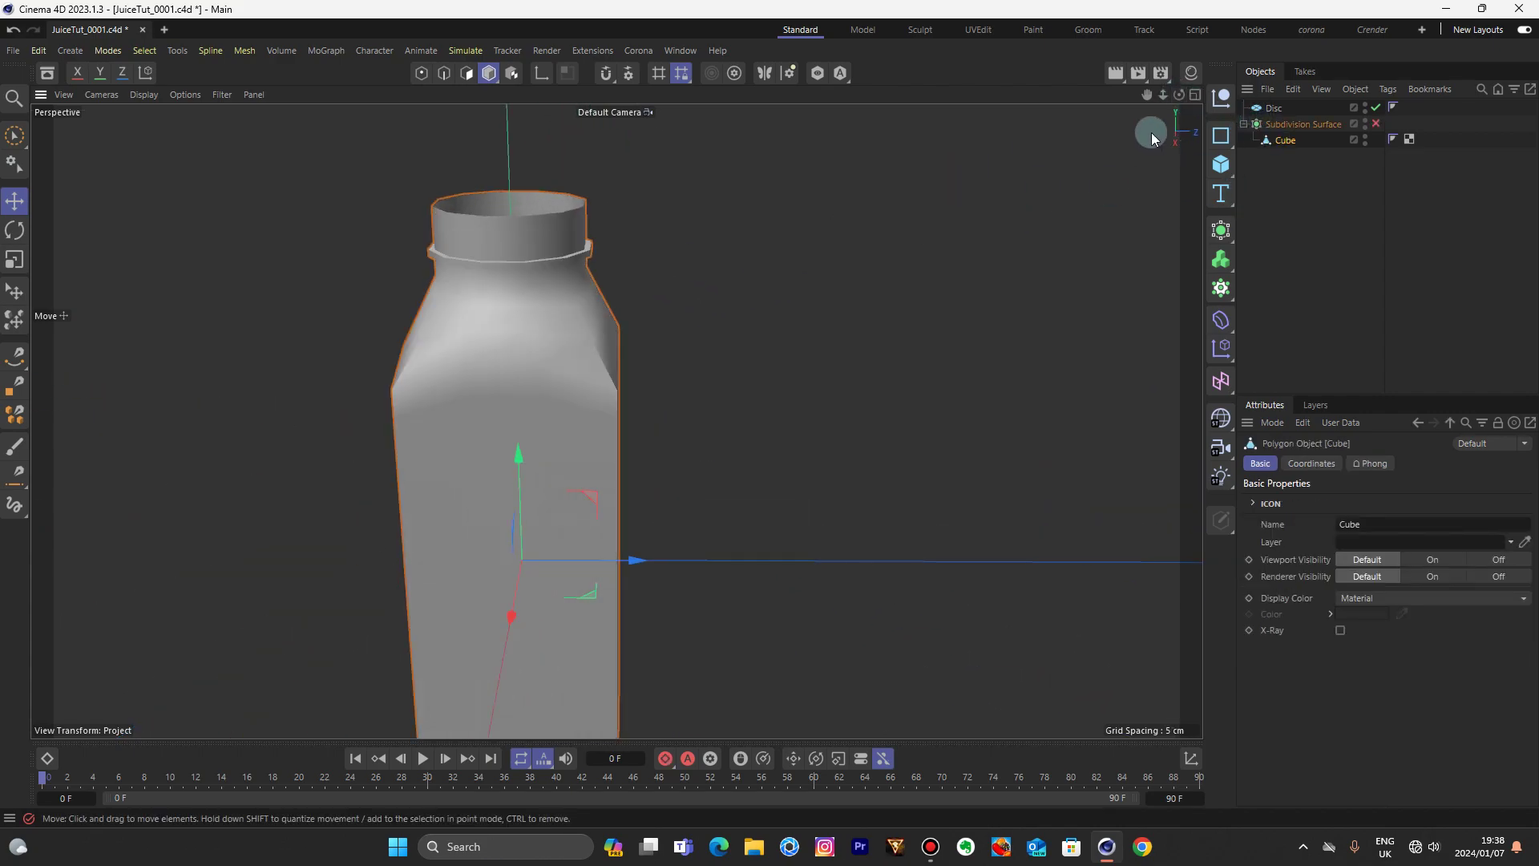
pyautogui.moveTo(1153, 98); pyautogui.dragTo(1153, 97)
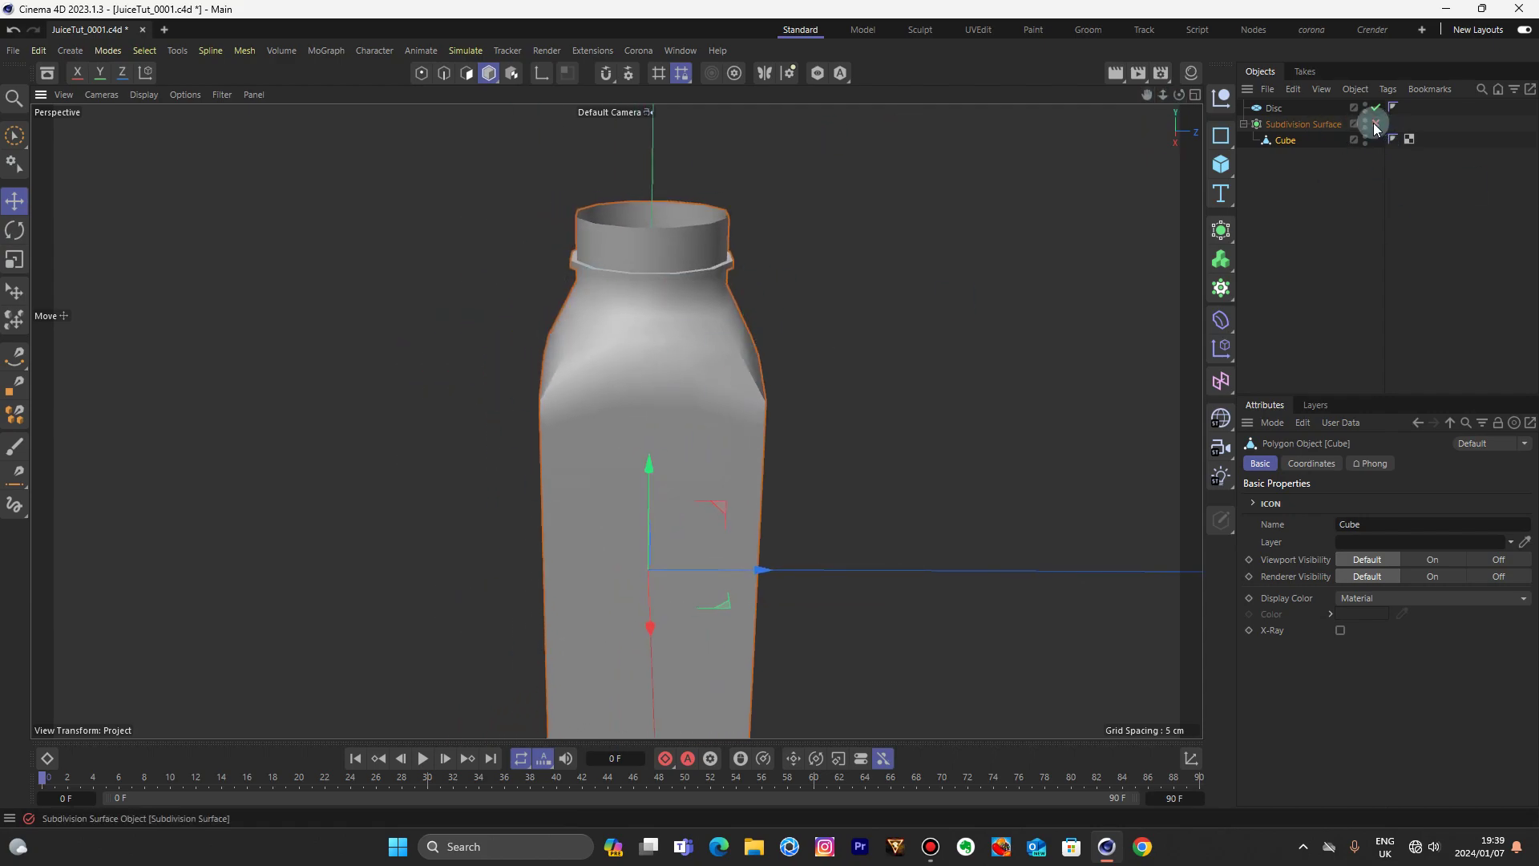
# - Loop-select the neck polygons above the raised ring in Polygon mode and split them into a separate object
pyautogui.click(467, 73)
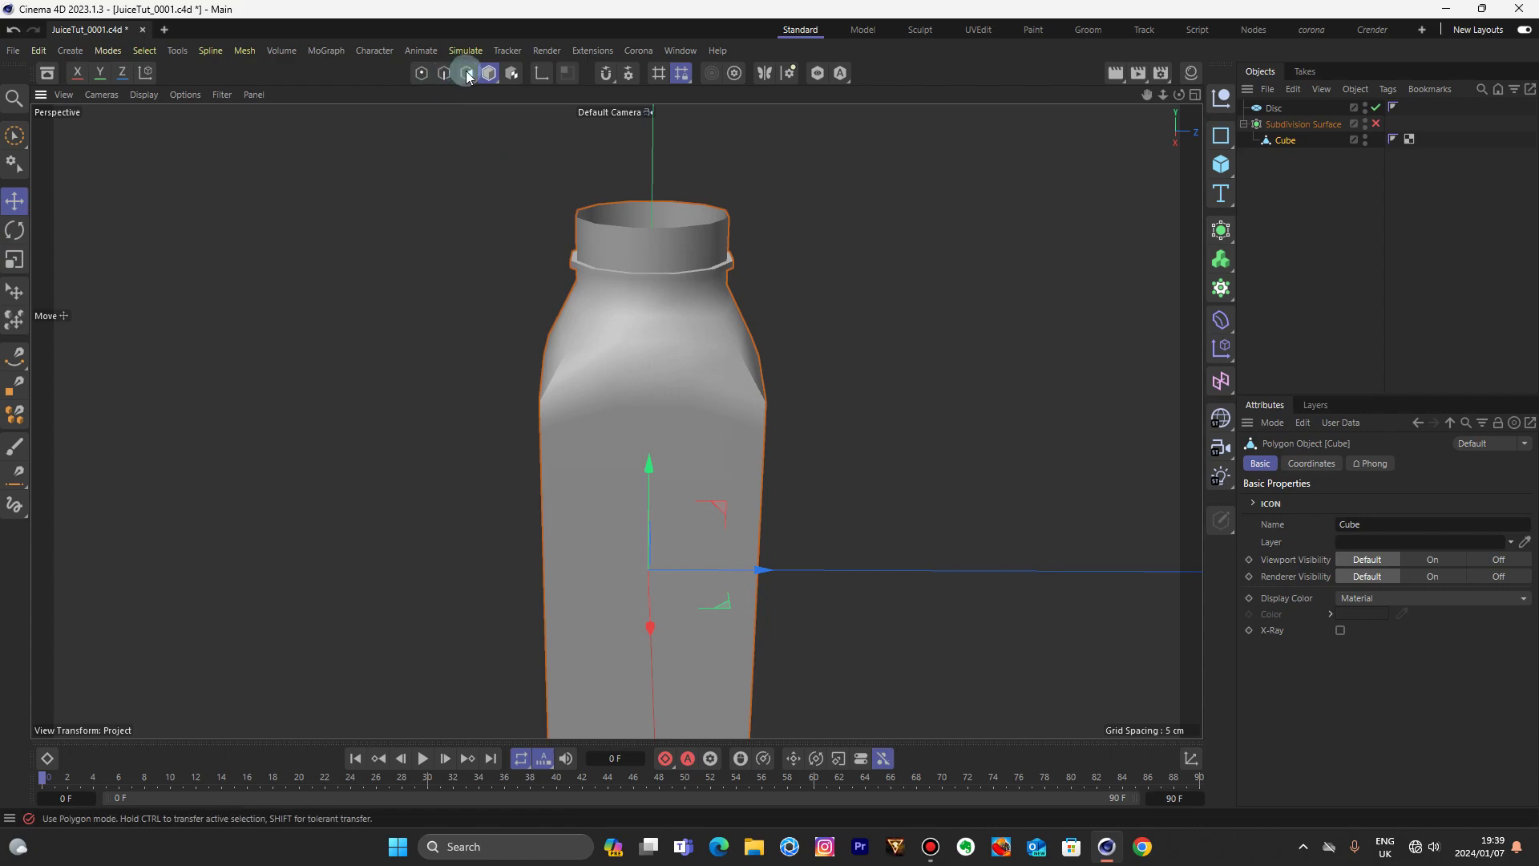
pyautogui.doubleClick(645, 263)
pyautogui.scroll(3, 834, 256)
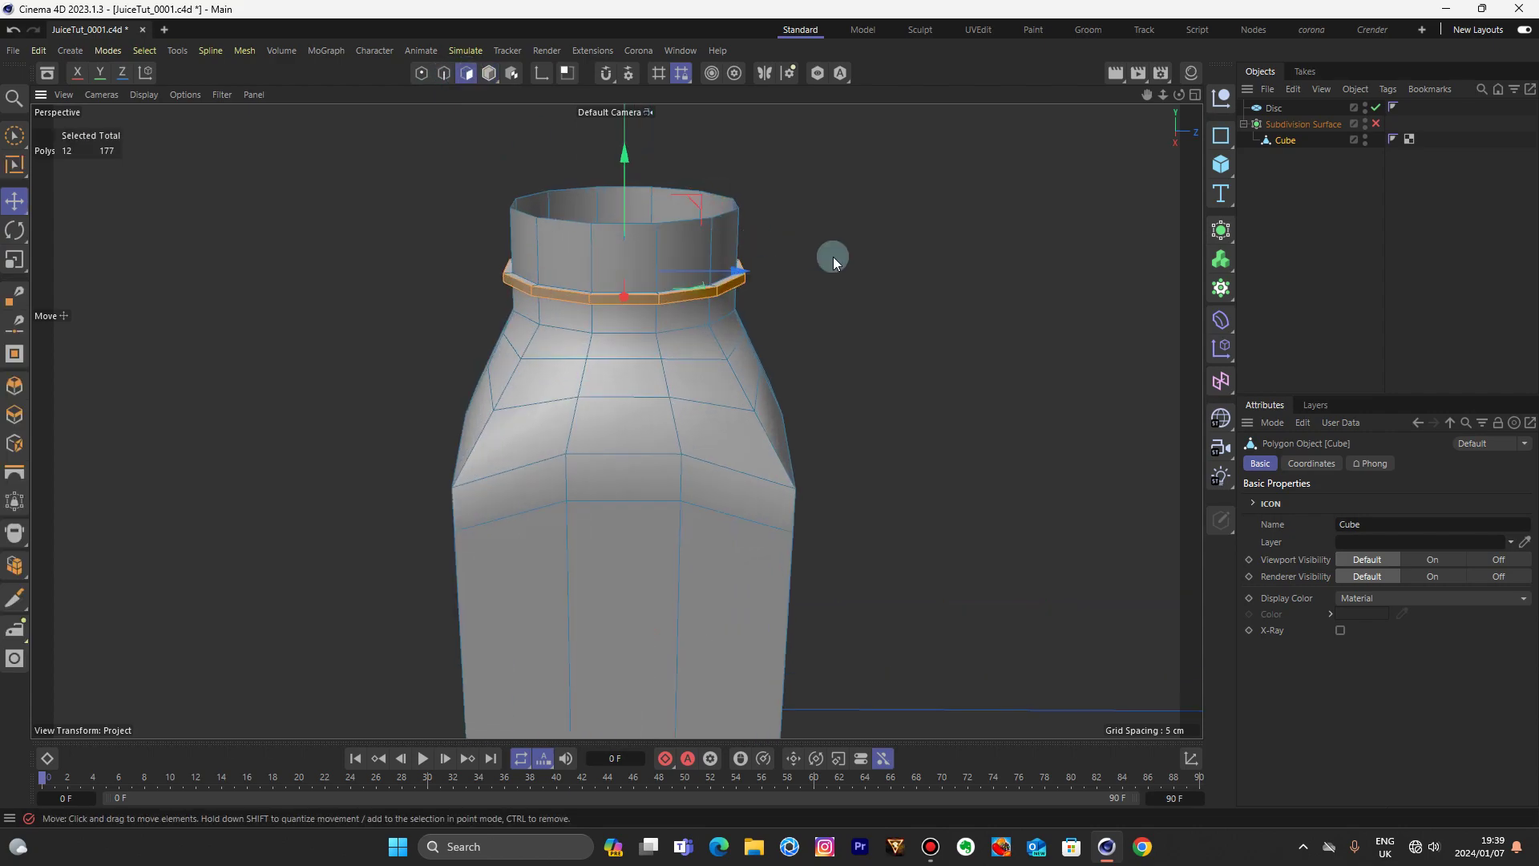
pyautogui.press('u')
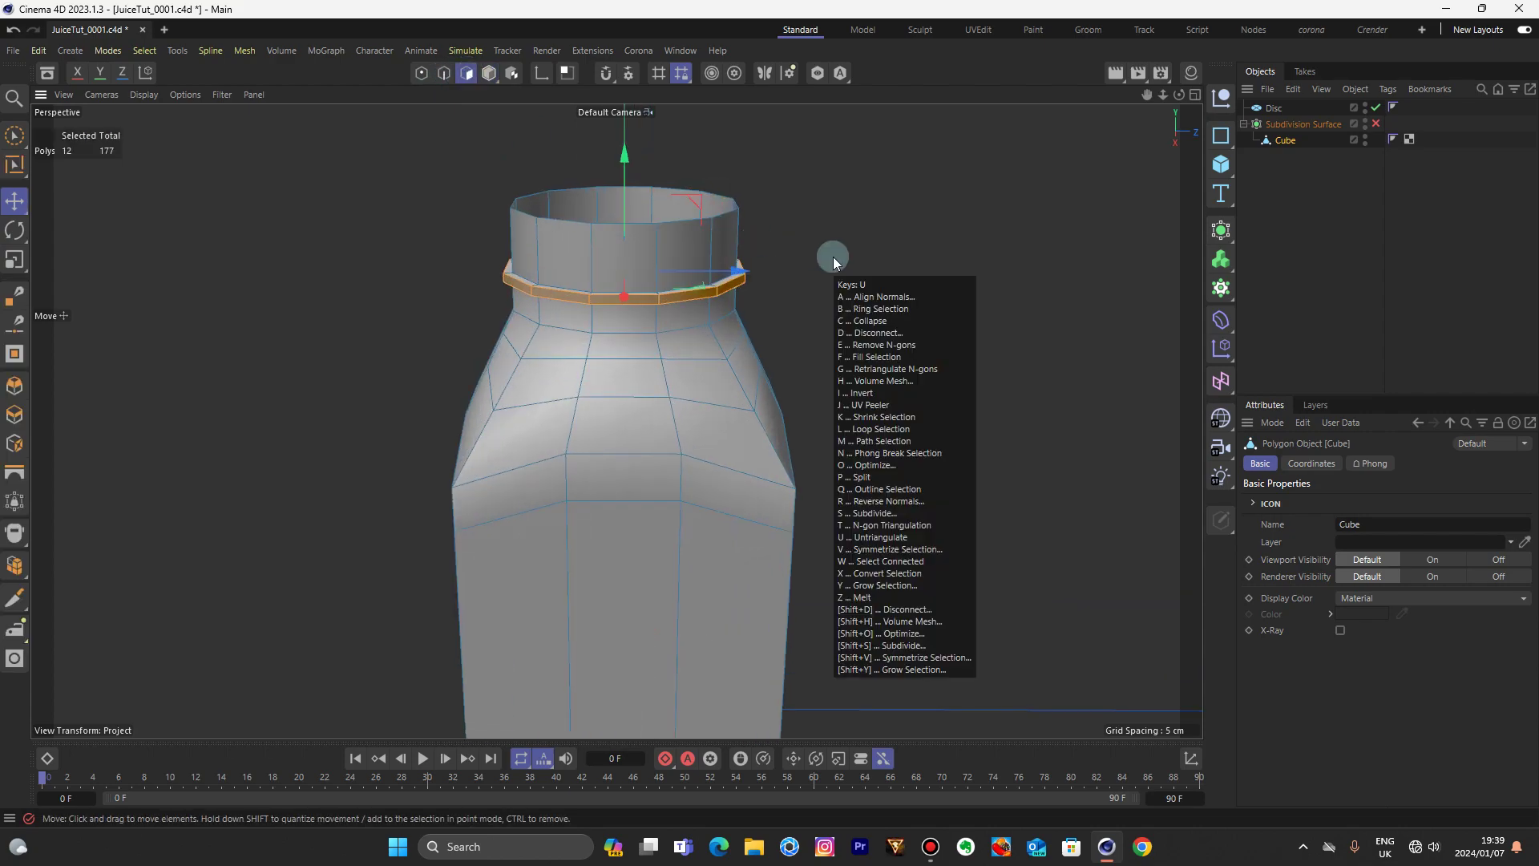
pyautogui.press('l')
pyautogui.click(657, 243)
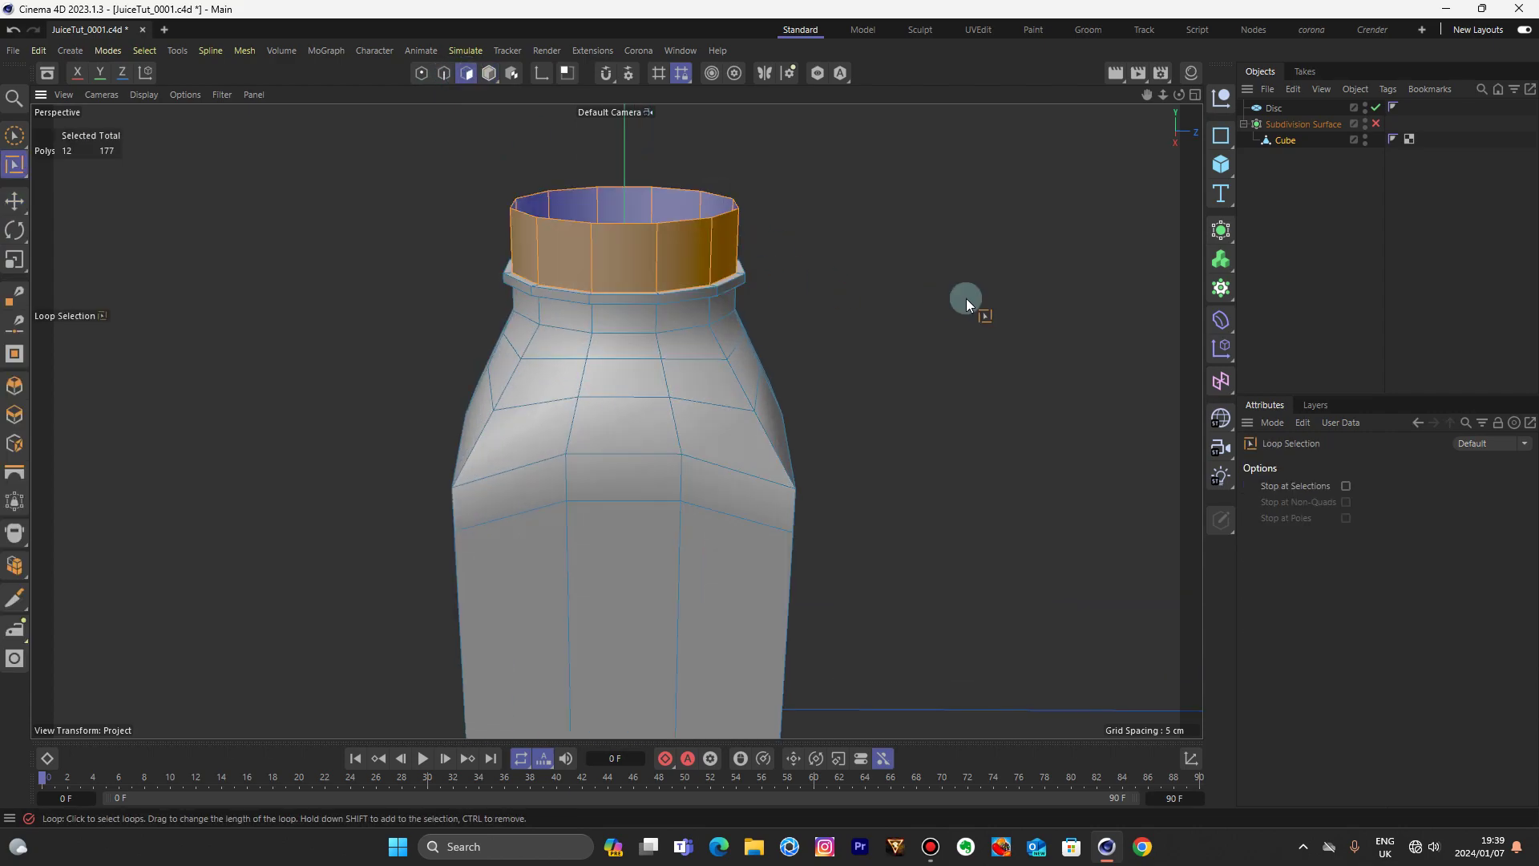
pyautogui.press('u')
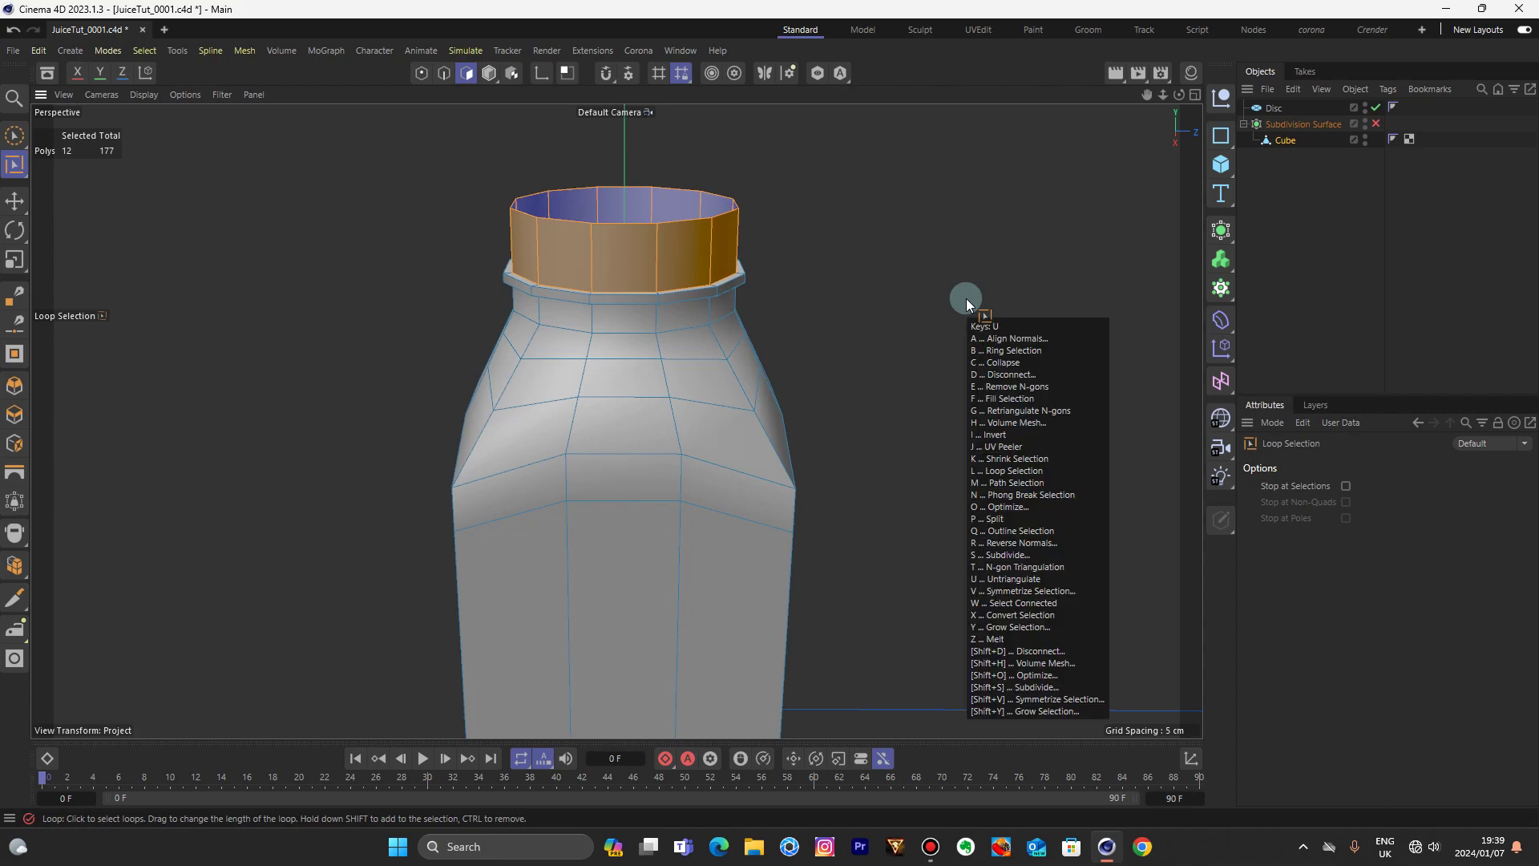
pyautogui.press('p')
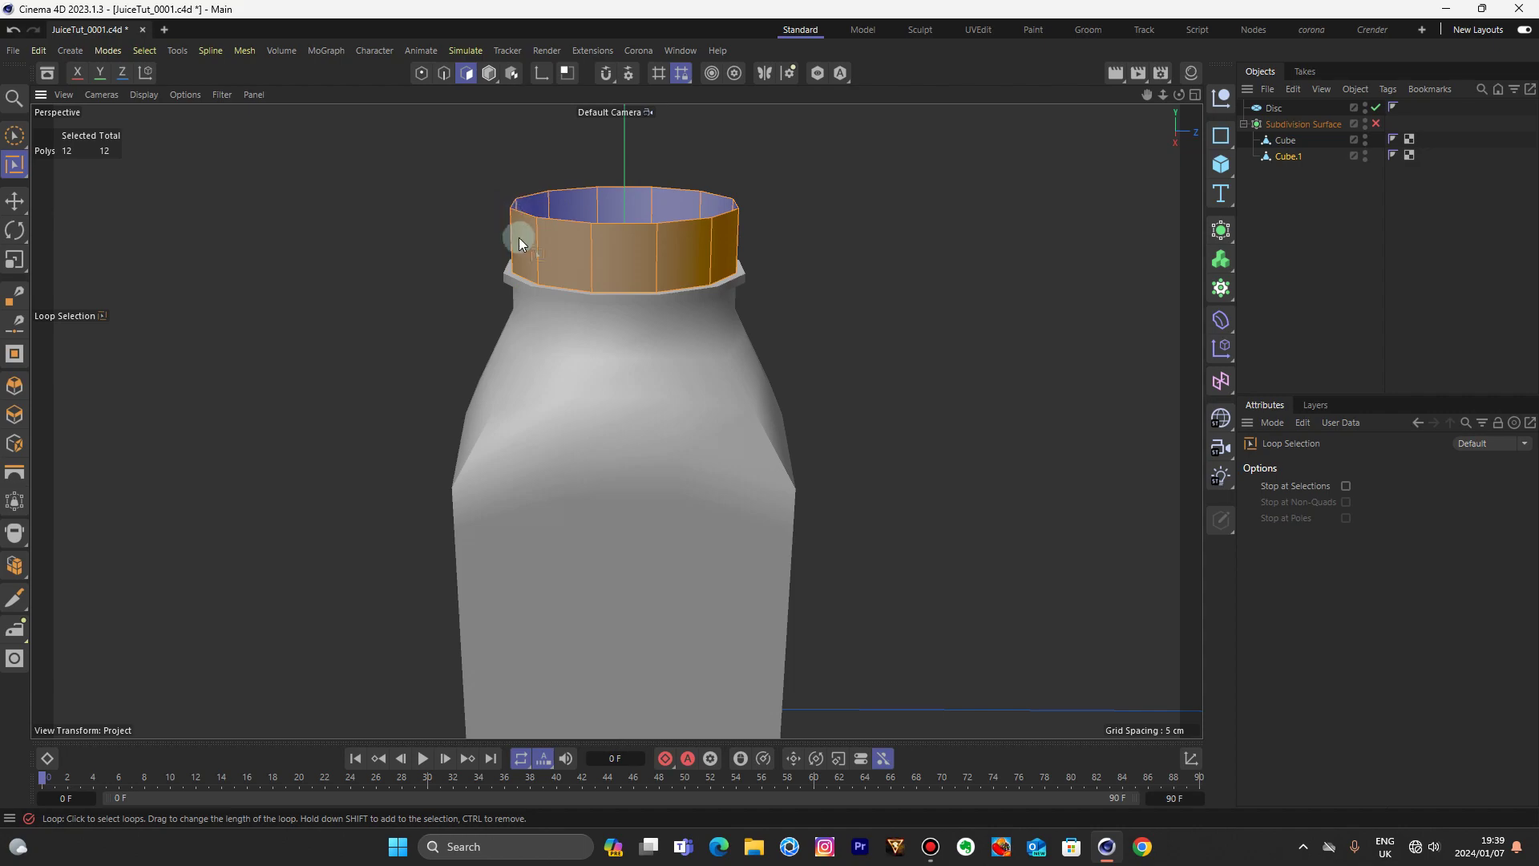
# - Rename the object split from the neck as "lid"
pyautogui.doubleClick(1294, 158)
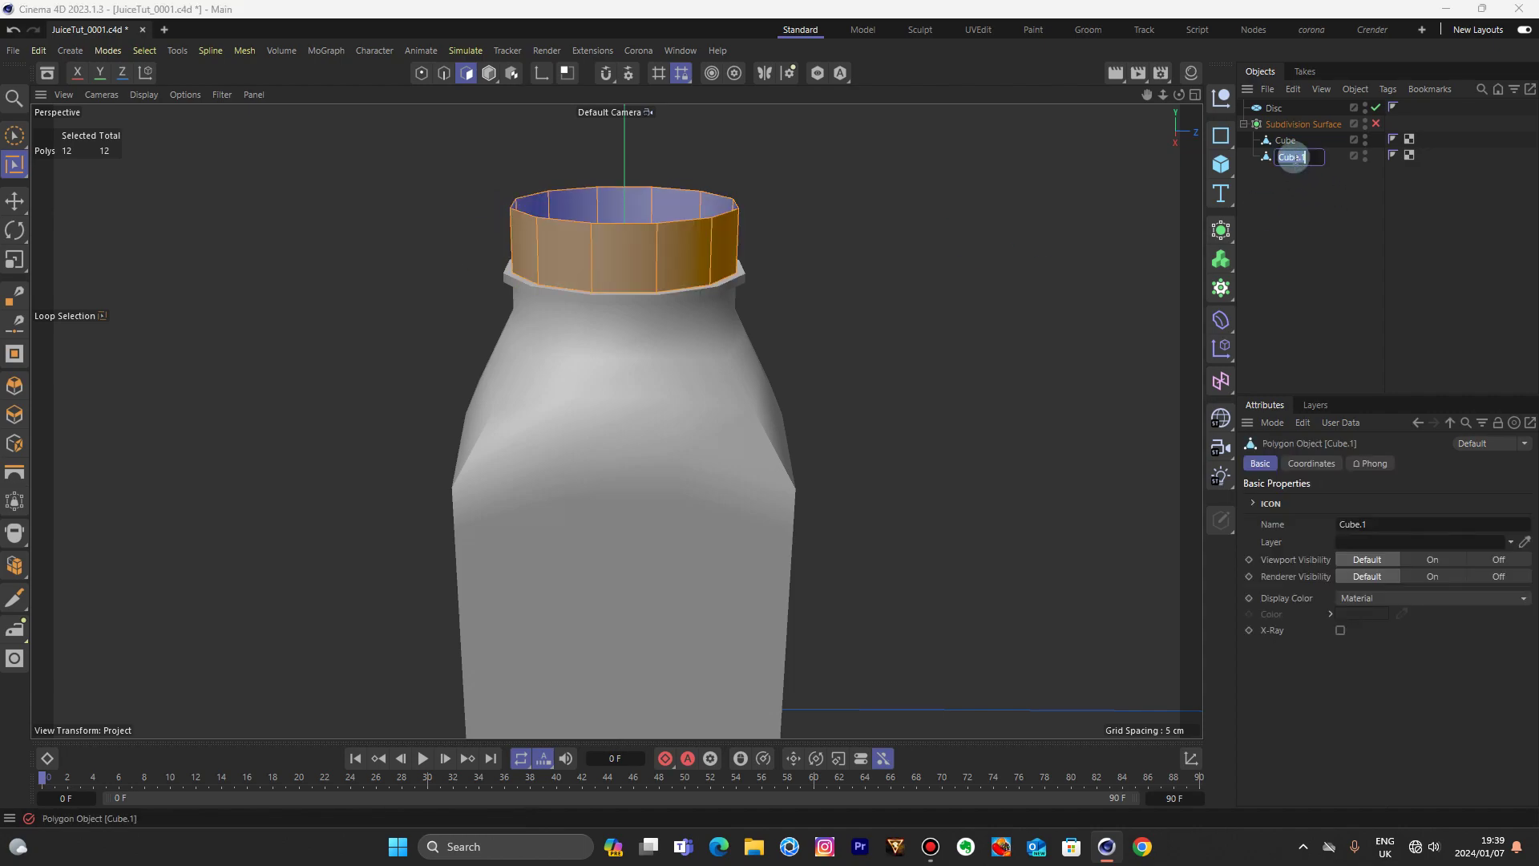
pyautogui.write('lid')
pyautogui.press('Return')
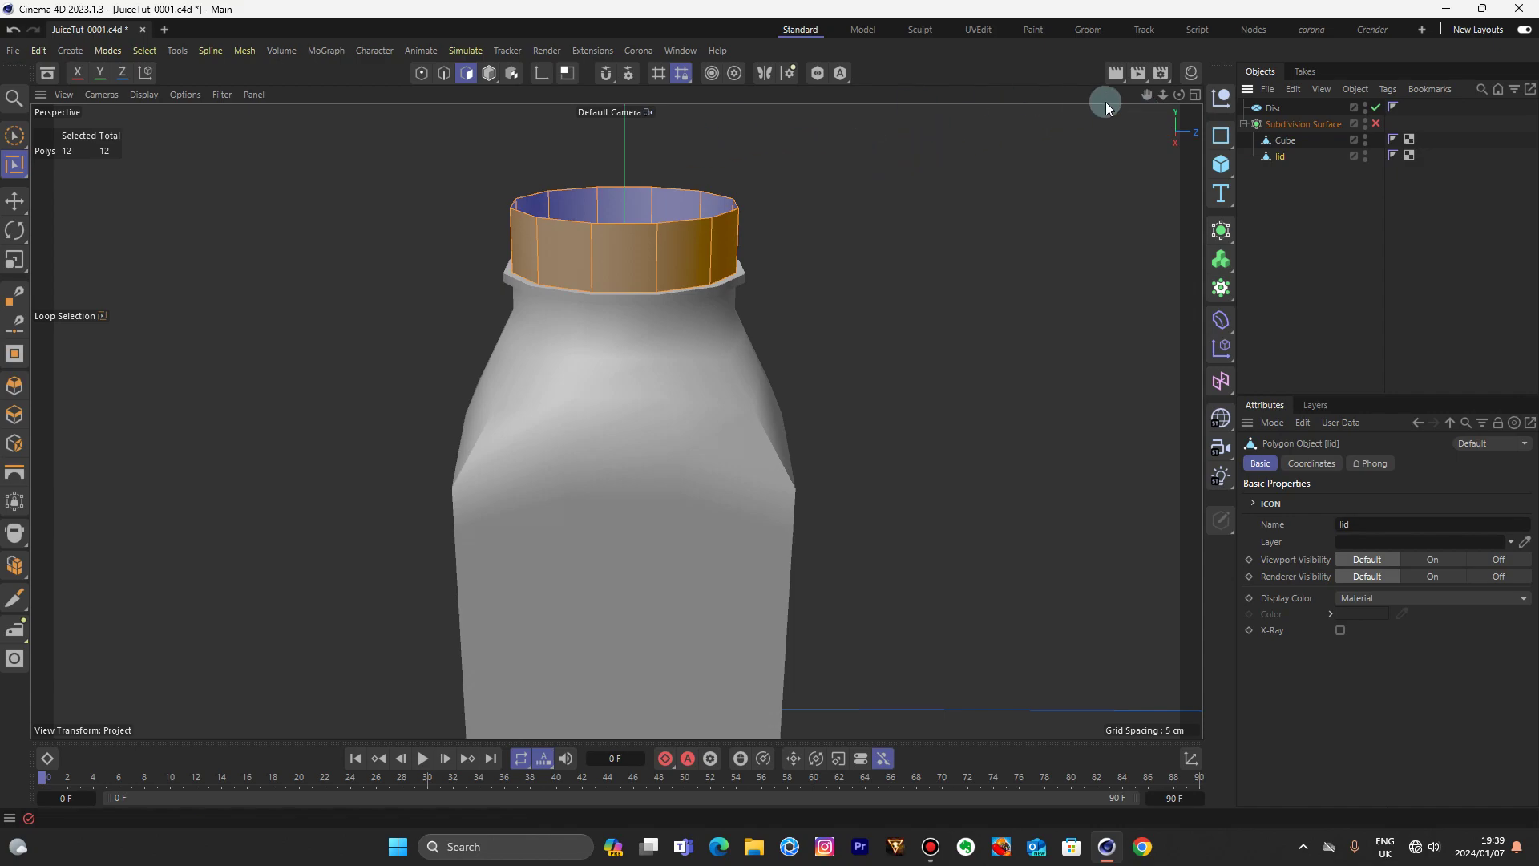
# - Scale the lid's polygons up slightly so the lid sits just outside the bottle neck
pyautogui.moveTo(1179, 97); pyautogui.dragTo(616, 419)
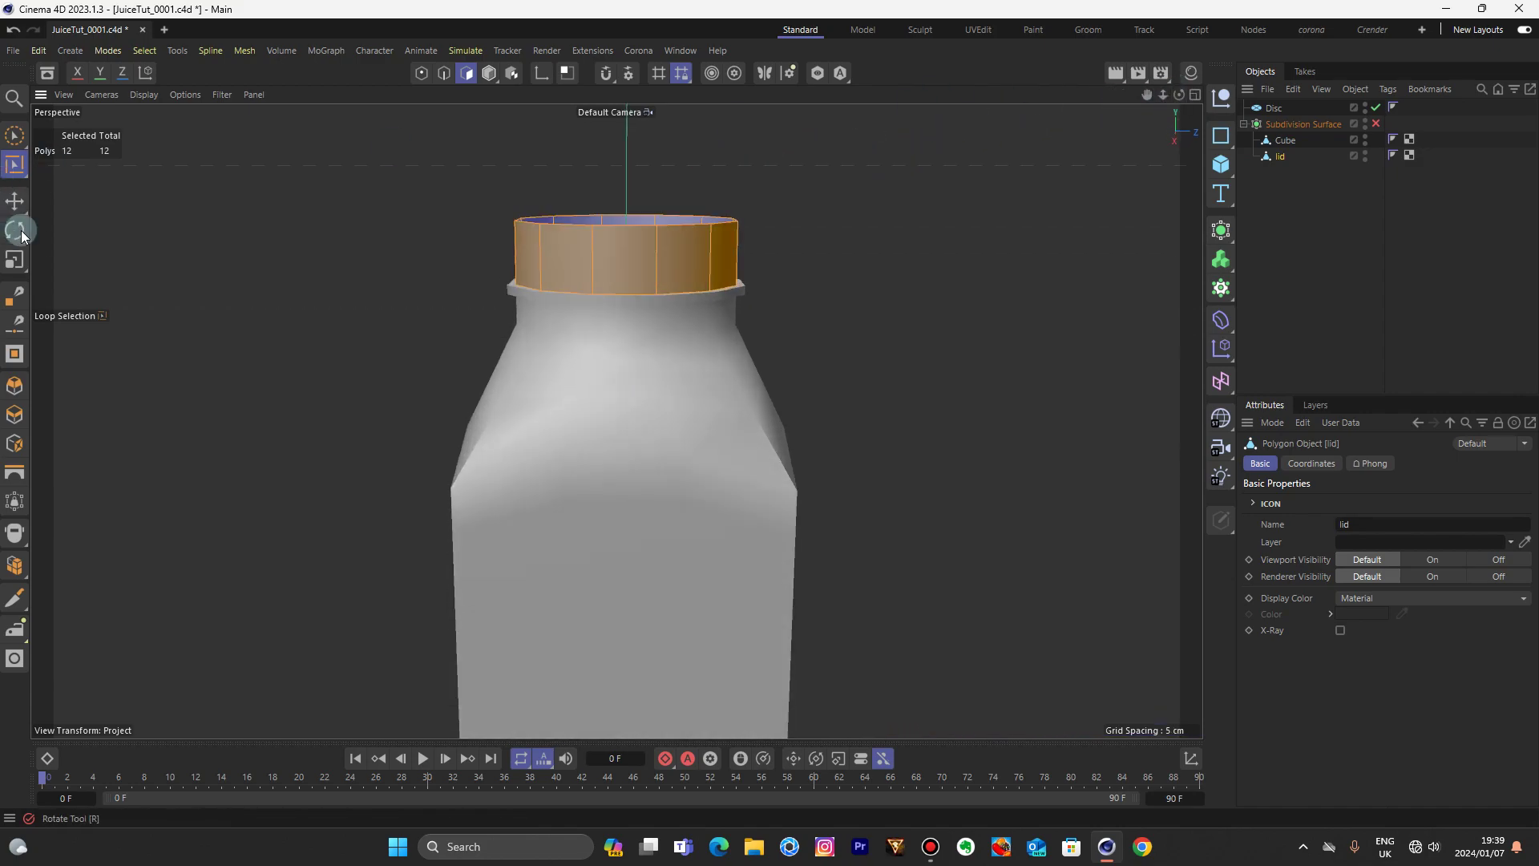
pyautogui.press('t')
pyautogui.scroll(2, 697, 285)
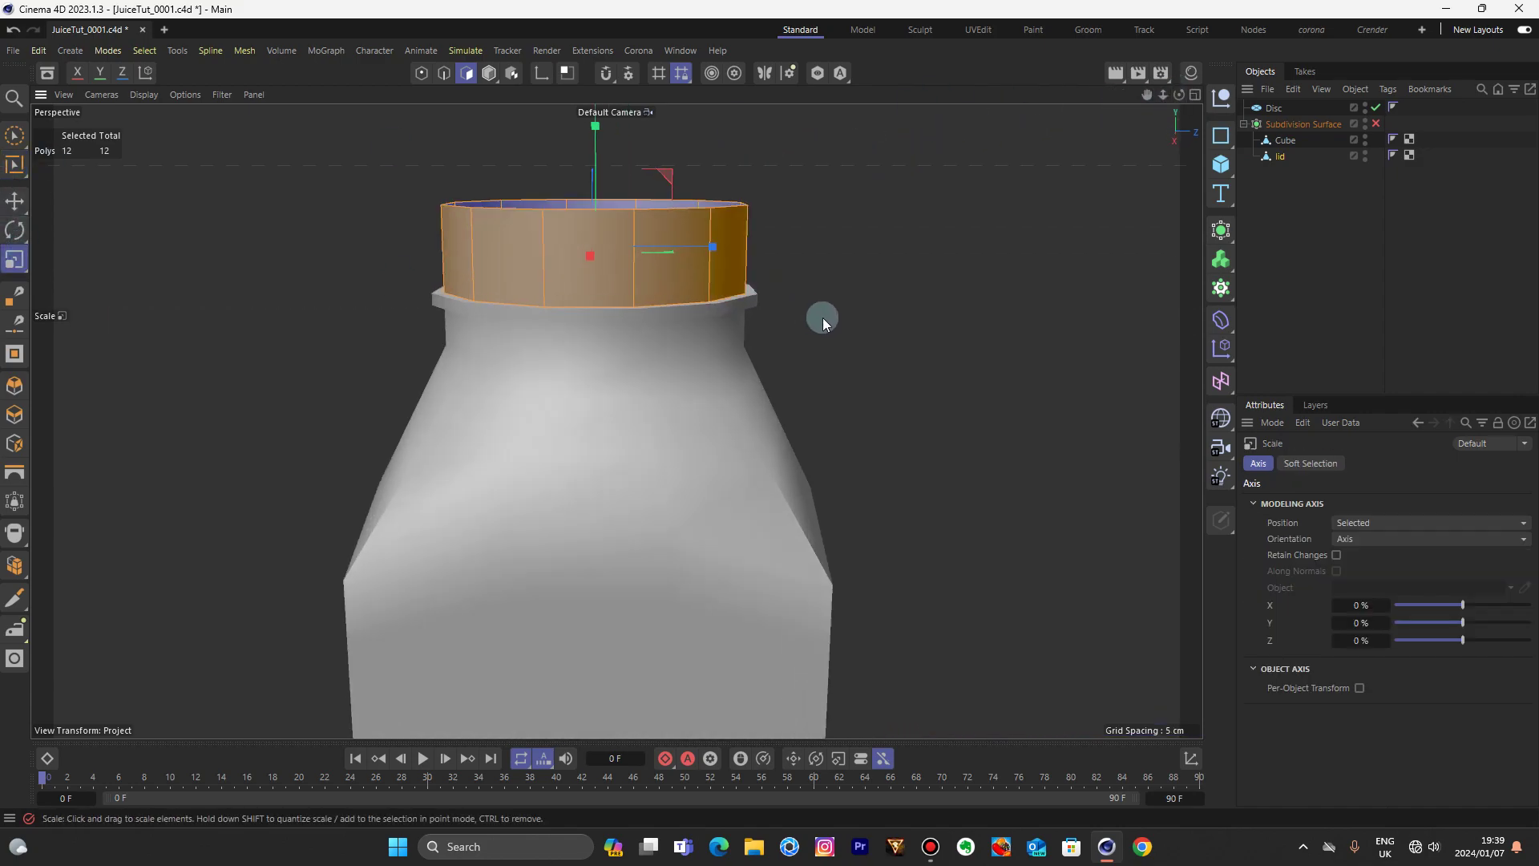
pyautogui.moveTo(822, 318); pyautogui.dragTo(830, 317)
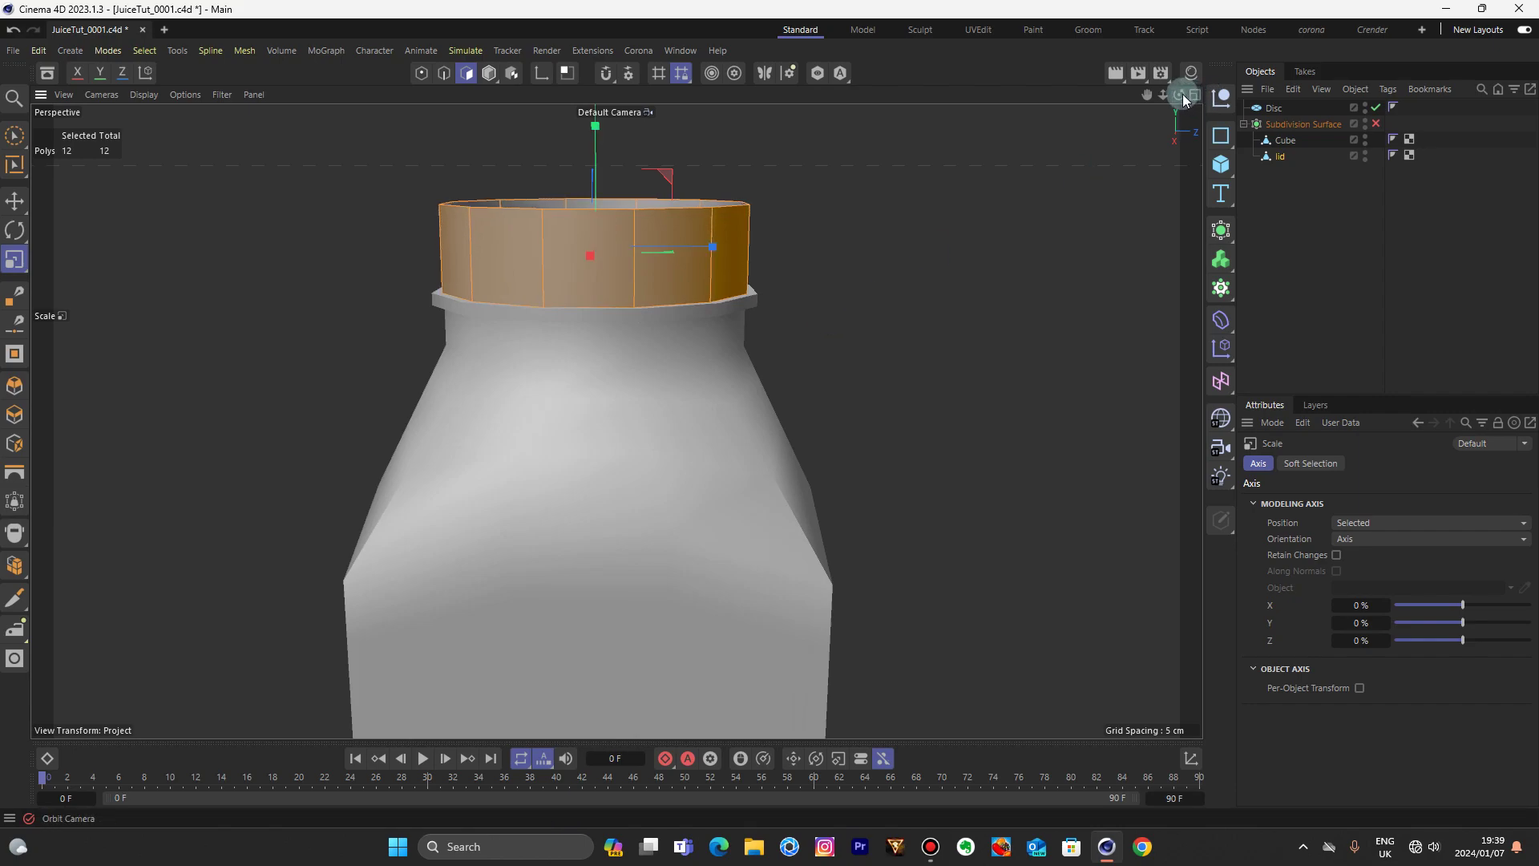
# - Raise the lid's top edge loop slightly above the rim of the neck in Edge mode
pyautogui.click(444, 72)
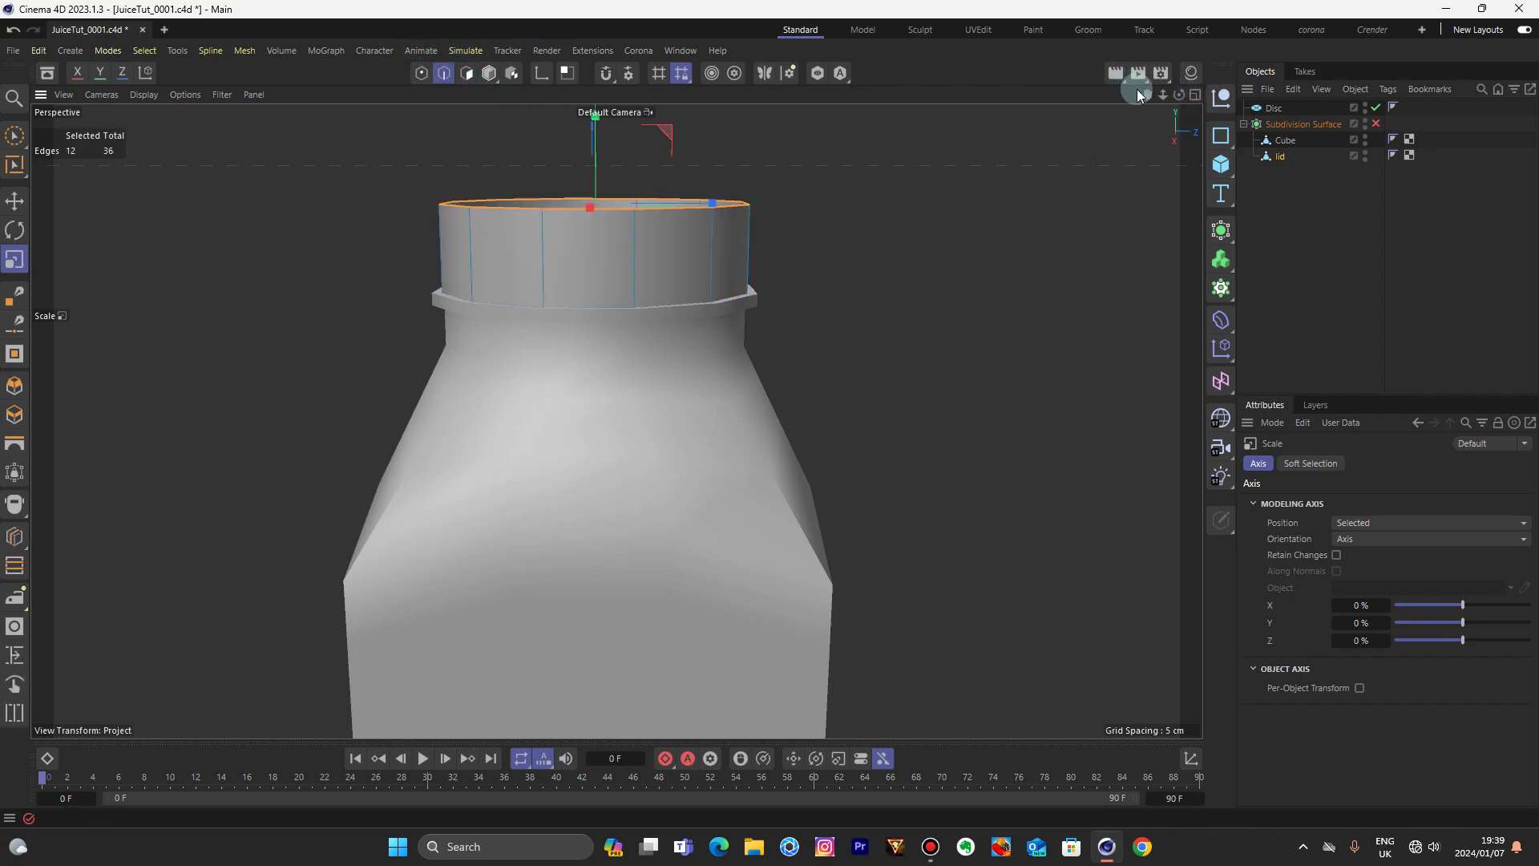
pyautogui.moveTo(1146, 95); pyautogui.dragTo(1137, 201)
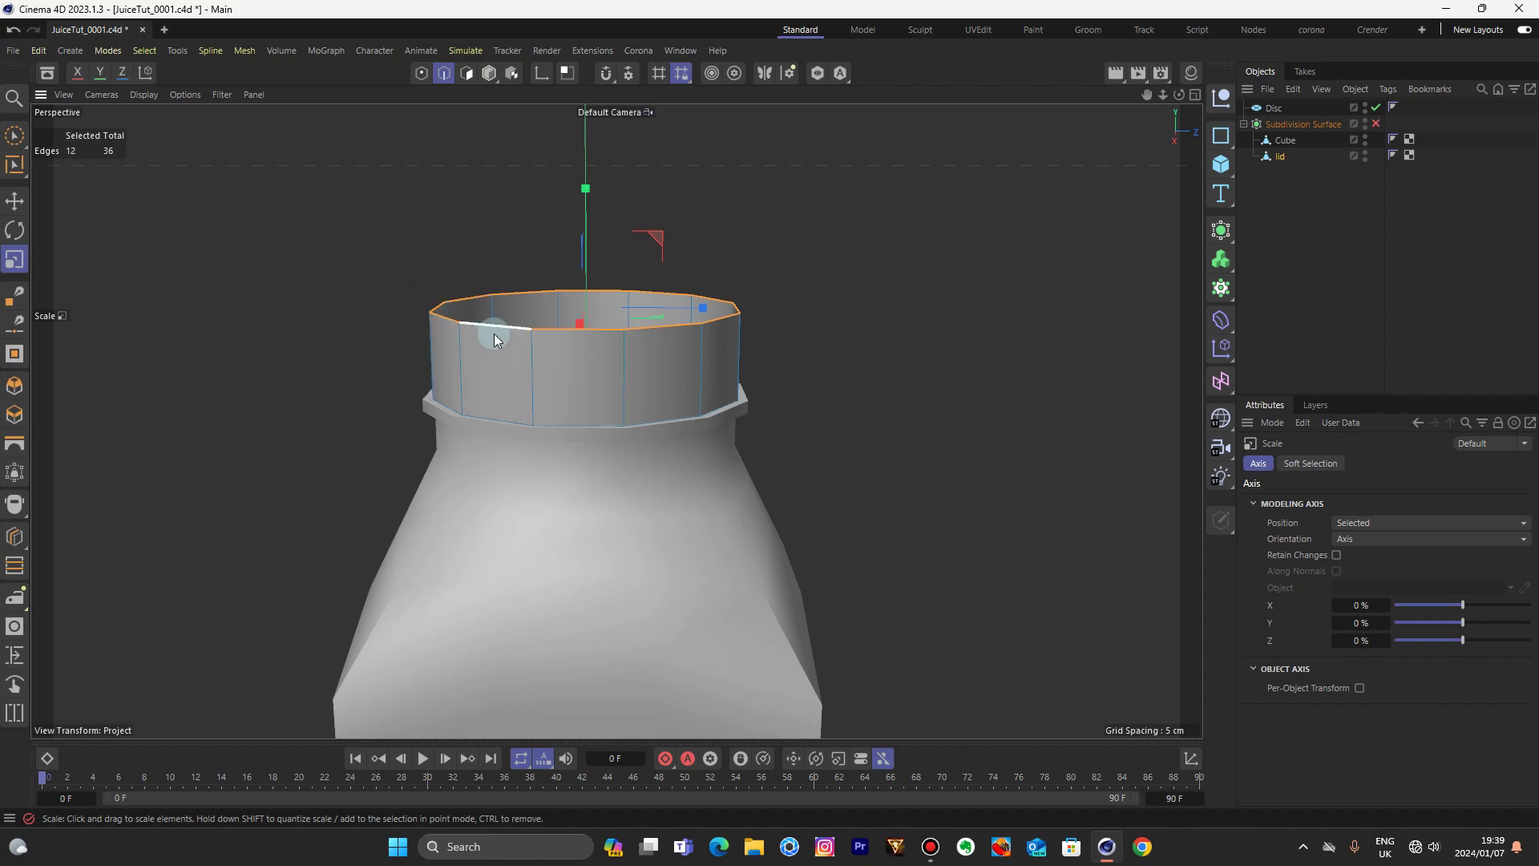
pyautogui.press('e')
pyautogui.moveTo(582, 178); pyautogui.dragTo(589, 181)
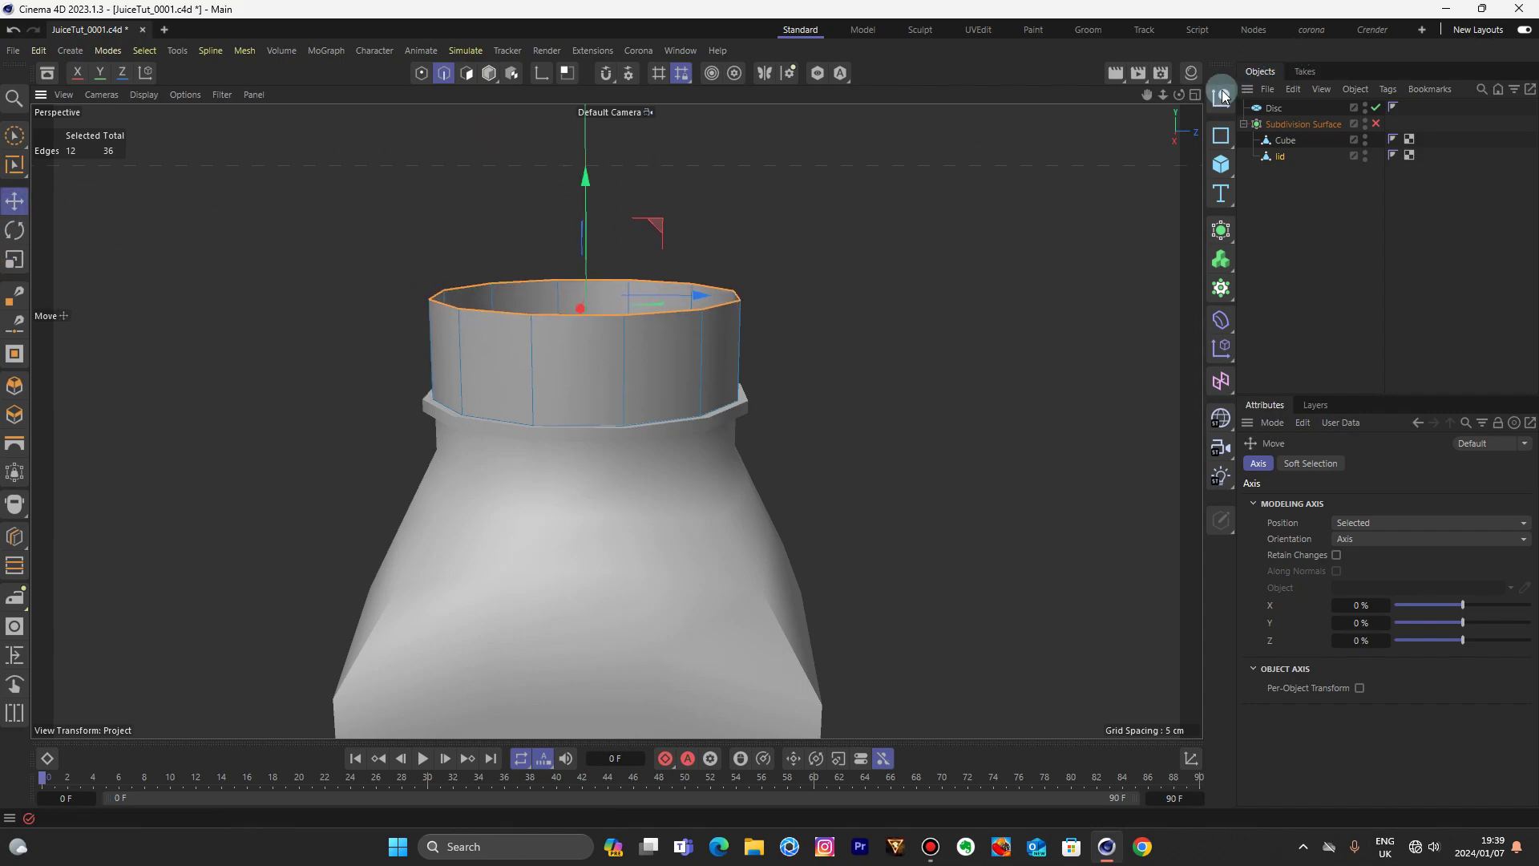
pyautogui.moveTo(1164, 95); pyautogui.dragTo(617, 421)
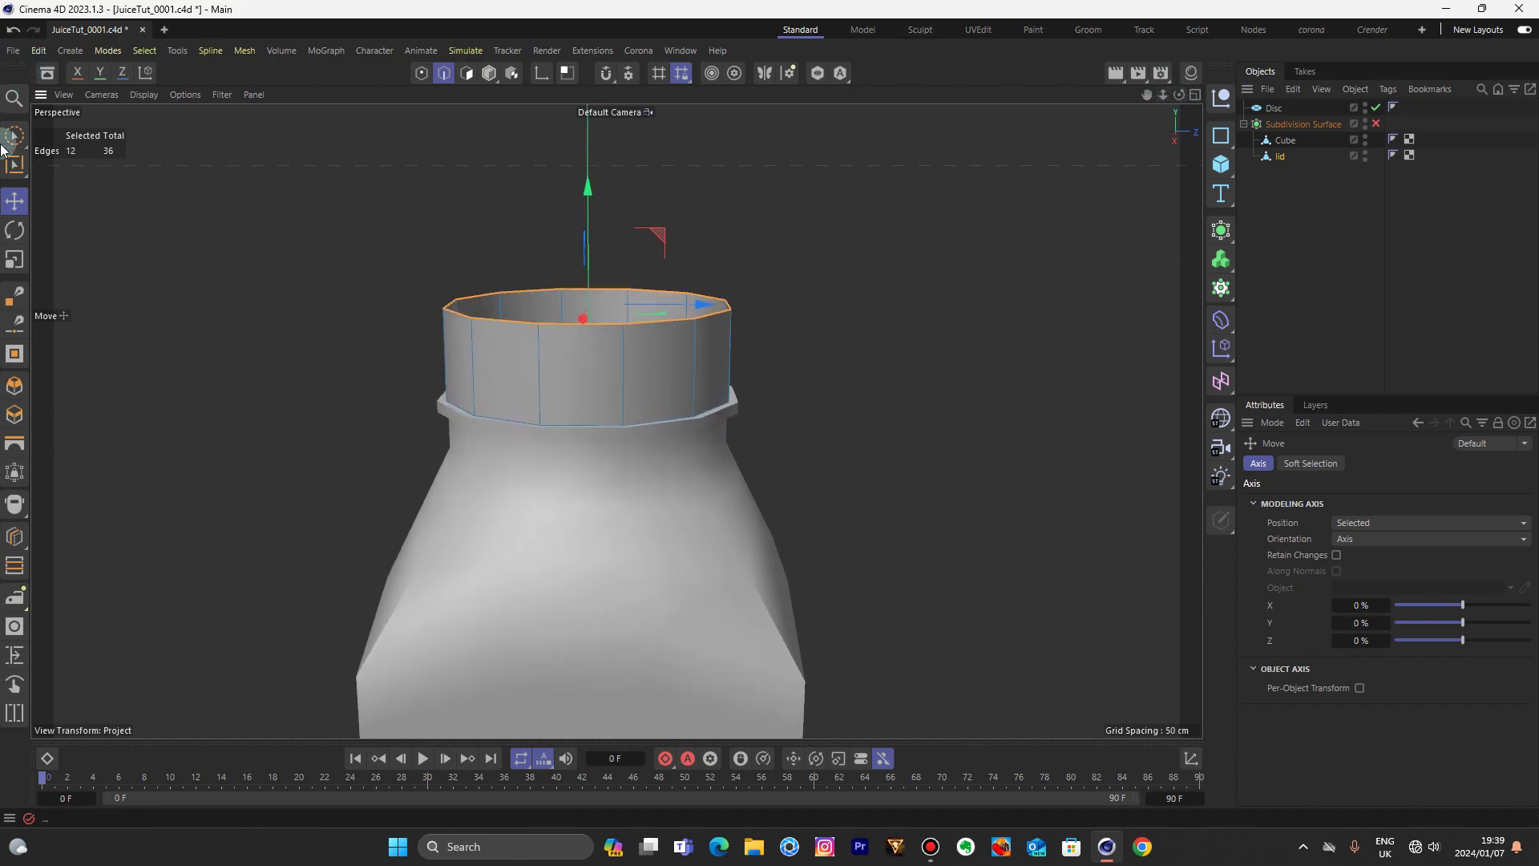
# - Close the open top of the lid with an N-gon using Close Polygon Hole
pyautogui.click(13, 356)
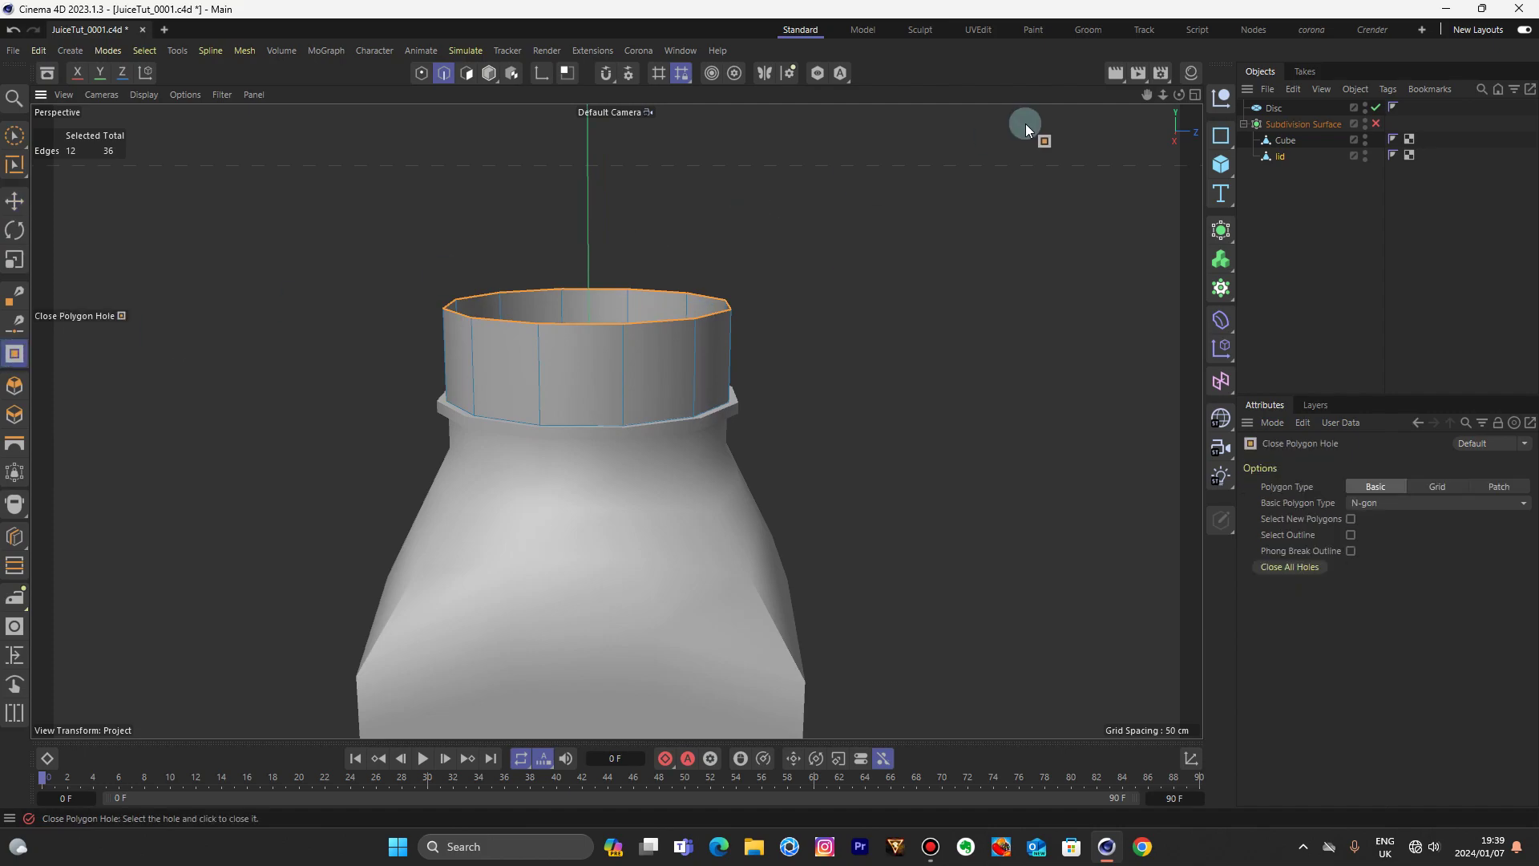
pyautogui.moveTo(1178, 94); pyautogui.dragTo(1178, 161)
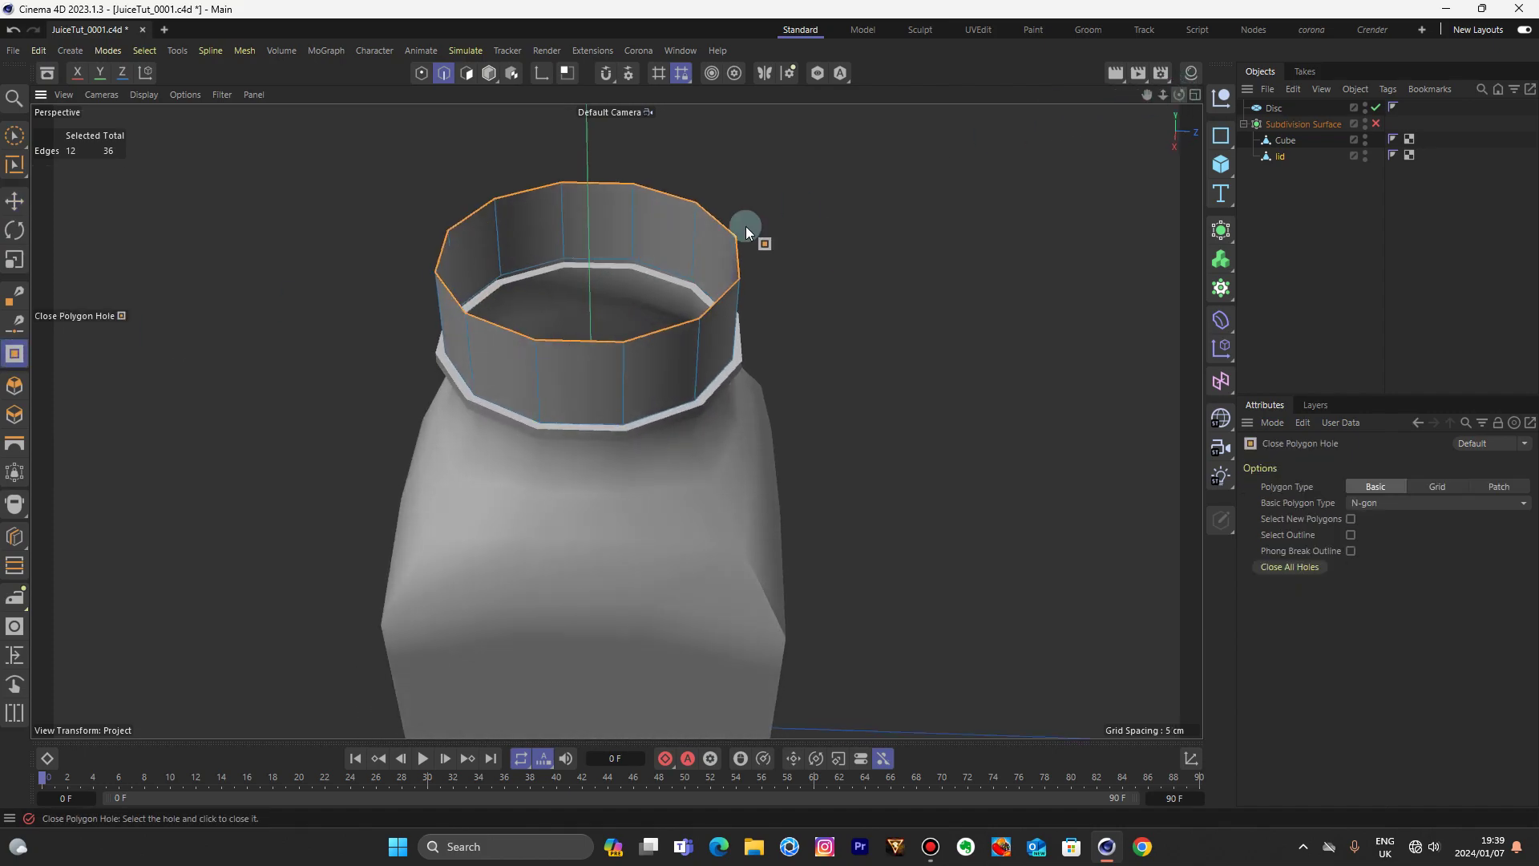
pyautogui.click(665, 330)
# - Select the lid's top face and inset it repeatedly toward the centre, with a last offset of 0.79 cm
pyautogui.click(467, 73)
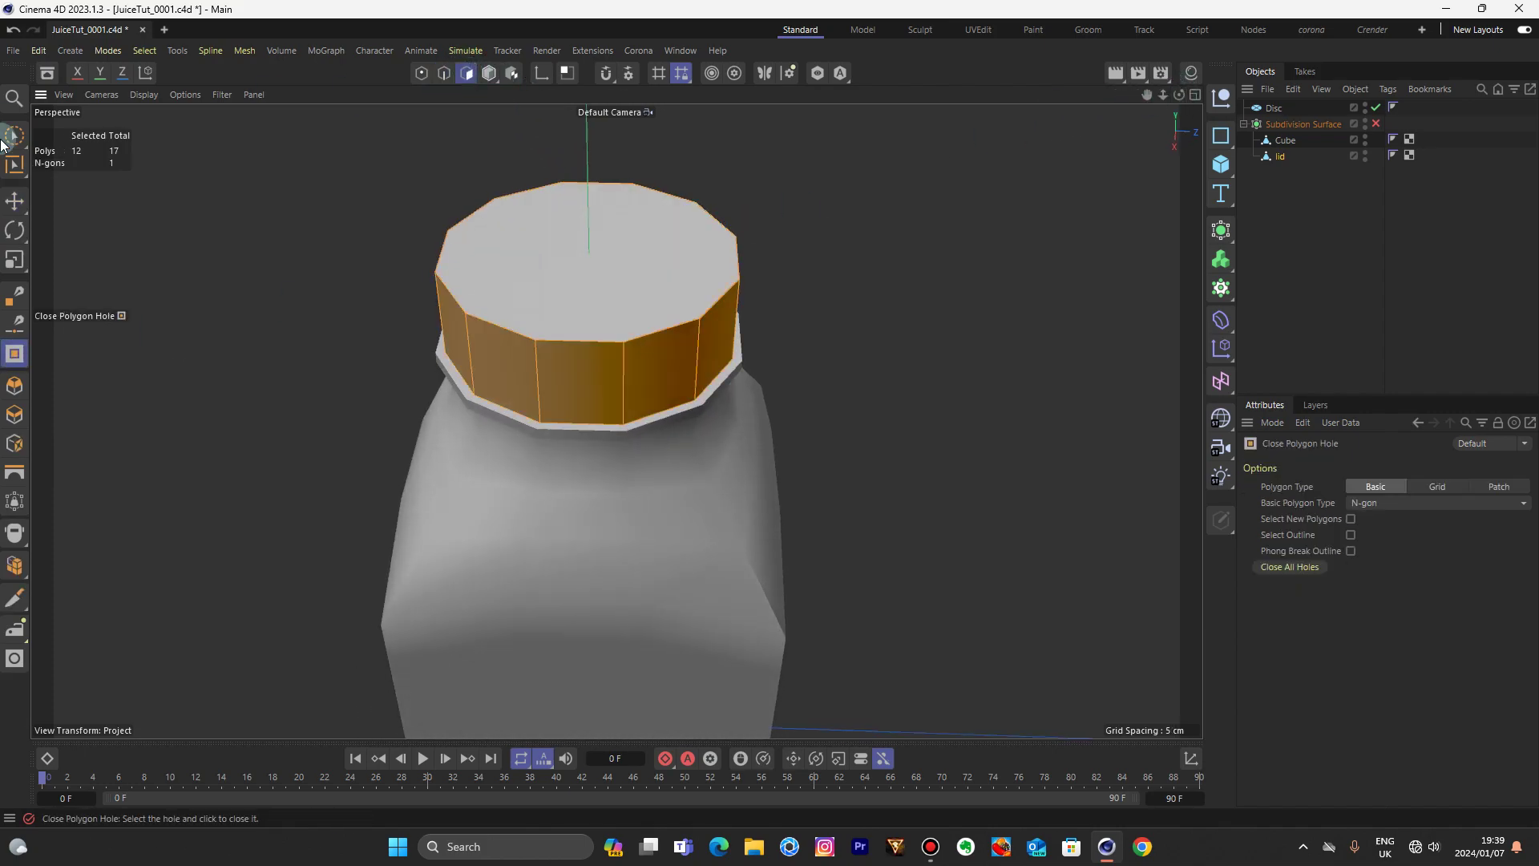
pyautogui.click(16, 138)
pyautogui.click(574, 254)
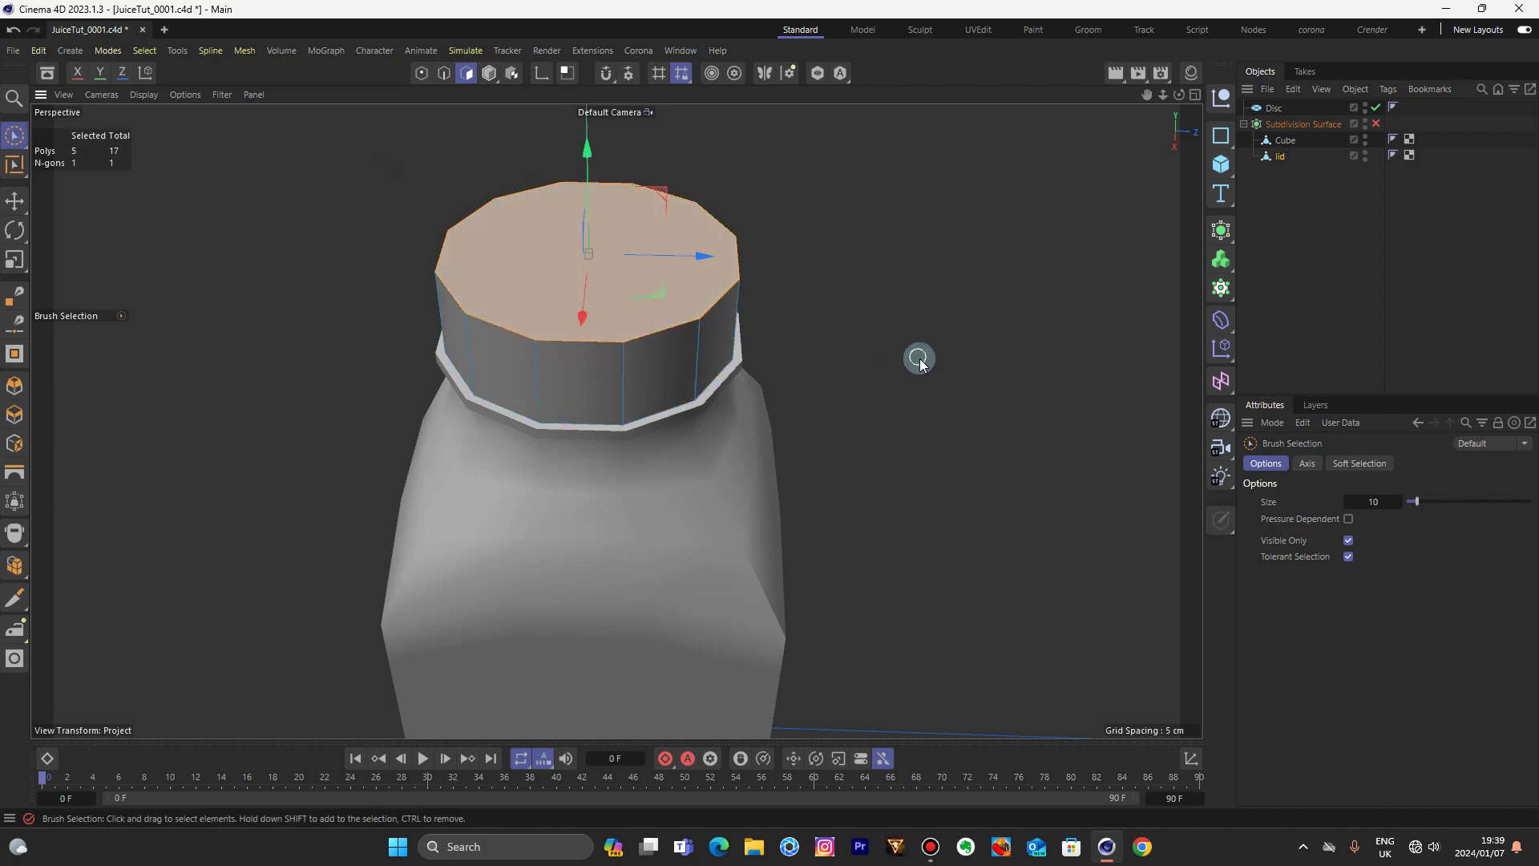
pyautogui.press('i')
pyautogui.moveTo(890, 333); pyautogui.dragTo(1050, 322)
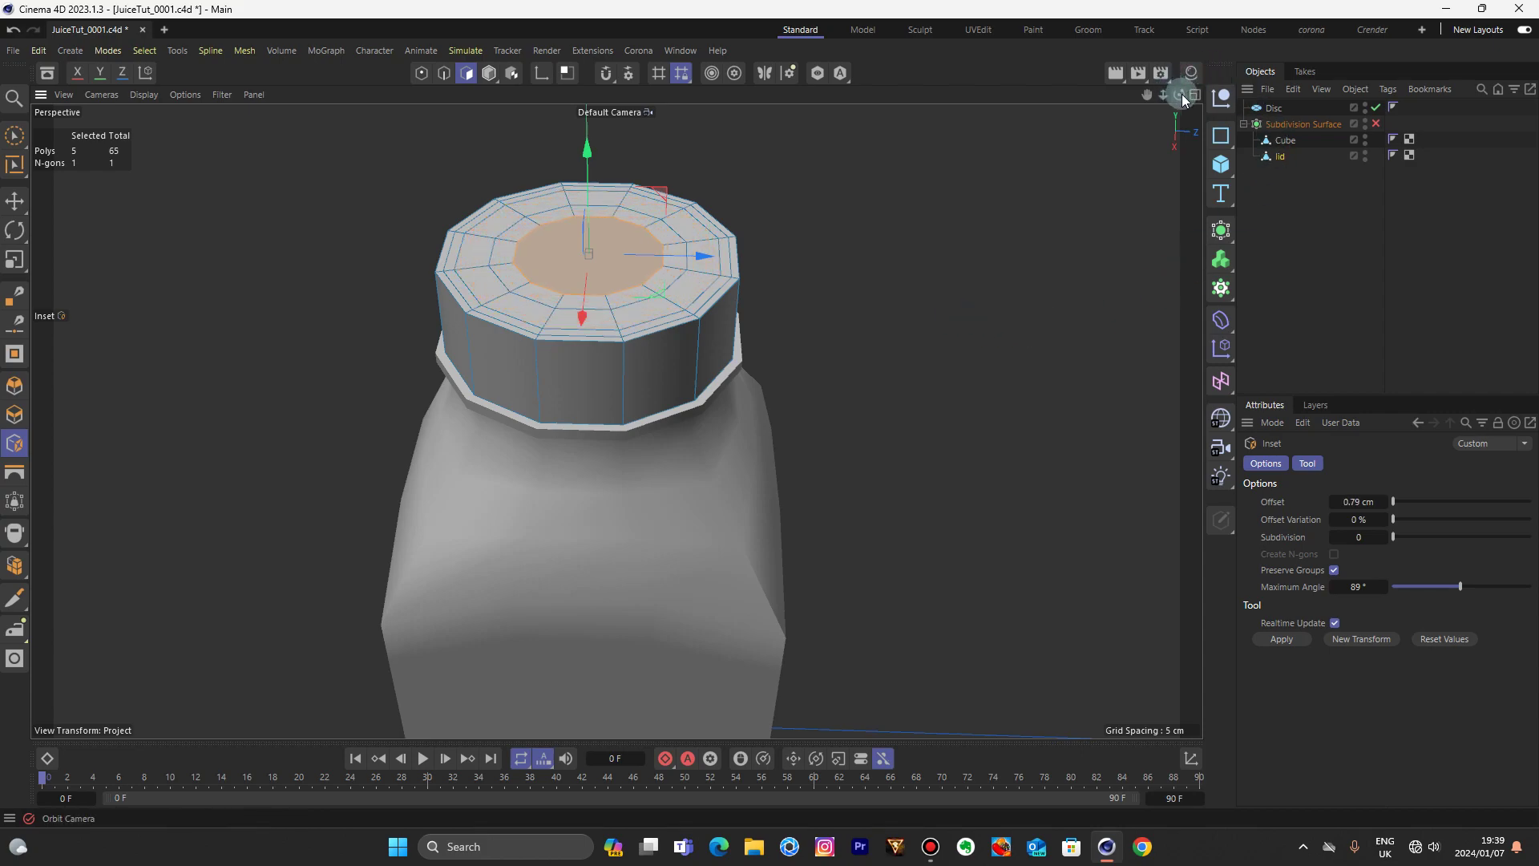
# - Add a symmetrical pair of loop cuts around the lid's side wall at an offset of about 8.4%
pyautogui.moveTo(1179, 95); pyautogui.dragTo(1179, 45)
pyautogui.scroll(2, 469, 419)
pyautogui.scroll(2, 470, 425)
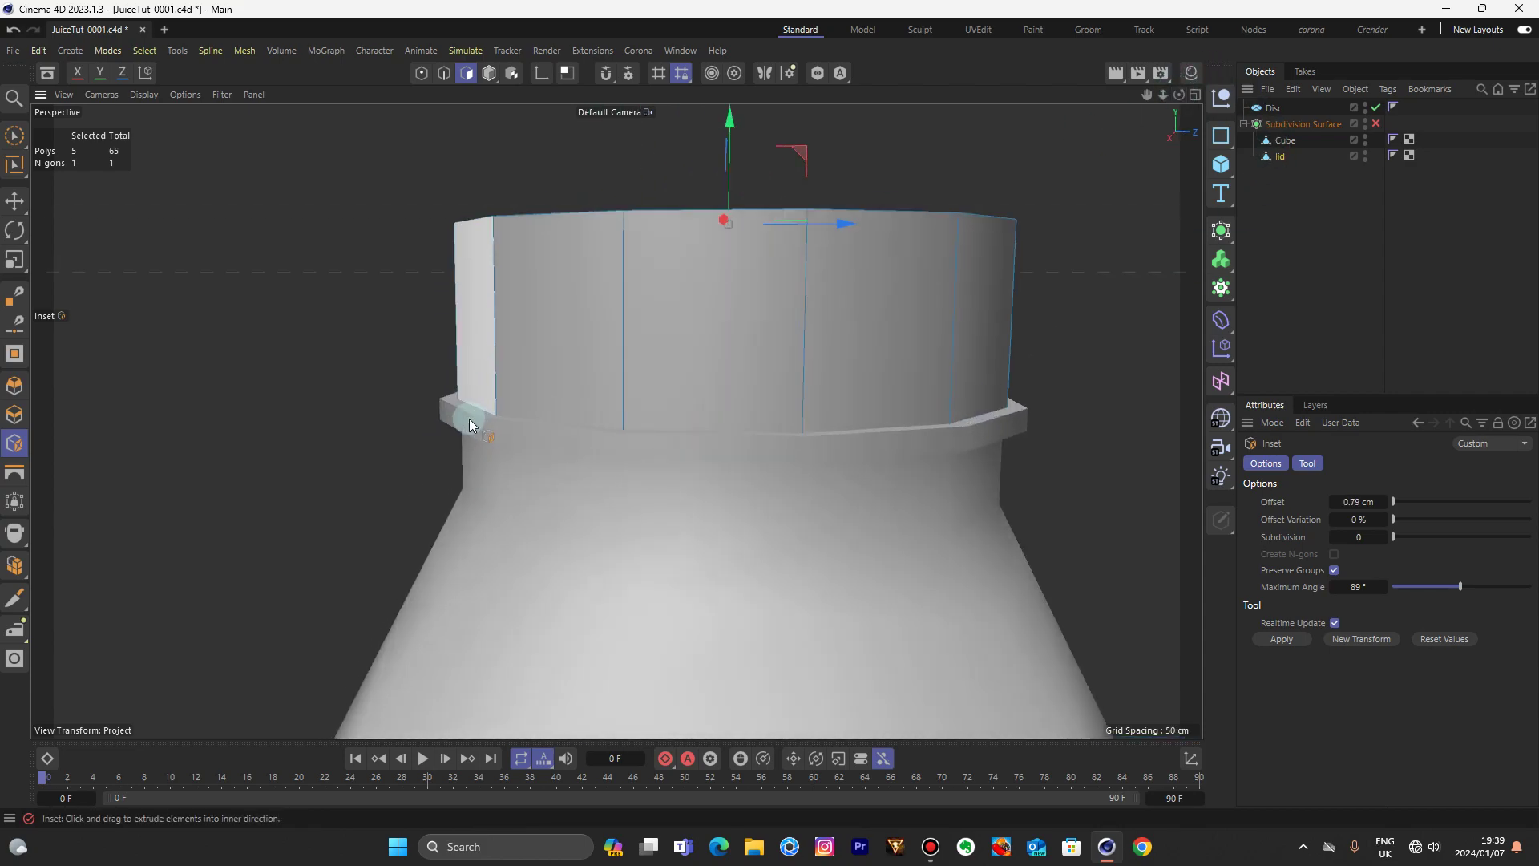
pyautogui.press('k')
pyautogui.press('l')
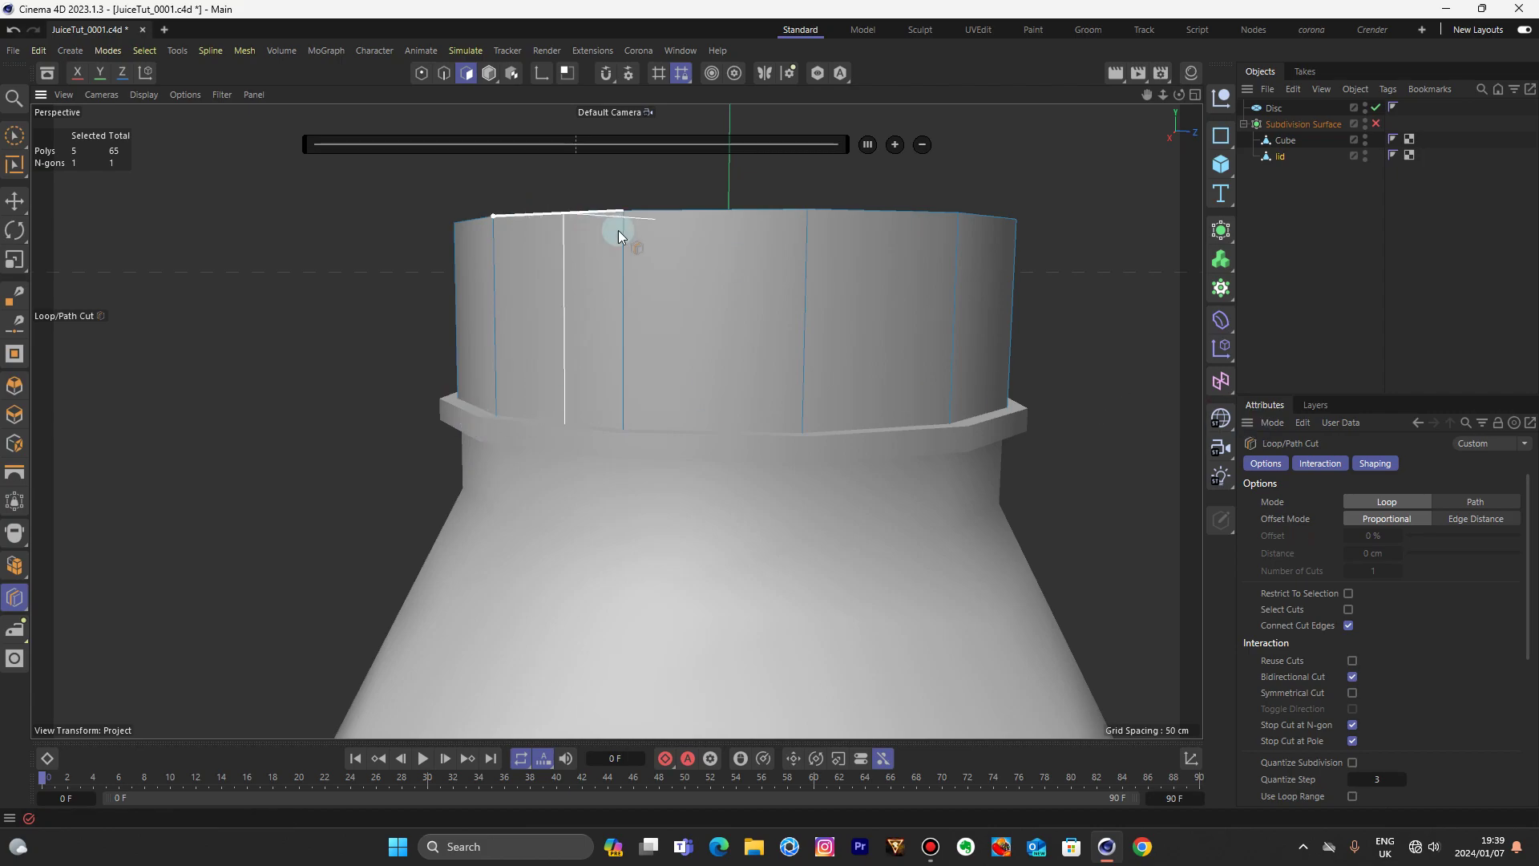
pyautogui.click(1353, 694)
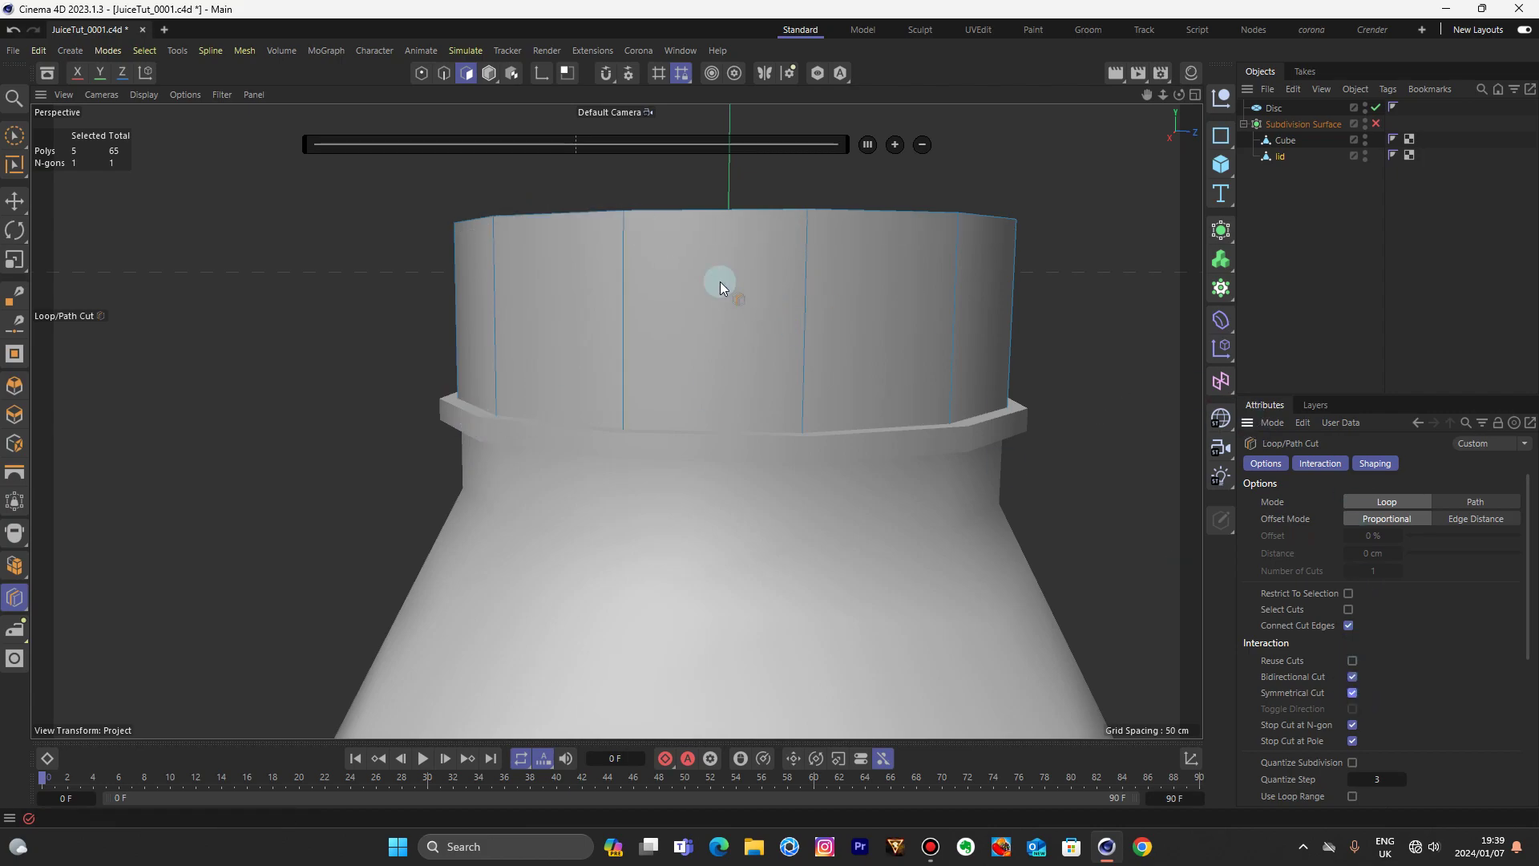
pyautogui.click(624, 231)
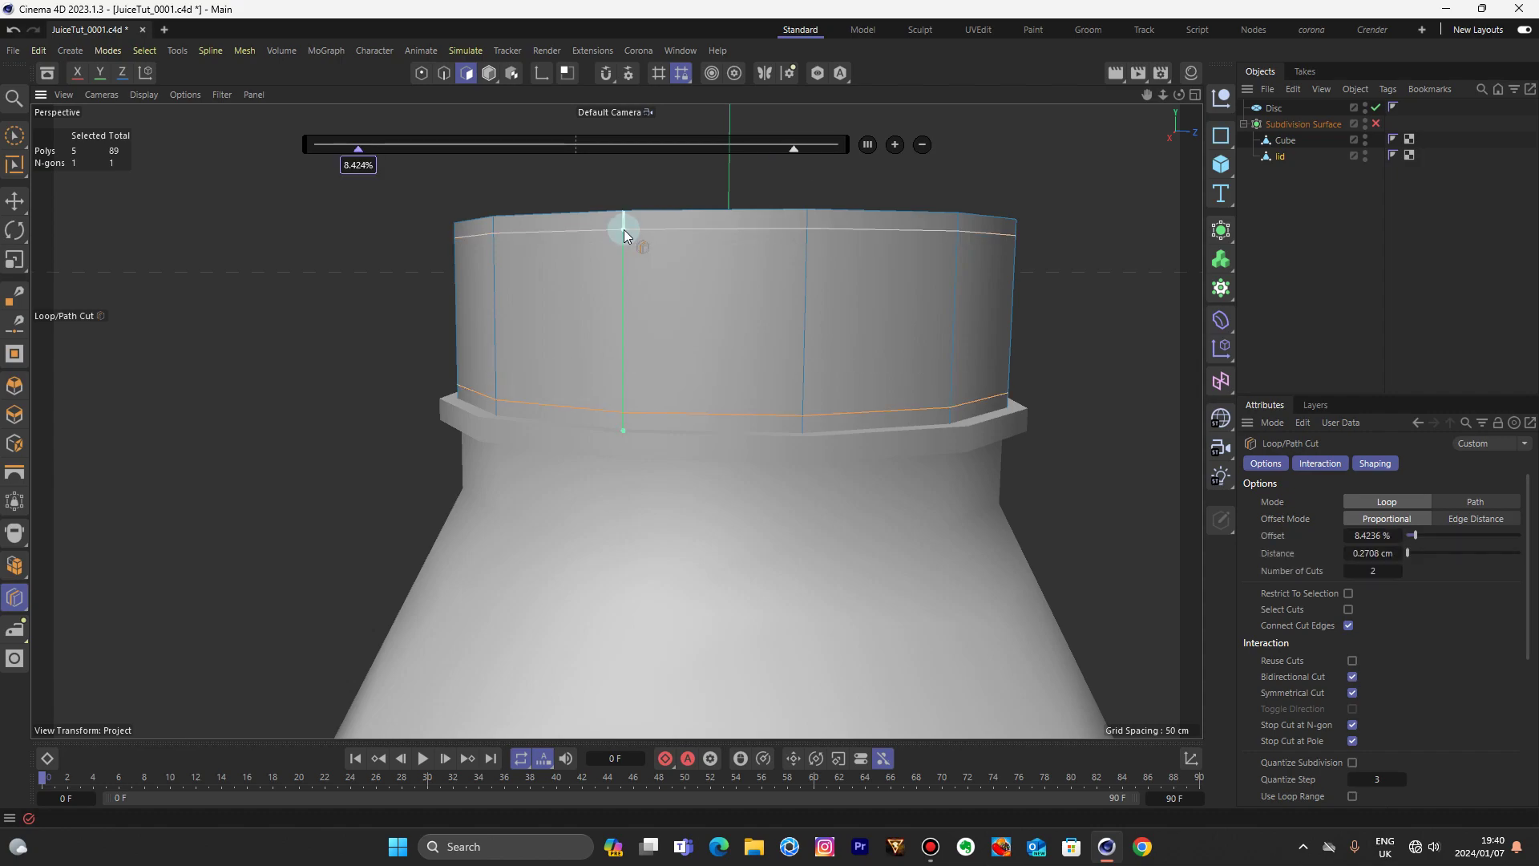
# - Loop-select the narrow band at the lid's lower edge and extrude it outward by 0.22 cm
pyautogui.press('u')
pyautogui.press('l')
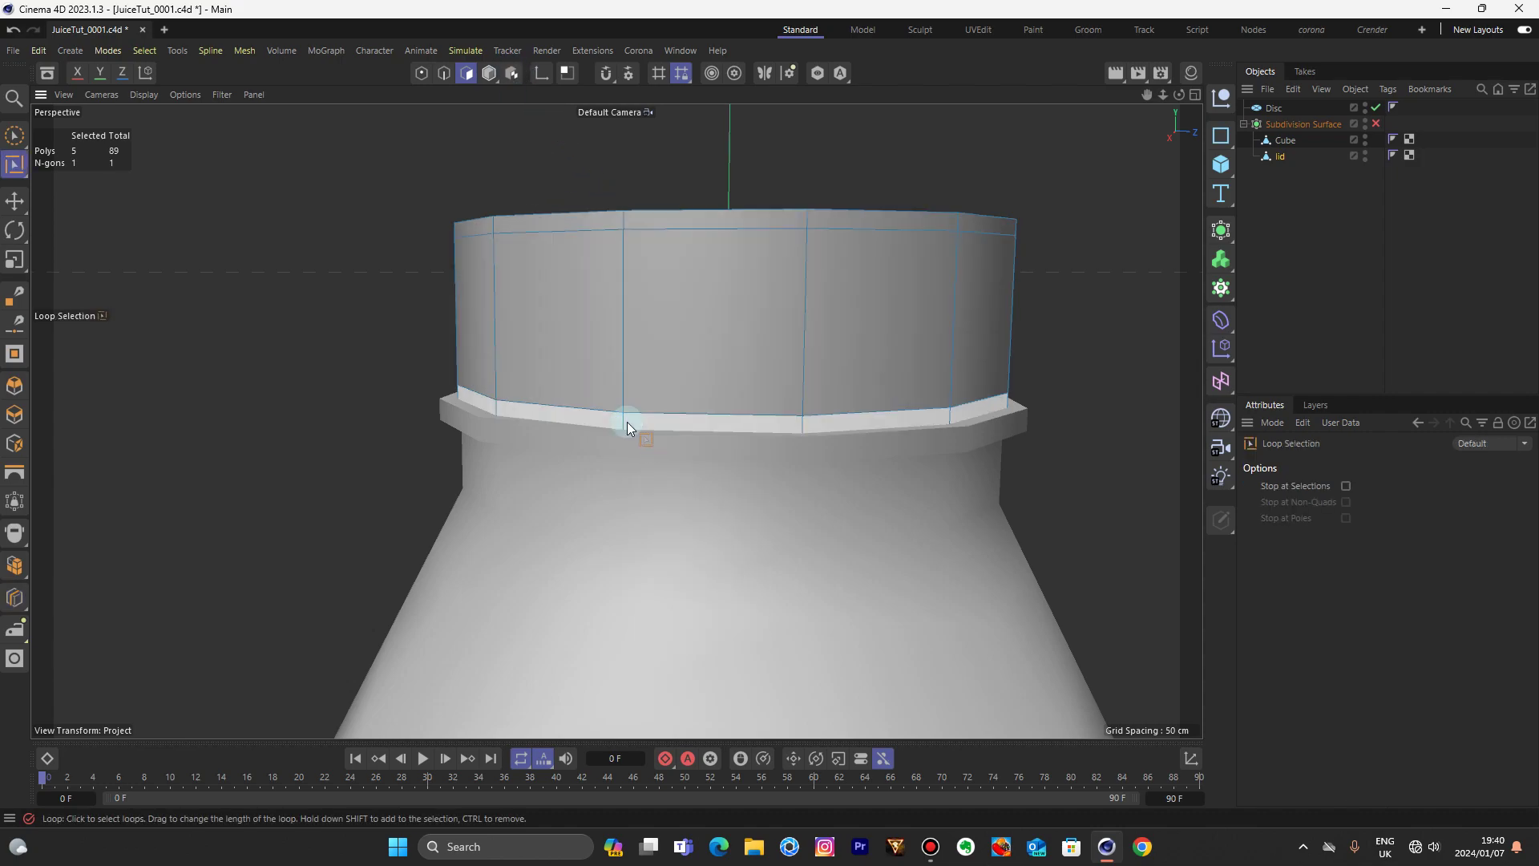
pyautogui.click(627, 422)
pyautogui.press('d')
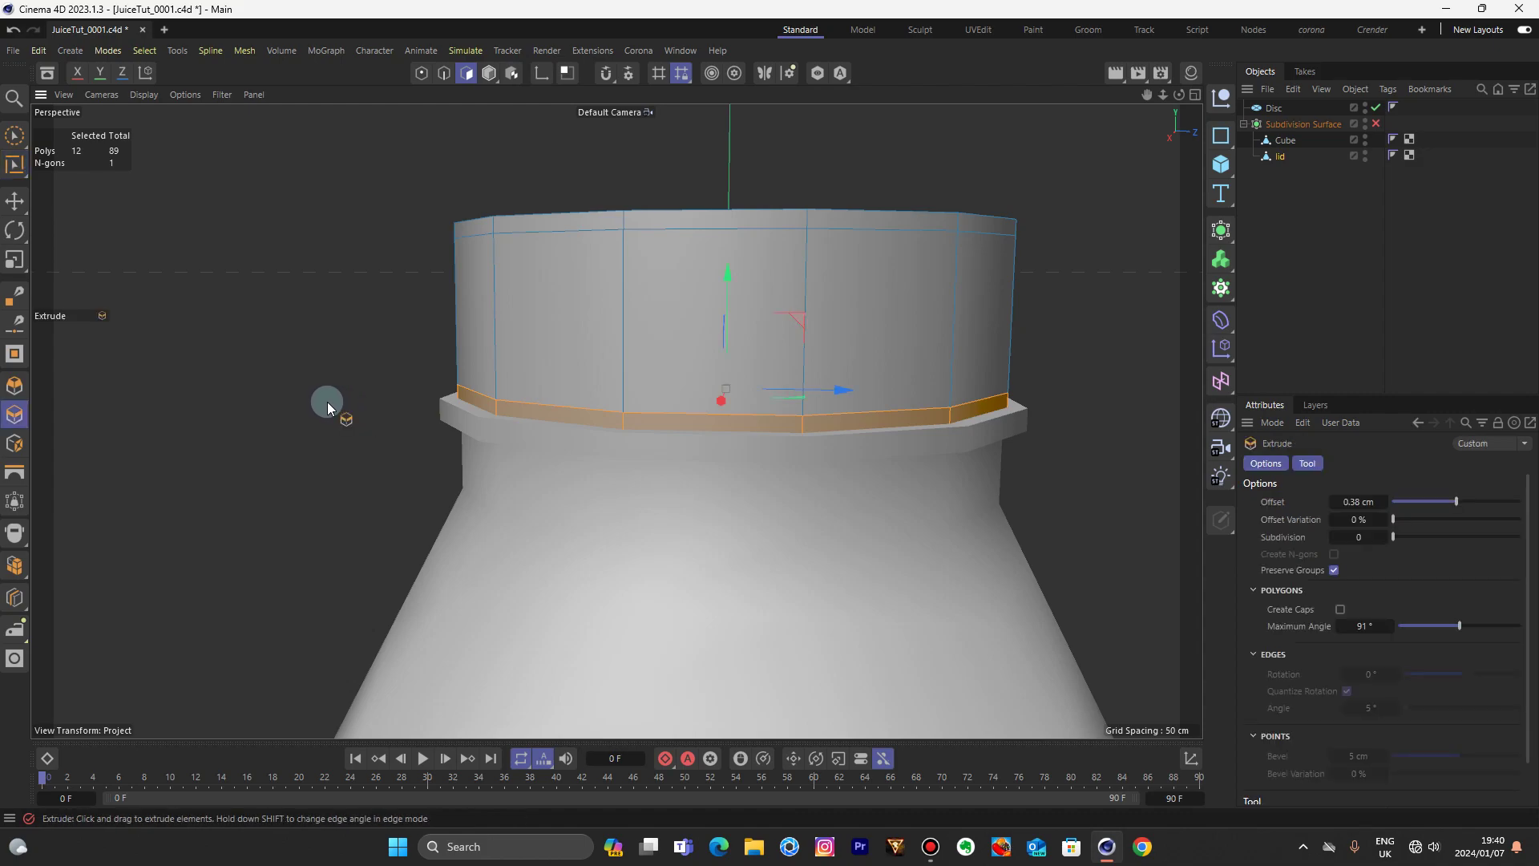
pyautogui.moveTo(327, 401); pyautogui.dragTo(335, 402)
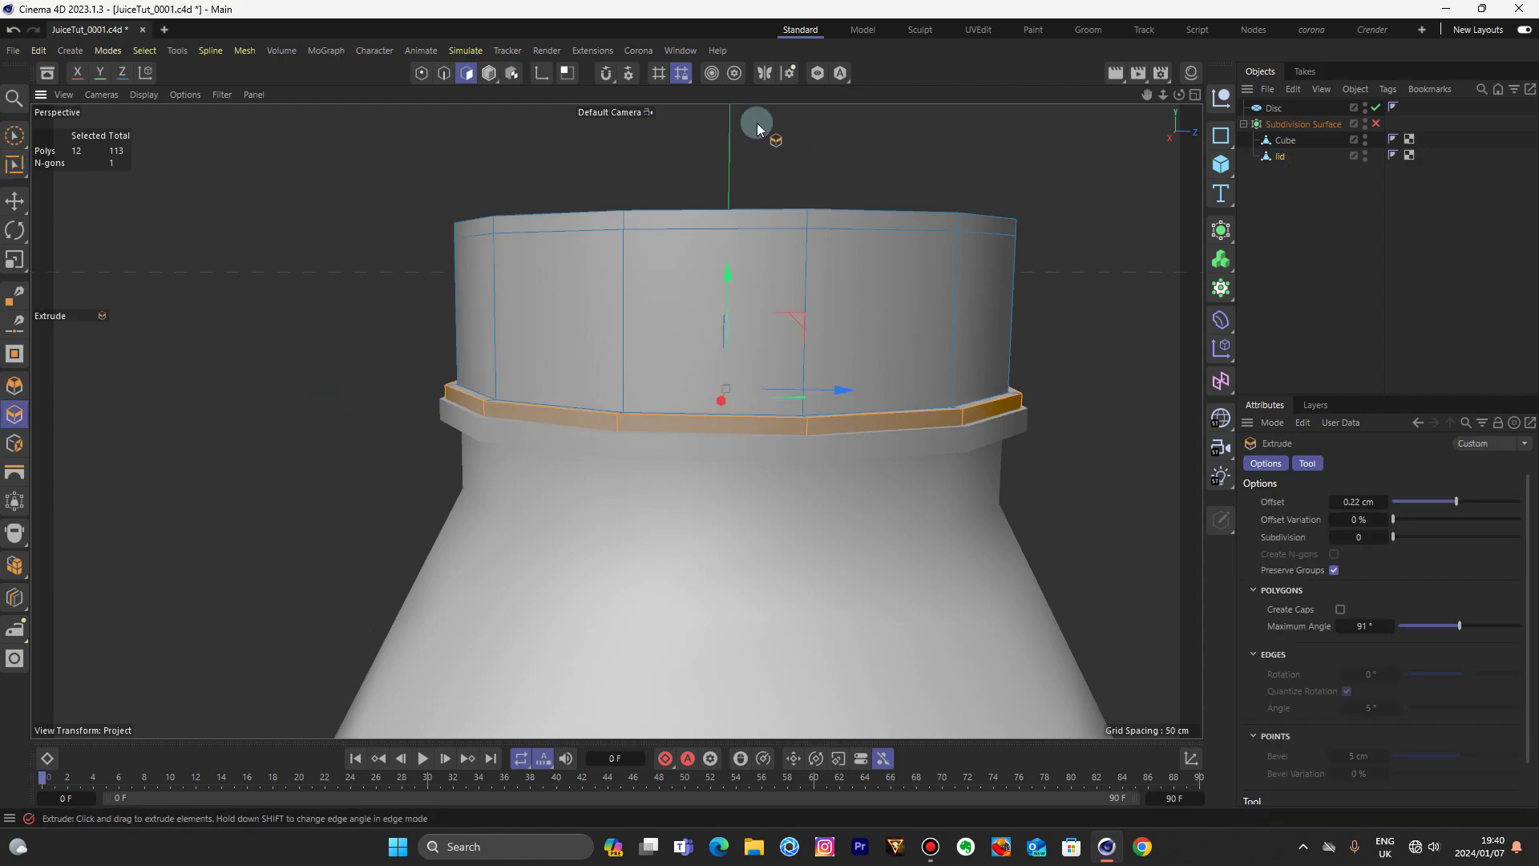
# - Isolate the lid with Viewport Solo and add symmetrical loop cuts around its rim's underside at about 25%
pyautogui.click(817, 74)
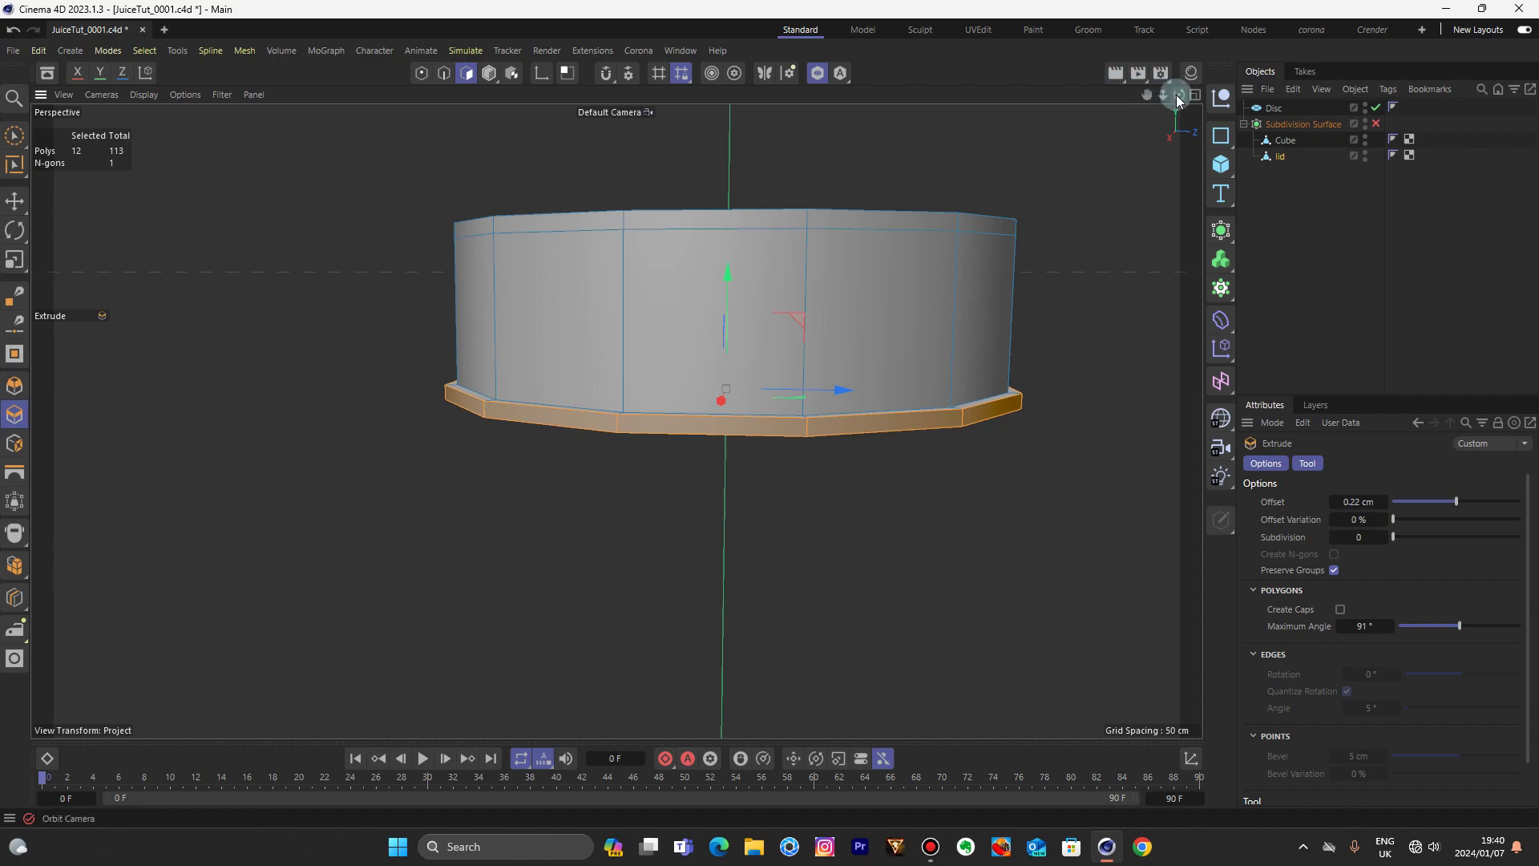
pyautogui.moveTo(1177, 99); pyautogui.dragTo(1080, 180)
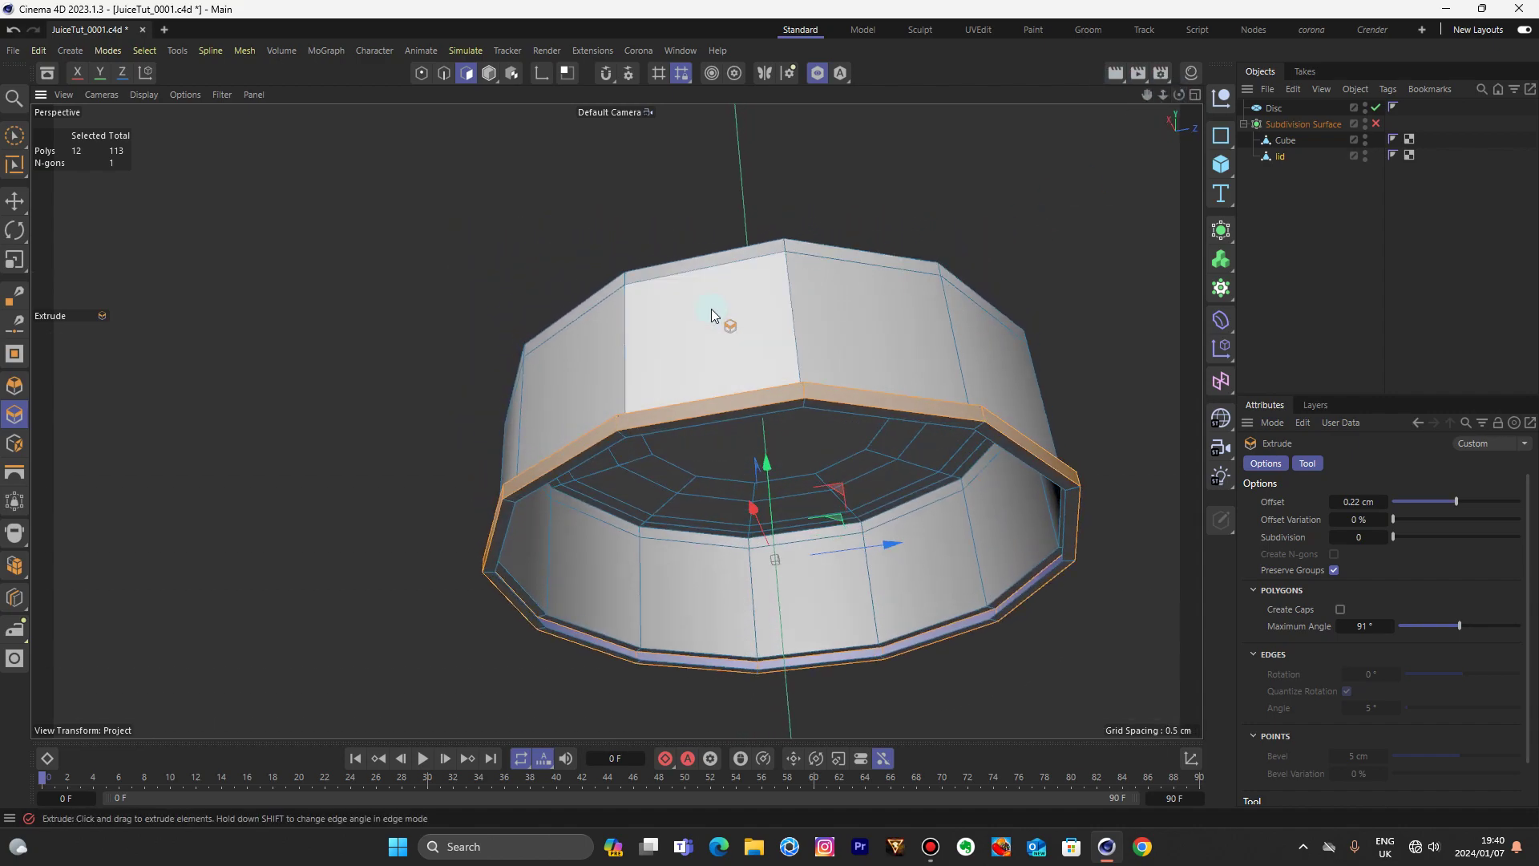
pyautogui.press('k')
pyautogui.press('l')
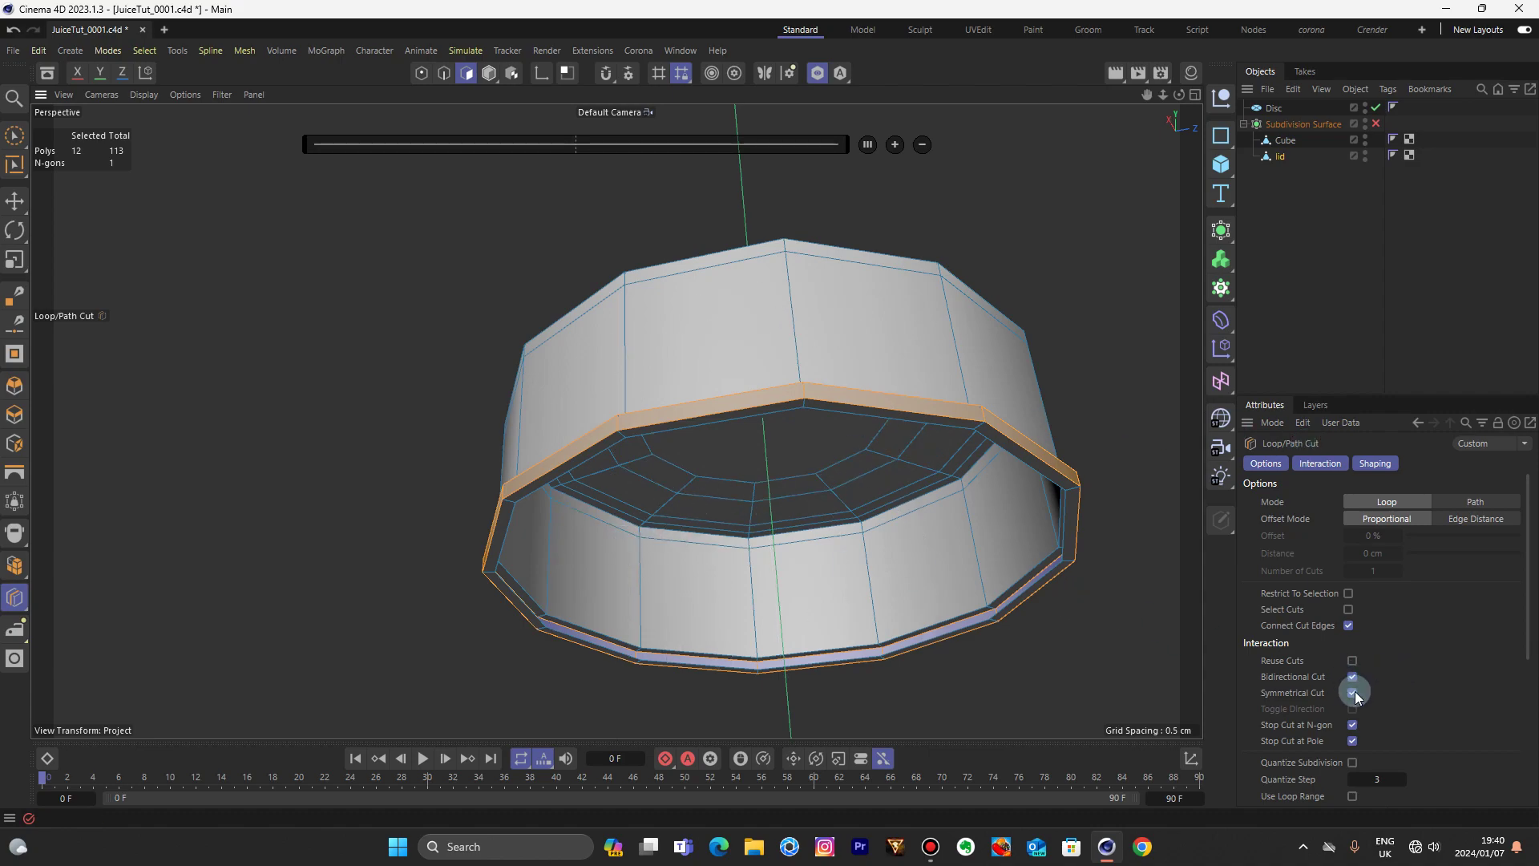
pyautogui.scroll(5, 553, 526)
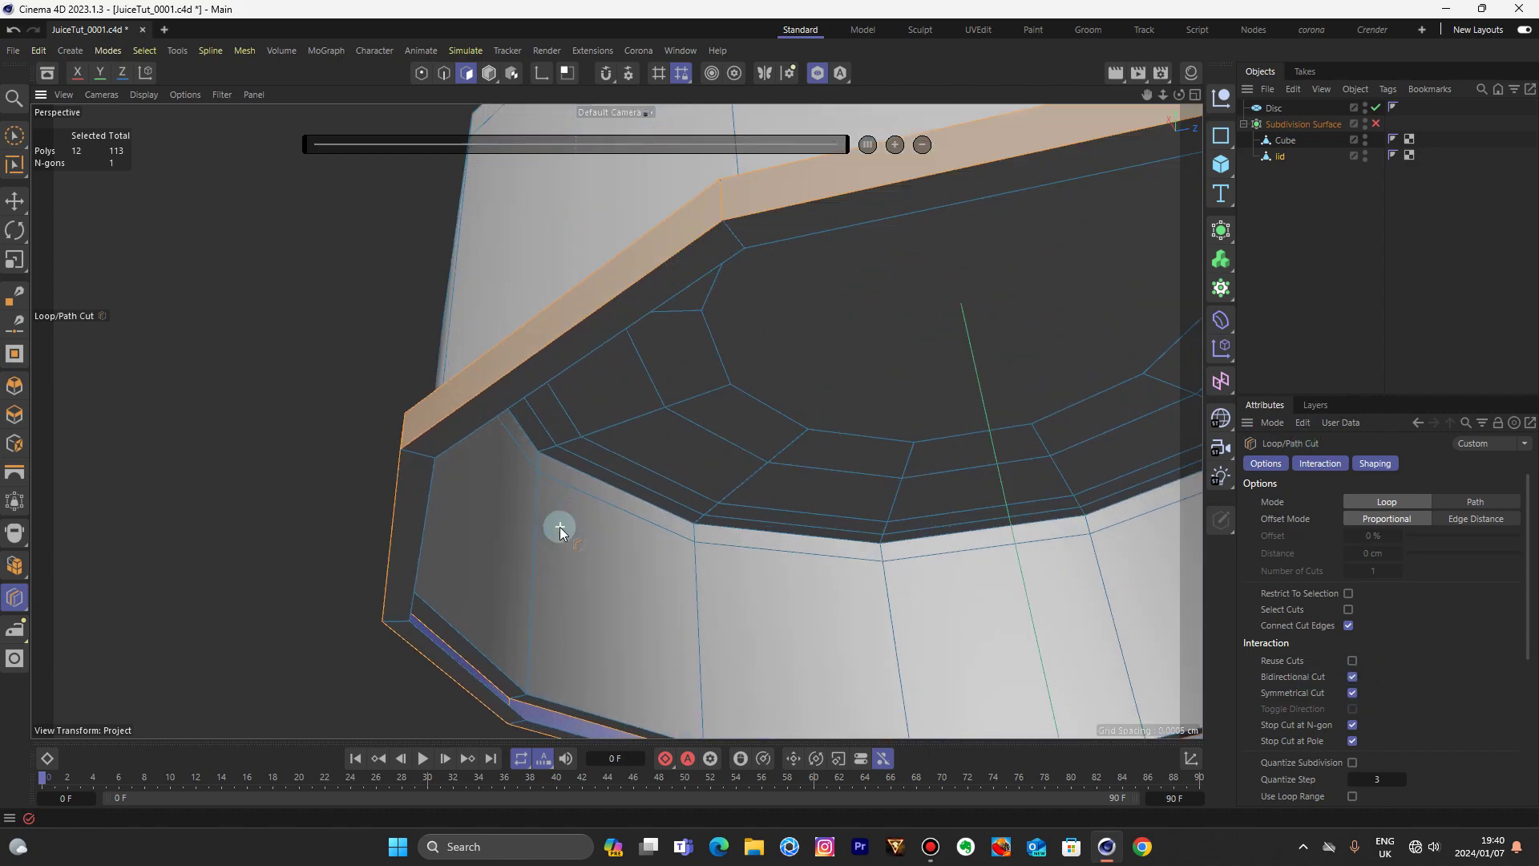
pyautogui.click(410, 453)
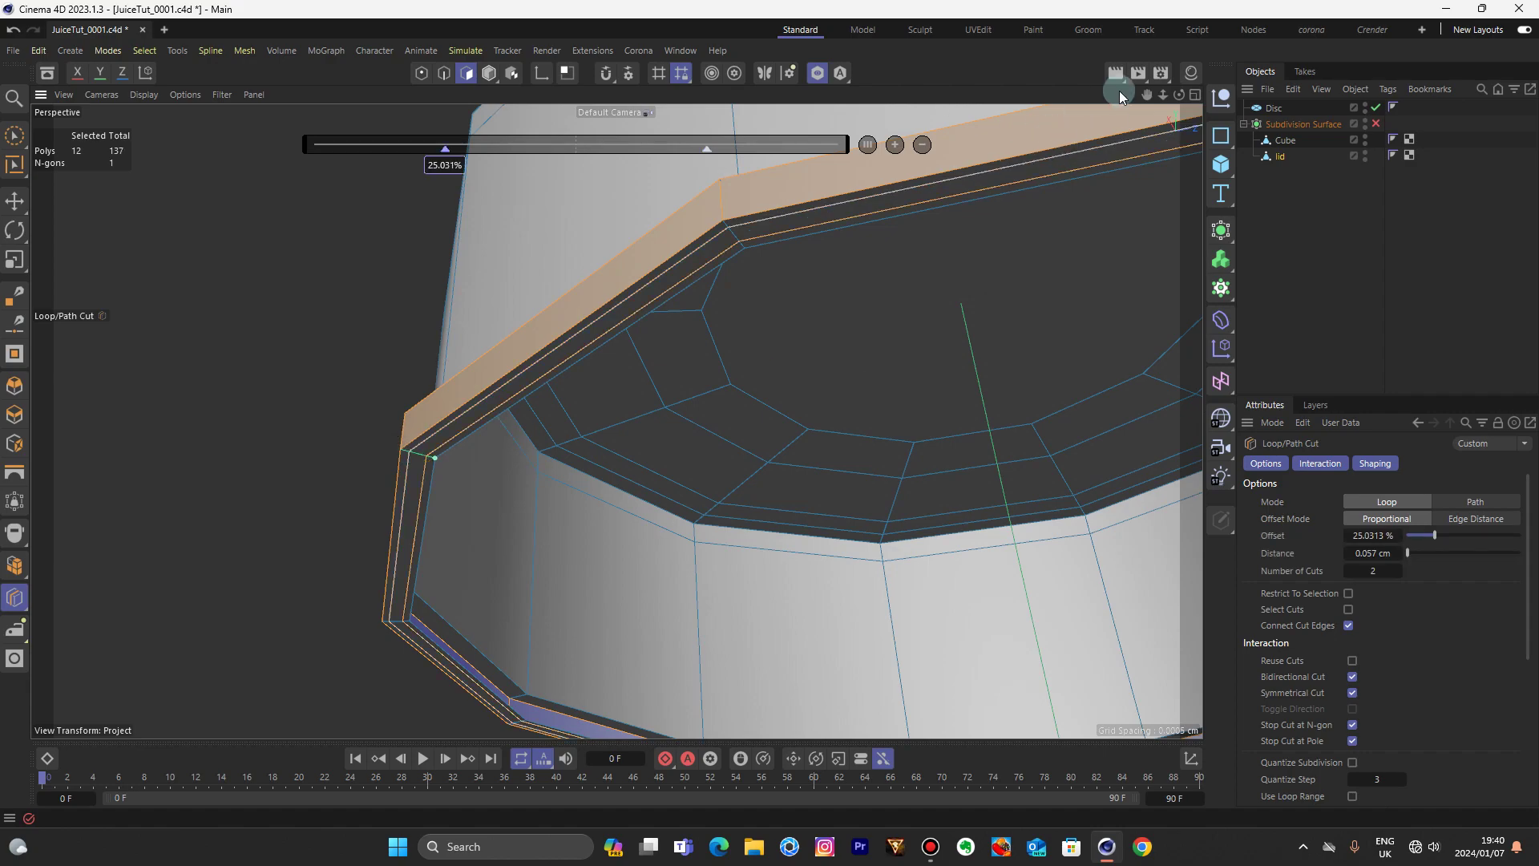
# - Turn off Viewport Solo to bring back the carton body and re-enable the Subdivision Surface
pyautogui.keyDown('alt'); pyautogui.moveTo(425, 448); pyautogui.dragTo(616, 420); pyautogui.keyUp('alt')
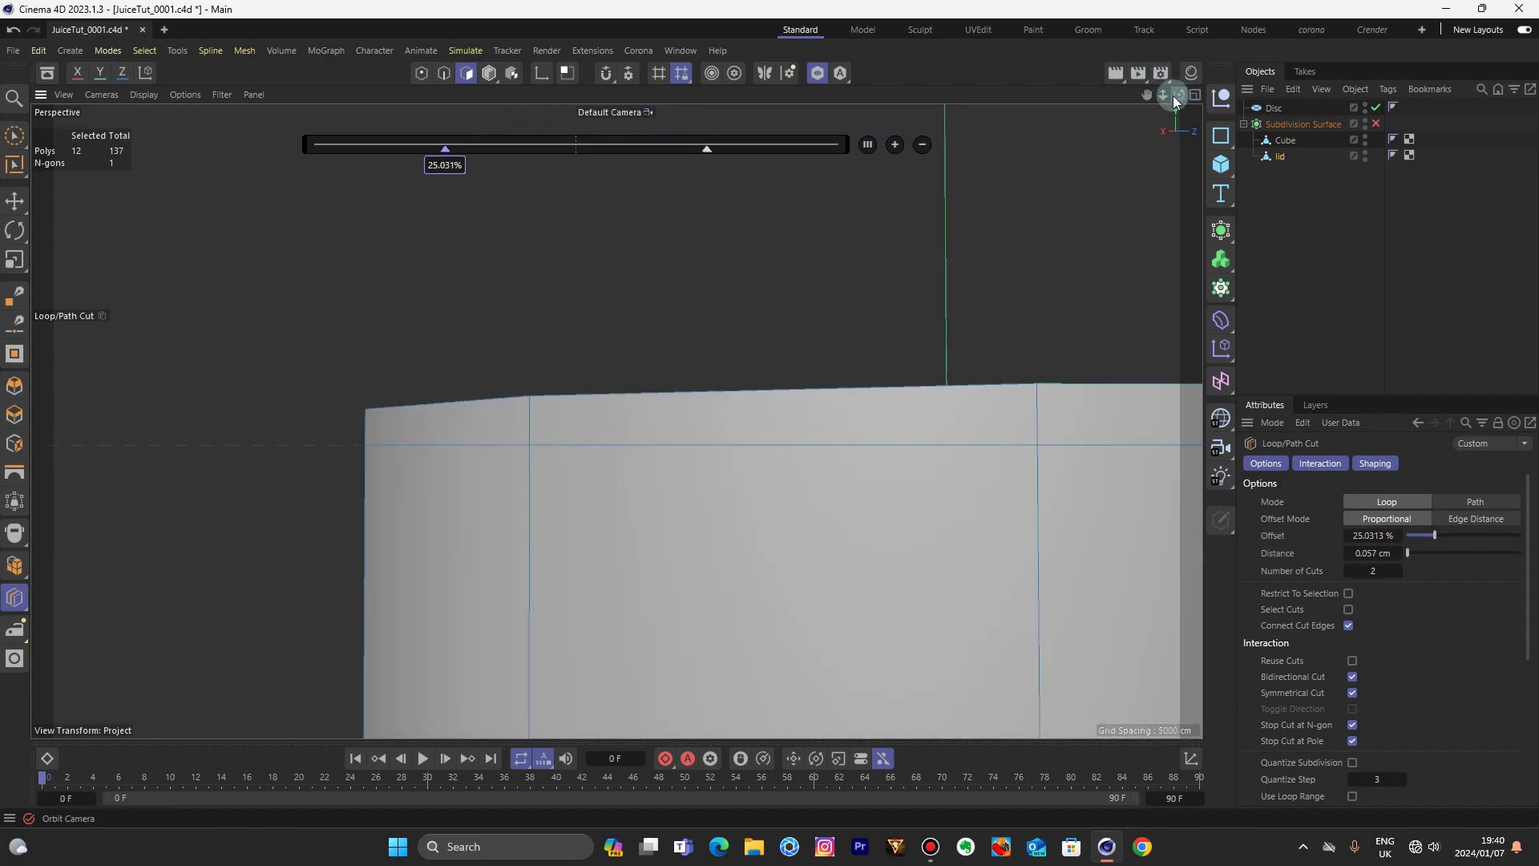
pyautogui.moveTo(1176, 100); pyautogui.dragTo(953, 92)
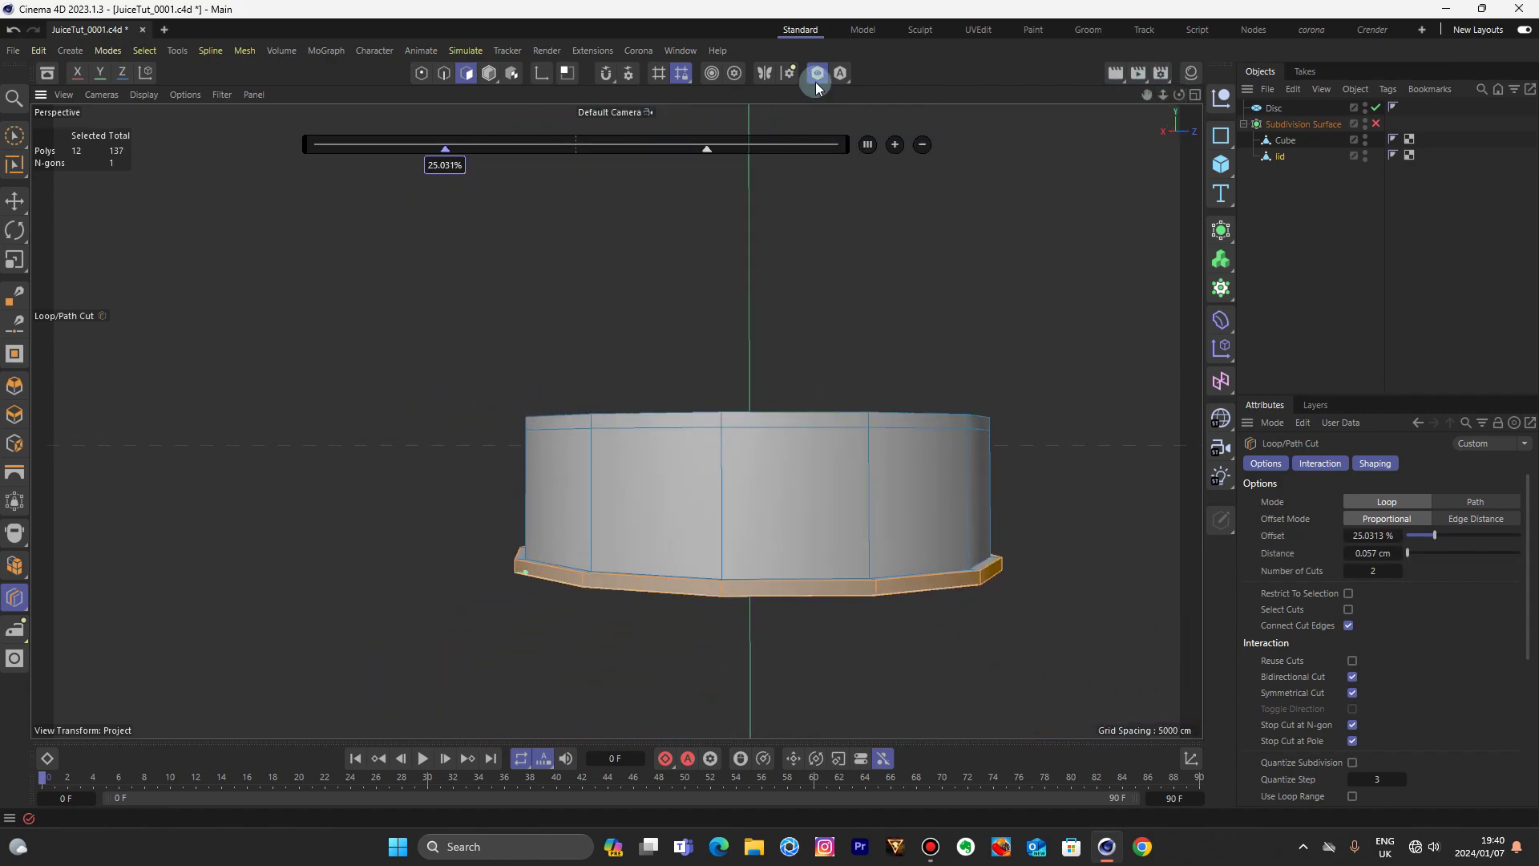
pyautogui.click(816, 80)
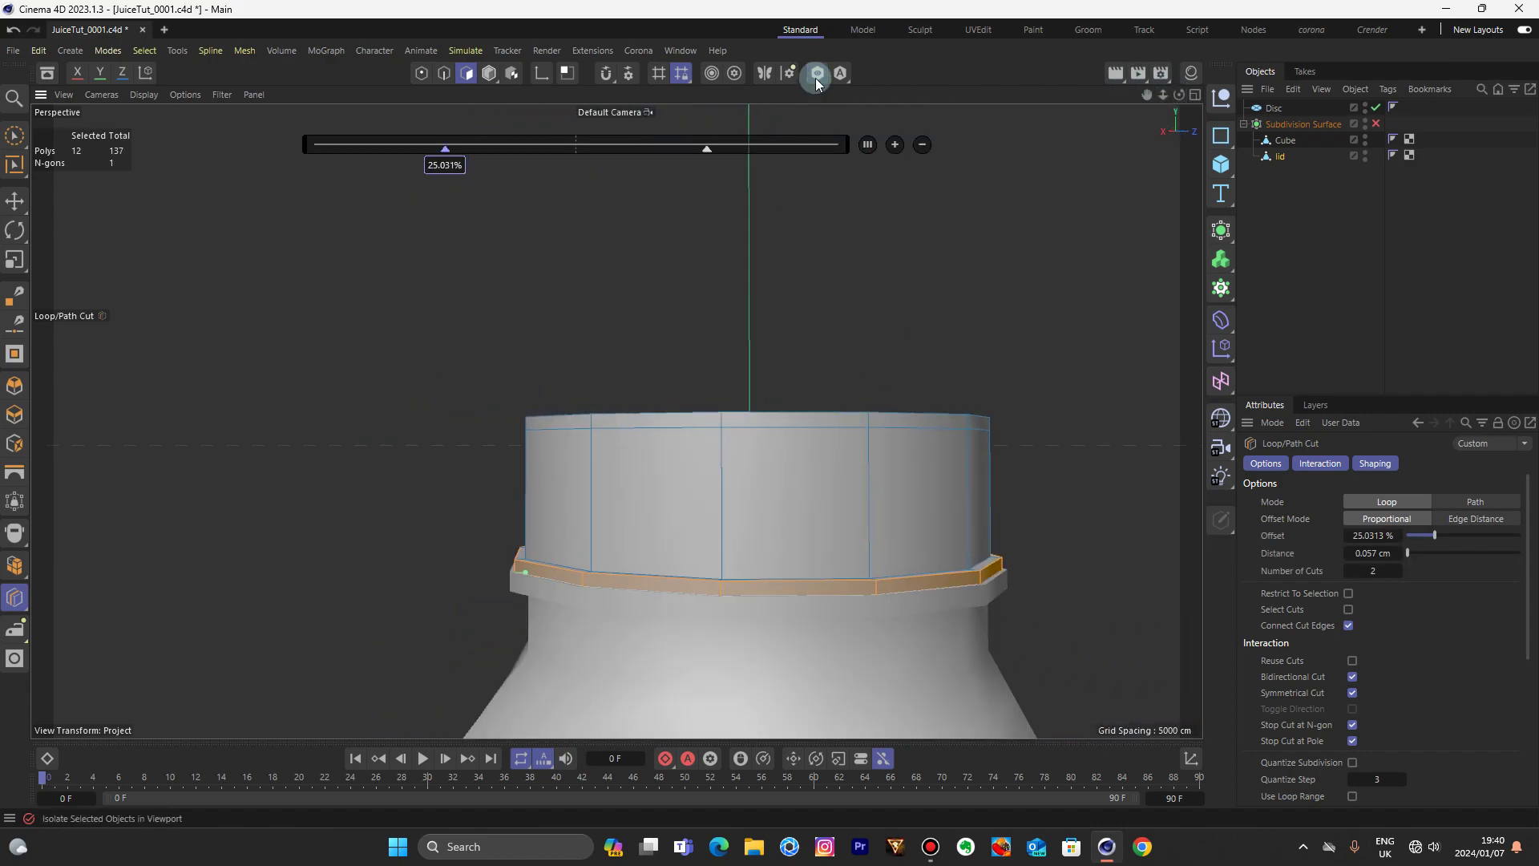
pyautogui.moveTo(1147, 94); pyautogui.dragTo(1077, 55)
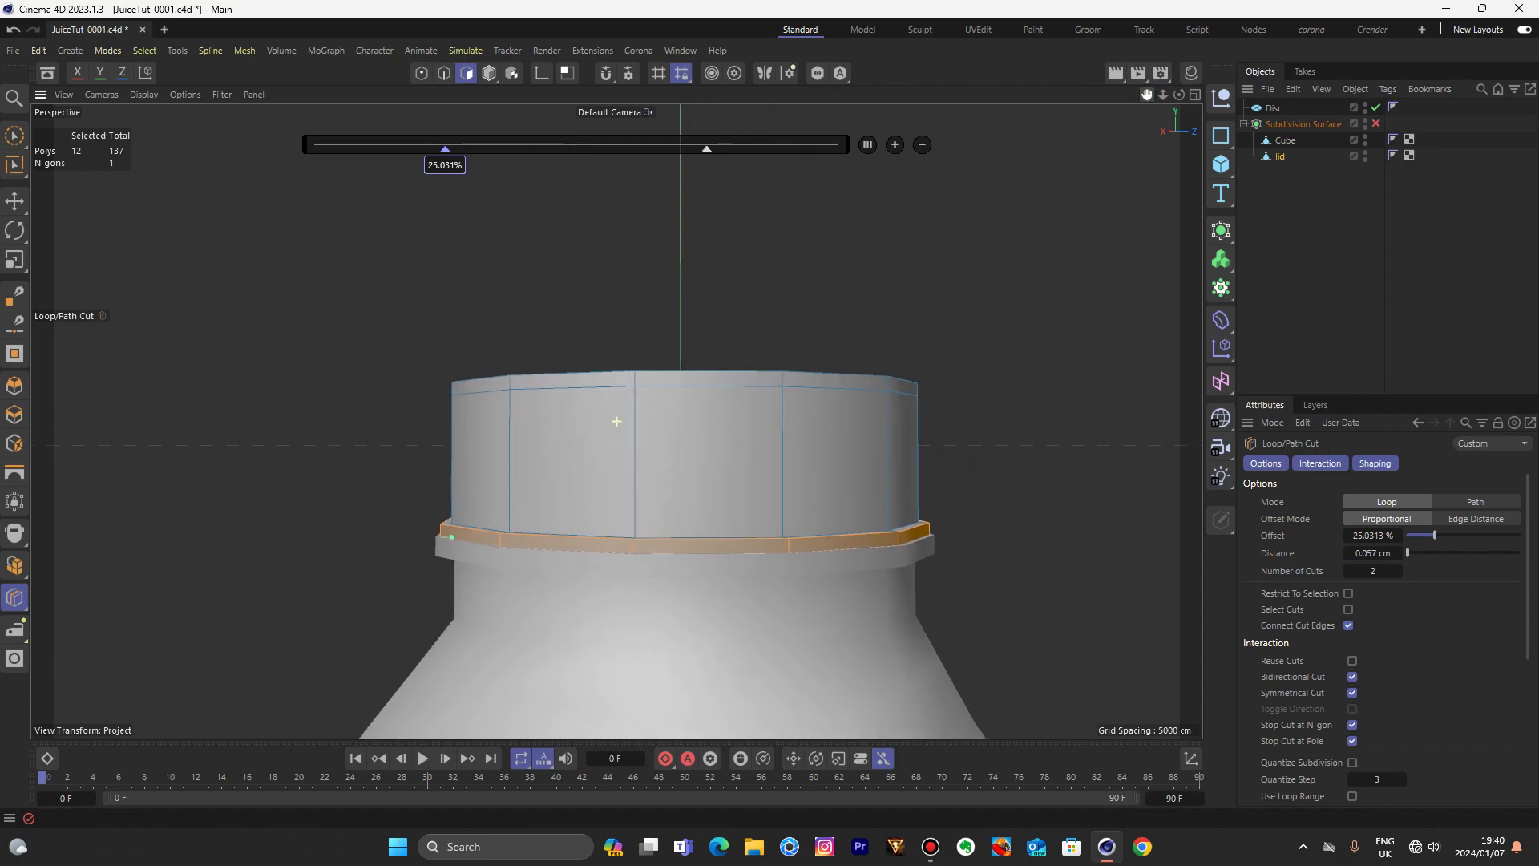
pyautogui.click(1374, 124)
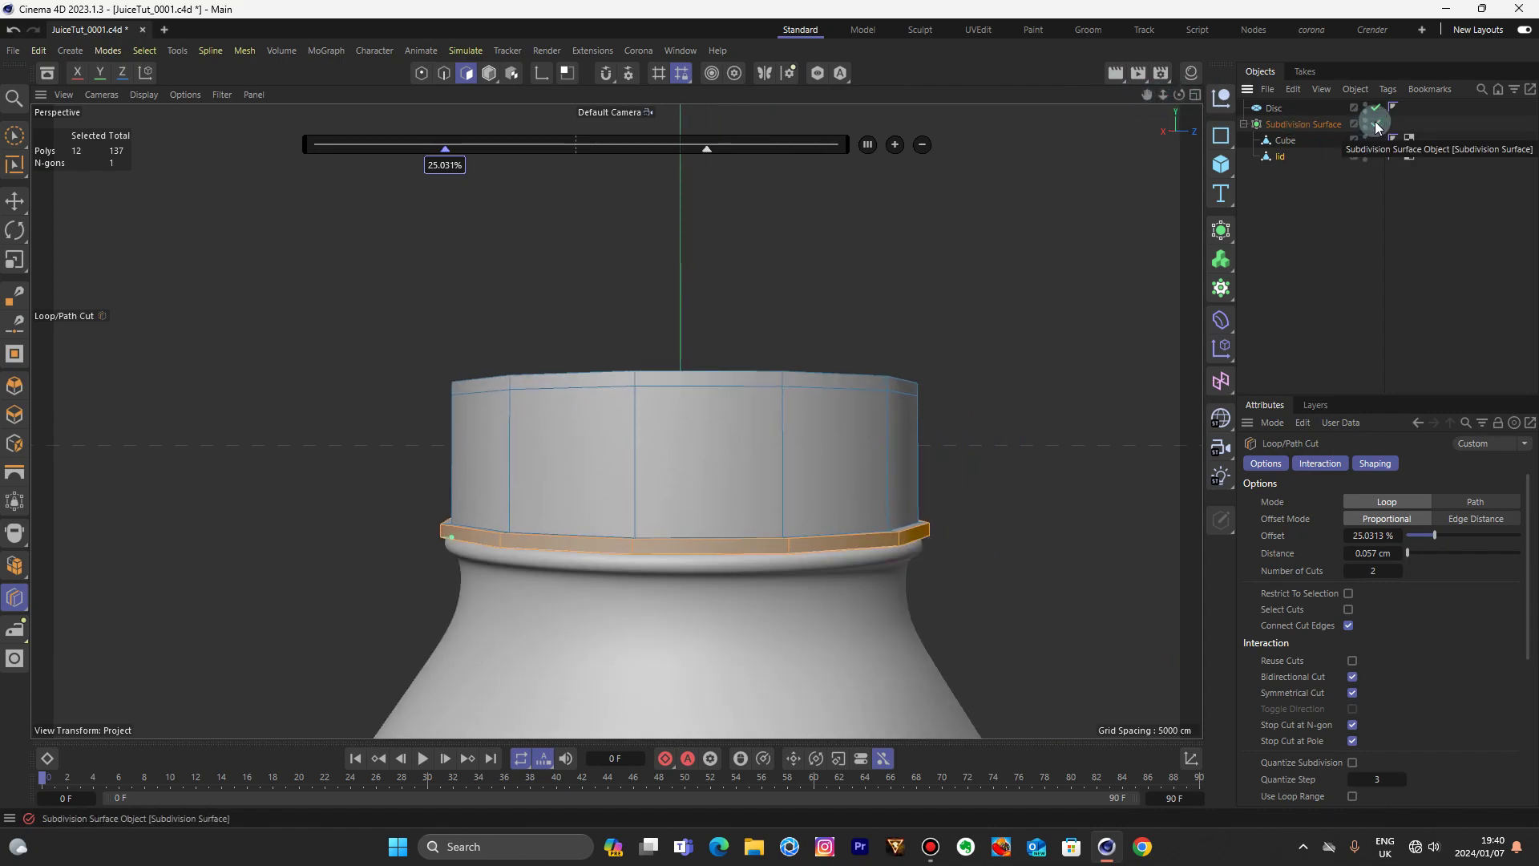
# - Group the Cube and lid objects in a null inside the Subdivision Surface so both are smoothed, and expand the null
pyautogui.click(489, 77)
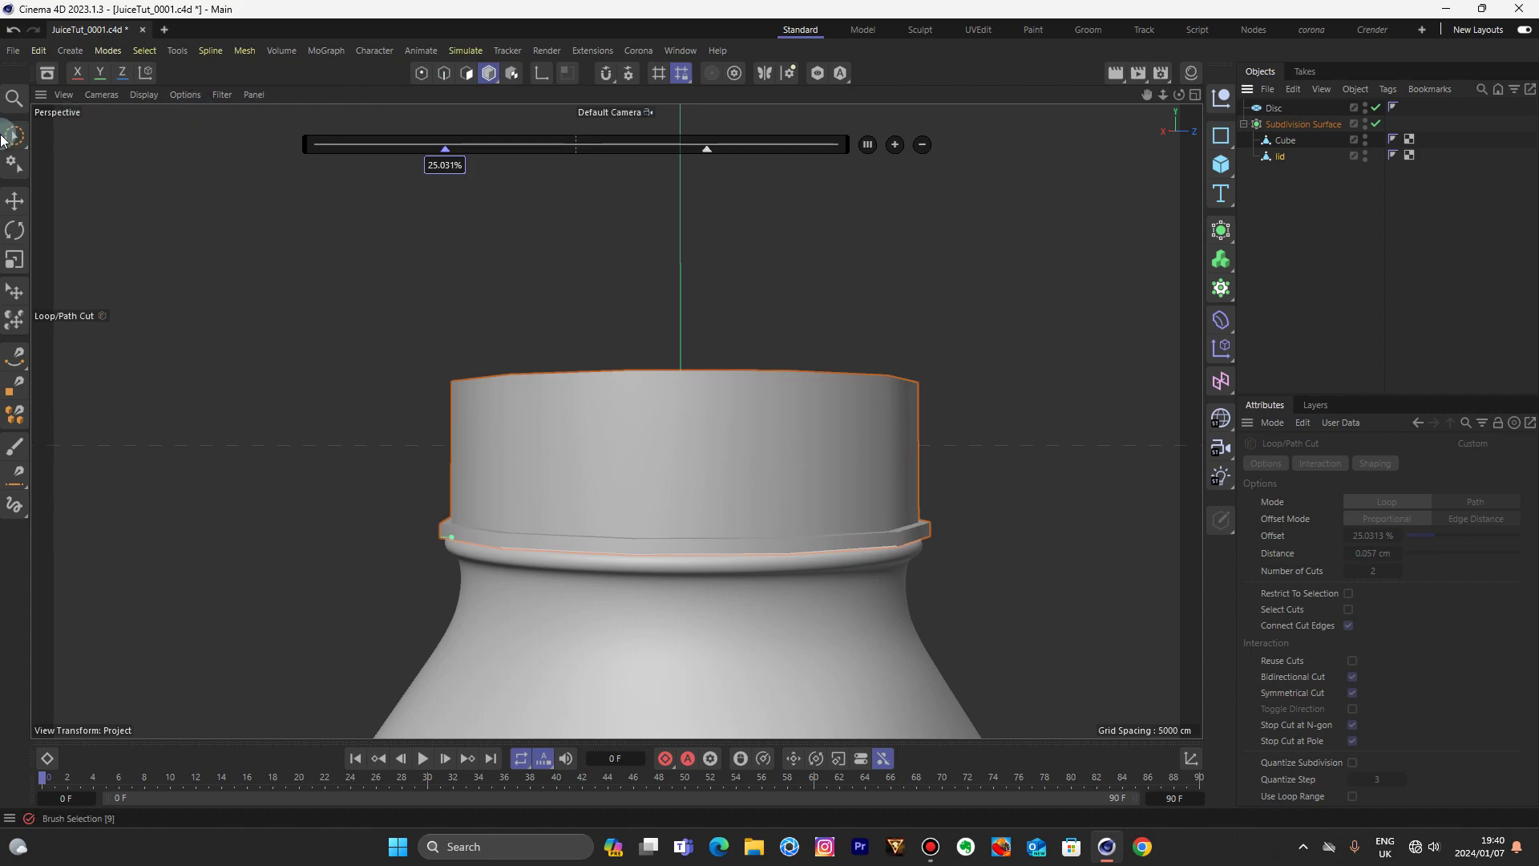
pyautogui.moveTo(1283, 138)
pyautogui.mouseDown()
pyautogui.moveTo(1286, 168)
pyautogui.moveTo(1268, 144)
pyautogui.mouseUp()
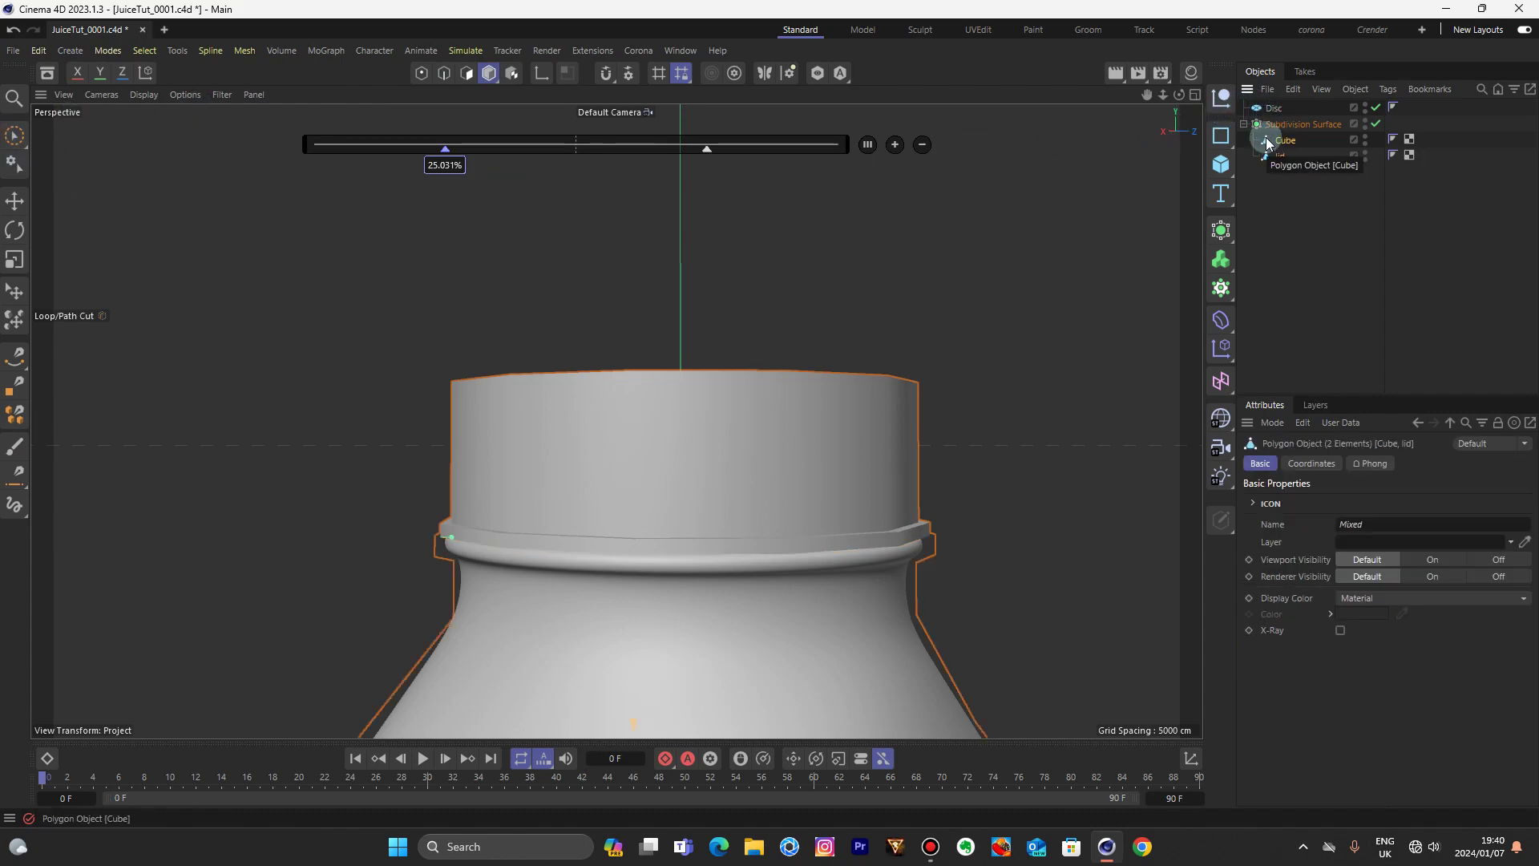
pyautogui.hotkey('alt', 'g')
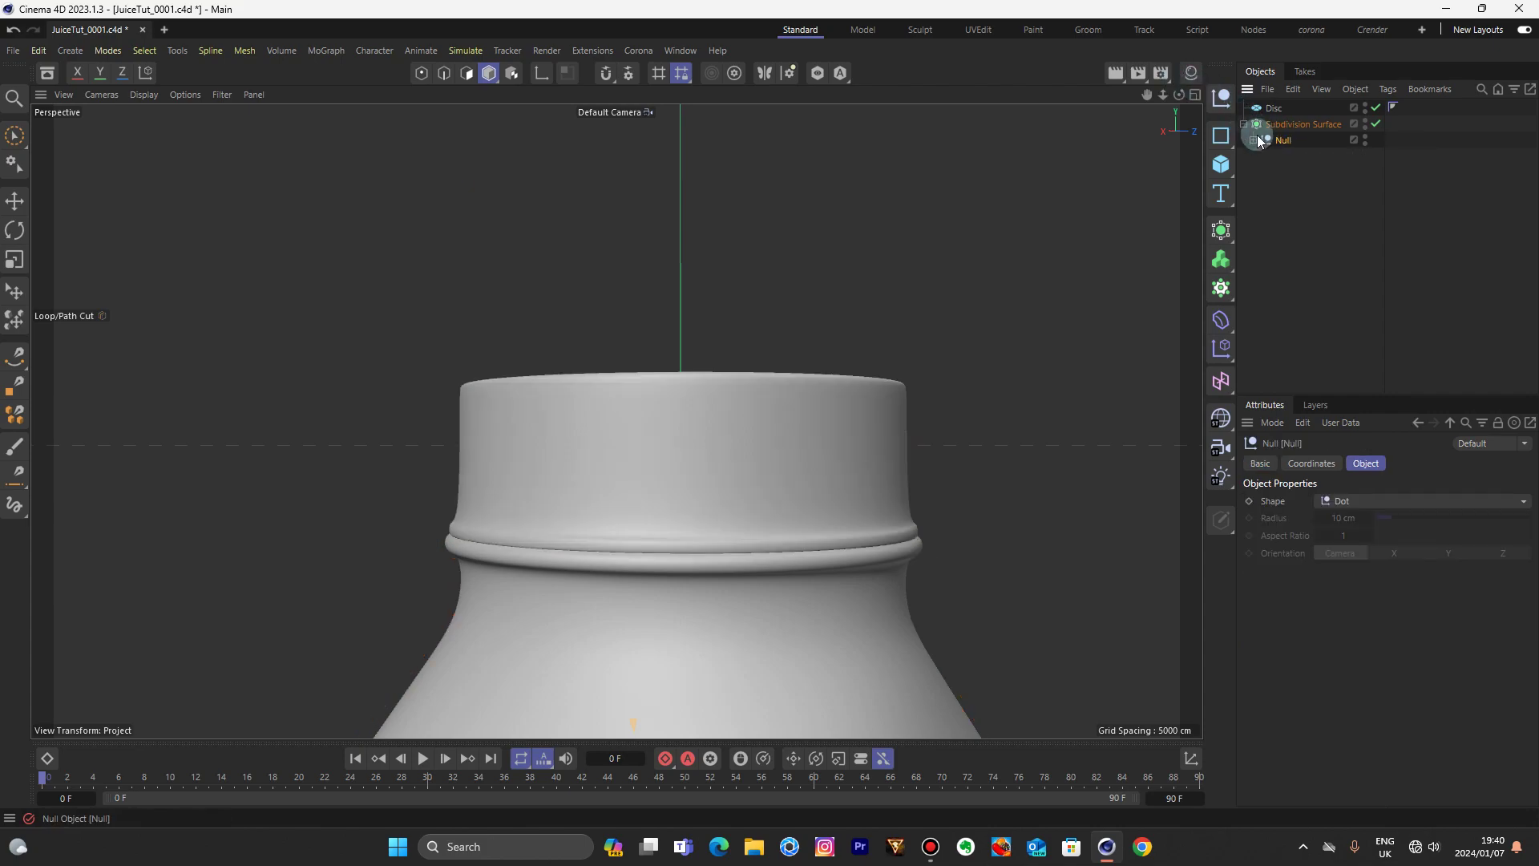
pyautogui.click(1254, 141)
# - Turn off symmetrical cutting for the lid's loop cuts and try a cut just above its rim at about 5.7%
pyautogui.click(1287, 172)
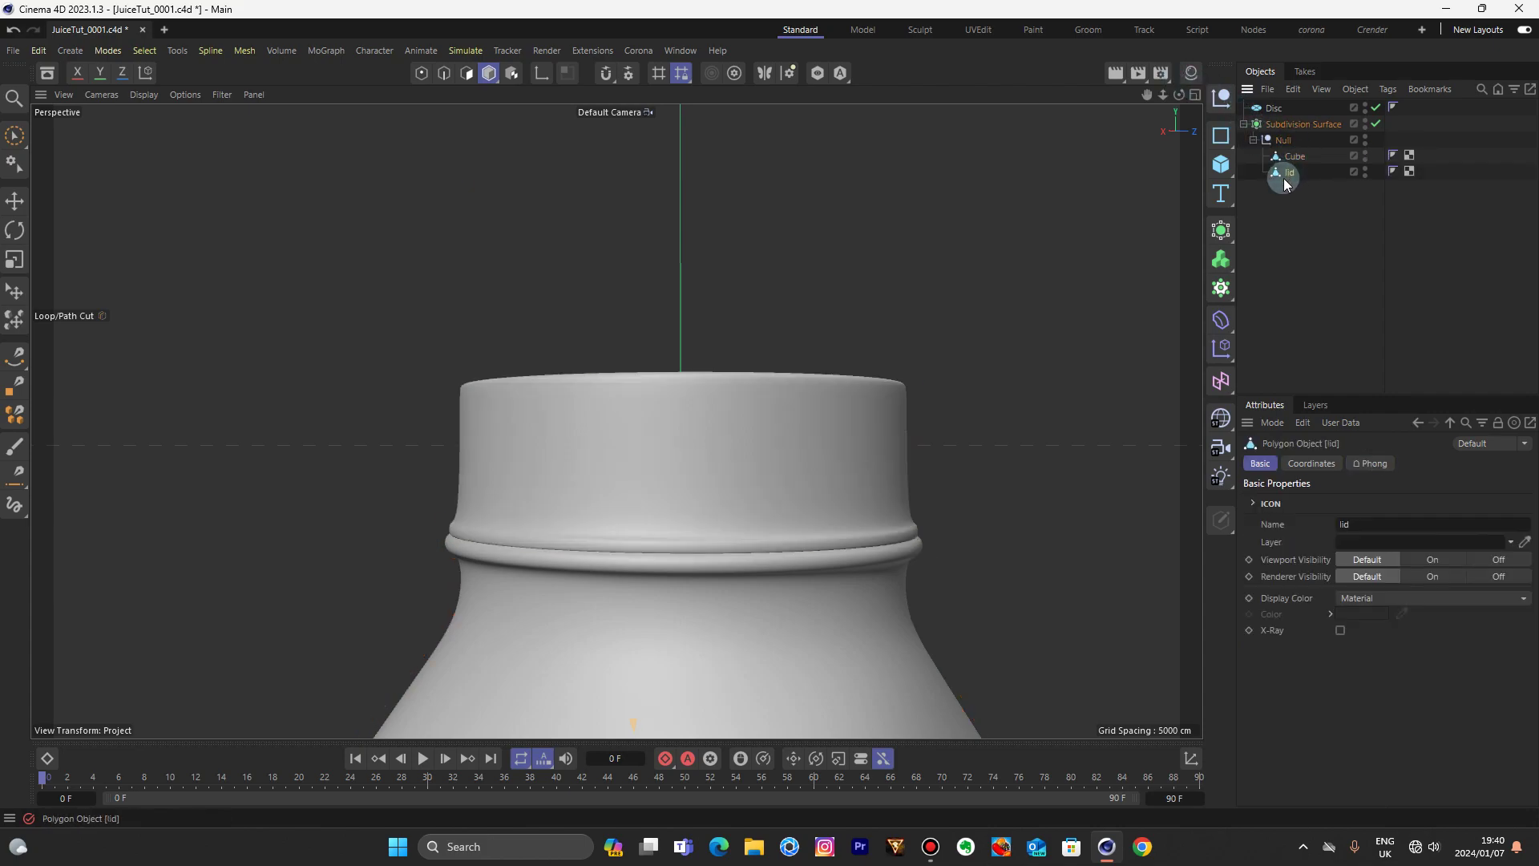
pyautogui.moveTo(1154, 95); pyautogui.dragTo(1146, 98)
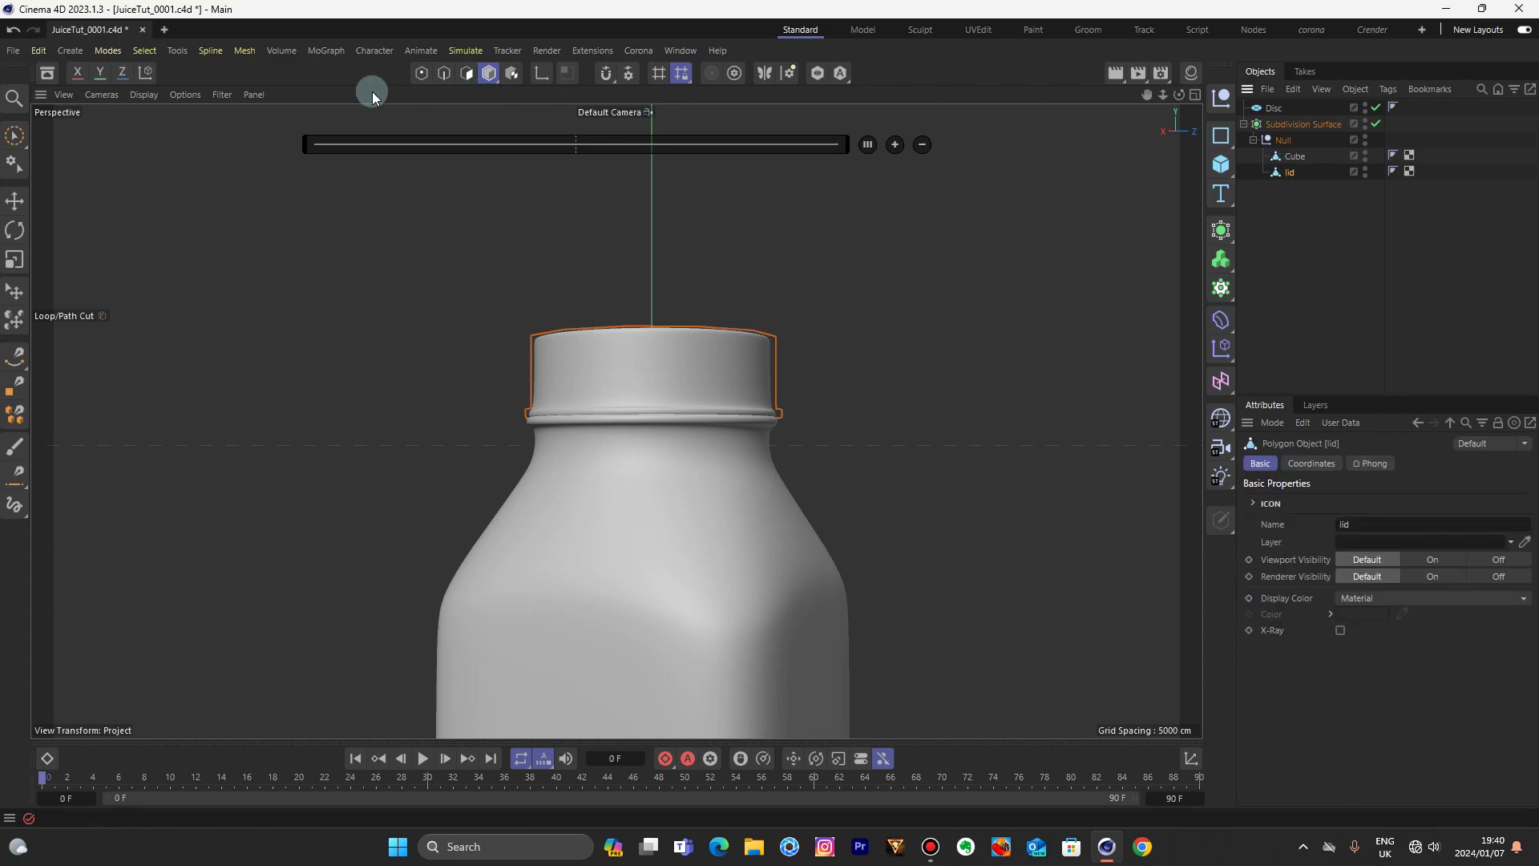
pyautogui.click(444, 73)
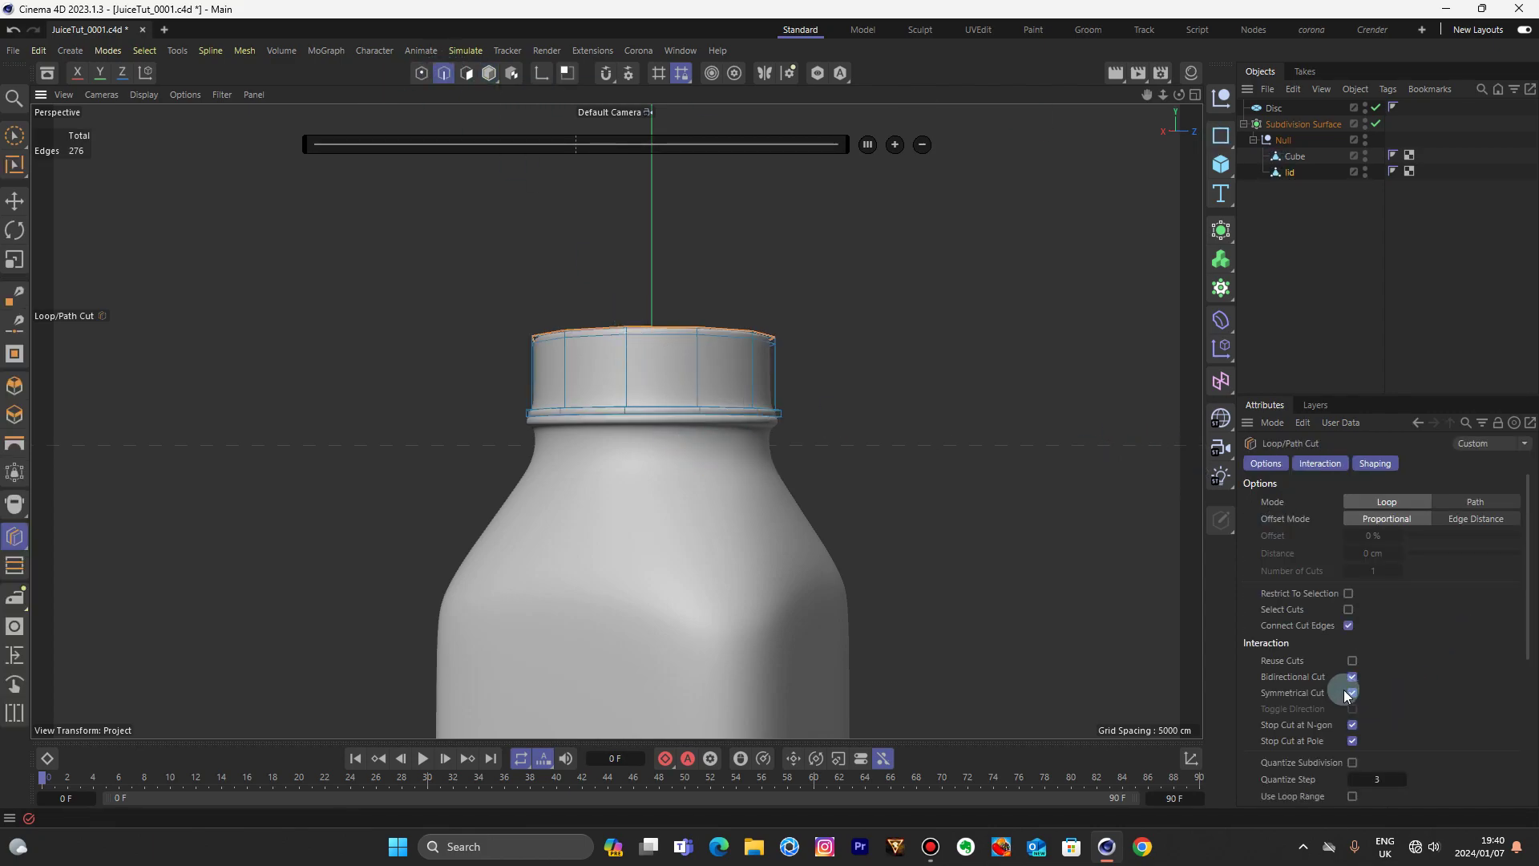
pyautogui.scroll(8, 552, 404)
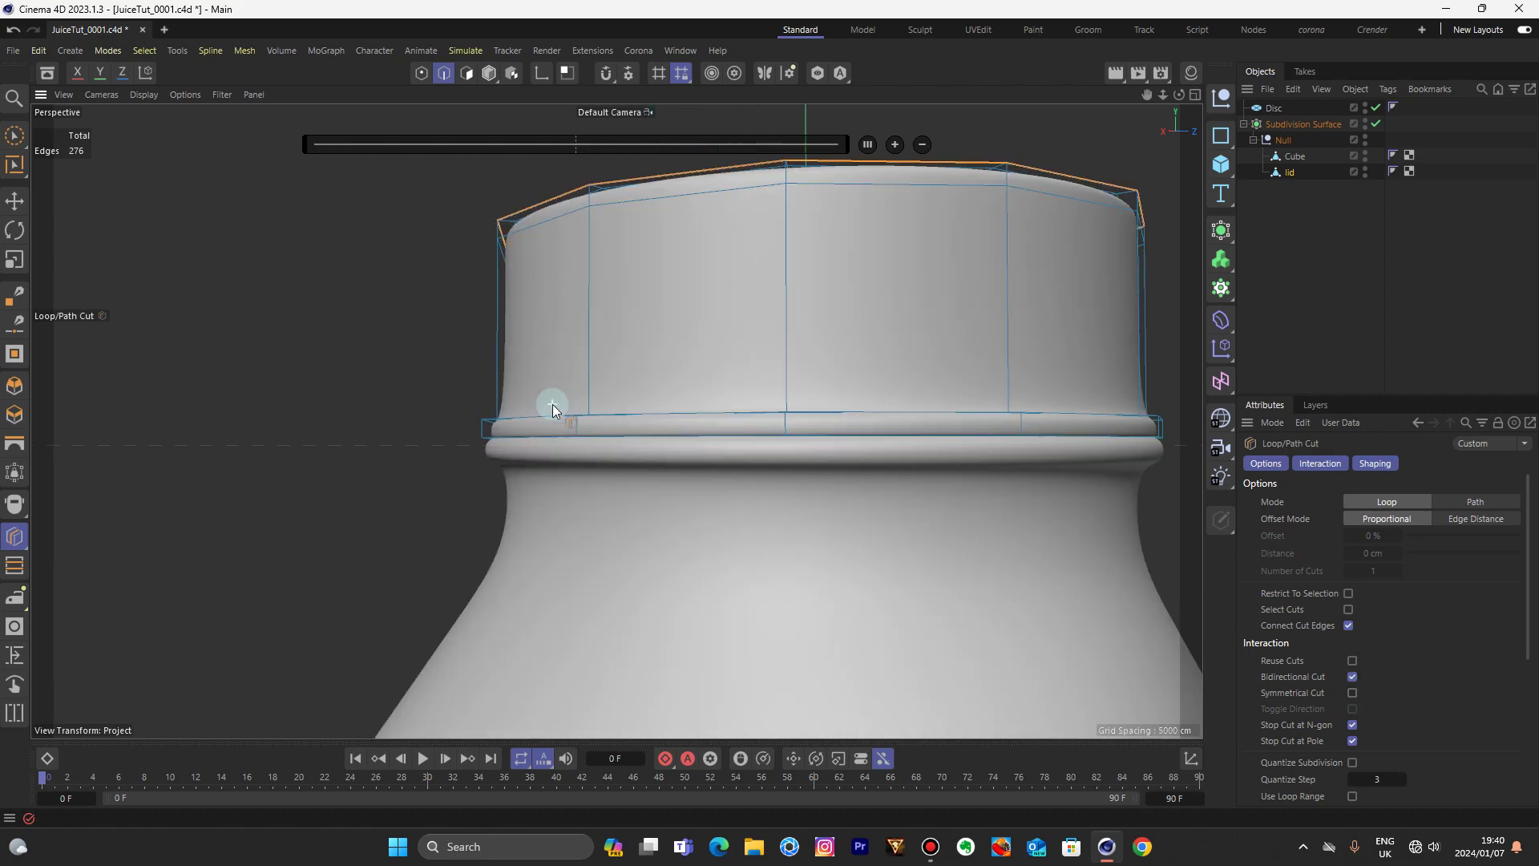
pyautogui.moveTo(1177, 99); pyautogui.dragTo(1179, 98)
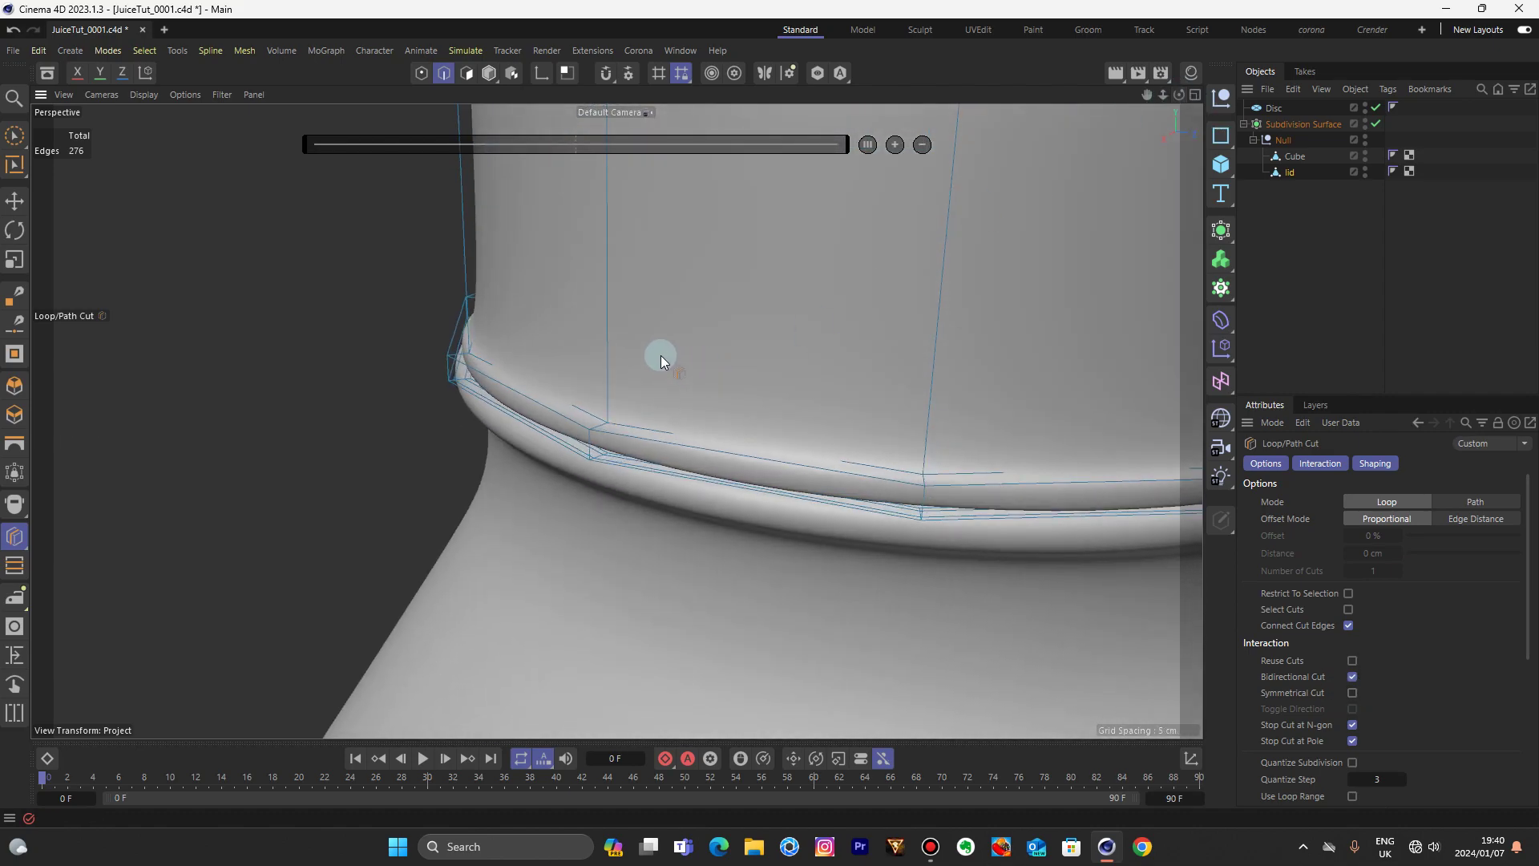
pyautogui.click(612, 412)
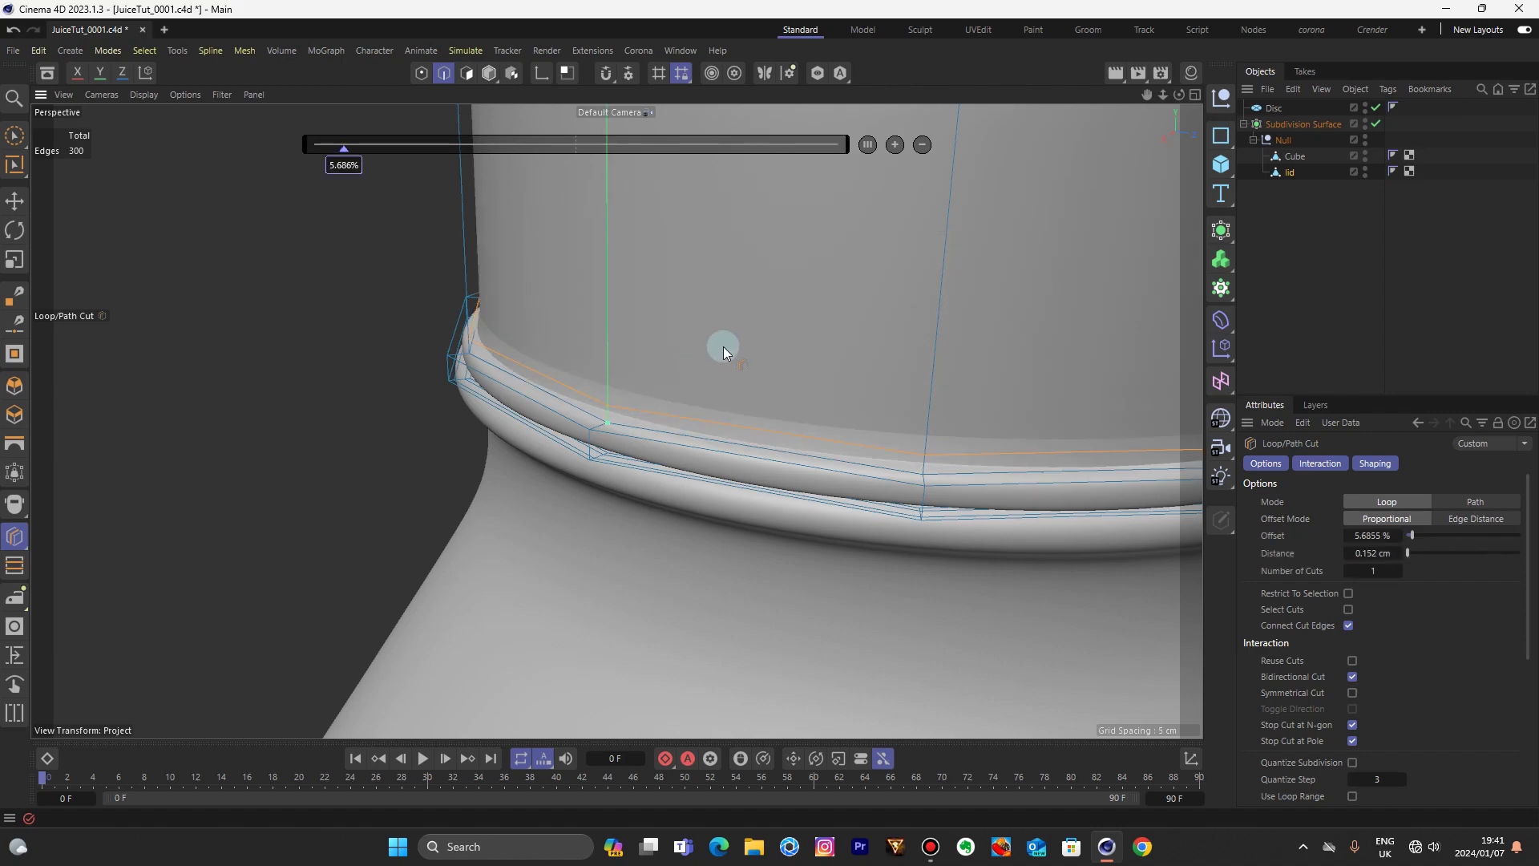
pyautogui.hotkey('ctrl', 'z')
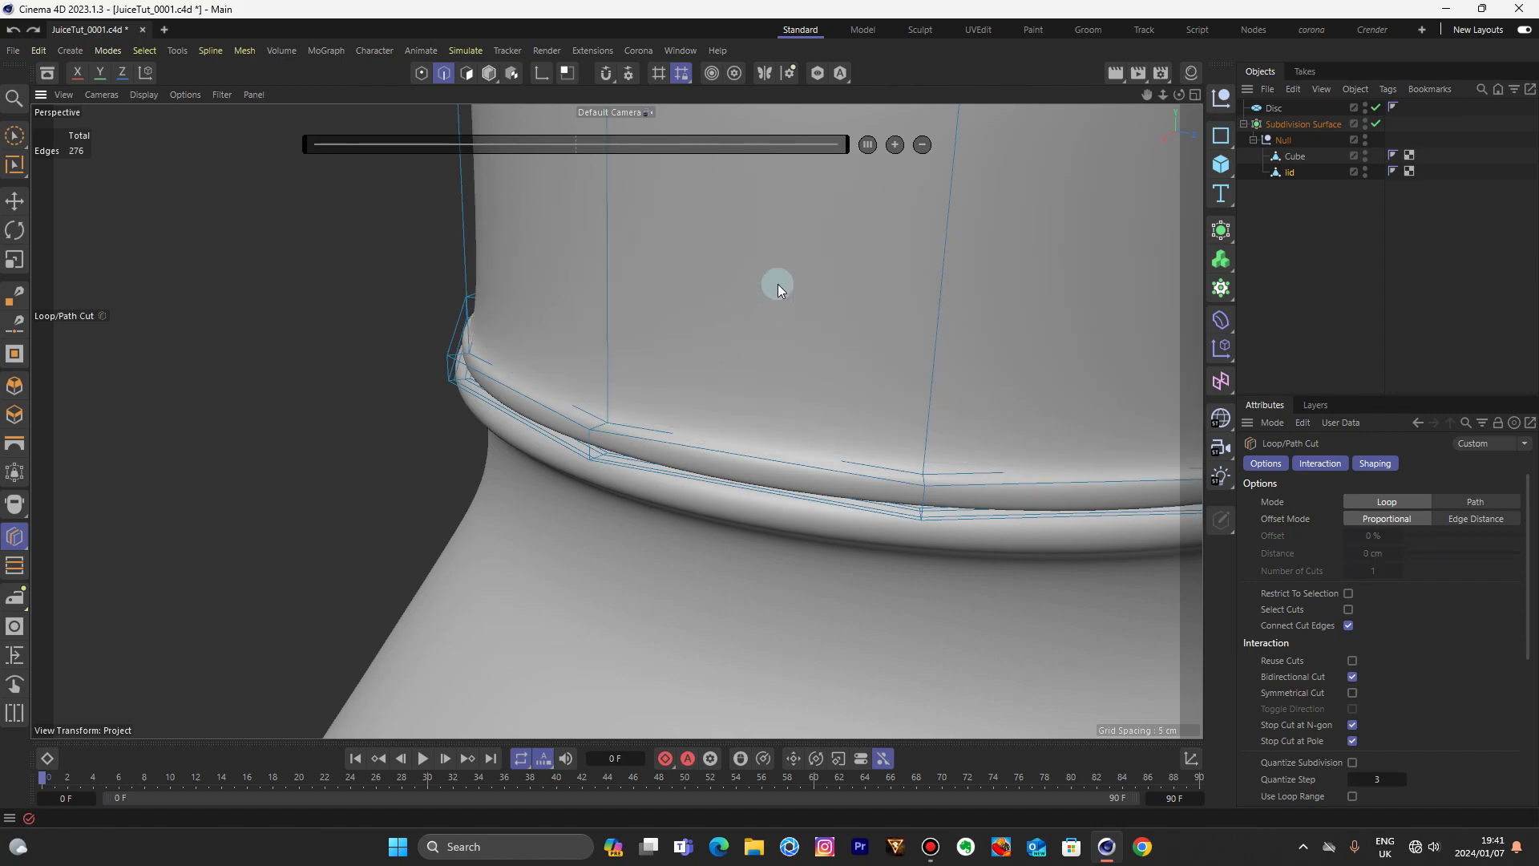
# - With smoothing temporarily off, add single loop cuts to the lid just above its rim at about 3.6% and around the rim's side at 50%
pyautogui.press('q')
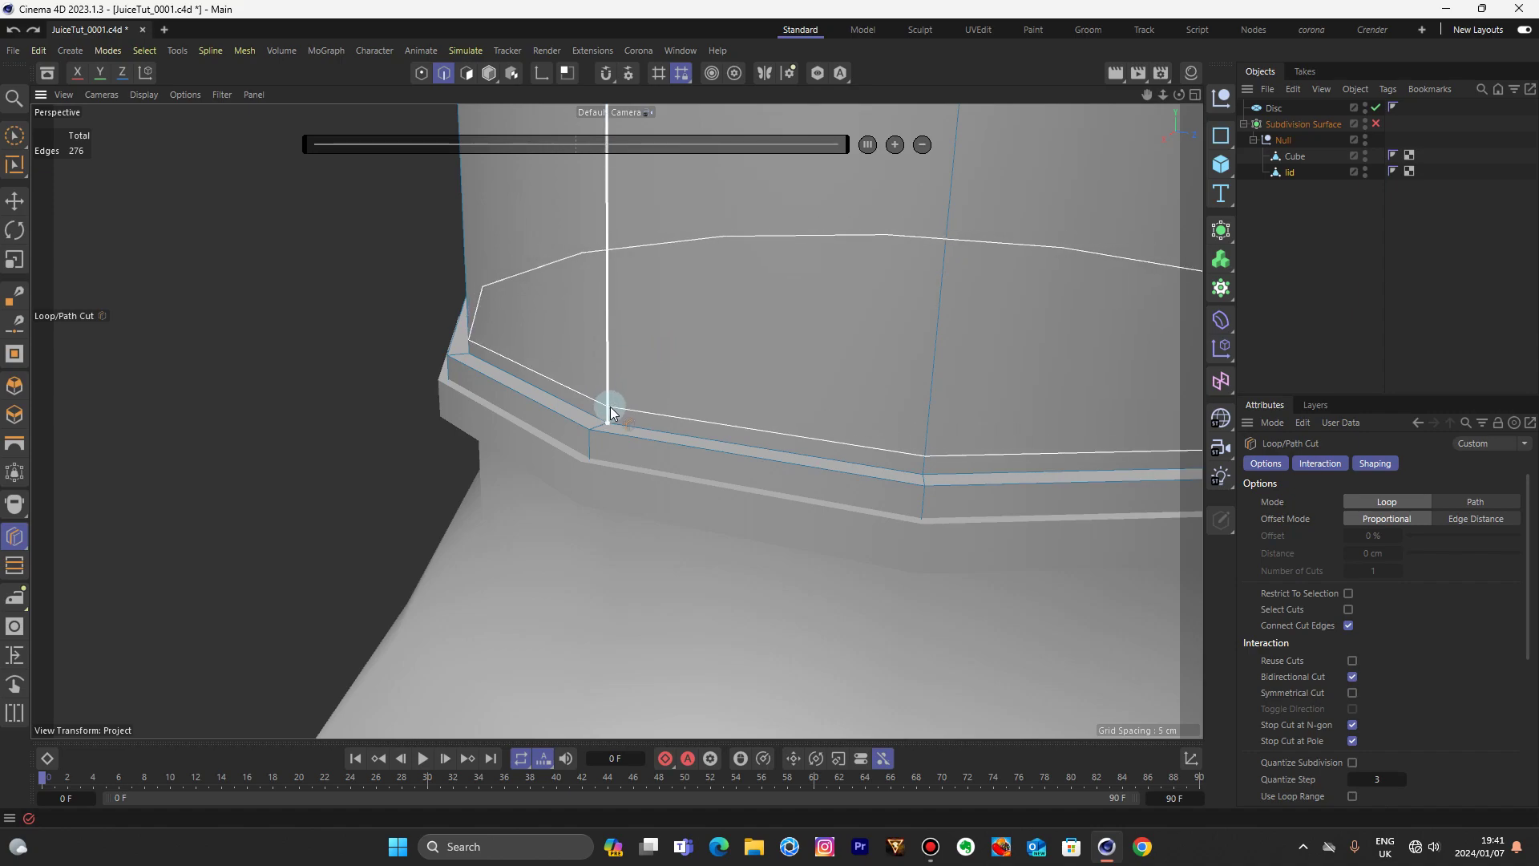
pyautogui.click(605, 406)
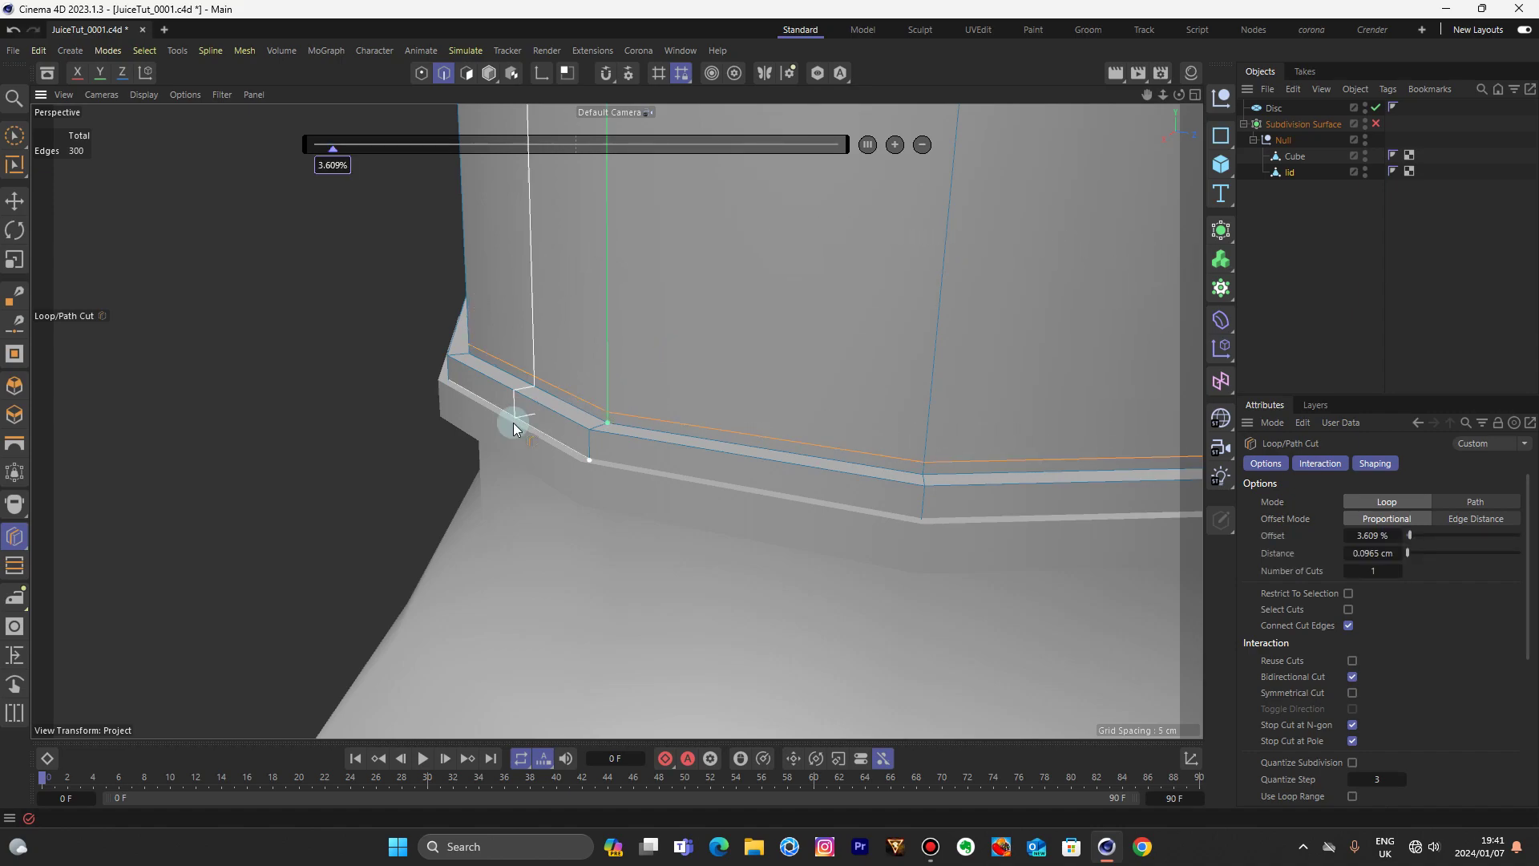
pyautogui.click(590, 443)
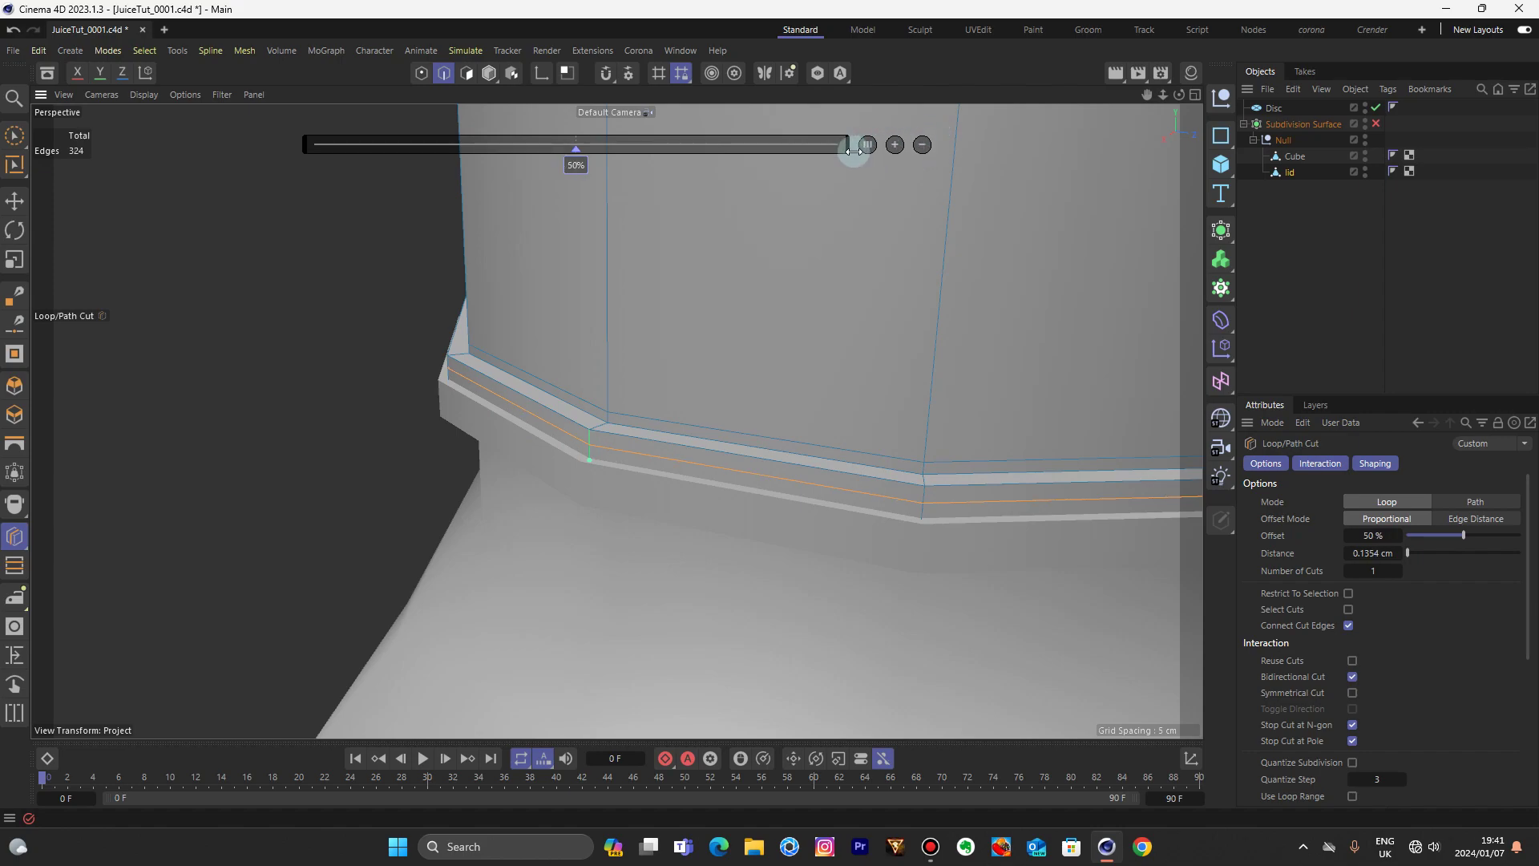
pyautogui.click(1376, 124)
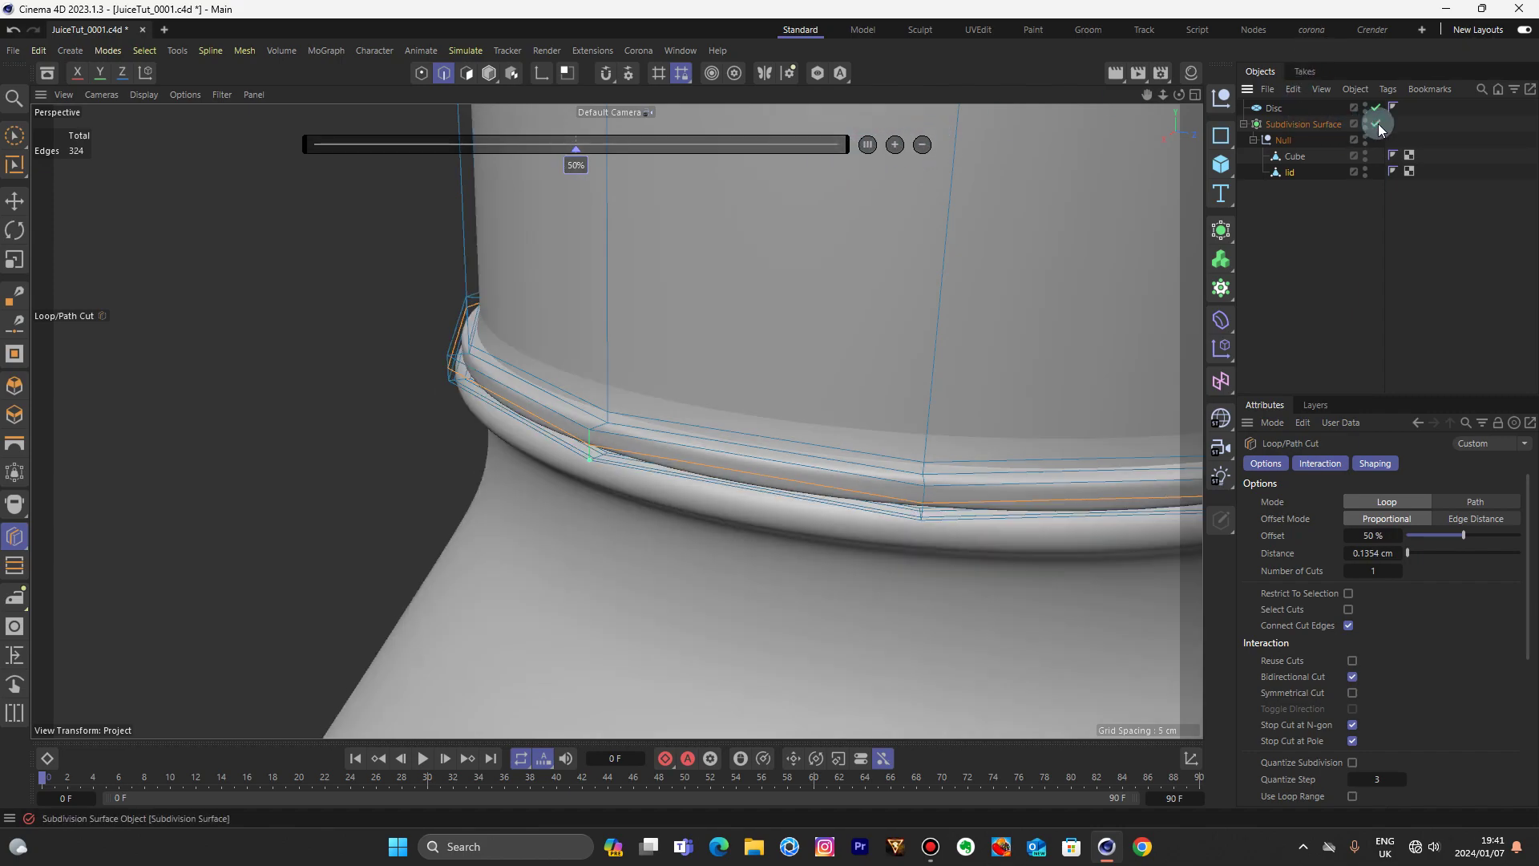
pyautogui.click(489, 73)
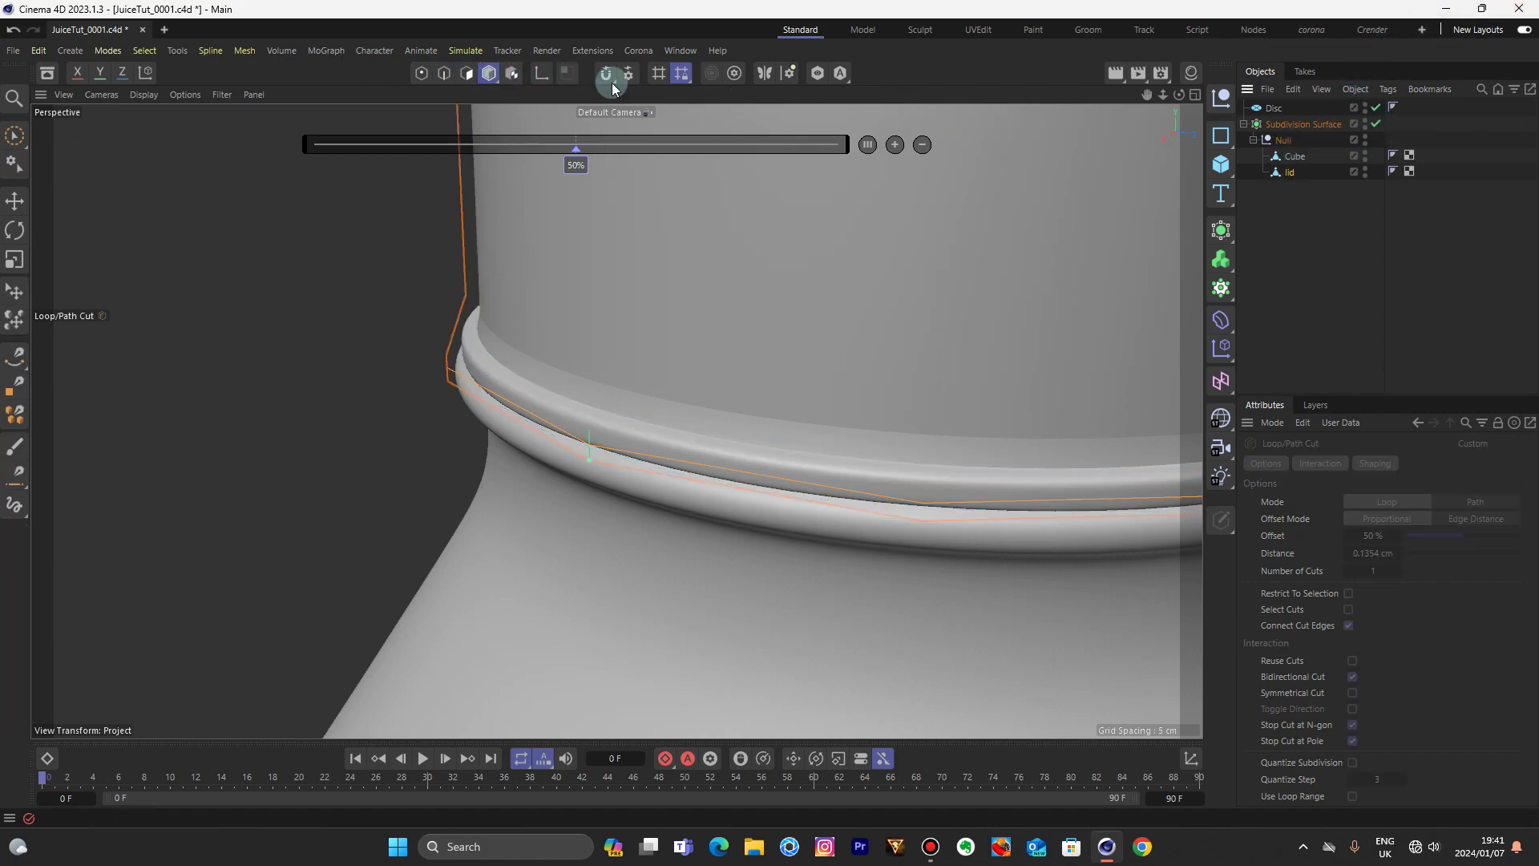
# - Scale the lid up slightly and uniformly so it fits more fully over the neck
pyautogui.scroll(-5, 398, 194)
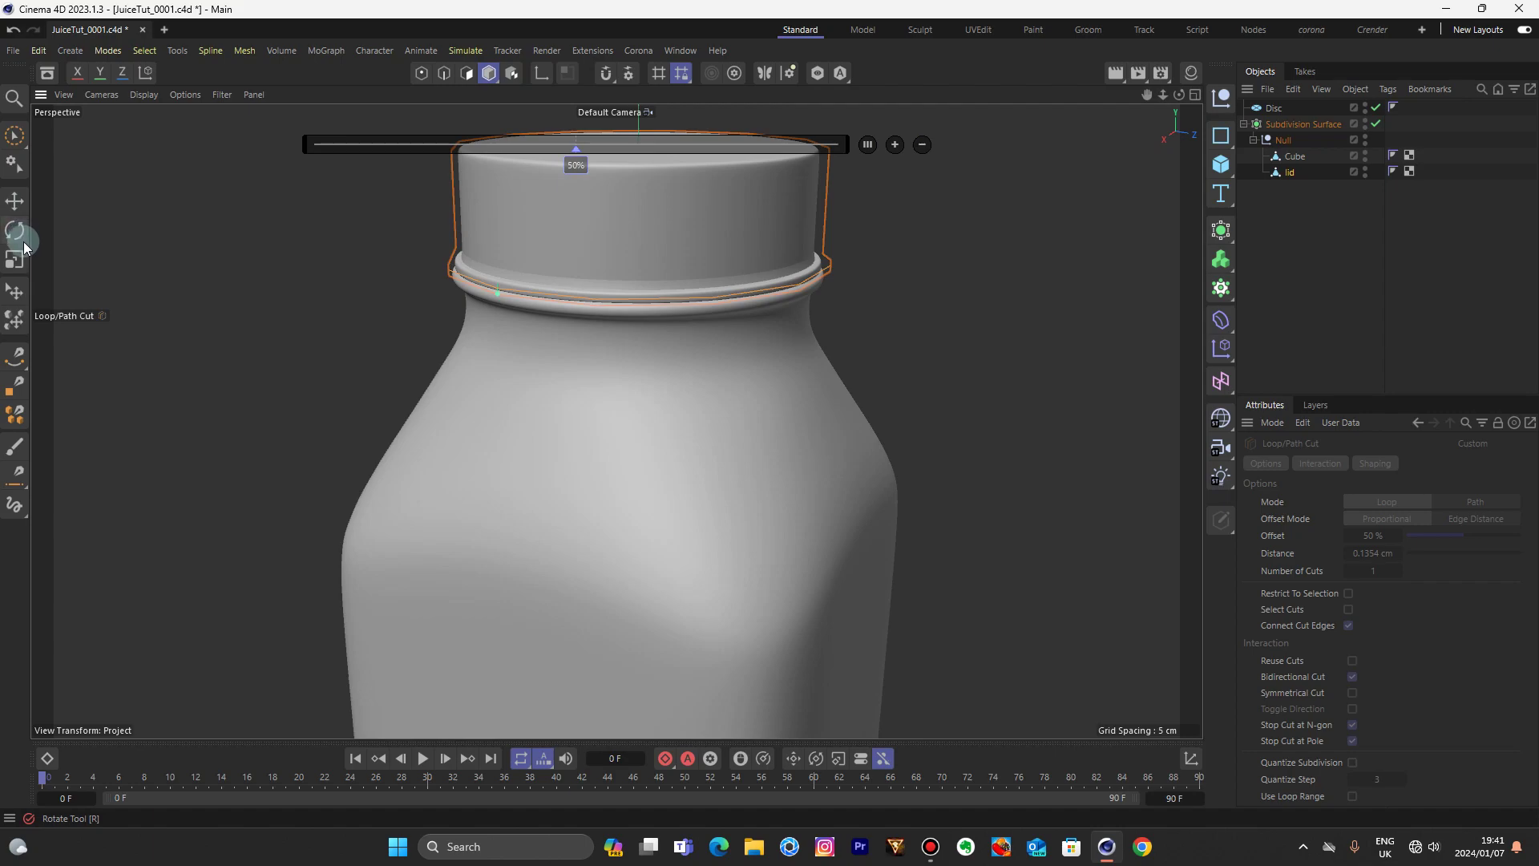
pyautogui.click(26, 263)
pyautogui.moveTo(232, 308); pyautogui.dragTo(242, 308)
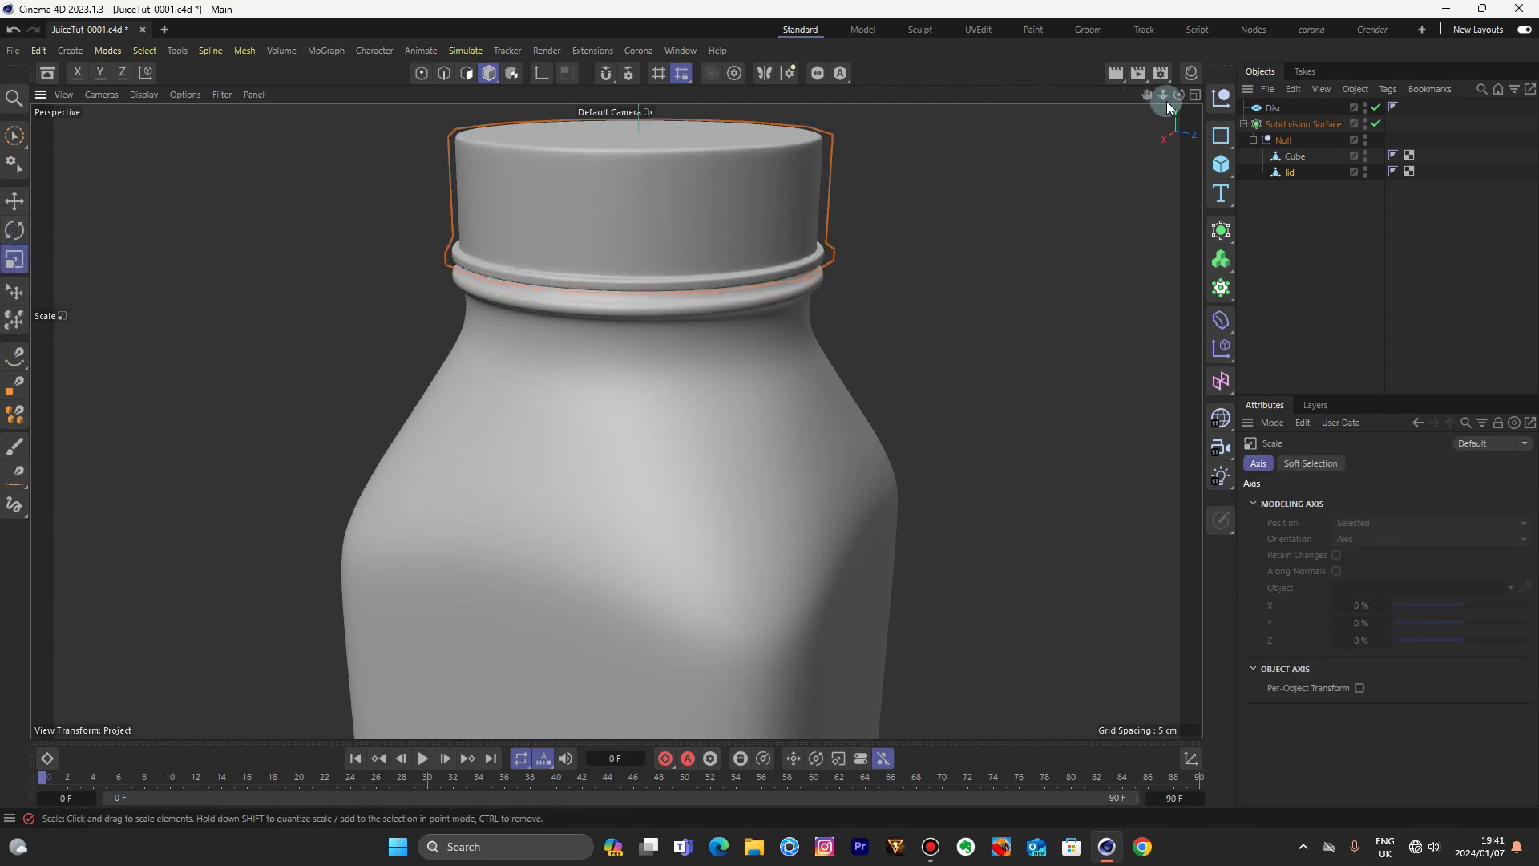
# - Relocate the lid's axis upward to the lid's centre, and raise the lid by about 0.09 cm above the neck ring
pyautogui.moveTo(1166, 101); pyautogui.dragTo(1115, 94)
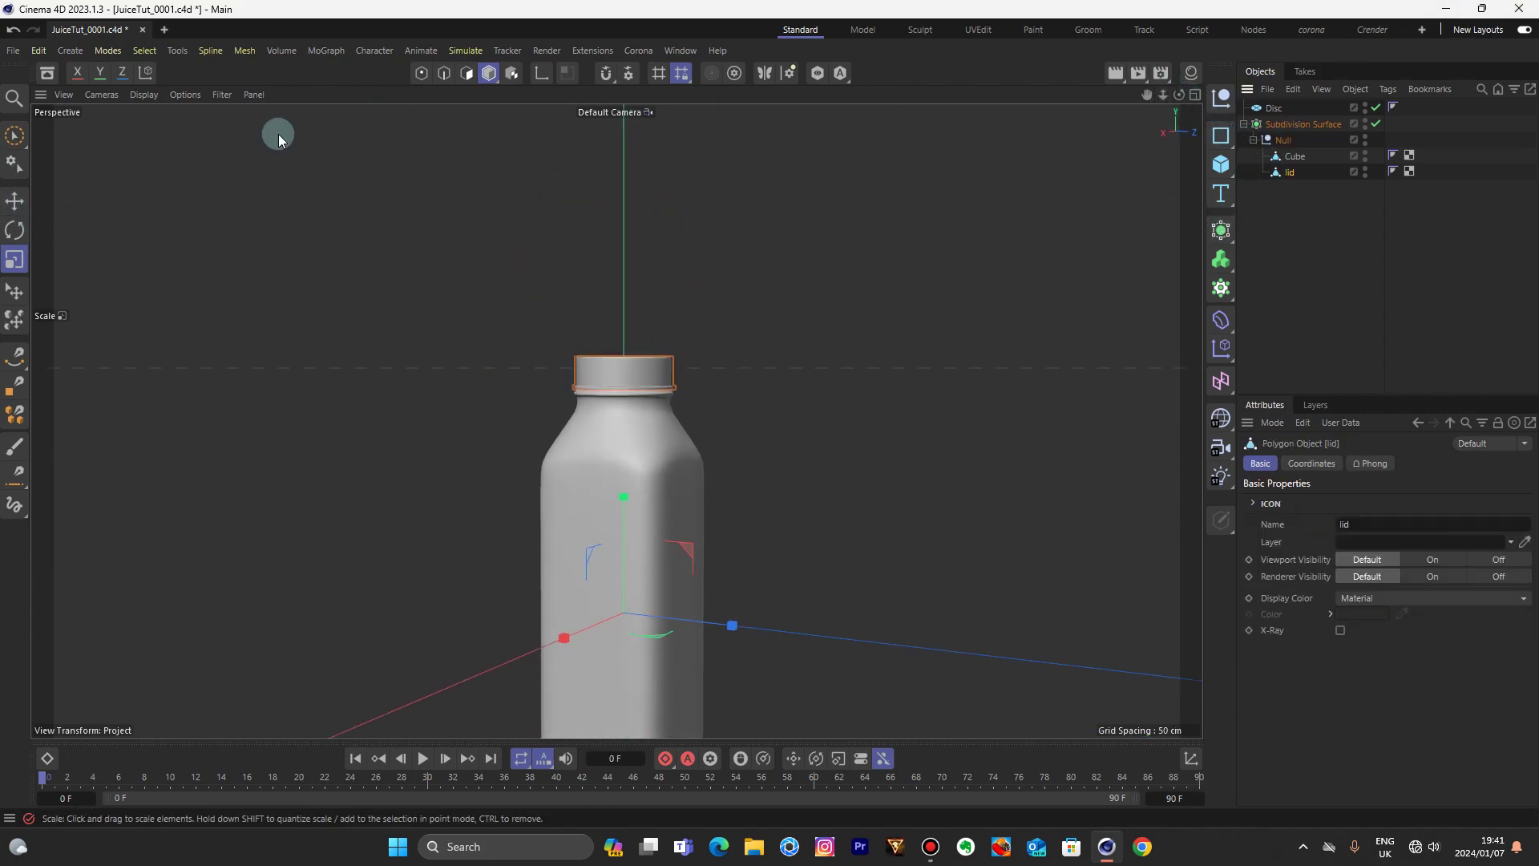
pyautogui.click(14, 200)
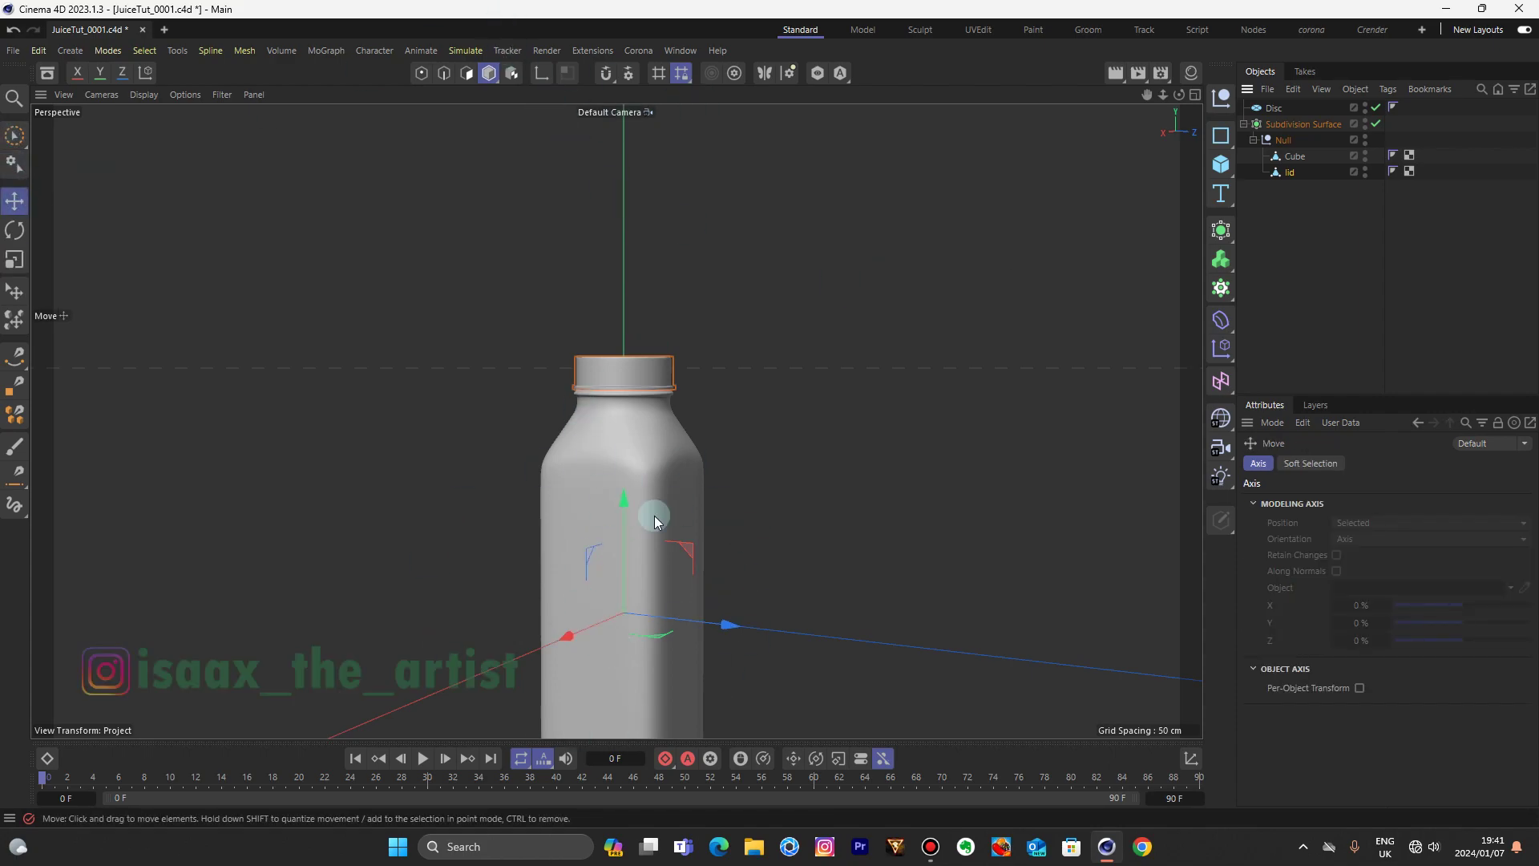
pyautogui.click(522, 171)
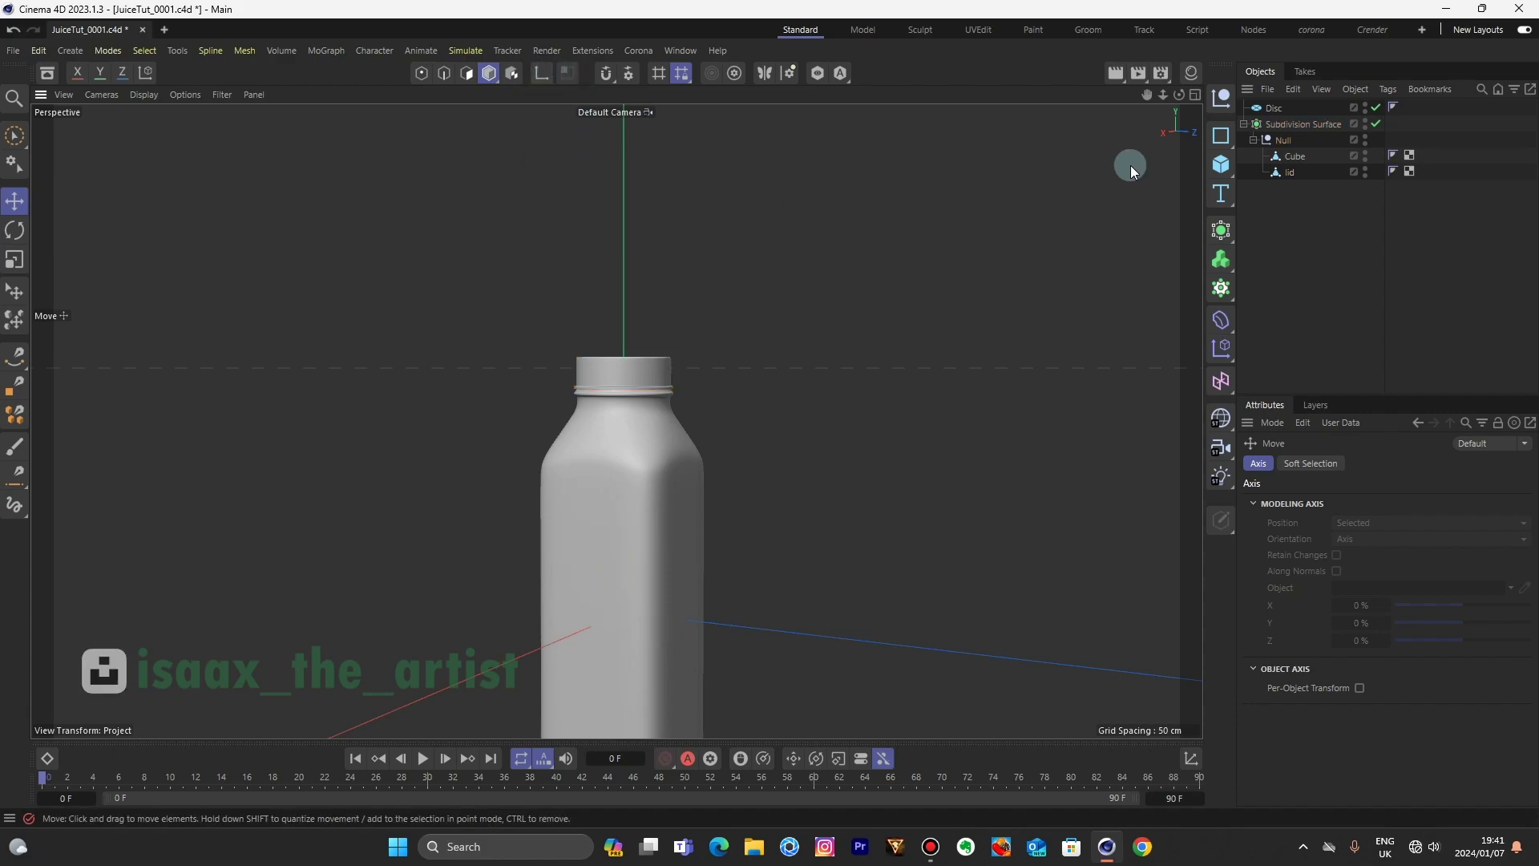
pyautogui.click(1290, 172)
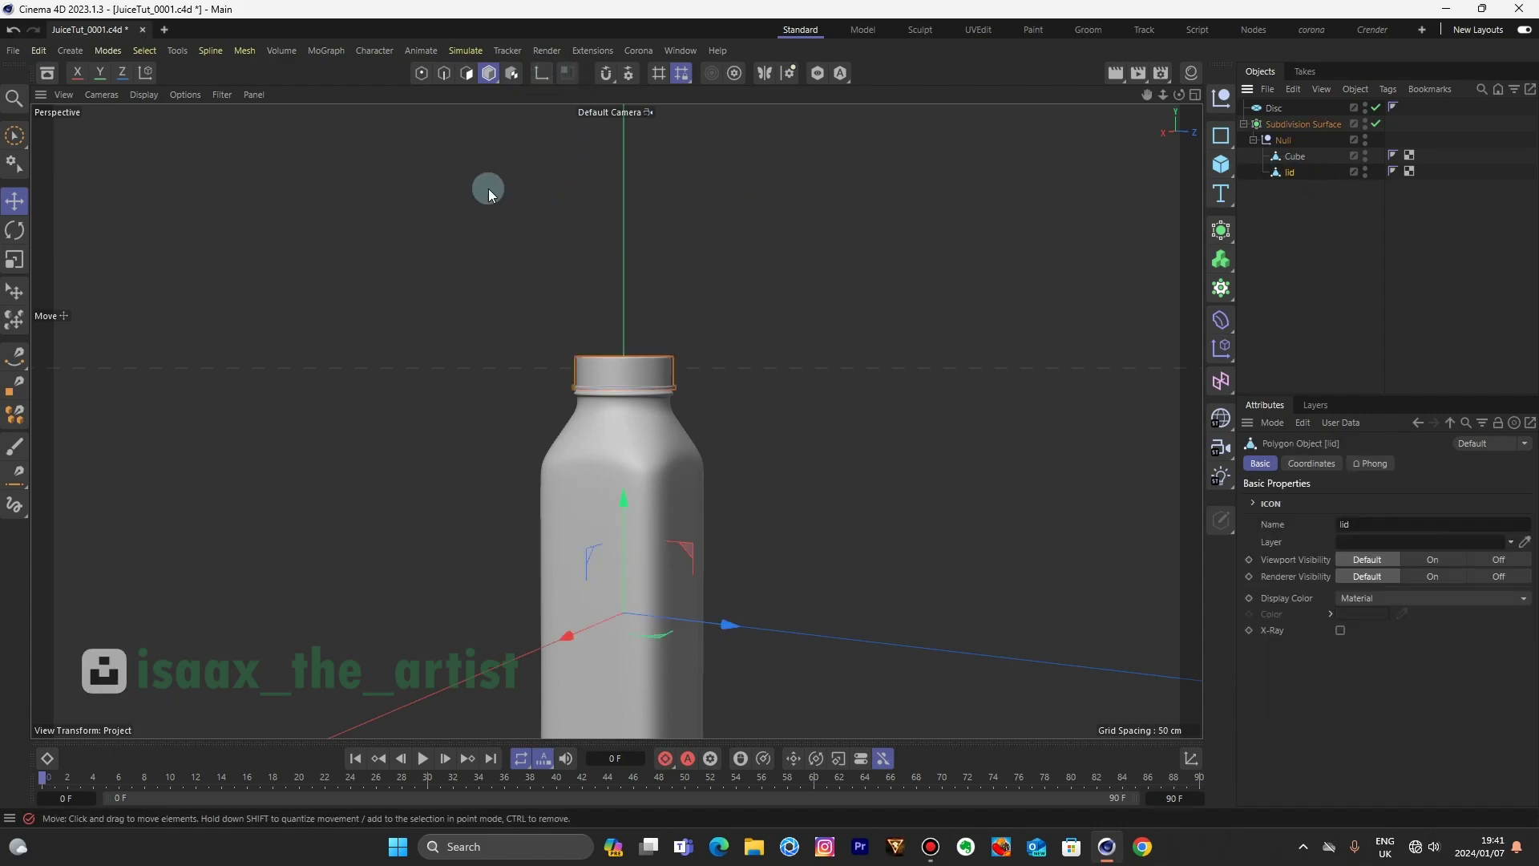
pyautogui.click(540, 73)
pyautogui.moveTo(626, 501); pyautogui.dragTo(646, 263)
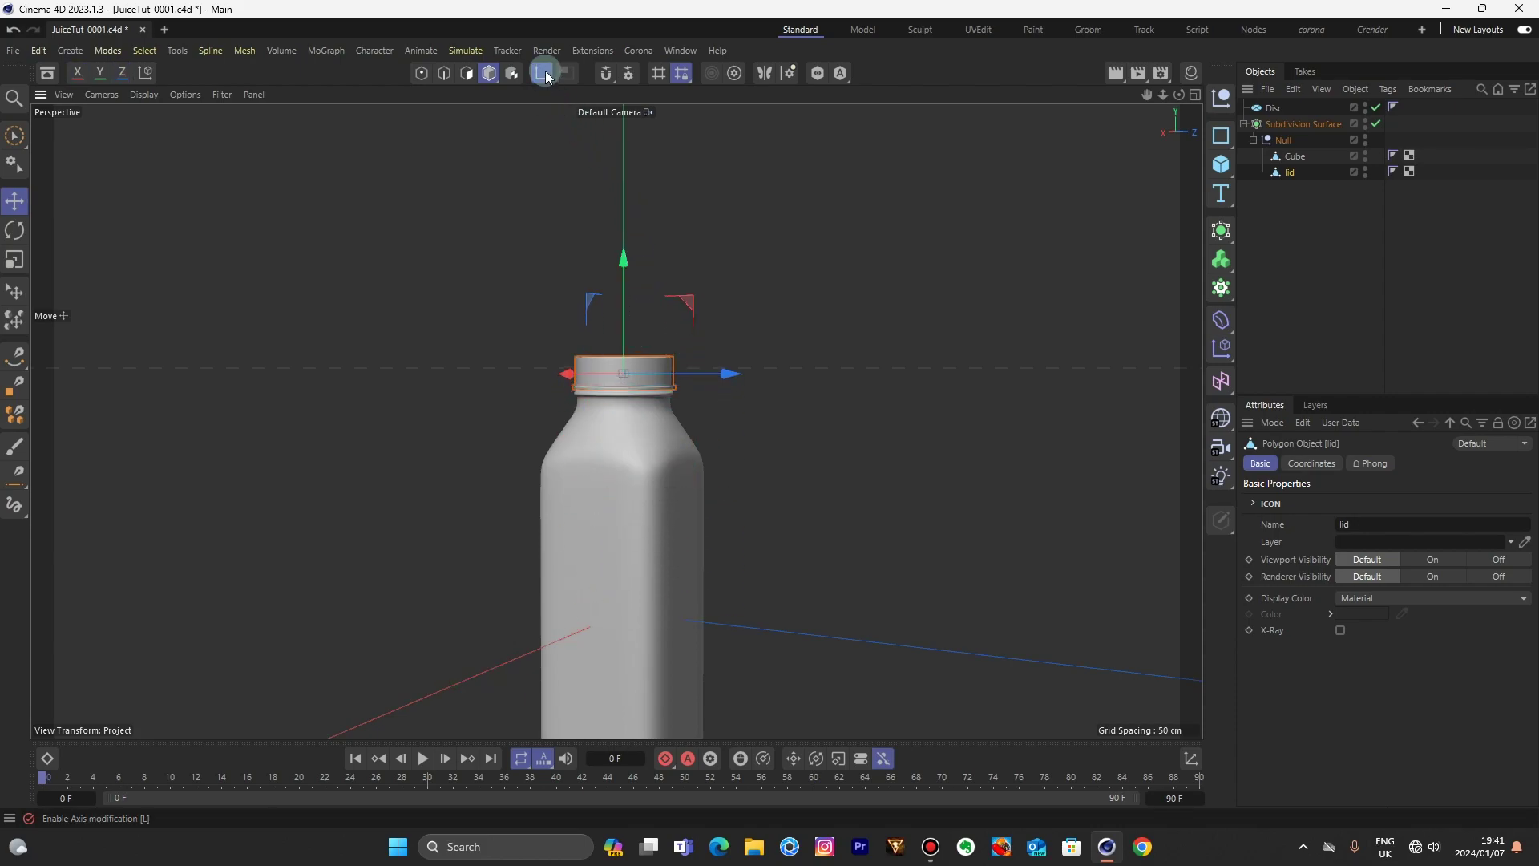
pyautogui.press('l')
pyautogui.scroll(10, 631, 383)
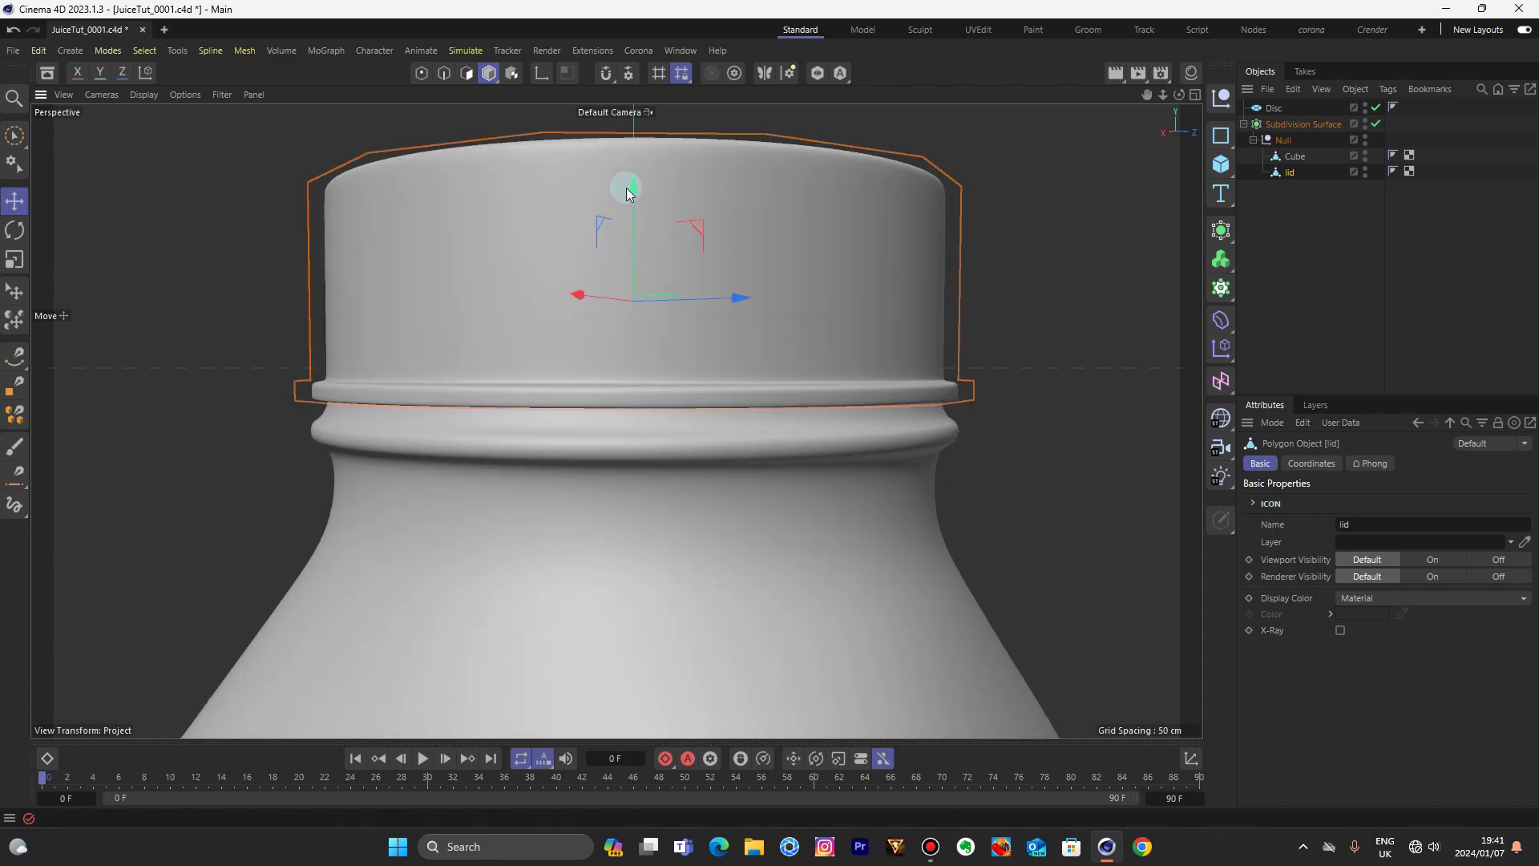
pyautogui.moveTo(628, 186); pyautogui.dragTo(952, 170)
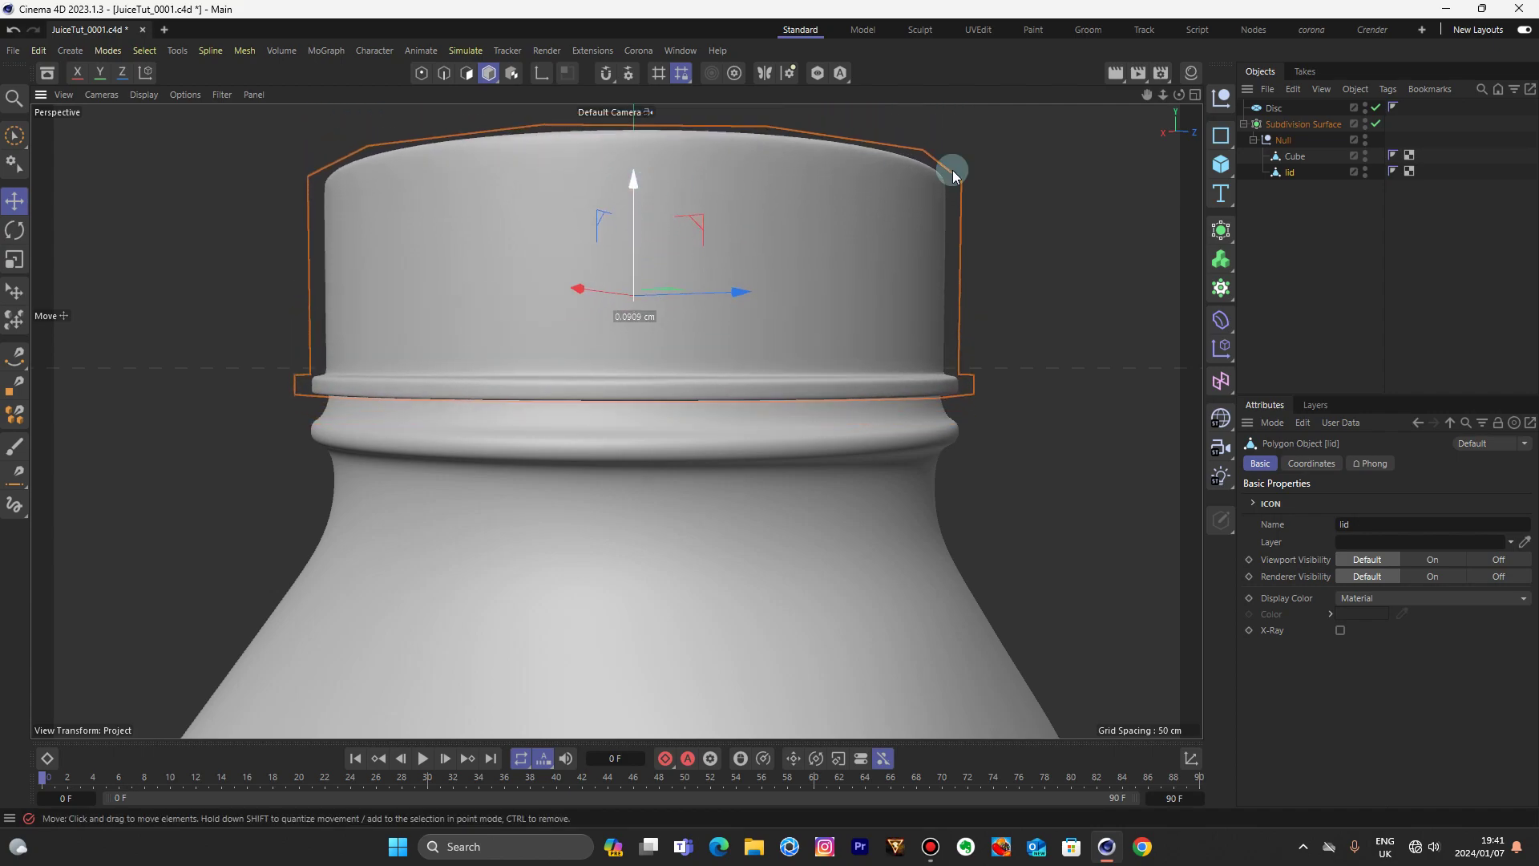
# - Add loop cuts to the Cube just above the neck ring at about 3%, just below it at about 84.3%, and around its side at 50%
pyautogui.click(1295, 155)
pyautogui.click(444, 73)
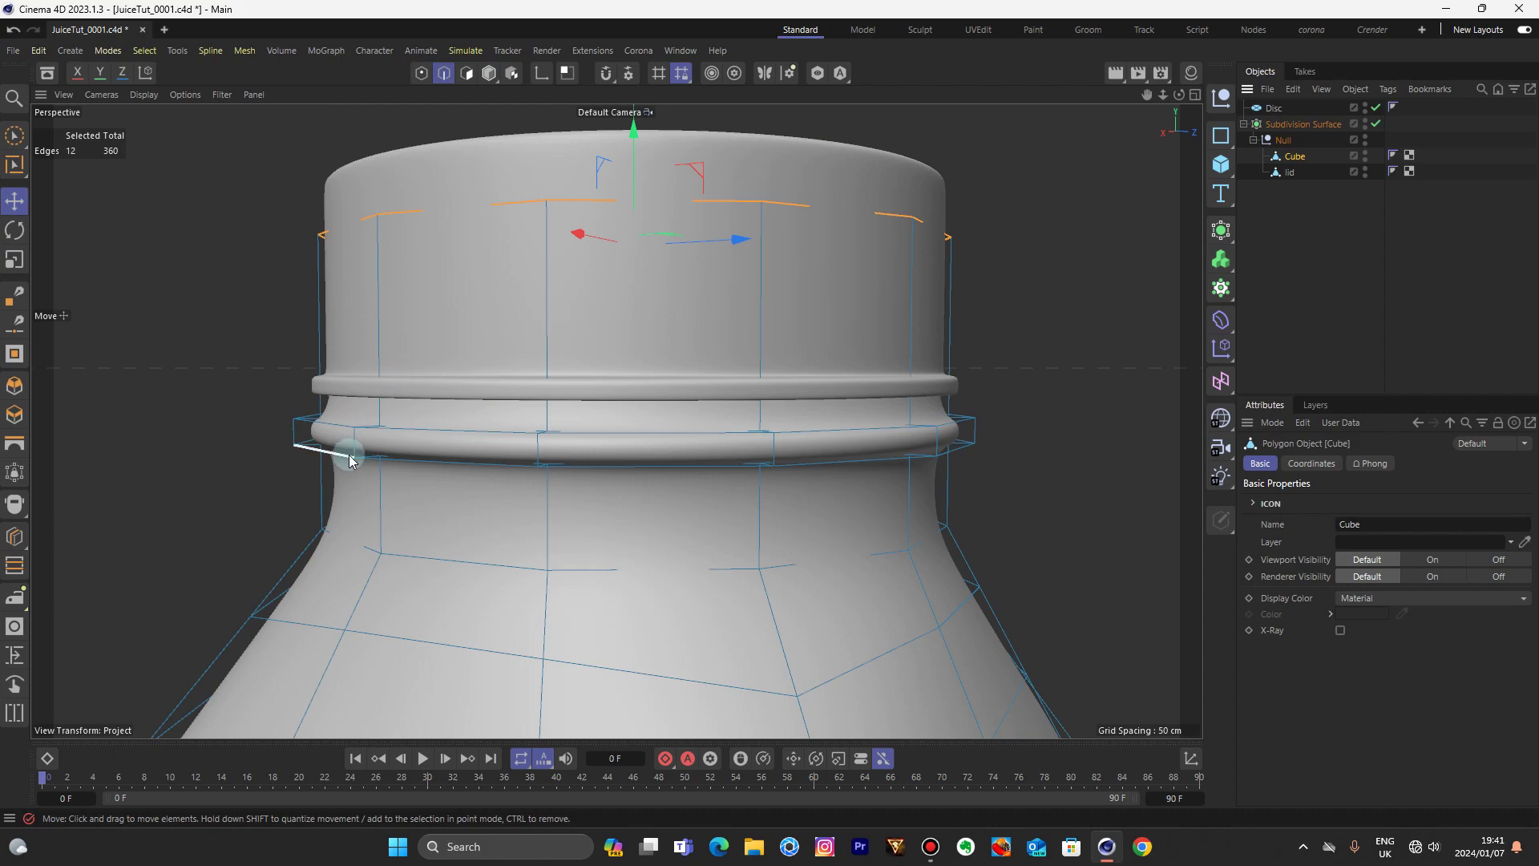
pyautogui.press('k')
pyautogui.press('l')
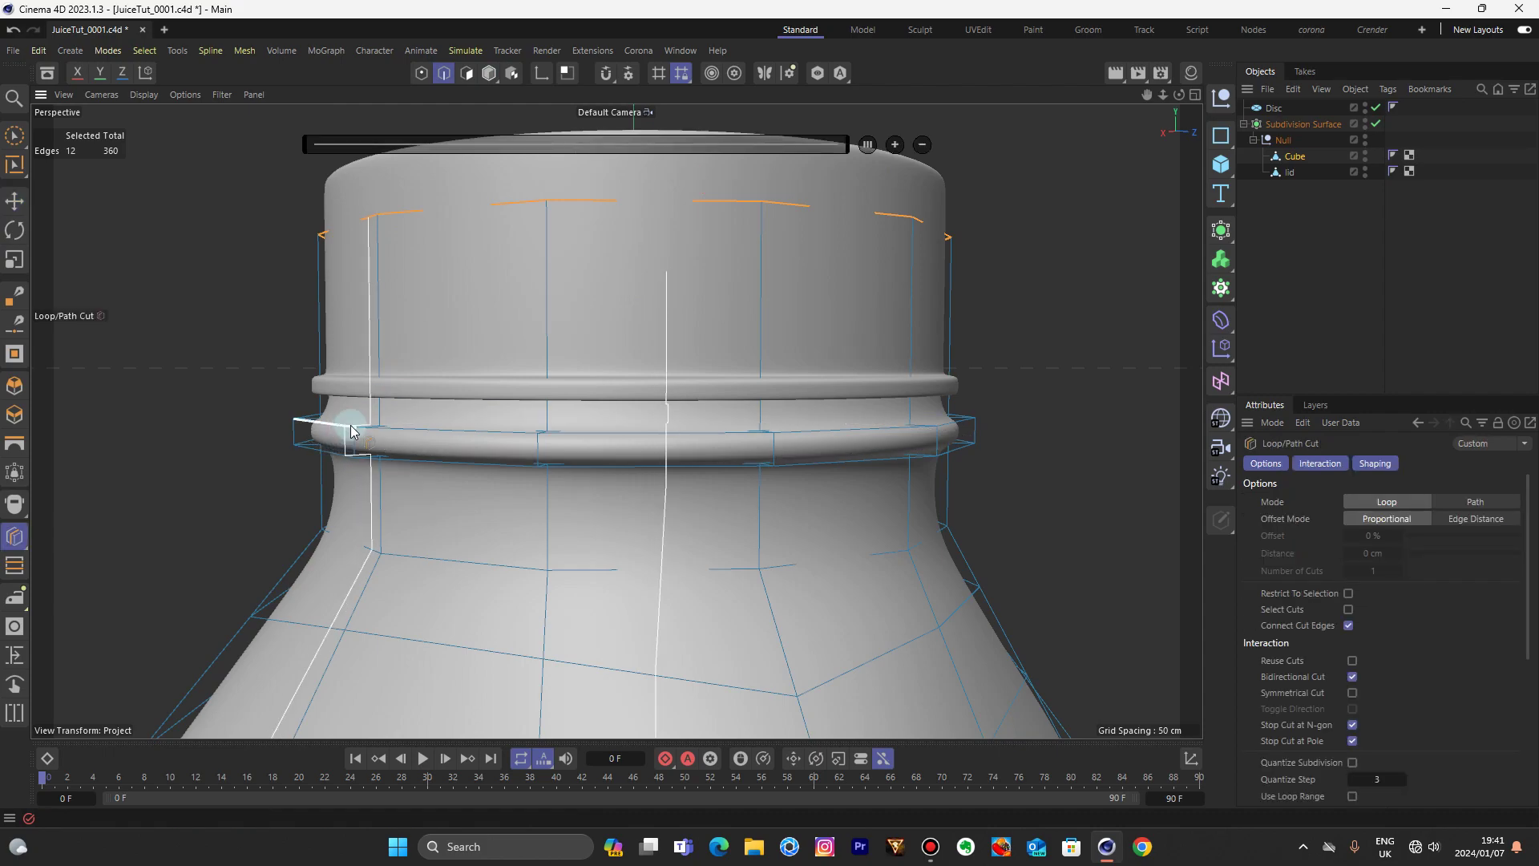
pyautogui.scroll(4, 352, 433)
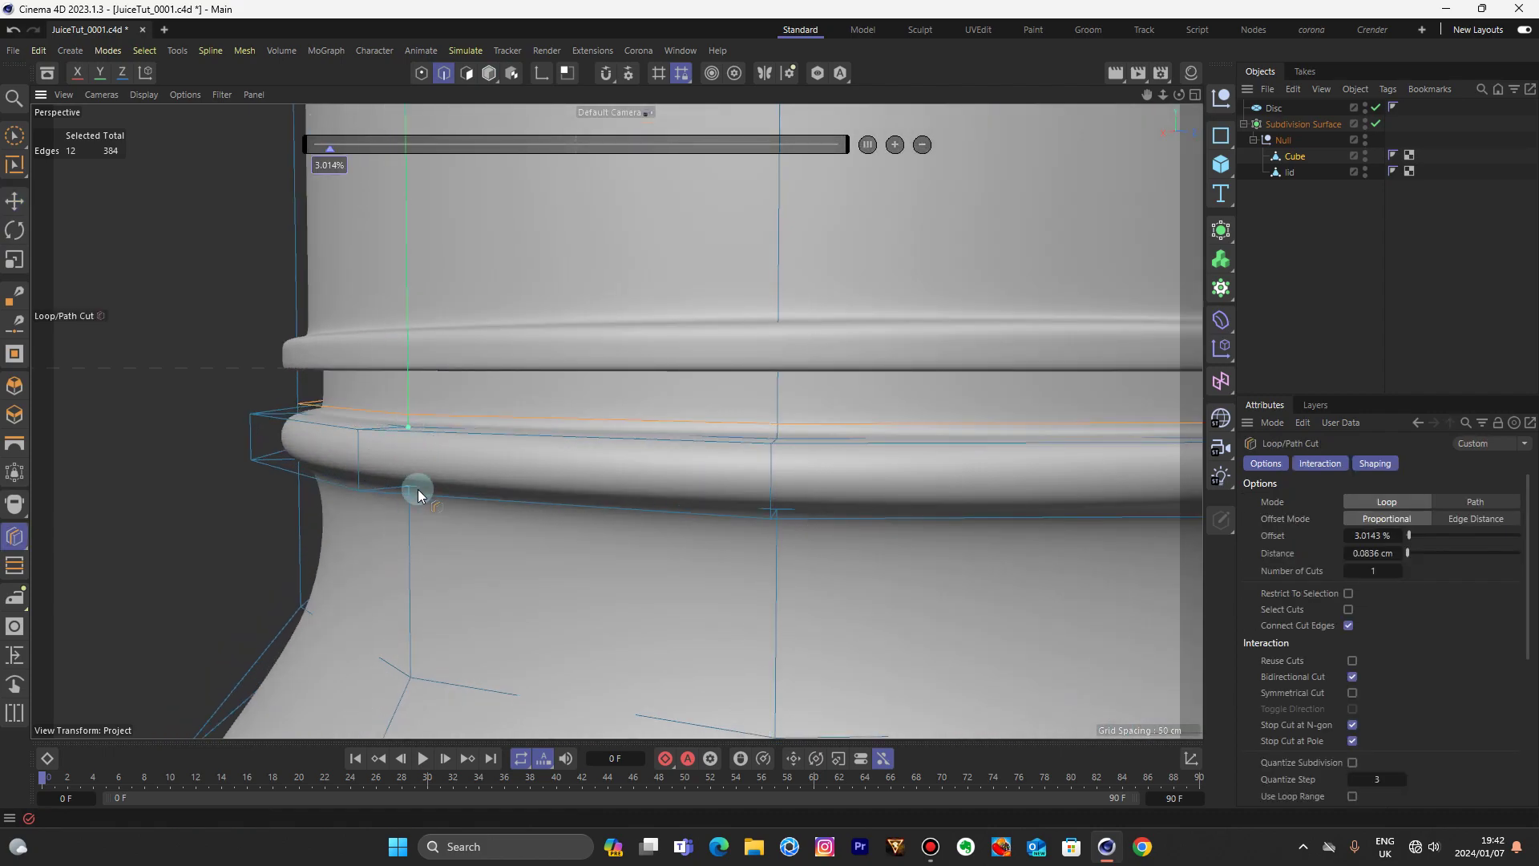
pyautogui.click(412, 515)
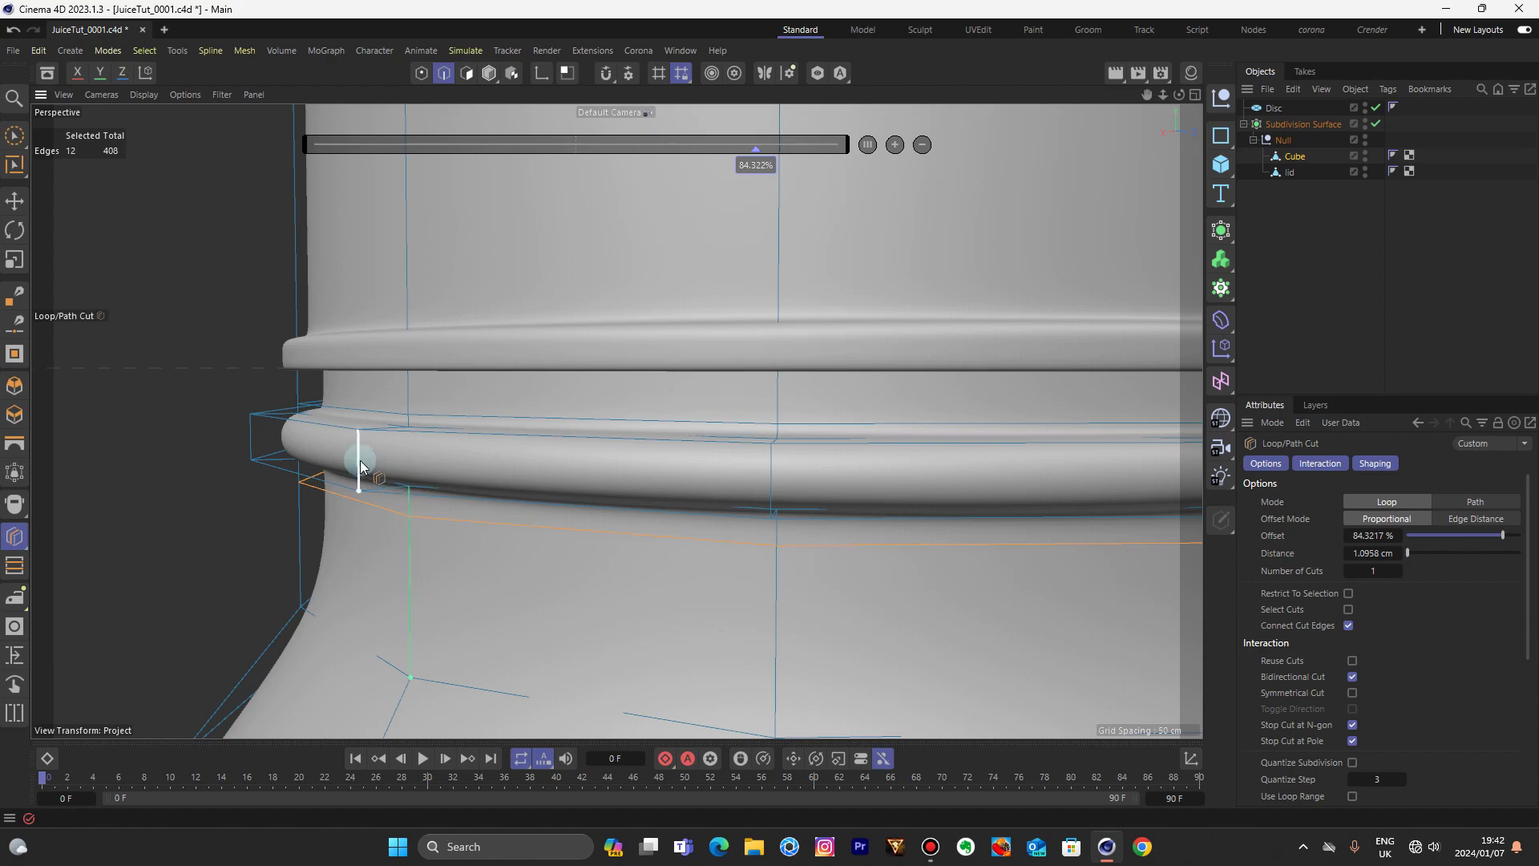
pyautogui.click(251, 434)
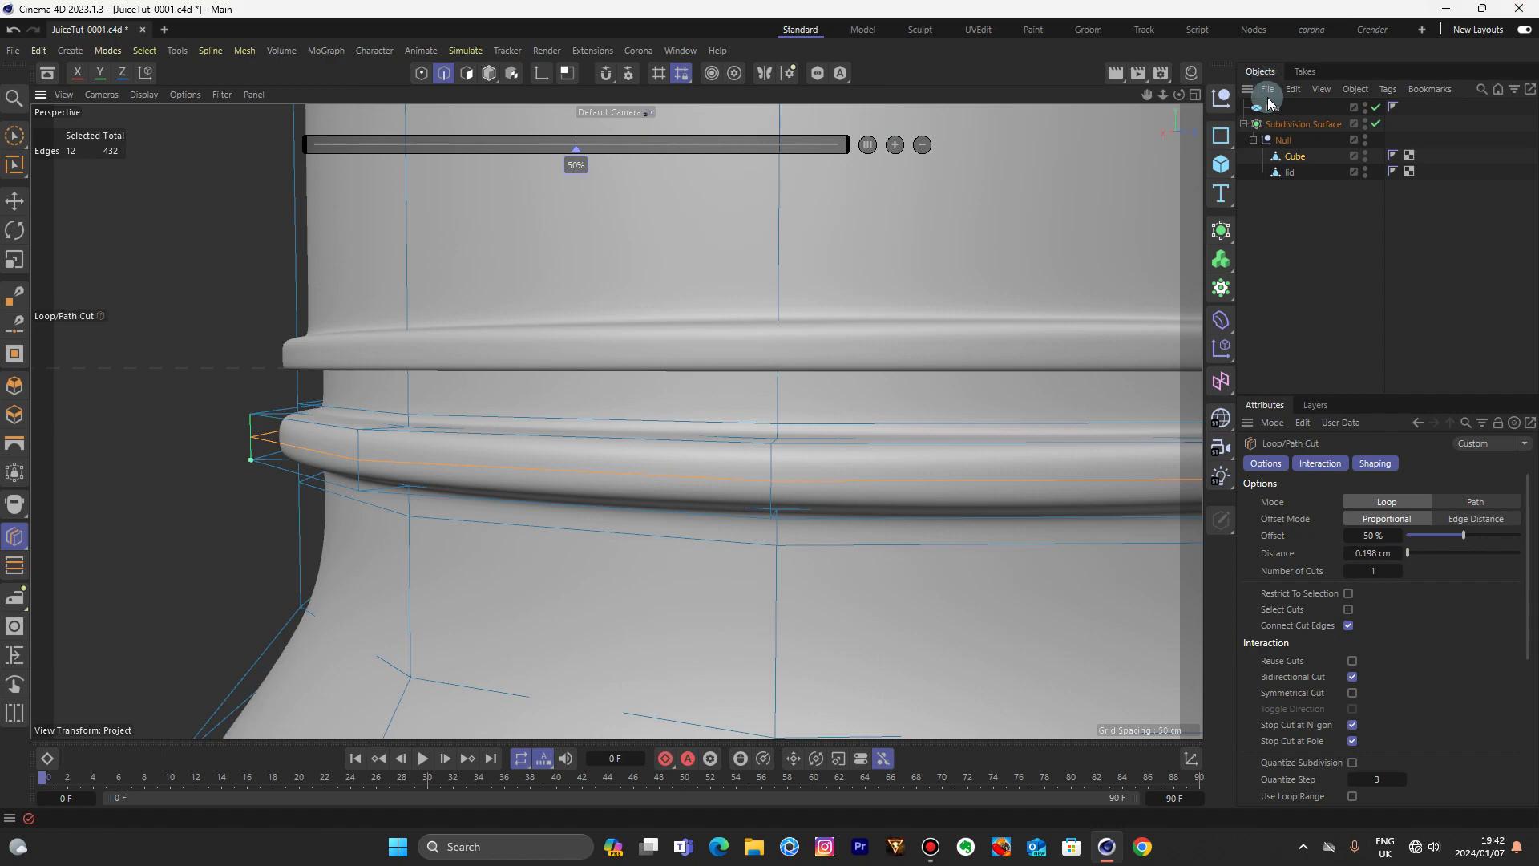
pyautogui.click(15, 201)
pyautogui.click(489, 73)
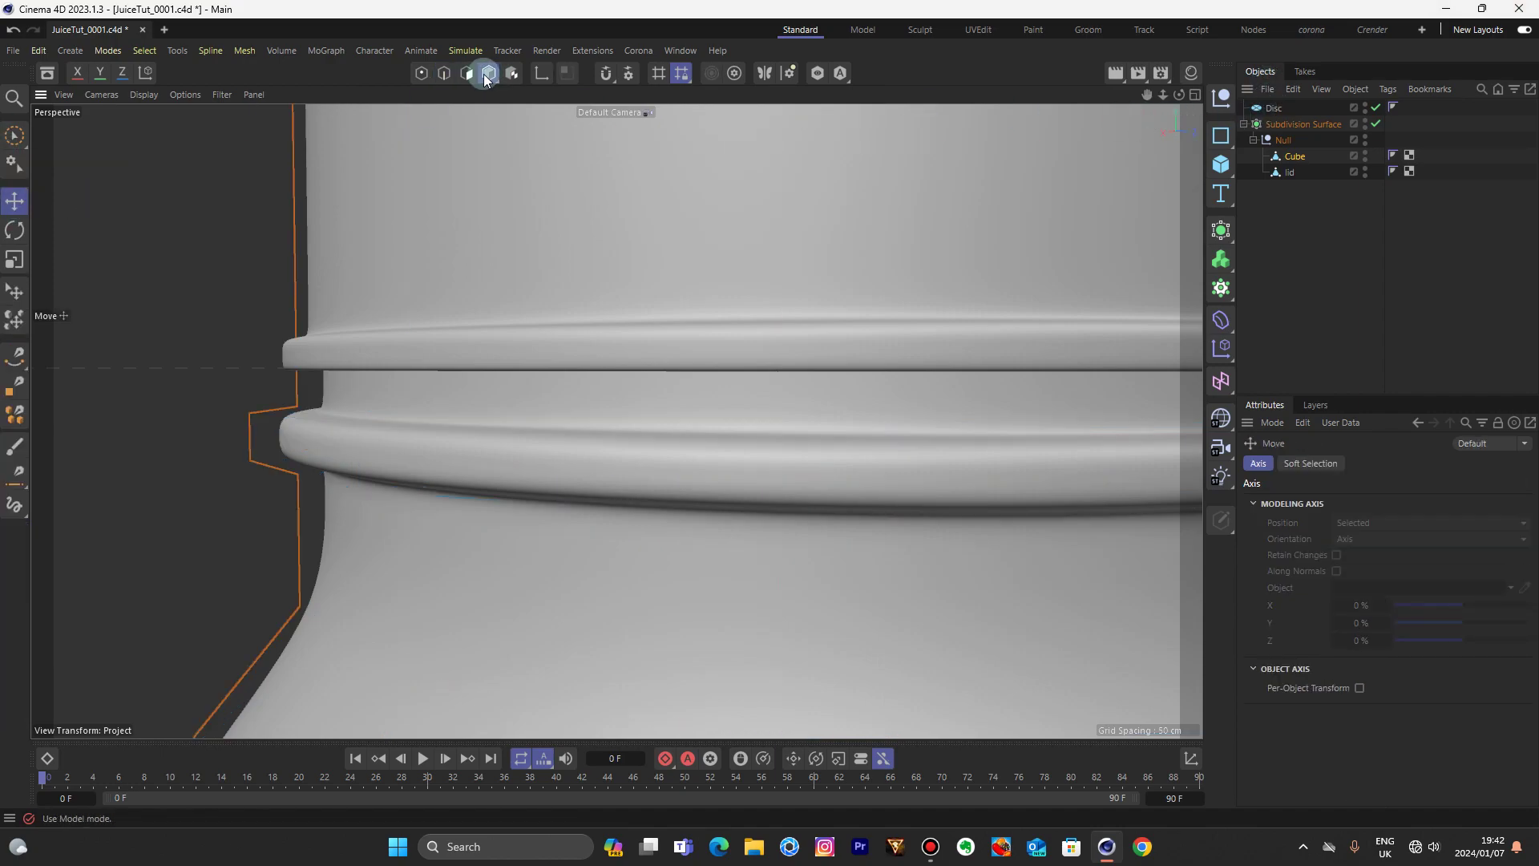
# - Lower the lid along its vertical axis until its rim sits just above the raised neck ring, and deselect it
pyautogui.click(1289, 173)
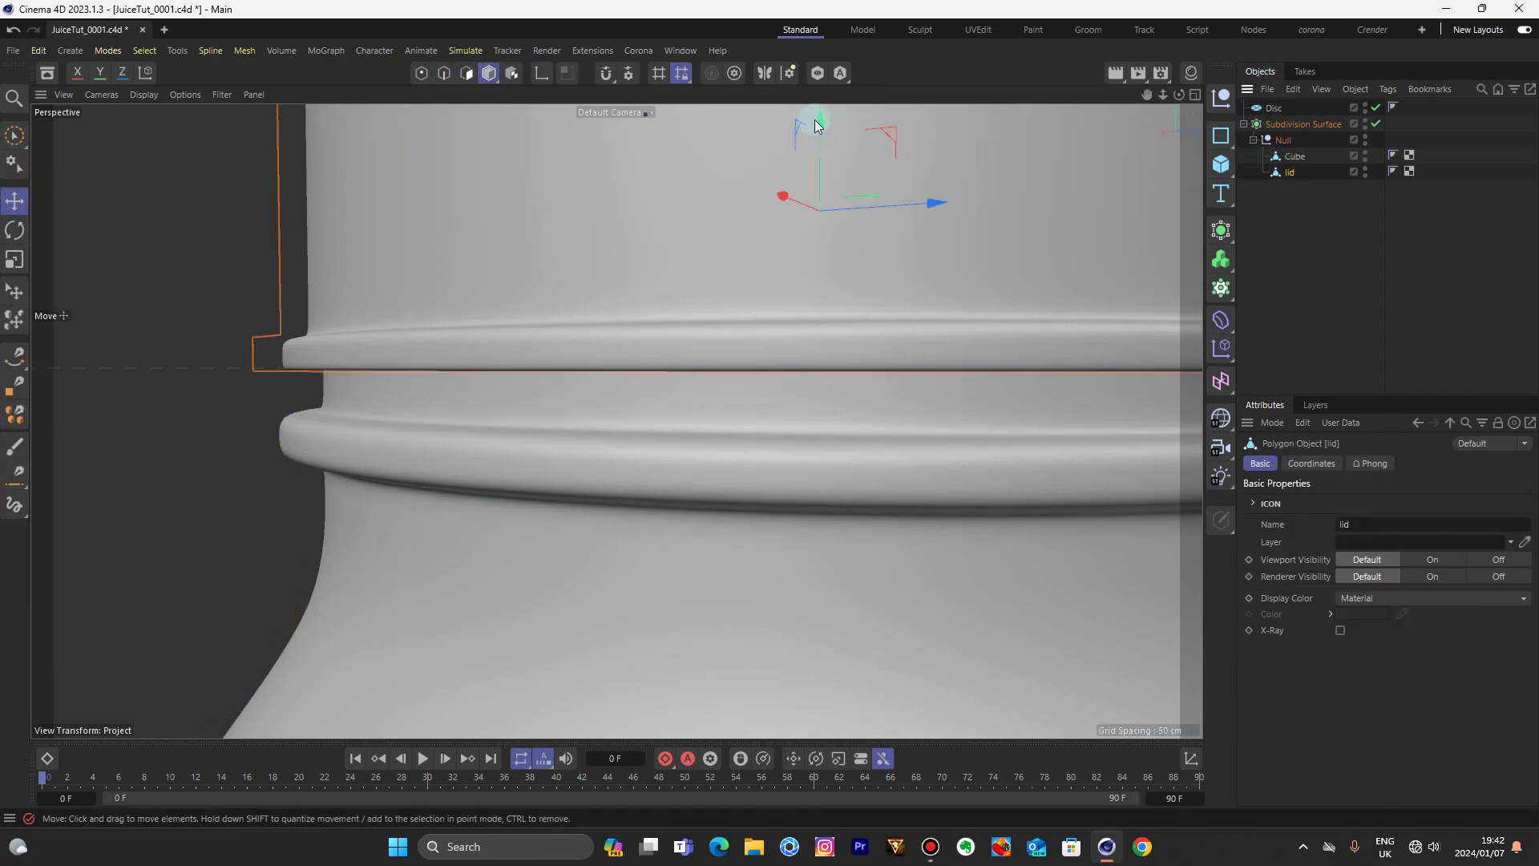
pyautogui.moveTo(816, 120); pyautogui.dragTo(825, 152)
pyautogui.click(217, 204)
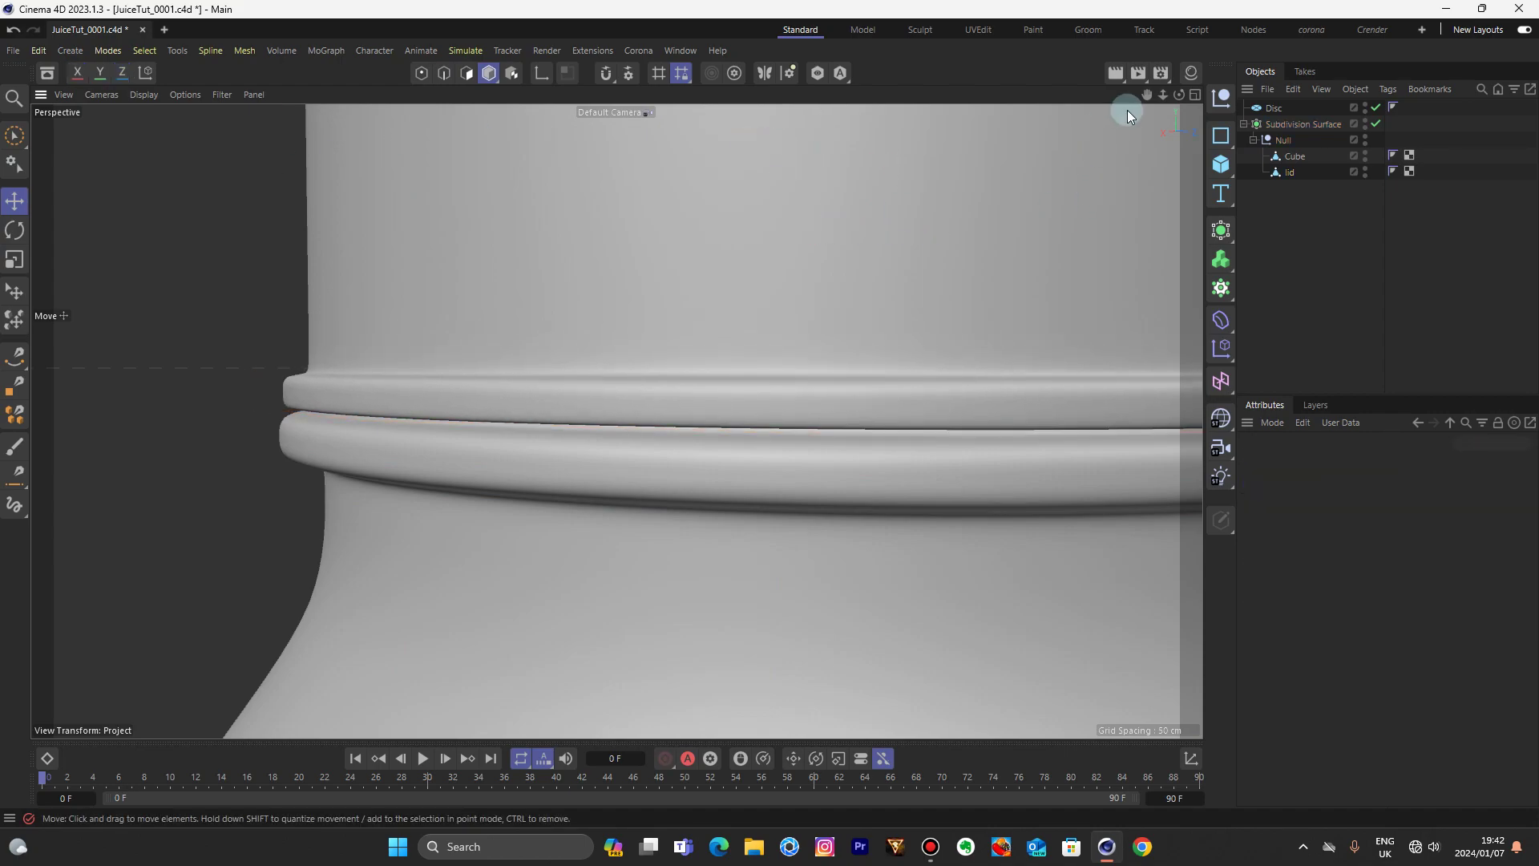
# - Inspect the finished carton from all sides and from near and far, checking its body, neck and lid
pyautogui.moveTo(1163, 95); pyautogui.dragTo(1147, 42)
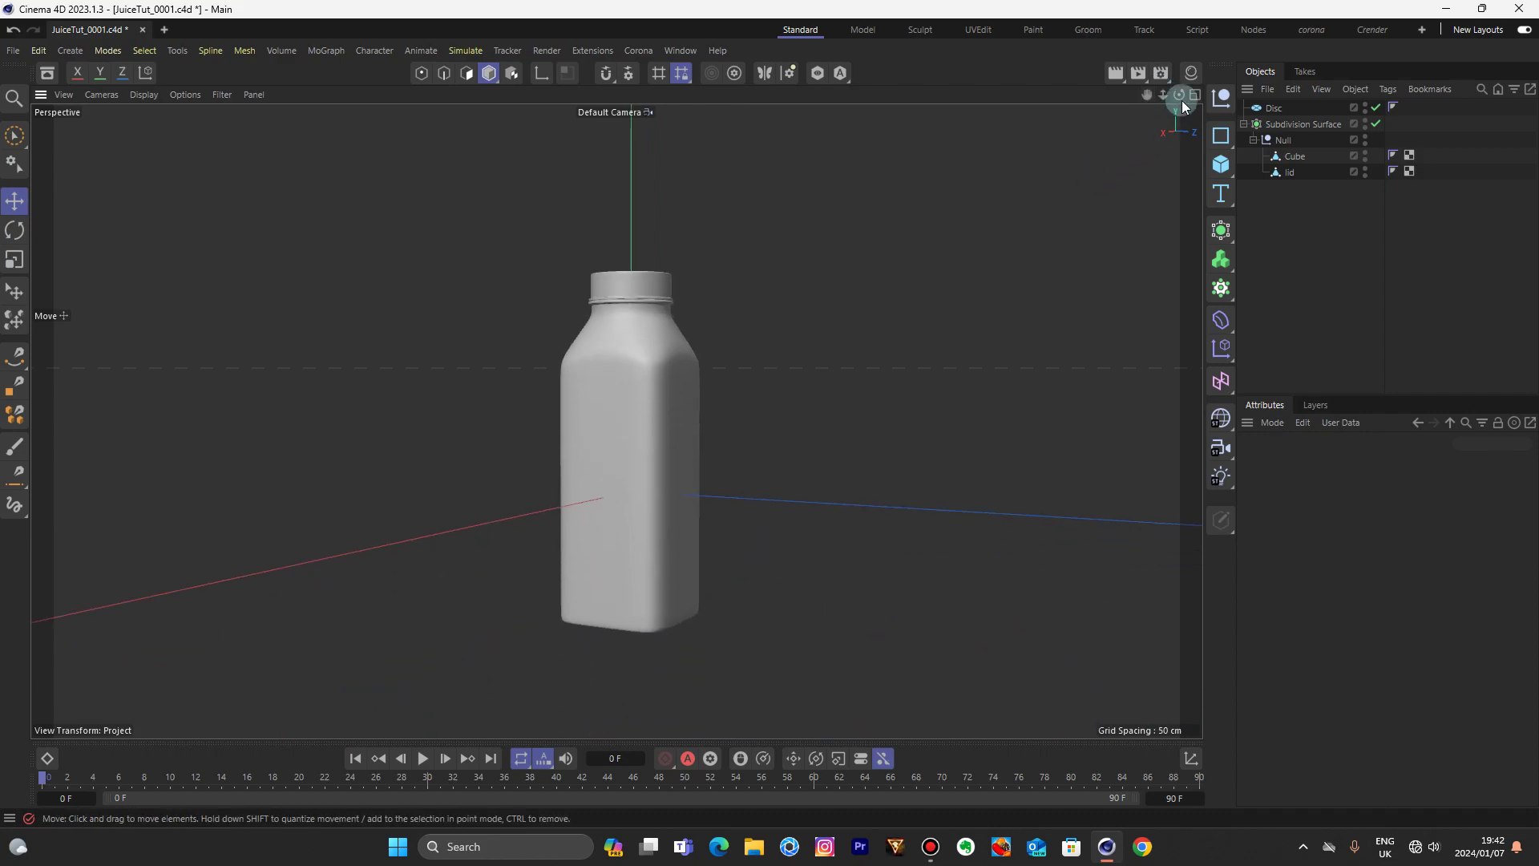
pyautogui.moveTo(1182, 99); pyautogui.dragTo(1130, 92)
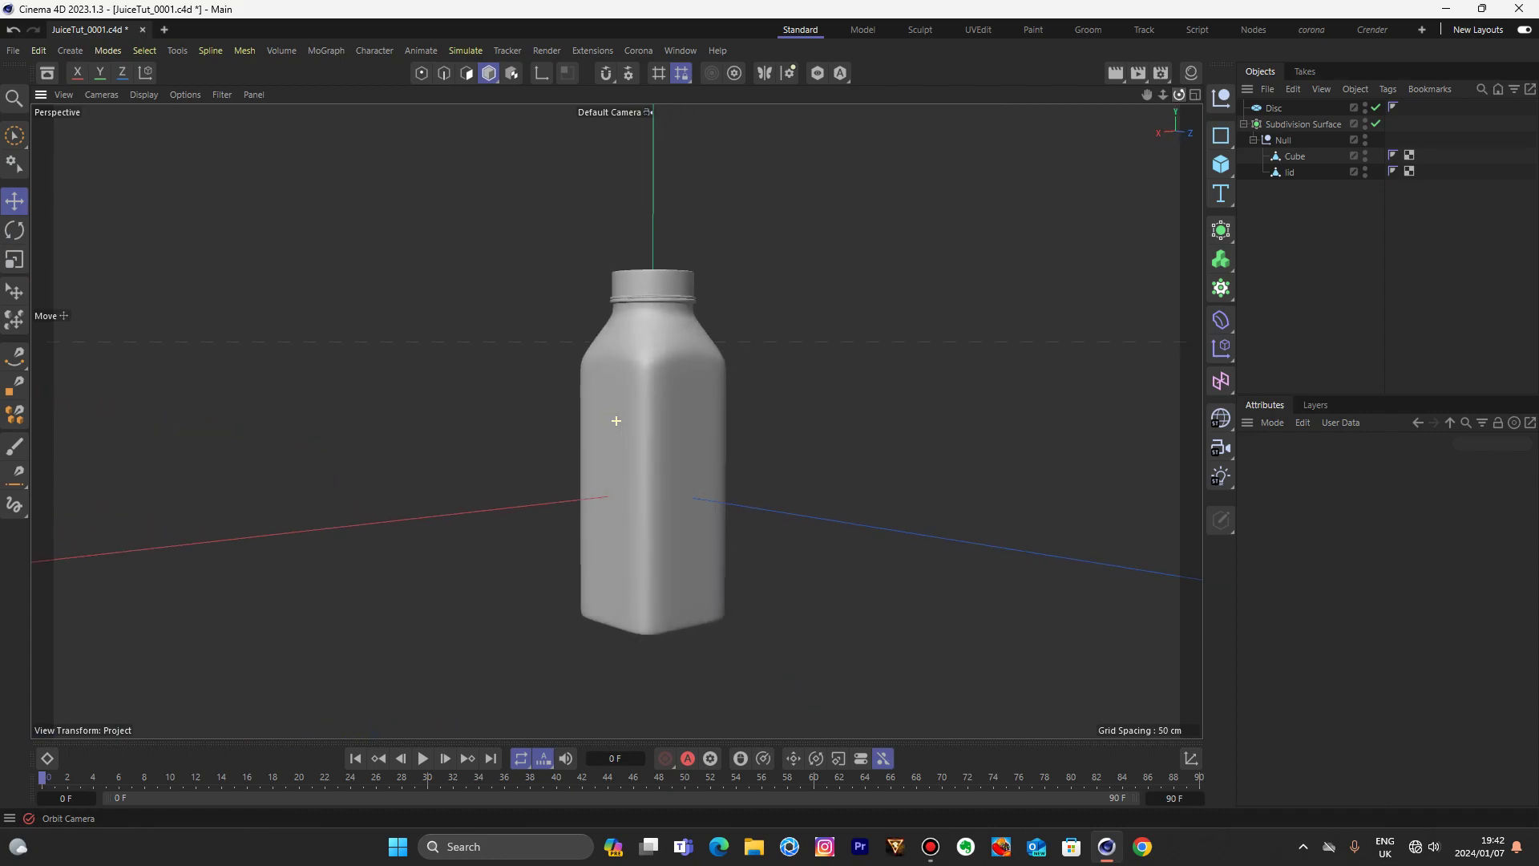
pyautogui.moveTo(616, 421); pyautogui.dragTo(616, 421)
pyautogui.moveTo(1167, 94); pyautogui.dragTo(615, 421)
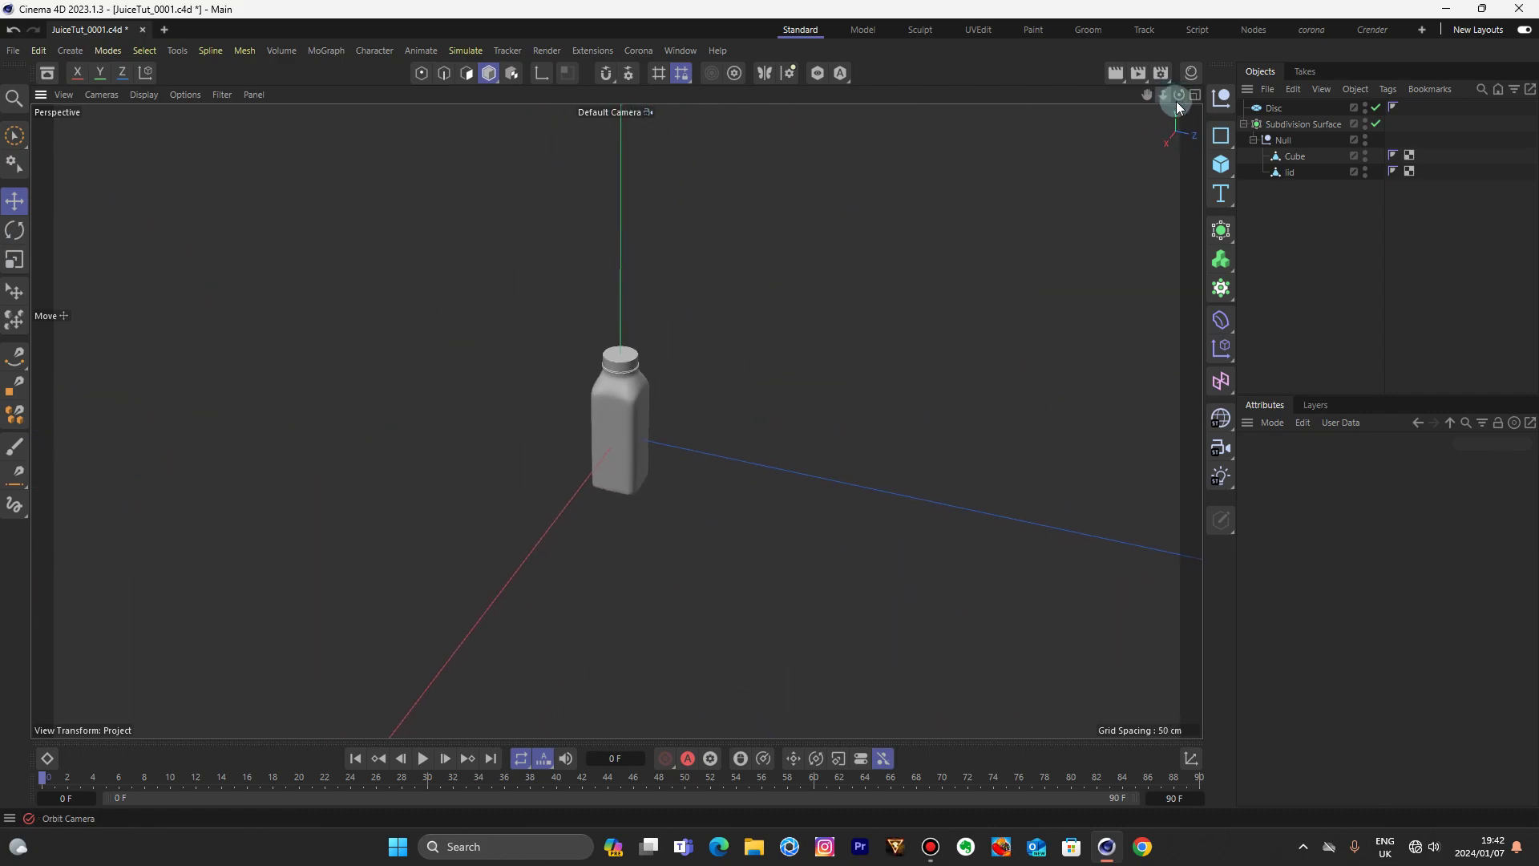
pyautogui.moveTo(1179, 95); pyautogui.dragTo(616, 421)
pyautogui.scroll(5, 581, 388)
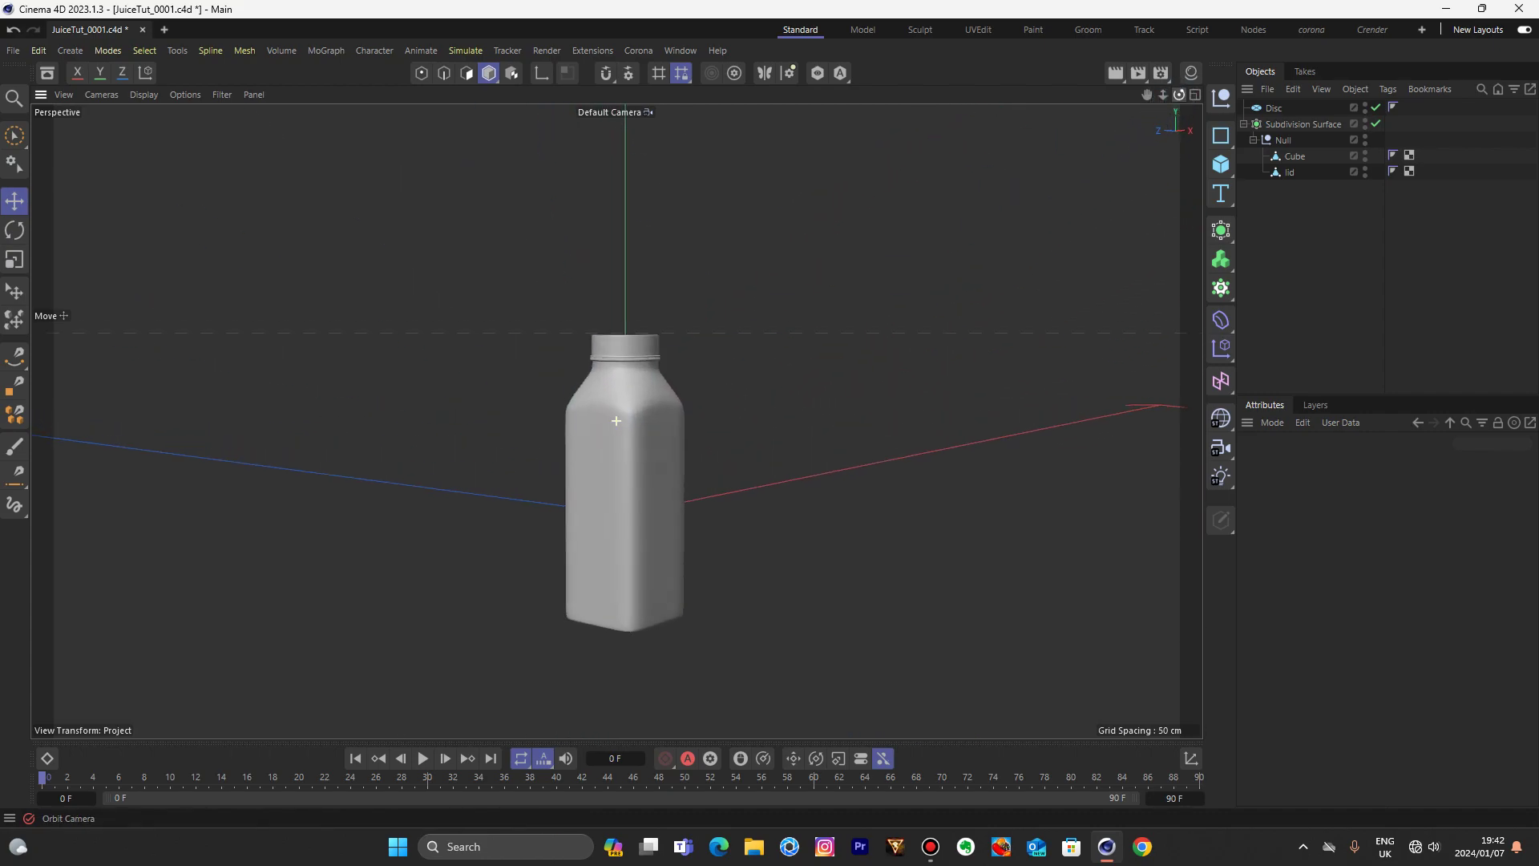
pyautogui.moveTo(616, 420); pyautogui.dragTo(615, 420)
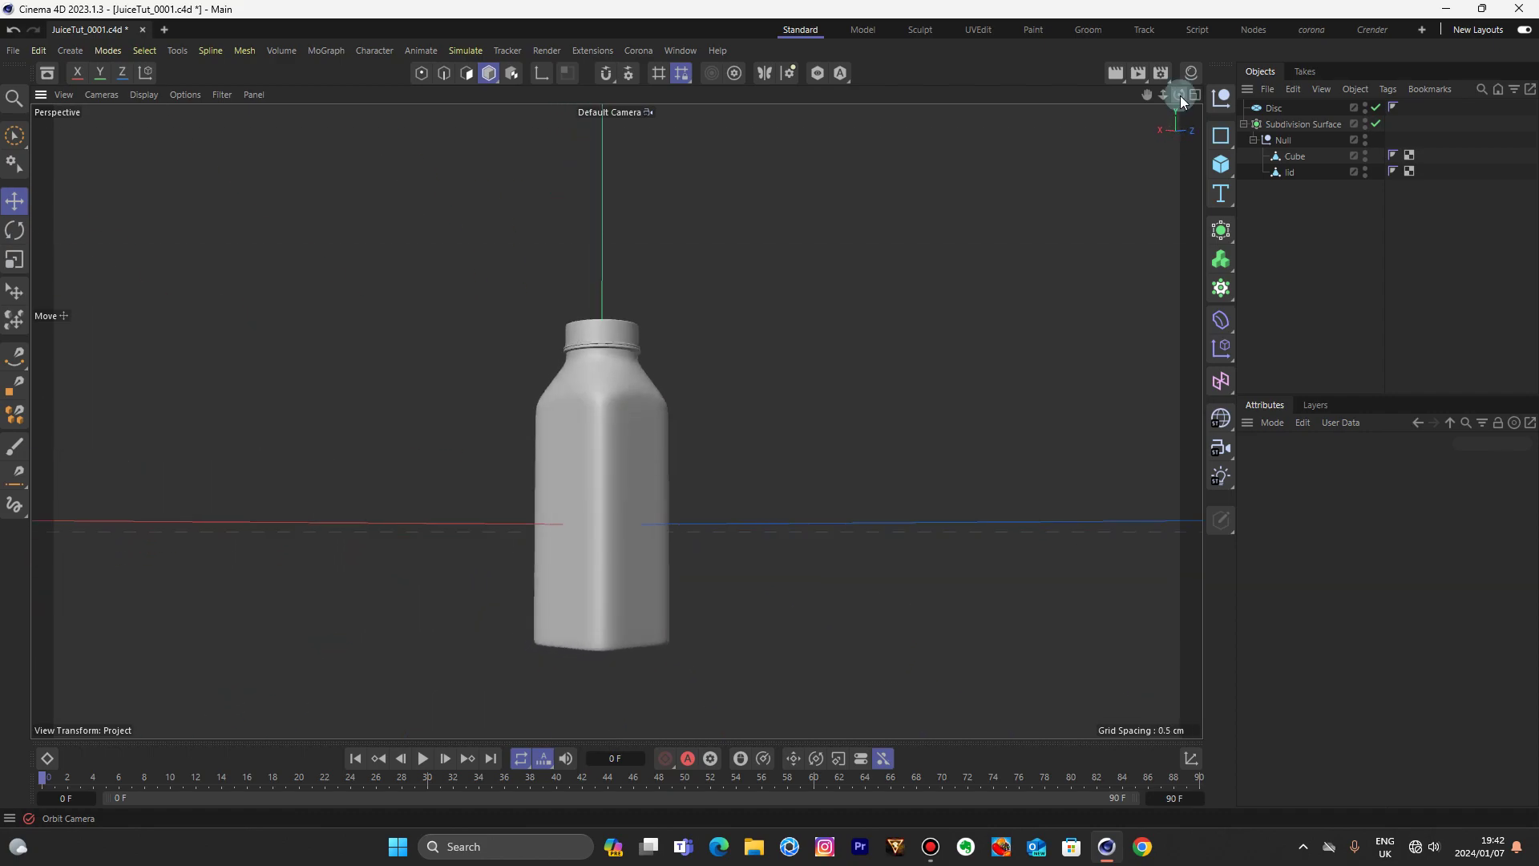
pyautogui.moveTo(1180, 95); pyautogui.dragTo(1182, 93)
pyautogui.moveTo(616, 421); pyautogui.dragTo(777, 308)
pyautogui.scroll(3, 671, 359)
pyautogui.scroll(2, 672, 359)
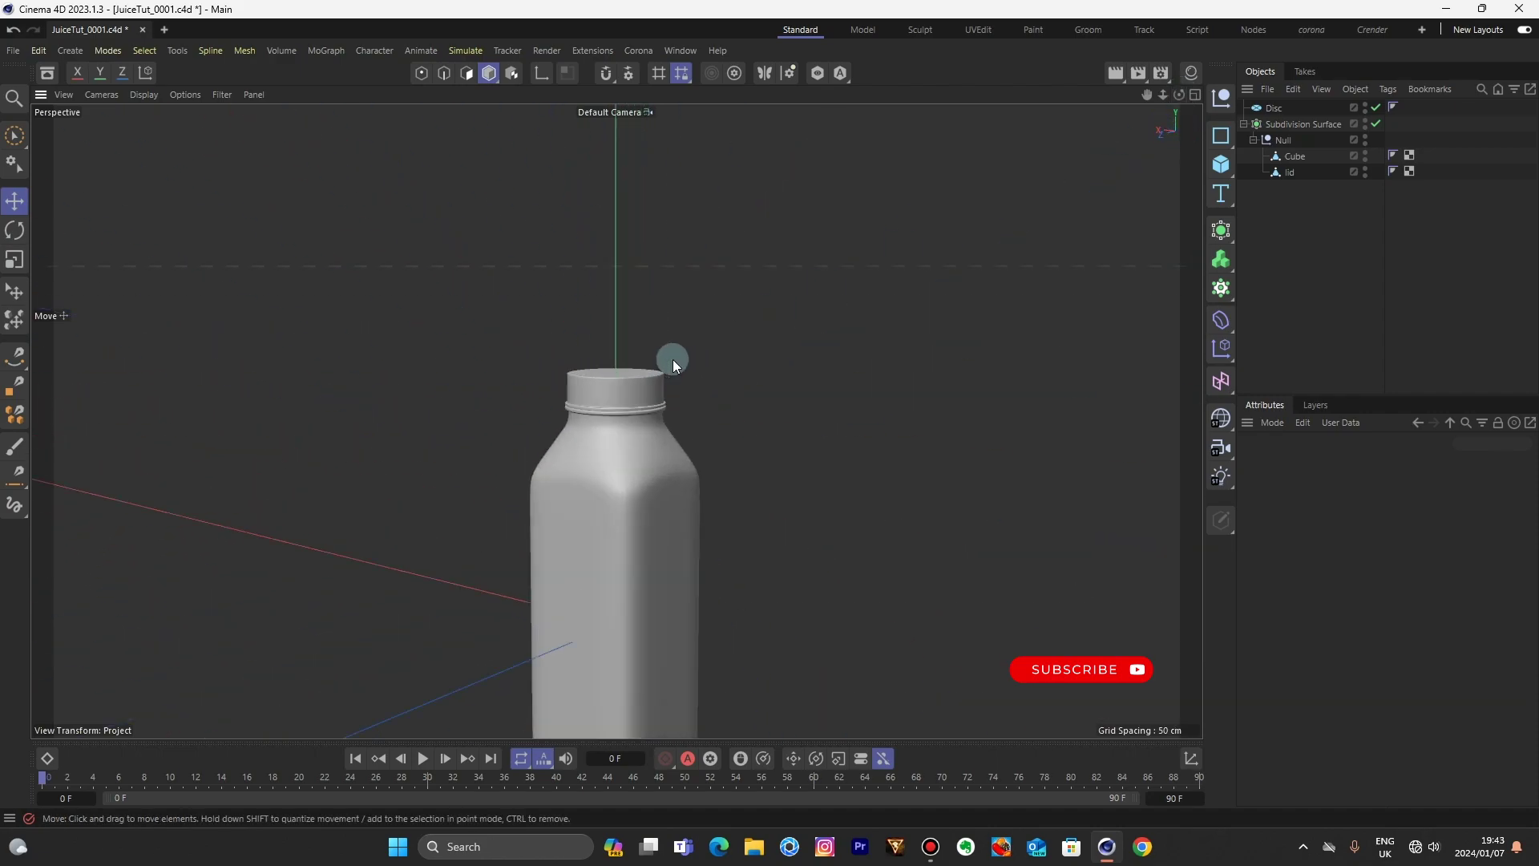